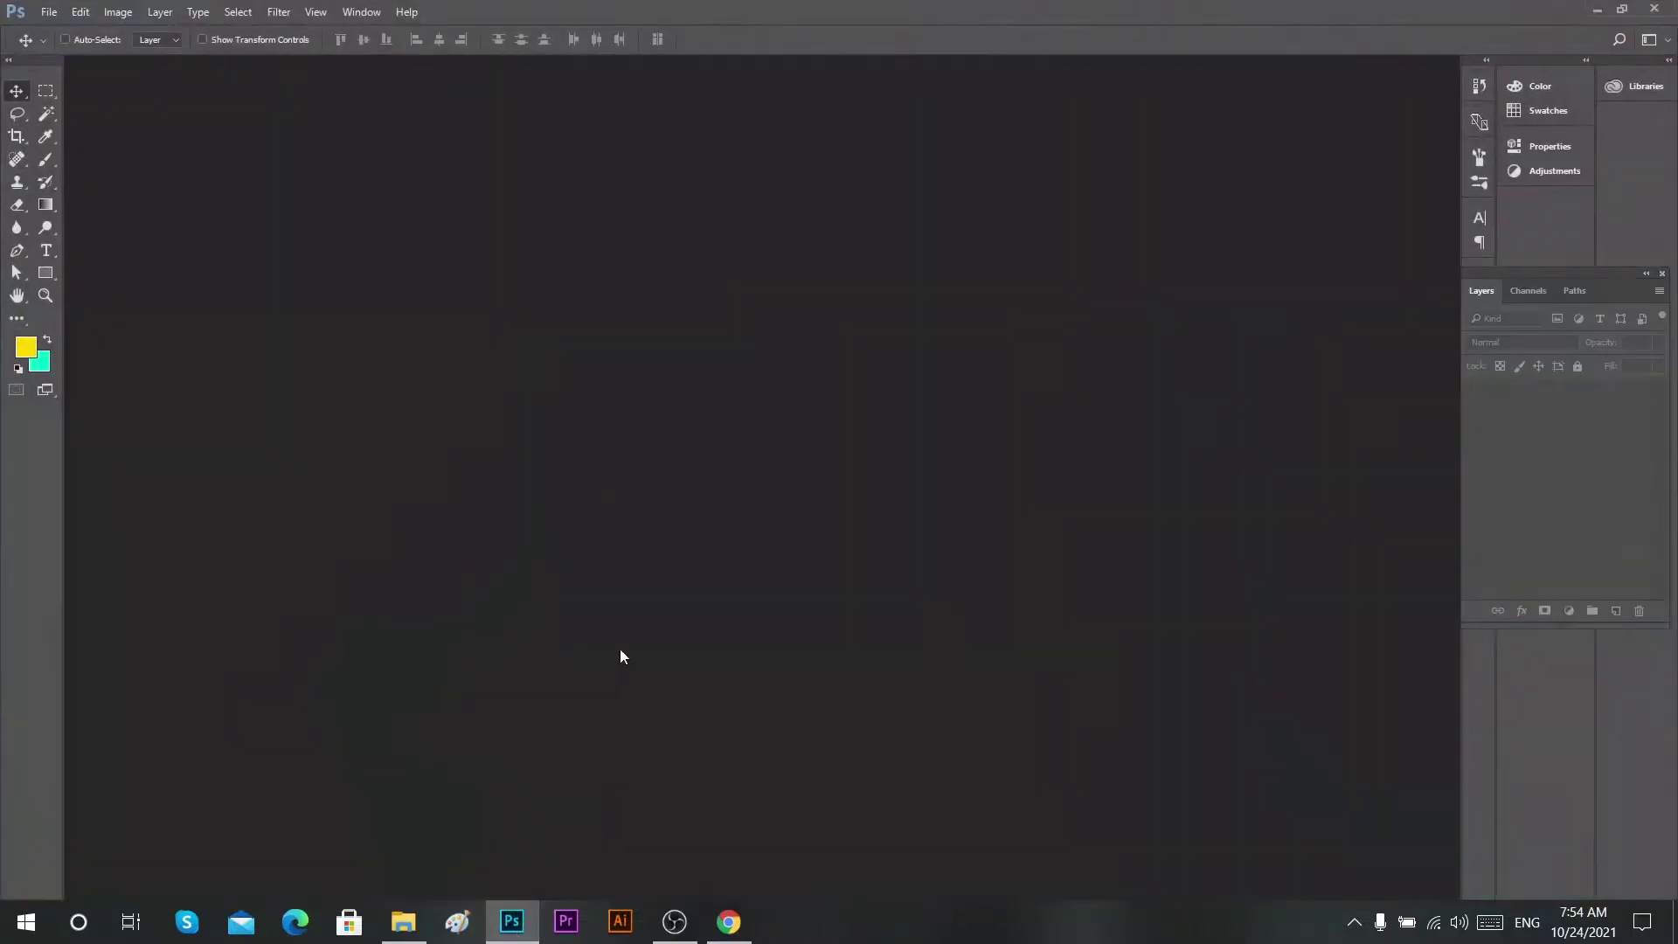
# - Create a new 820 × 312 px document and bring up the podium image's folder
pyautogui.hotkey('ctrl', 'n')
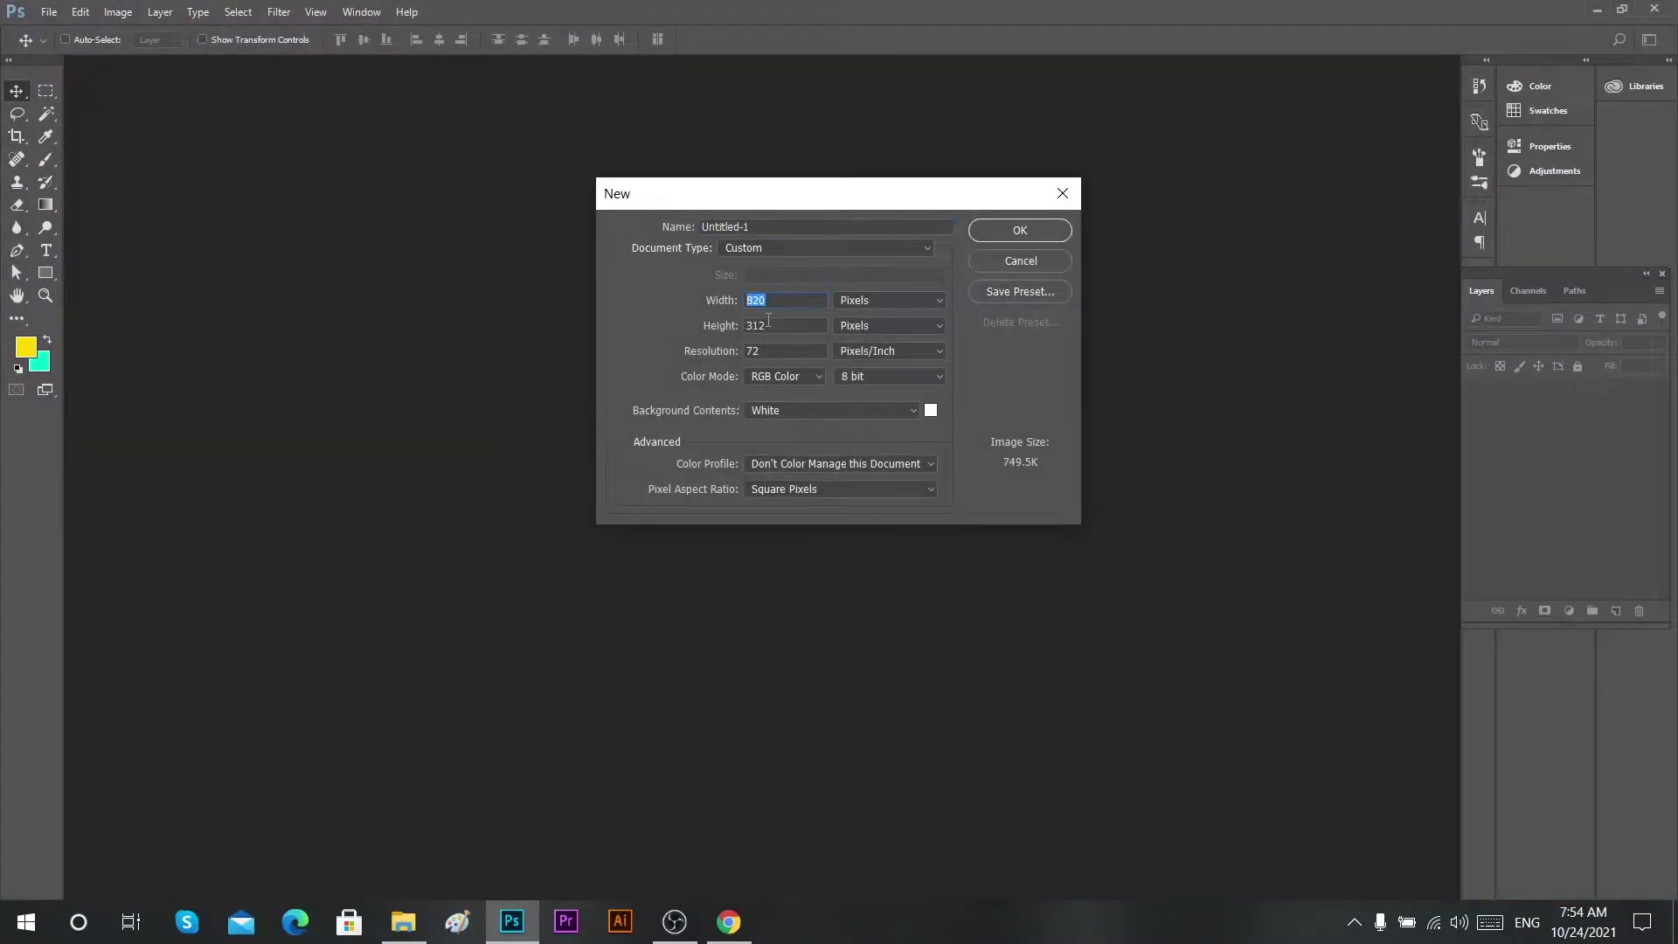
pyautogui.click(1004, 231)
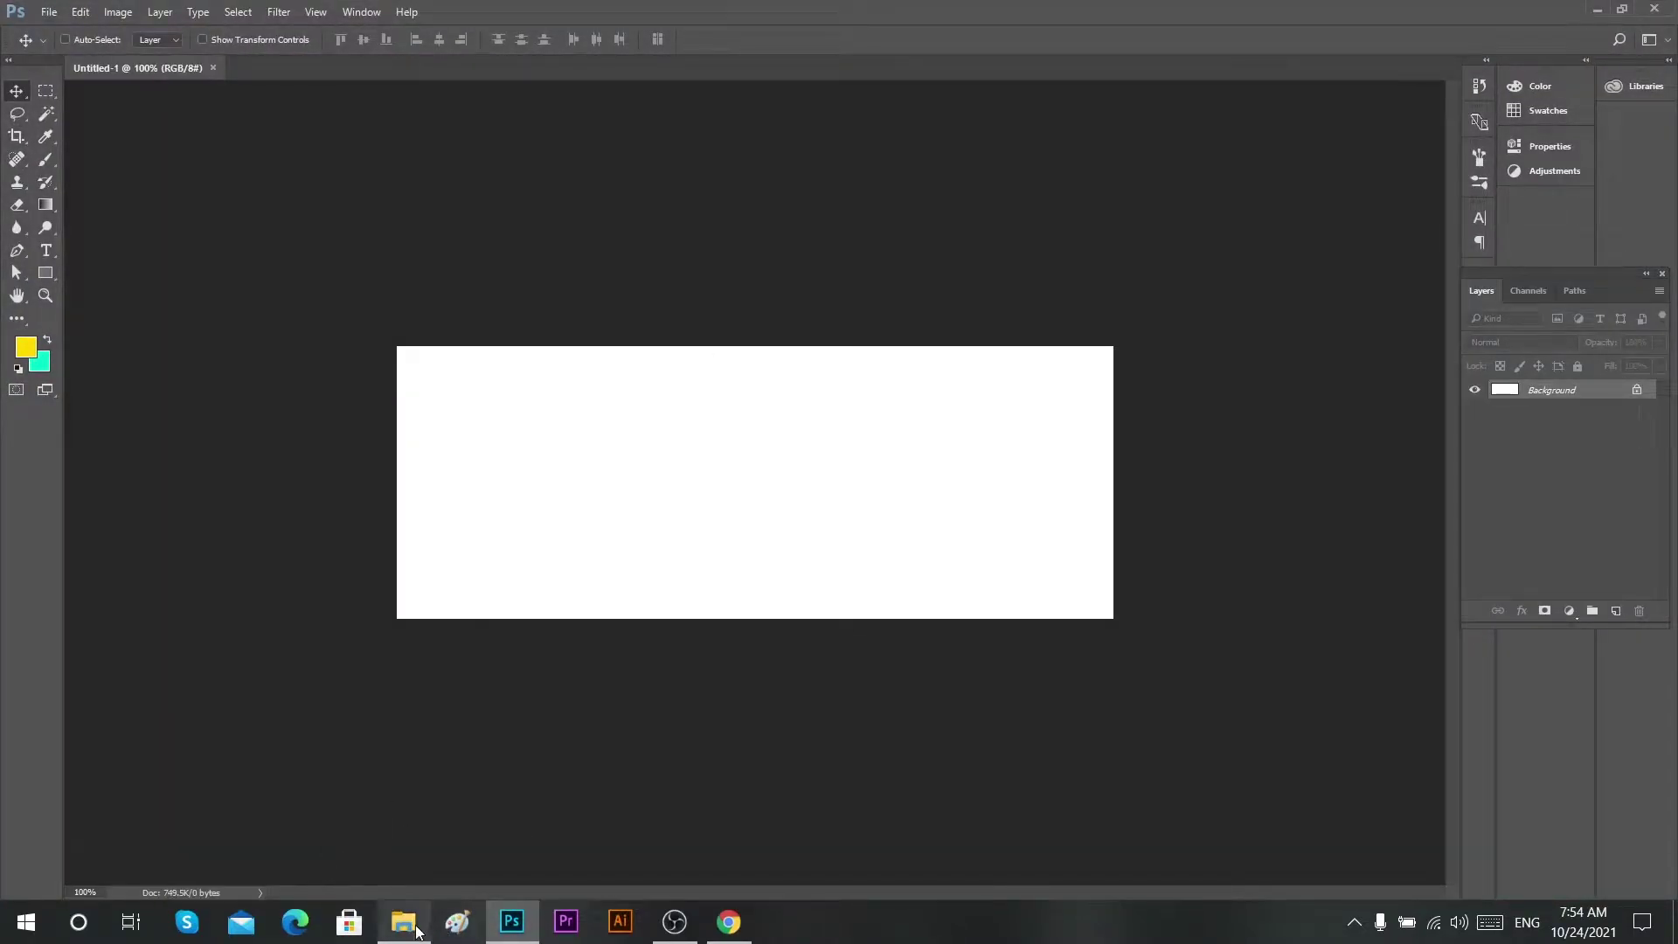
pyautogui.click(416, 930)
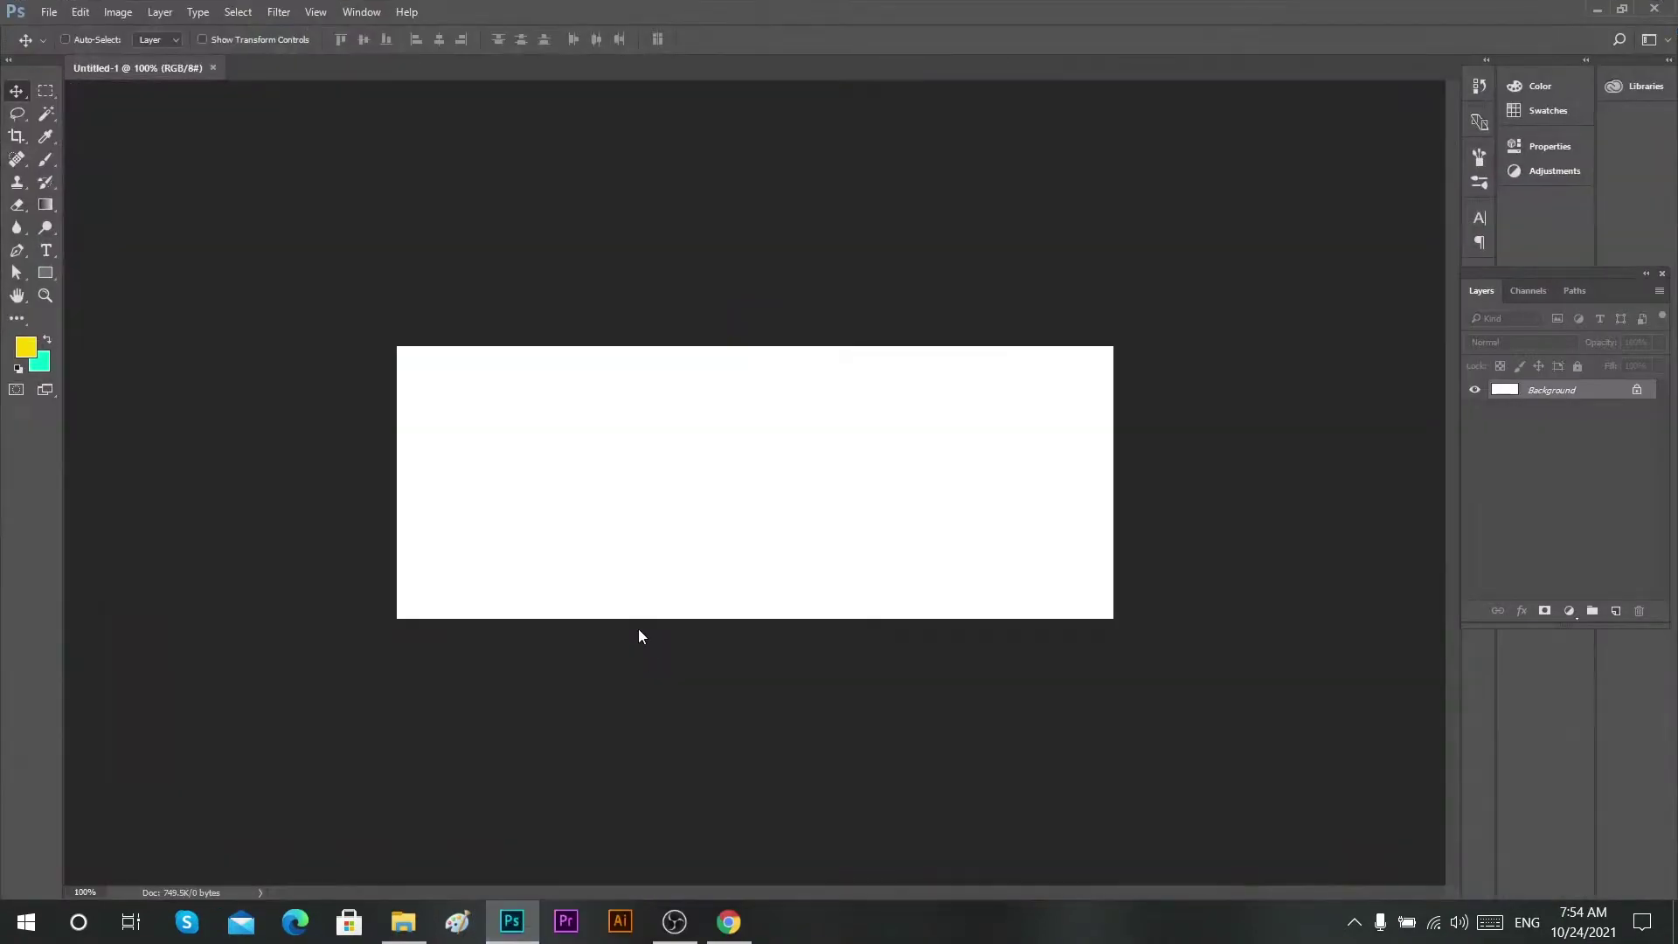
# - Place the podium image on the canvas and move it to the left edge
pyautogui.moveTo(280, 743); pyautogui.dragTo(638, 628)
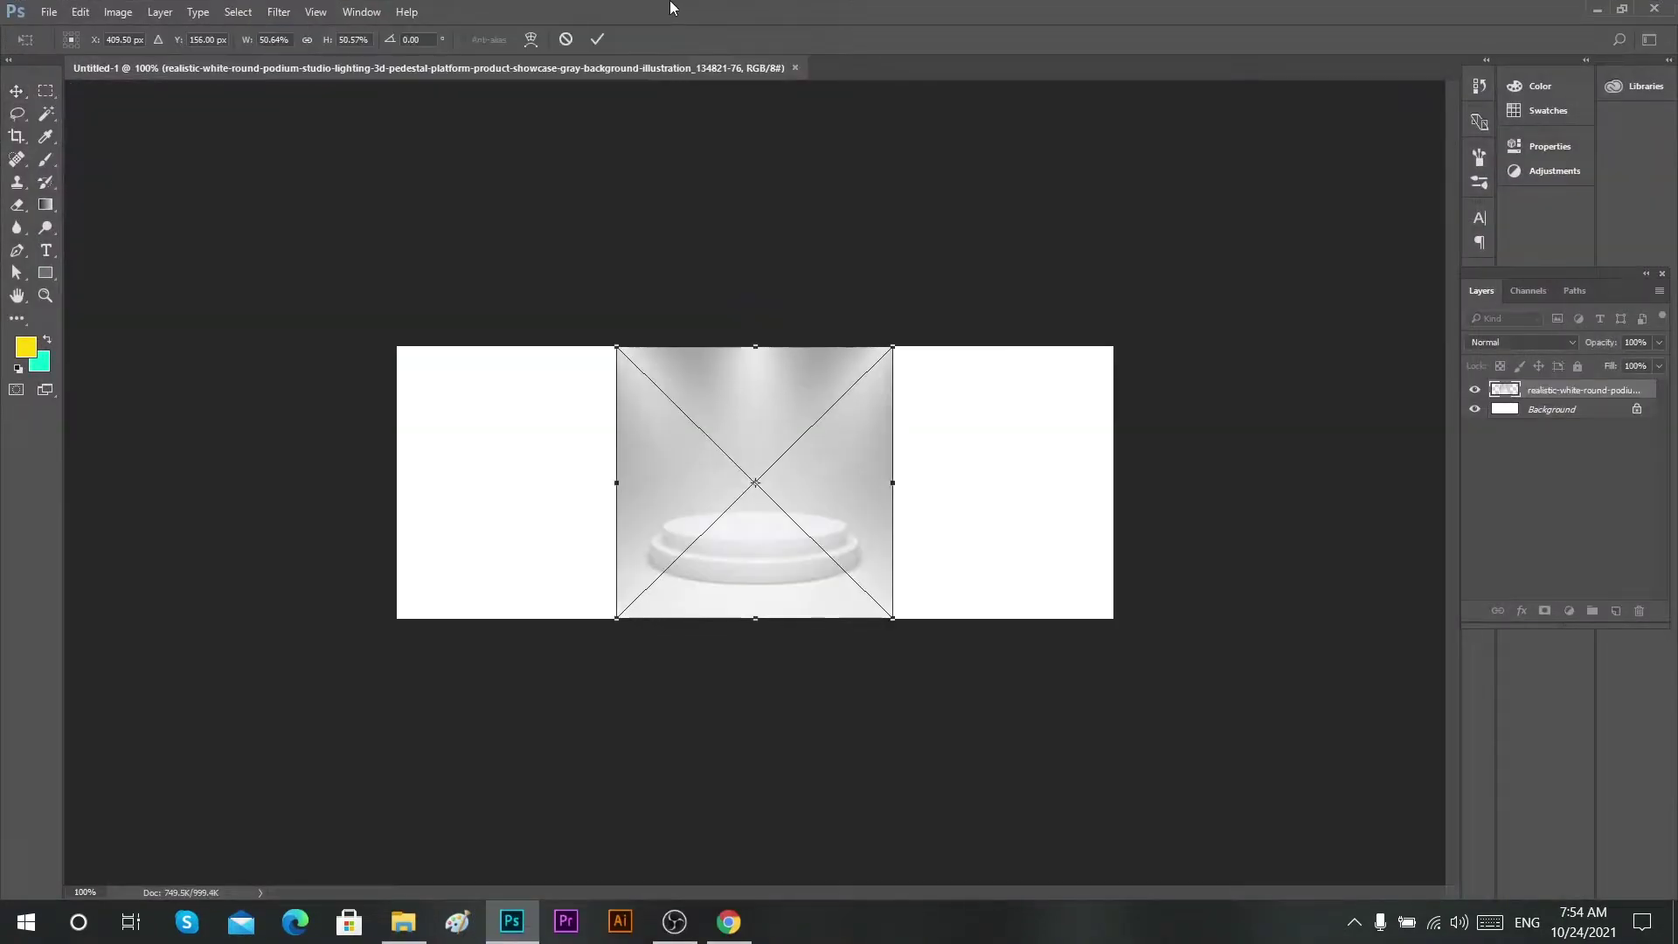
pyautogui.click(597, 38)
pyautogui.scroll(1, 738, 495)
pyautogui.moveTo(739, 494); pyautogui.dragTo(498, 495)
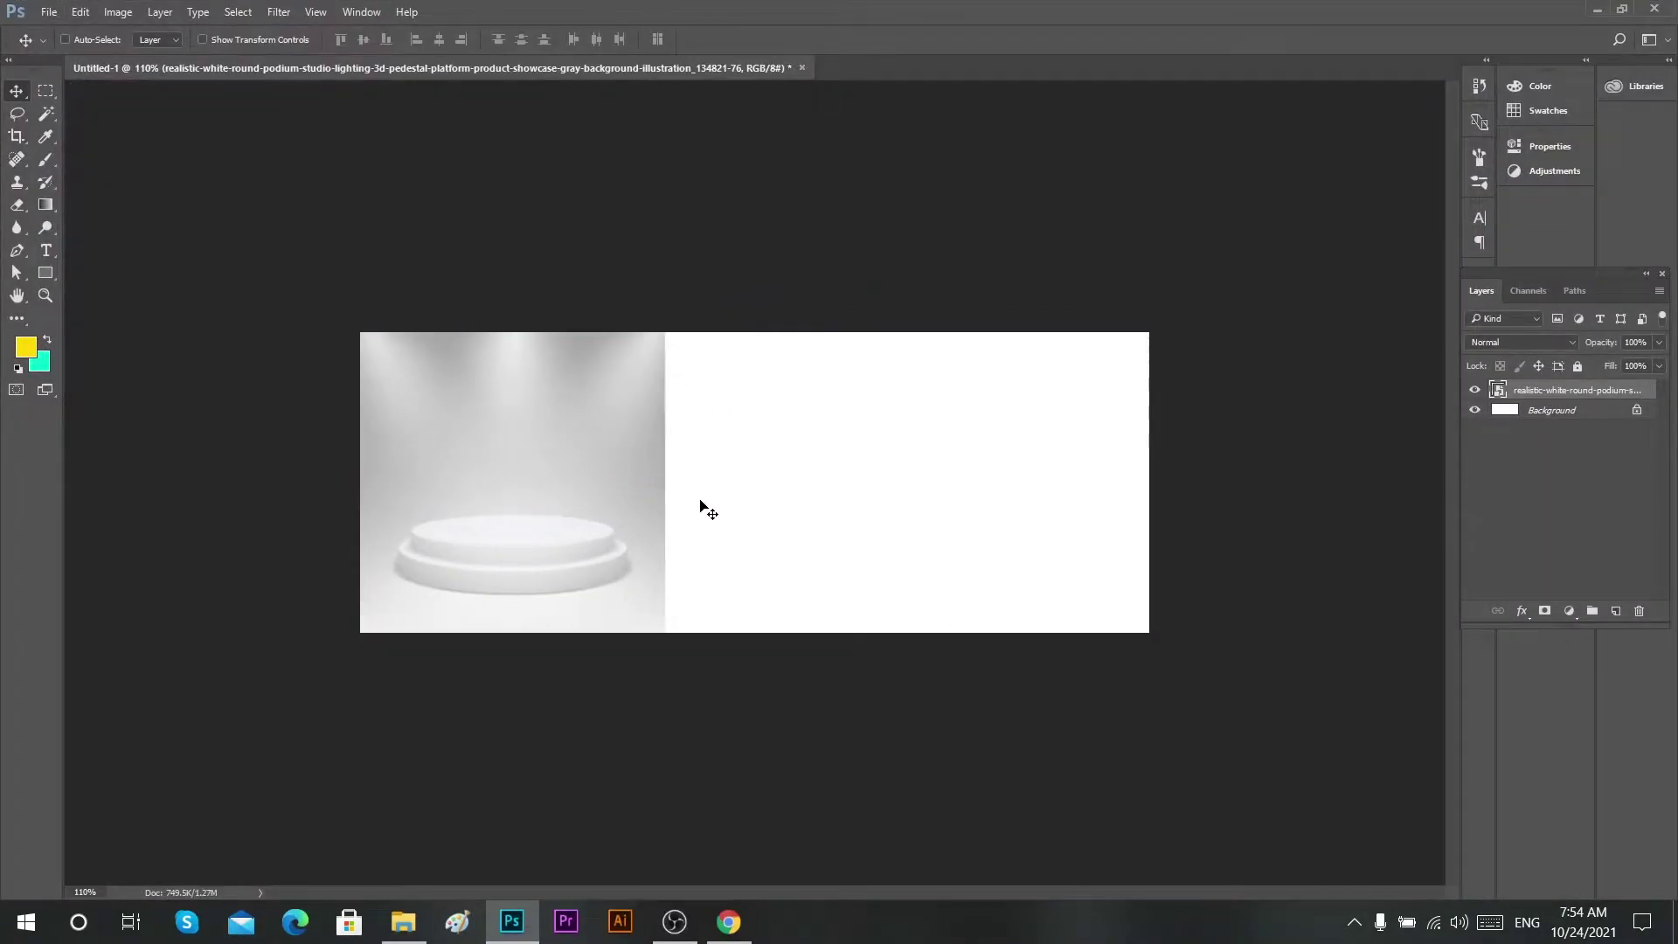
pyautogui.scroll(1, 705, 509)
# - Unlock the Background and fill it with a light grey gradient
pyautogui.click(1636, 410)
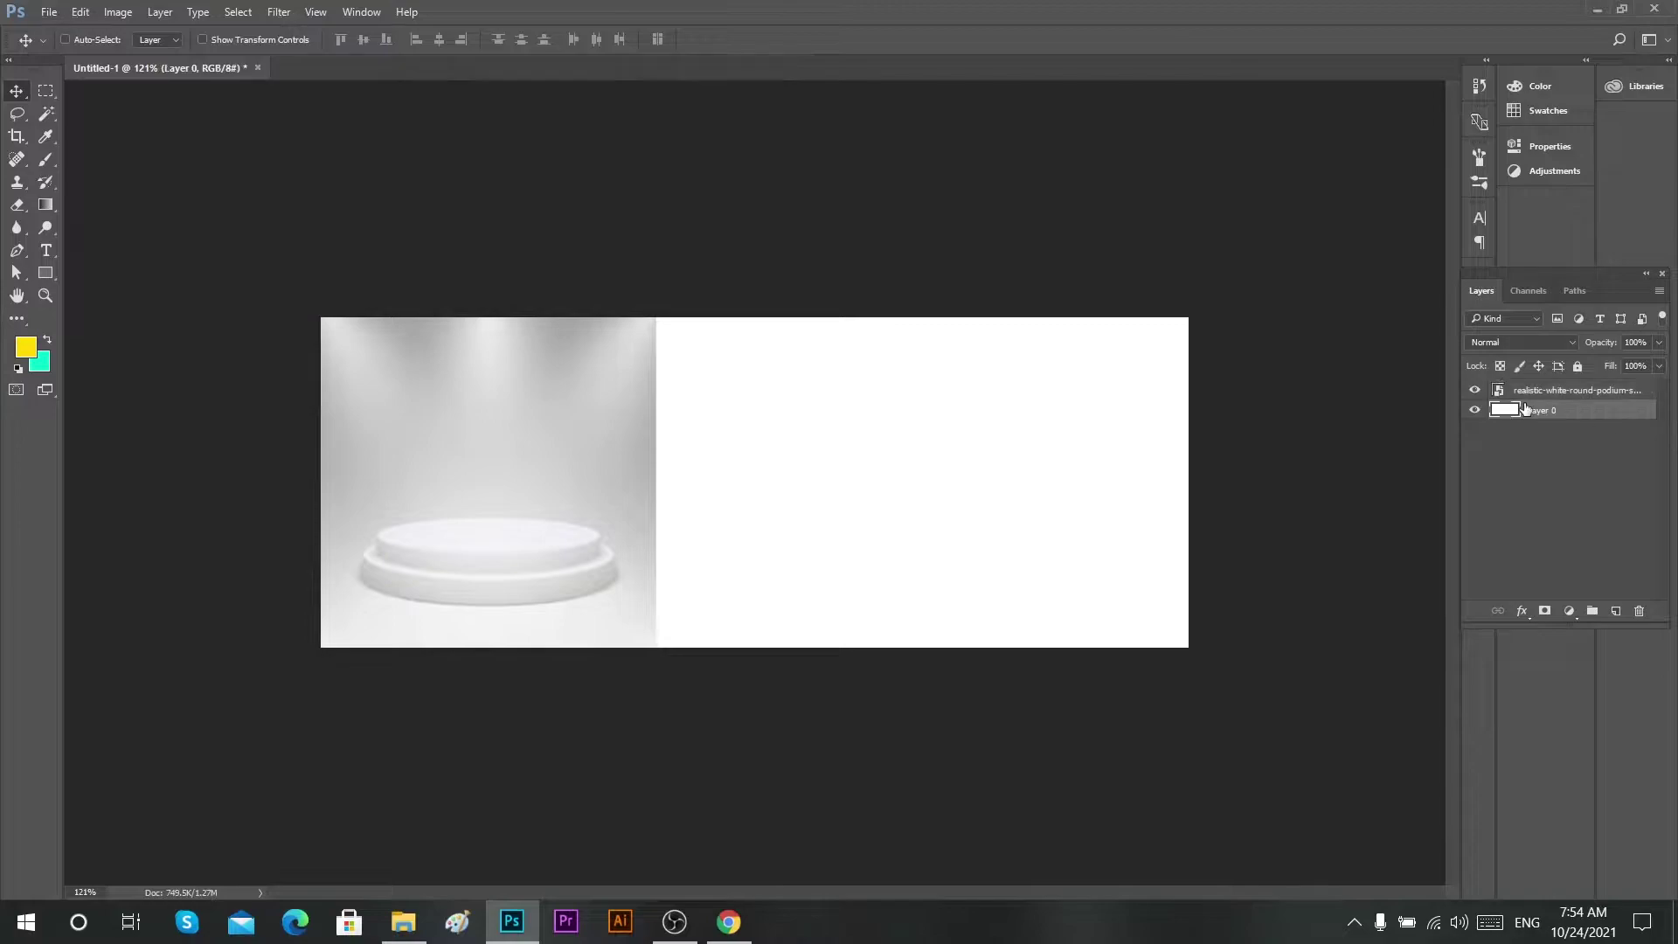
pyautogui.click(45, 205)
pyautogui.moveTo(369, 458); pyautogui.dragTo(1337, 457)
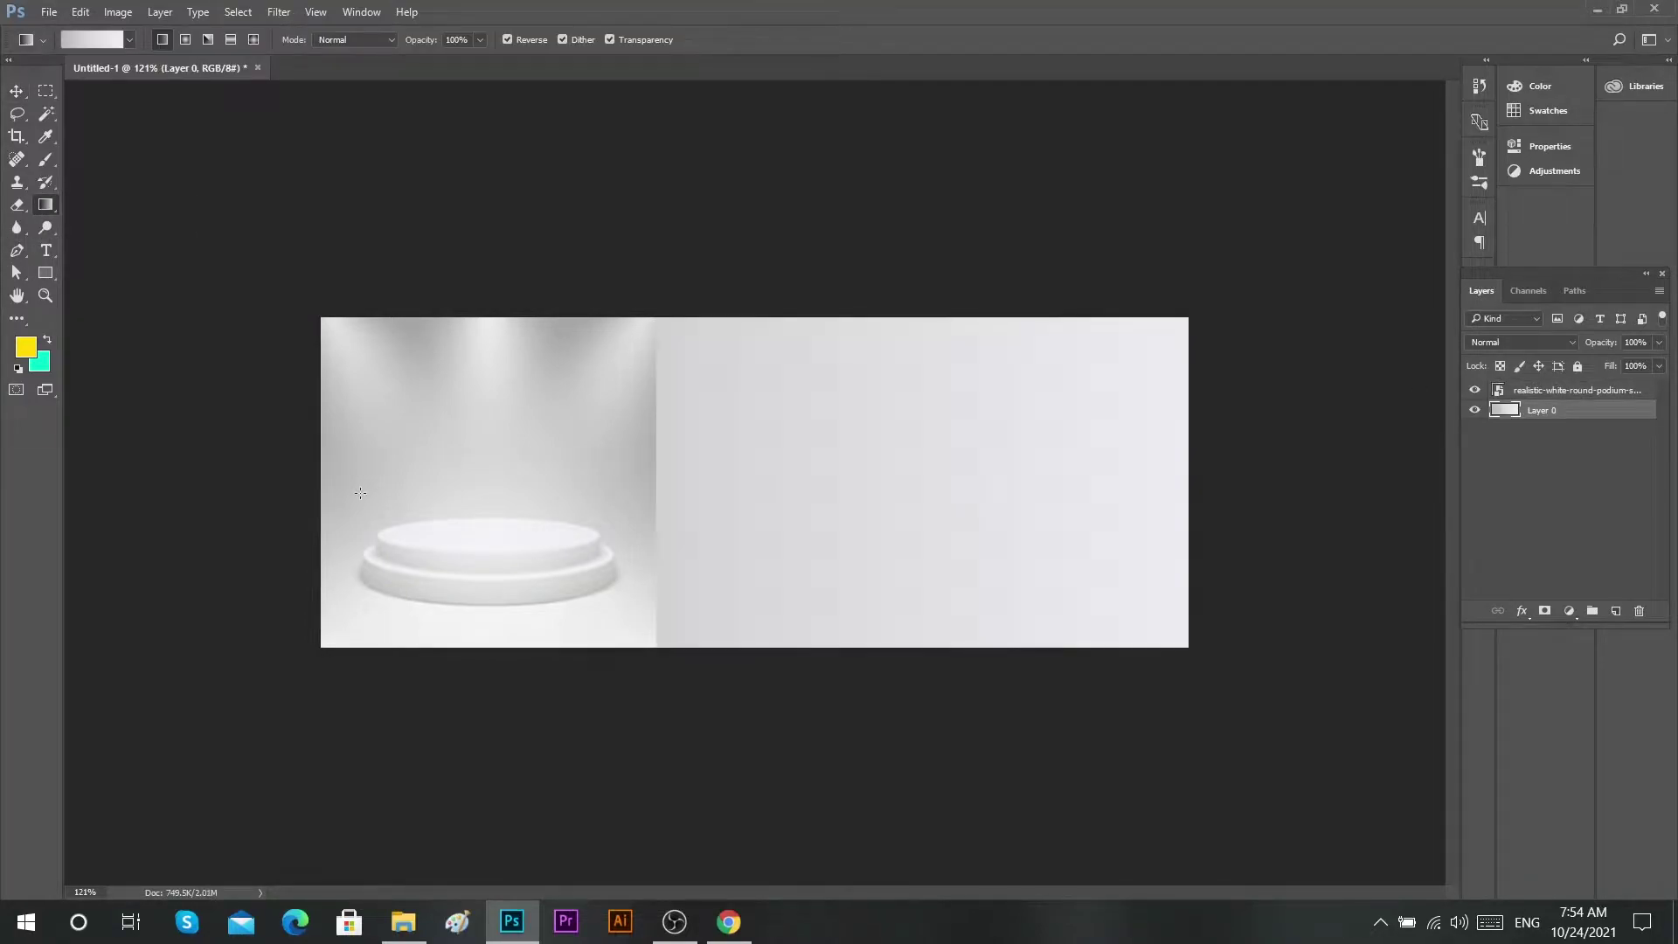
pyautogui.scroll(2, 753, 479)
# - Rasterize the podium layer and fade its hard right edge with a 145 px soft eraser
pyautogui.press('e')
pyautogui.hotkey('alt', ']')
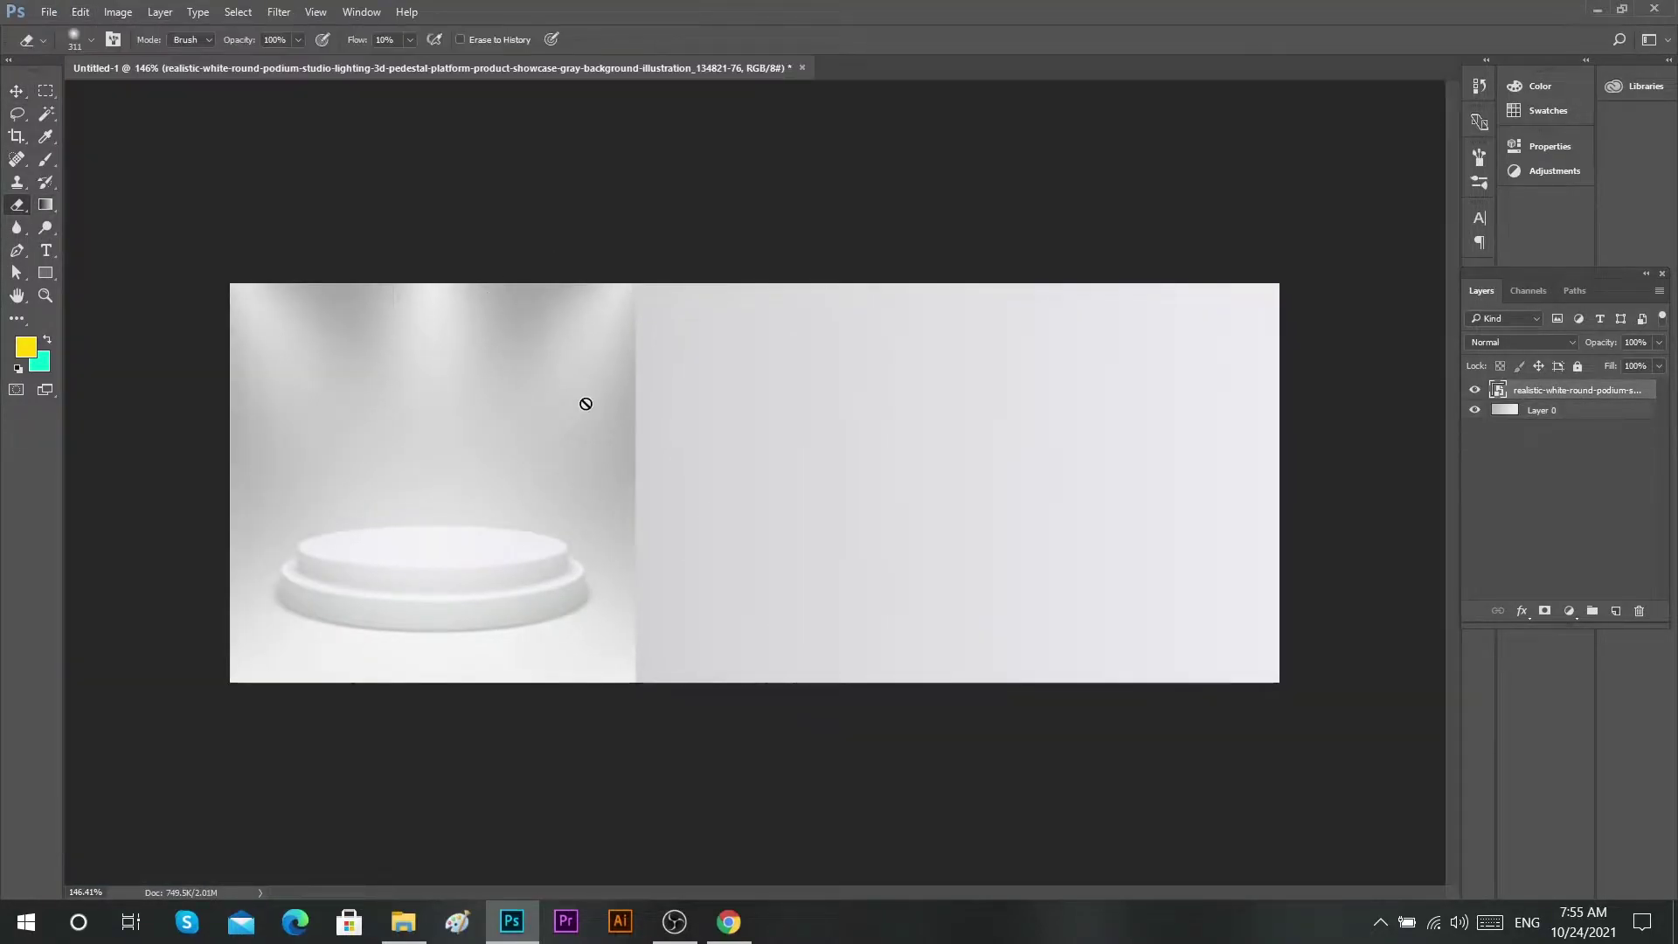
pyautogui.click(637, 401)
pyautogui.click(757, 464)
pyautogui.rightClick(790, 430)
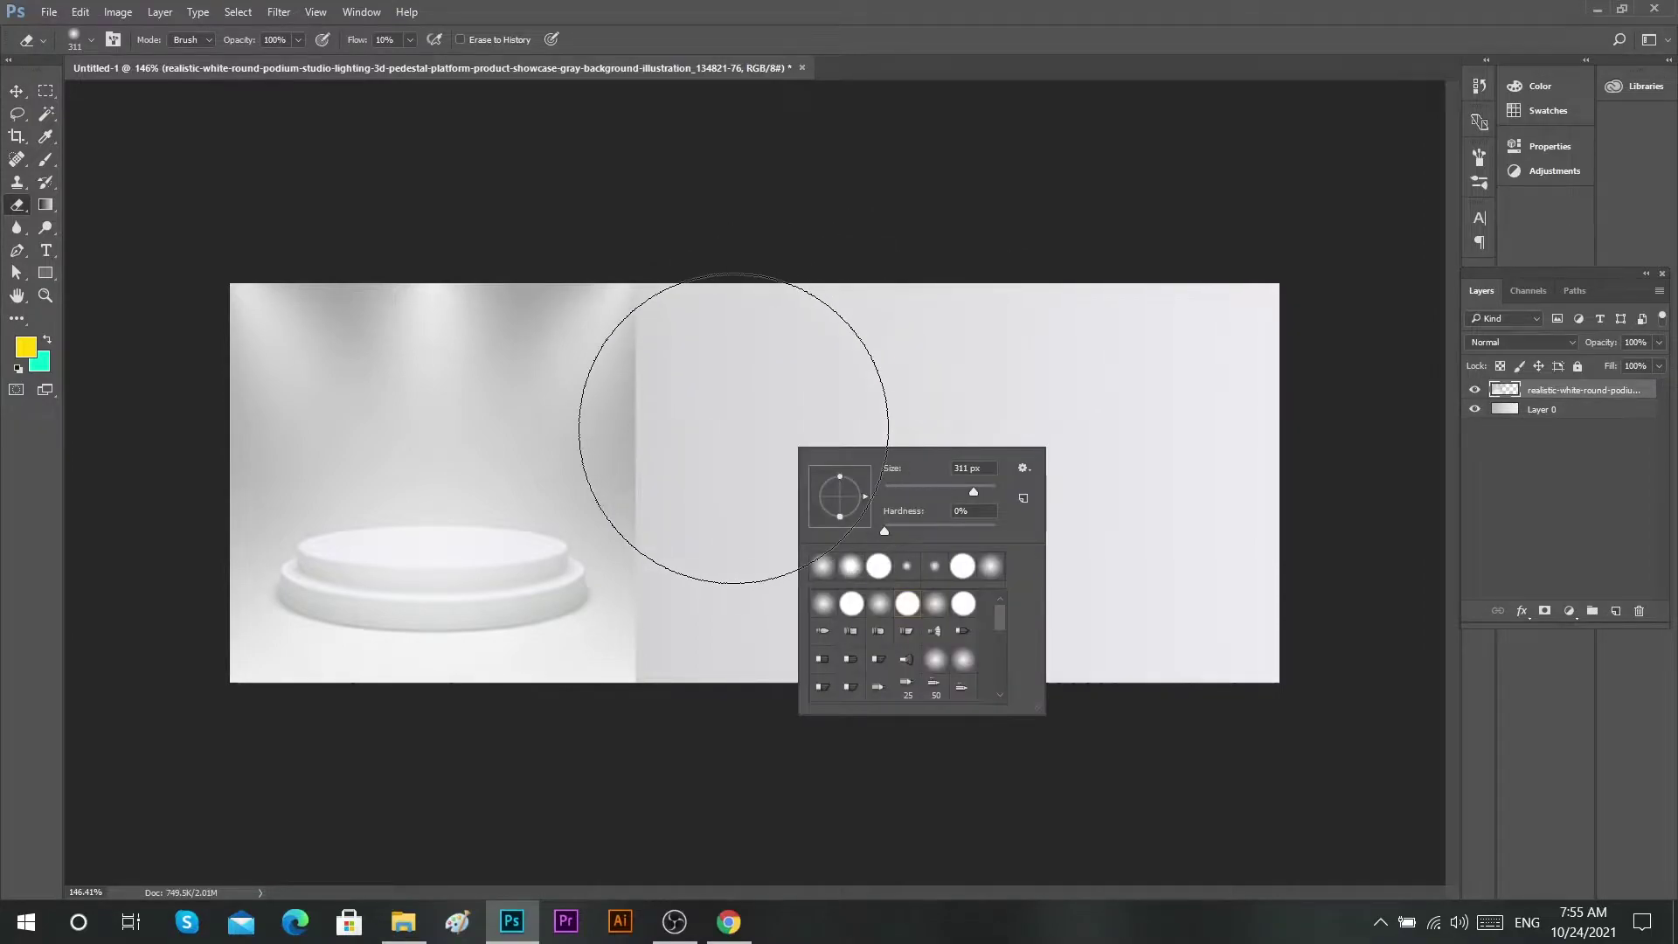
pyautogui.moveTo(791, 430); pyautogui.dragTo(725, 367)
pyautogui.scroll(-1, 726, 367)
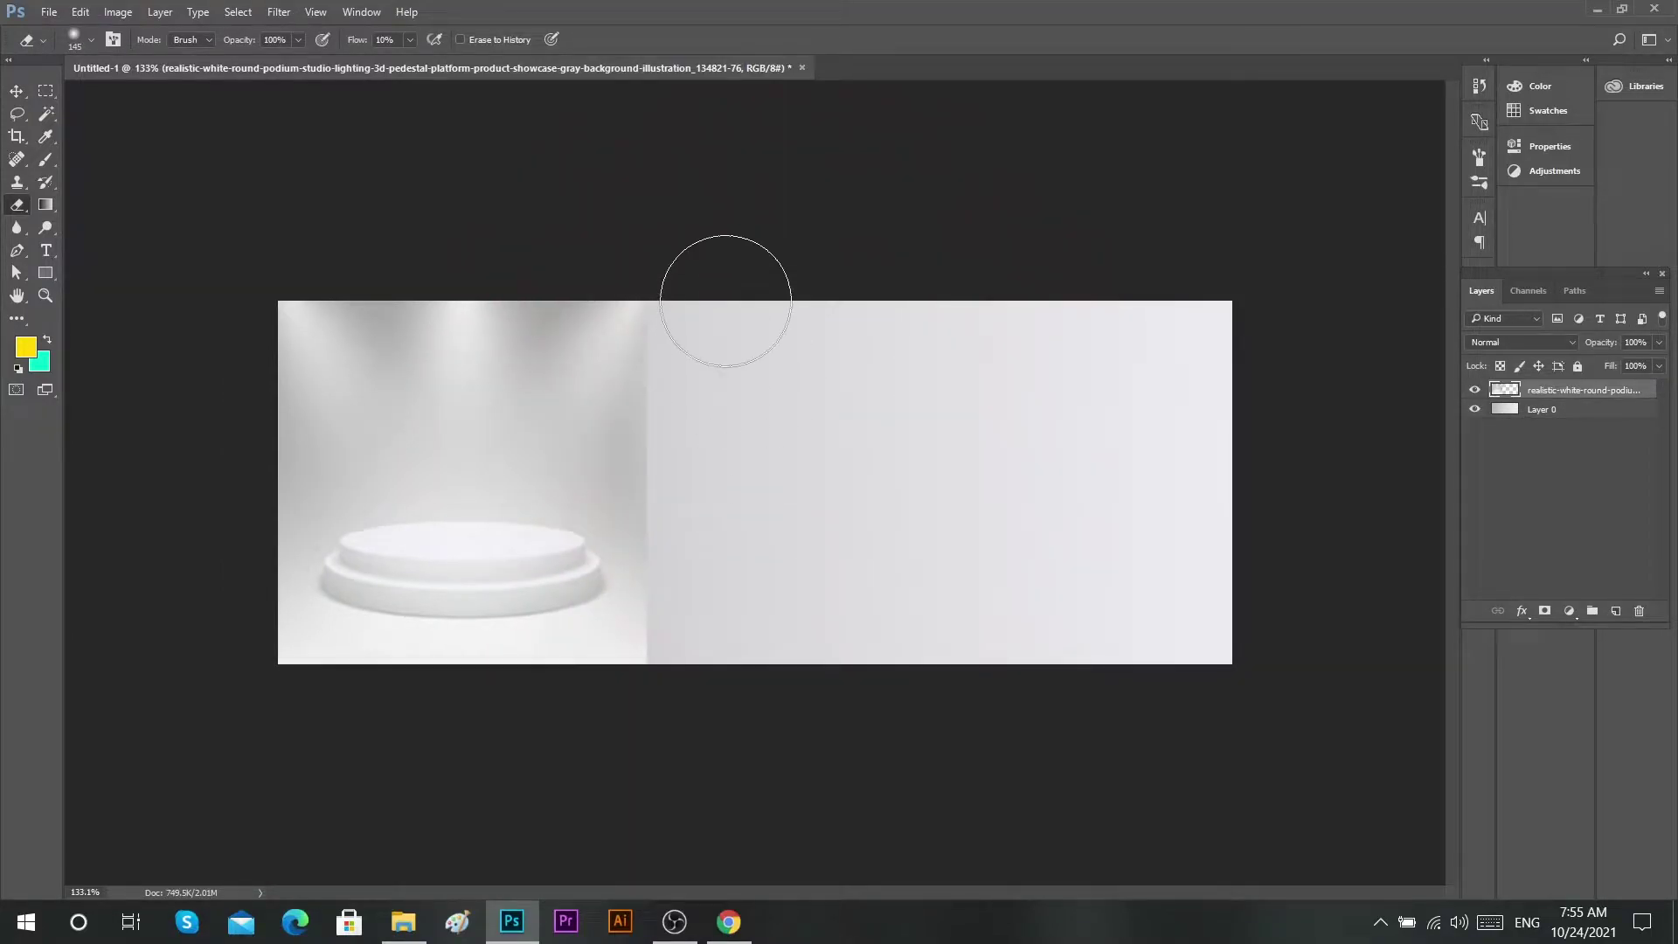
pyautogui.moveTo(728, 598); pyautogui.dragTo(725, 416)
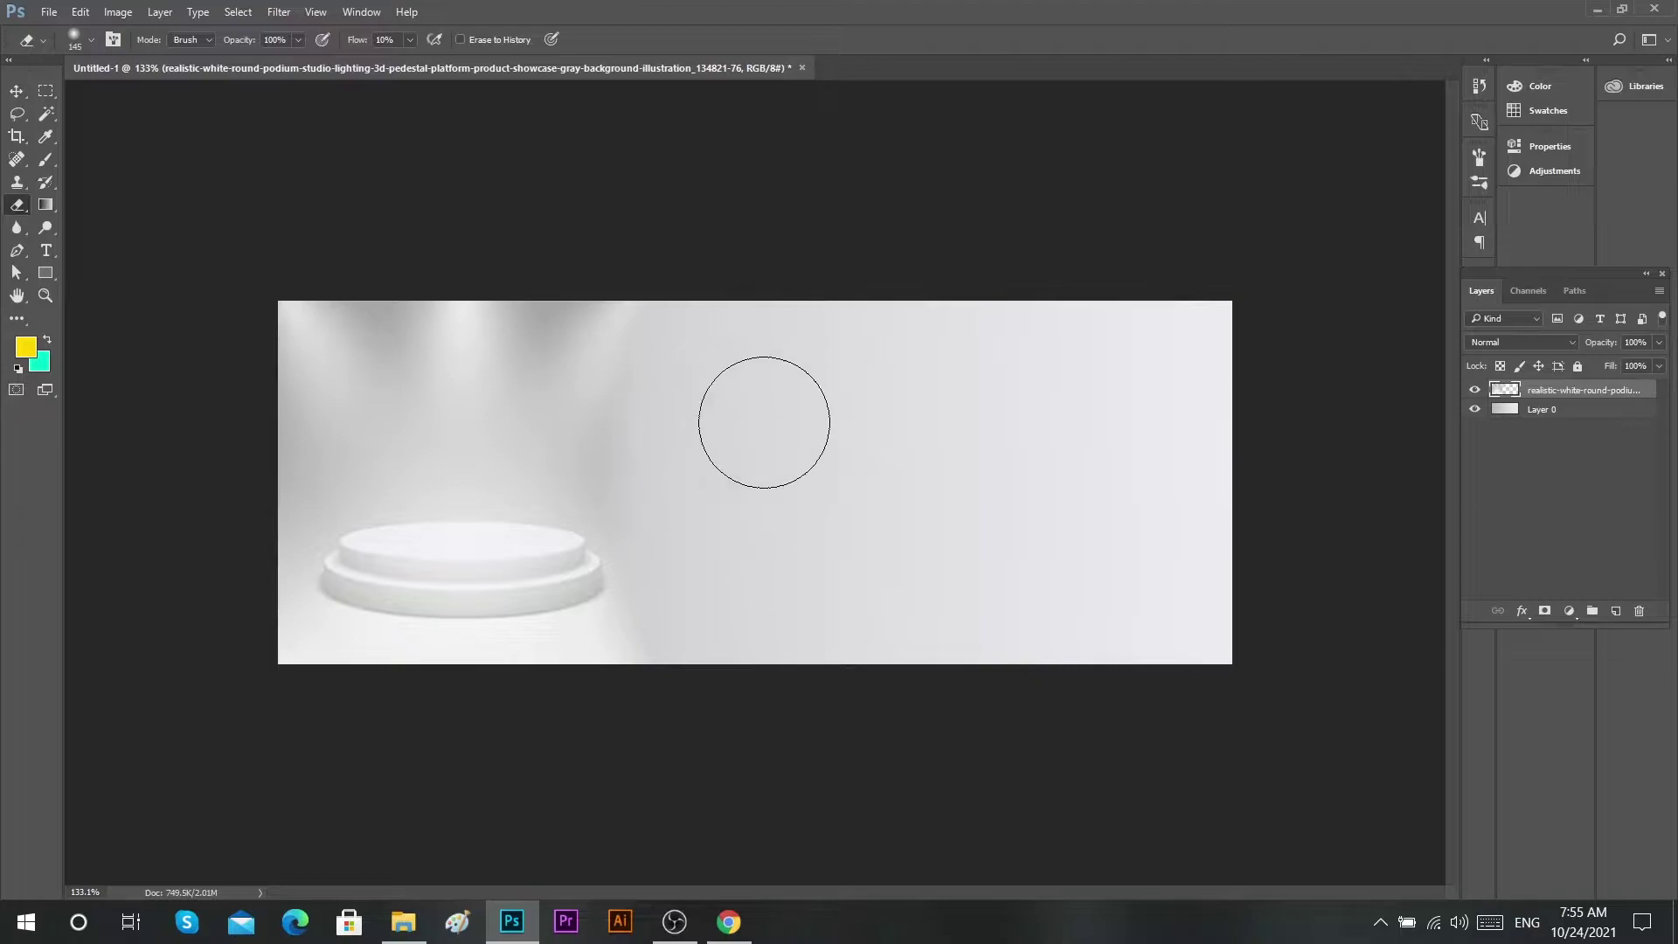
# - Enlarge the eraser to 290 px and further soften the podium seam
pyautogui.moveTo(722, 599)
pyautogui.mouseDown()
pyautogui.moveTo(793, 602)
pyautogui.moveTo(712, 708)
pyautogui.mouseUp()
pyautogui.scroll(-1, 793, 601)
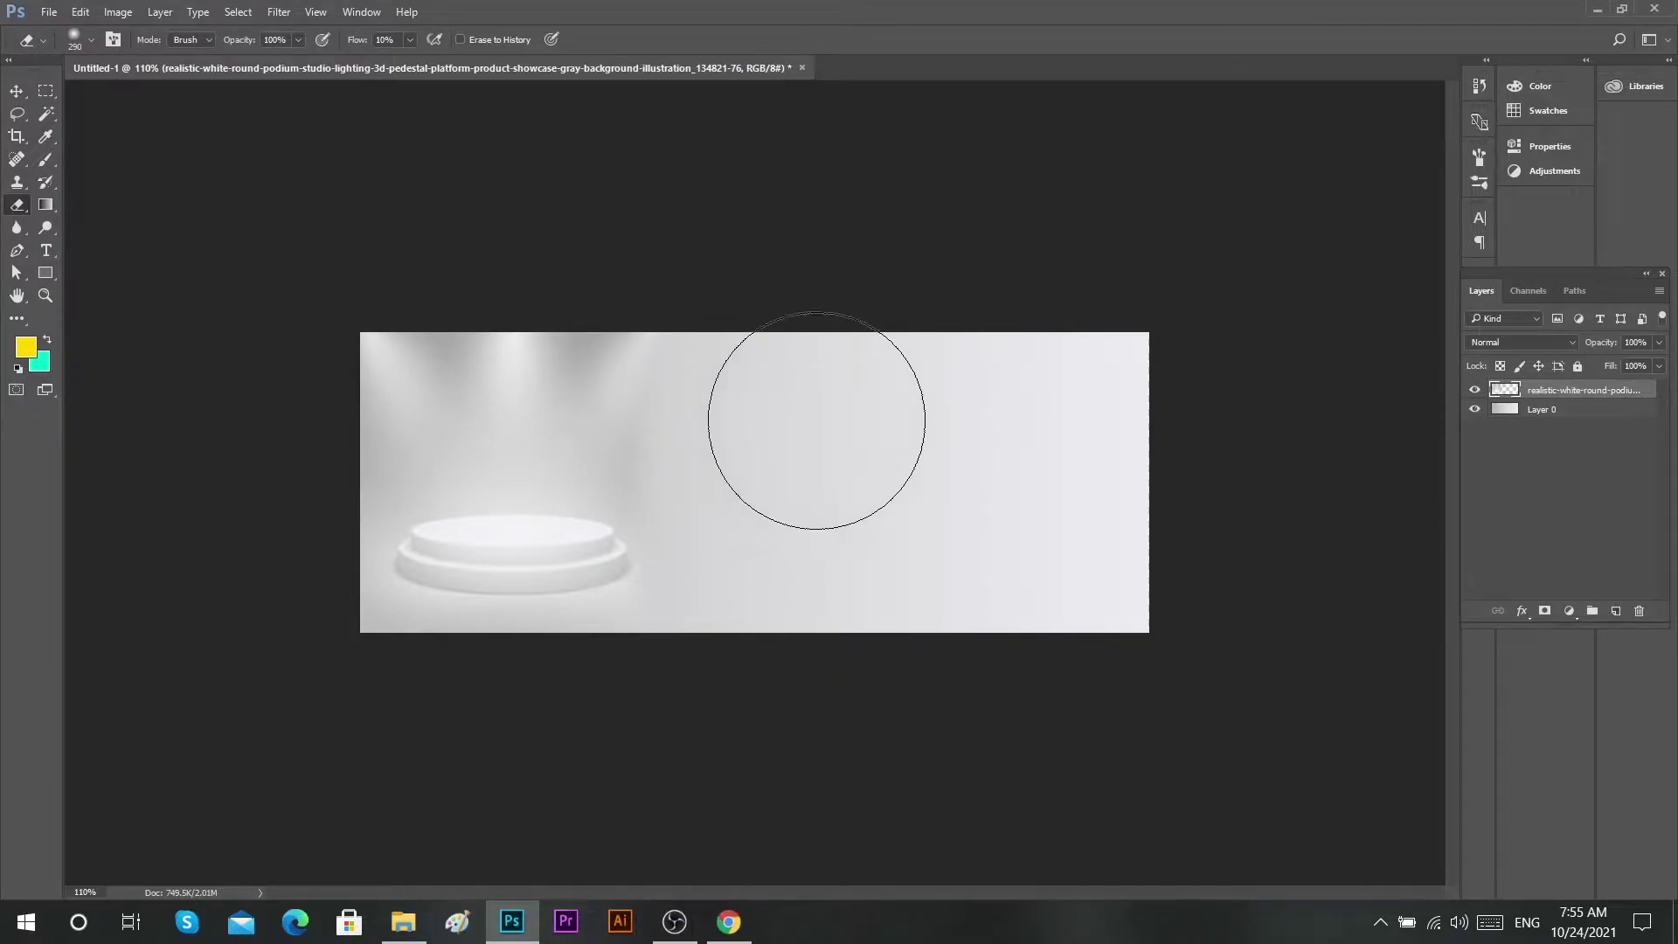
pyautogui.scroll(5, 752, 481)
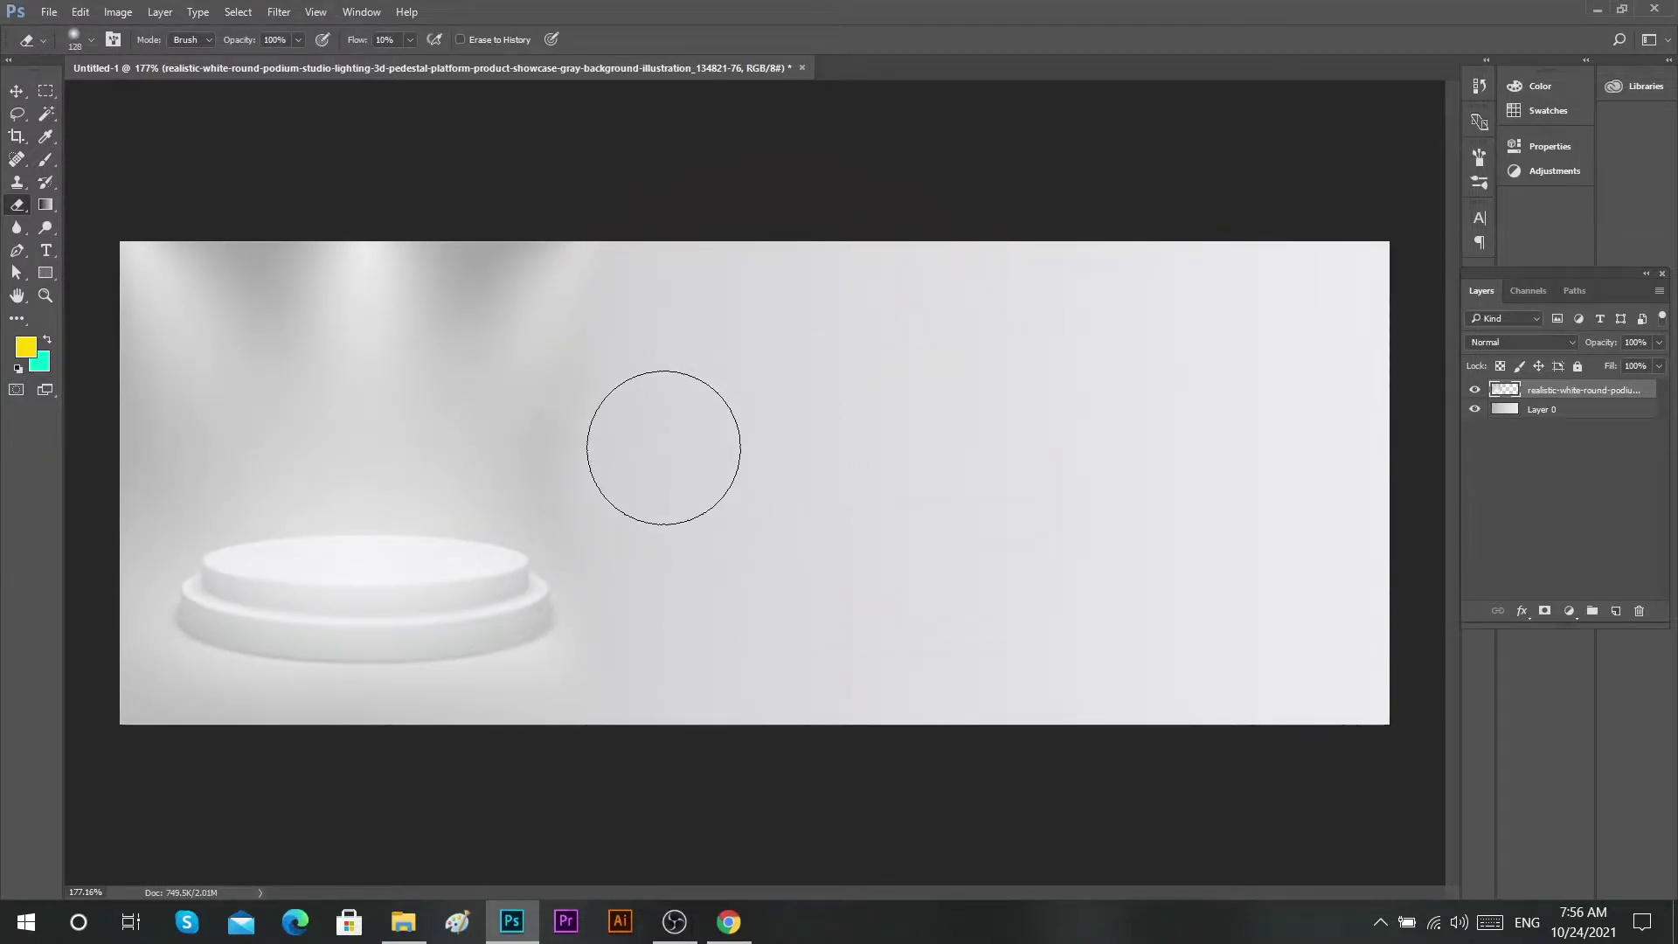
pyautogui.scroll(-2, 866, 501)
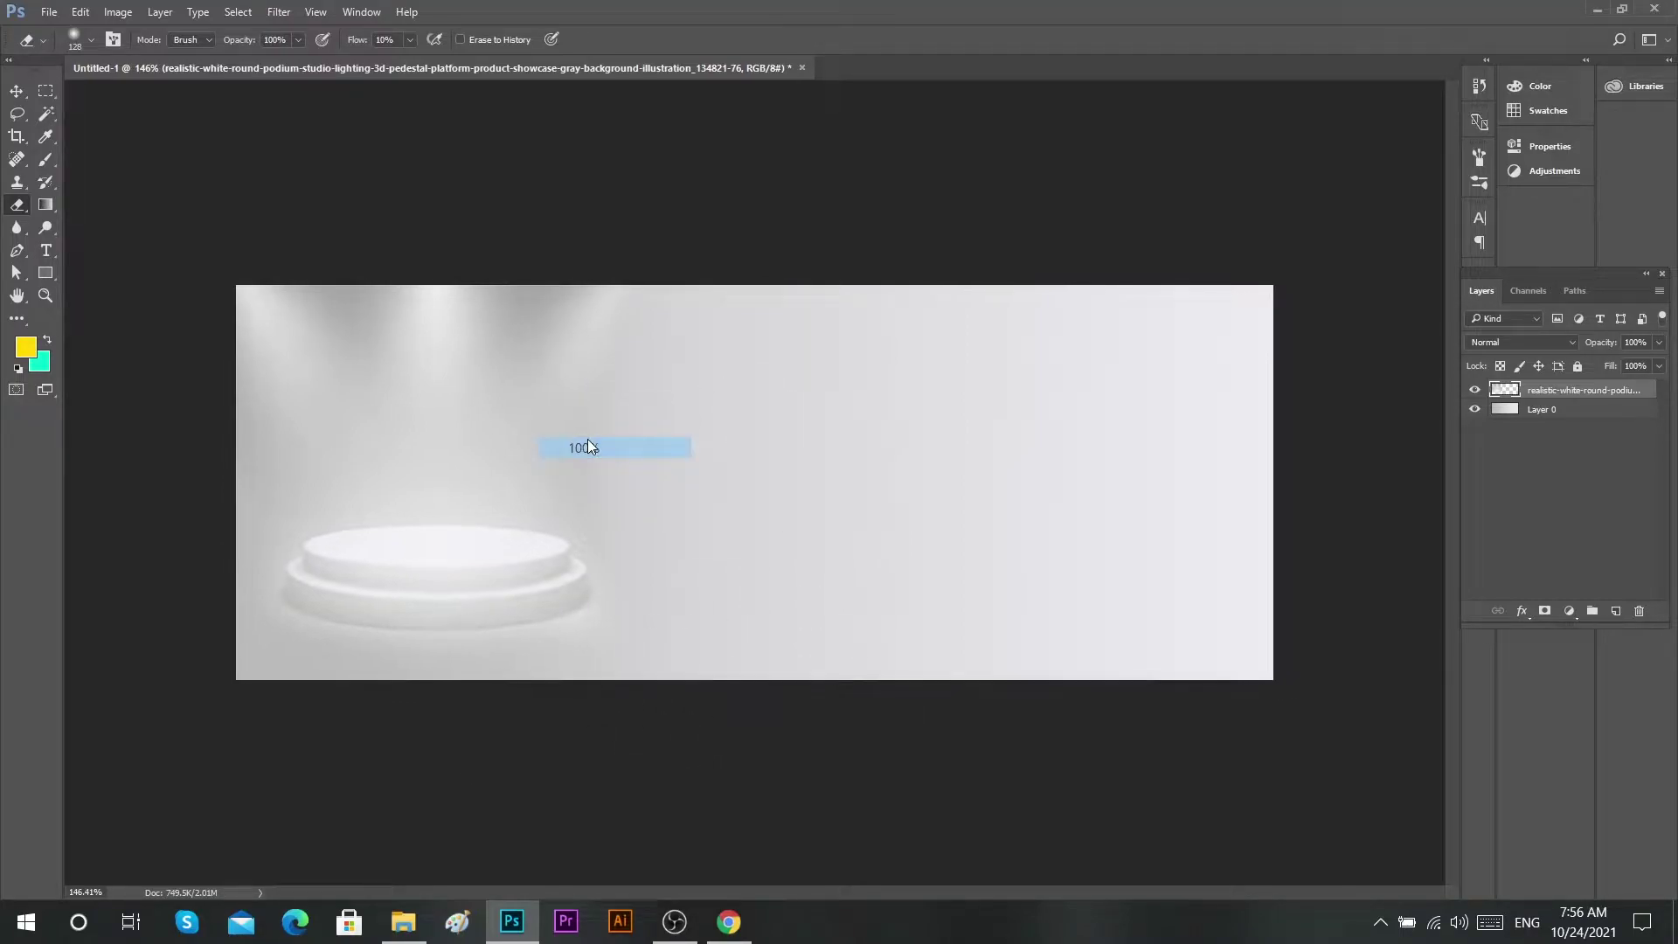
pyautogui.scroll(-1, 536, 412)
pyautogui.scroll(1, 610, 600)
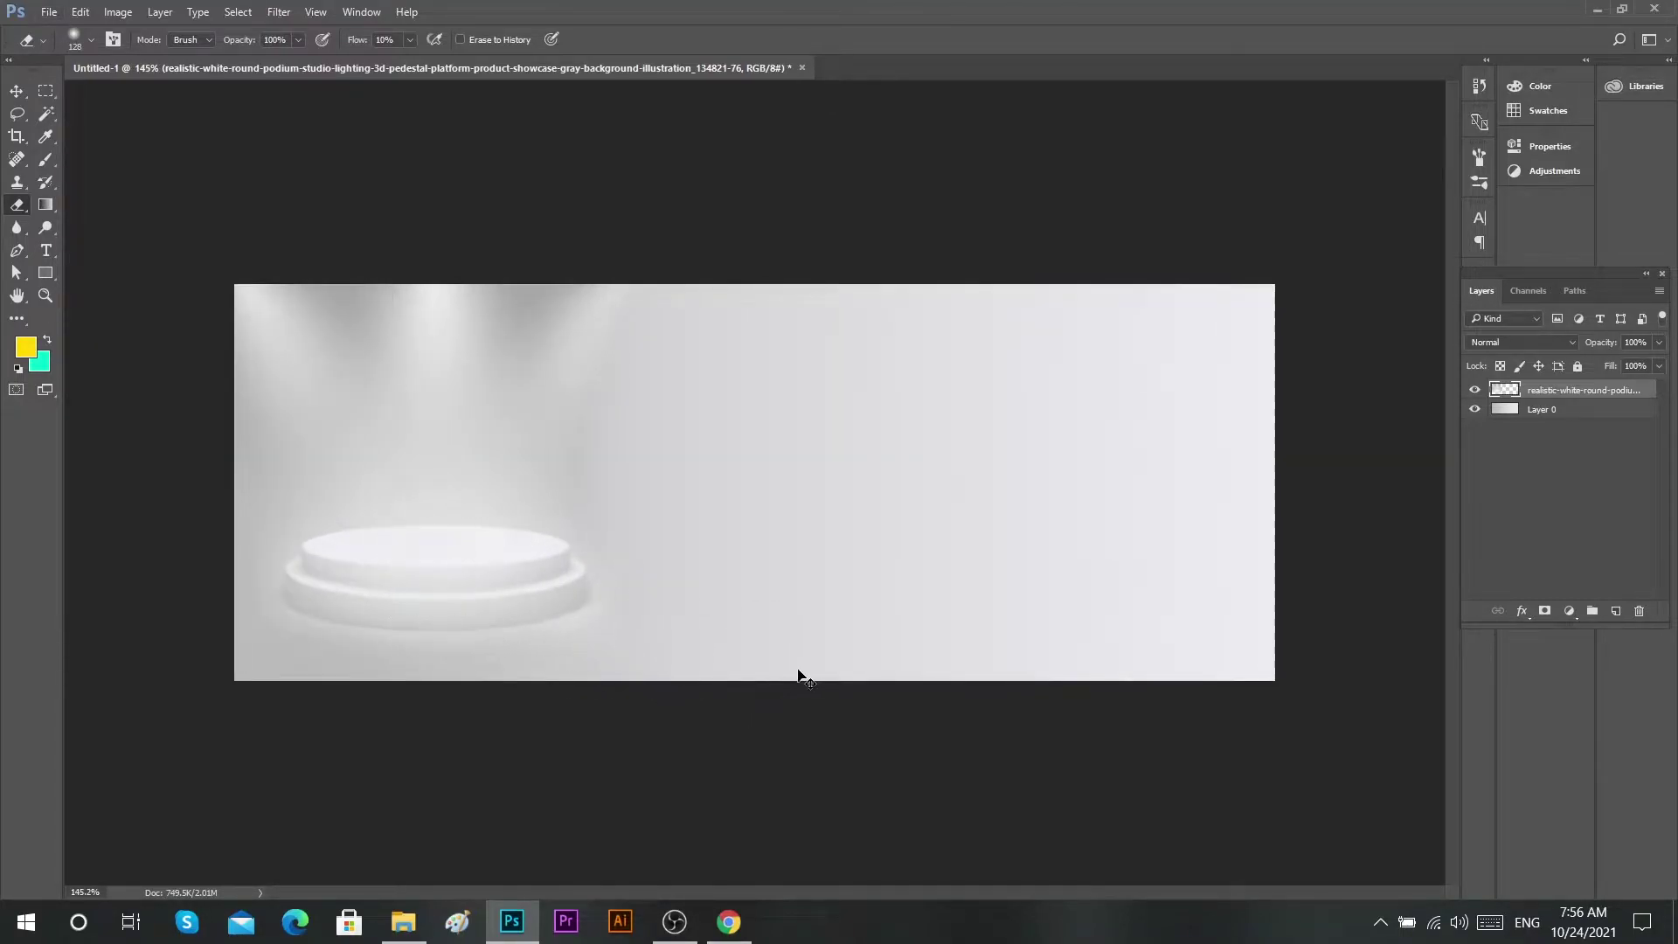
pyautogui.press('v')
pyautogui.scroll(1, 458, 546)
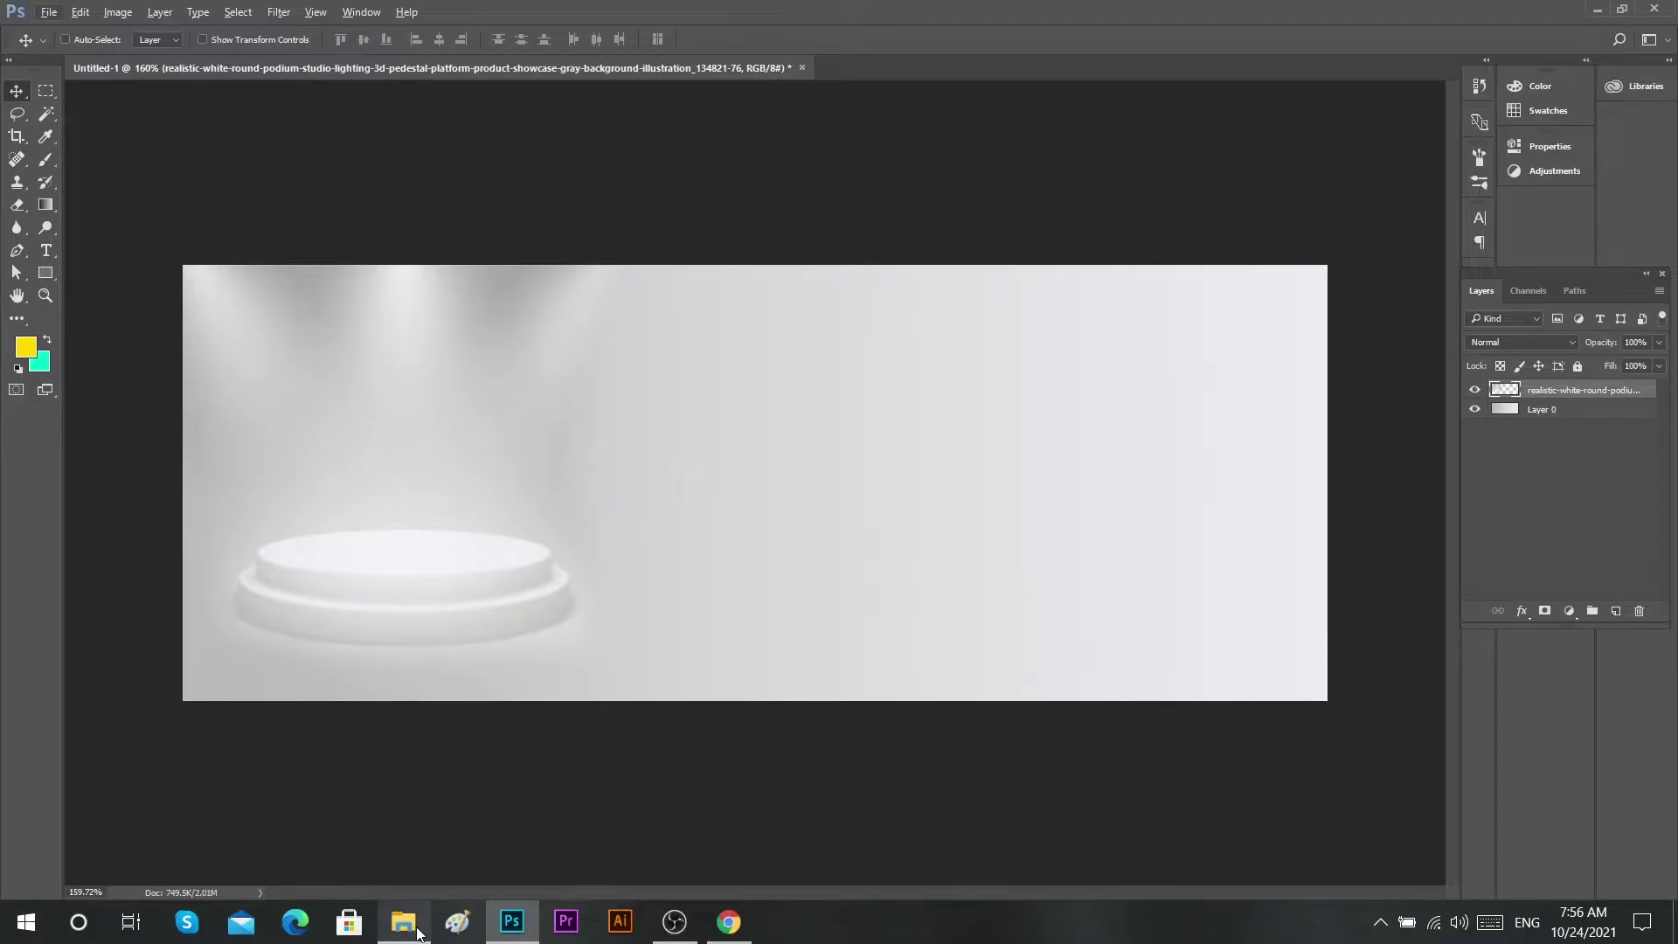
# - Place the PngItem_154202 gold trophy, shrink it to about a tenth and set it on the podium
pyautogui.click(418, 934)
pyautogui.moveTo(766, 479)
pyautogui.mouseDown()
pyautogui.moveTo(536, 905)
pyautogui.moveTo(703, 542)
pyautogui.moveTo(429, 541)
pyautogui.mouseUp()
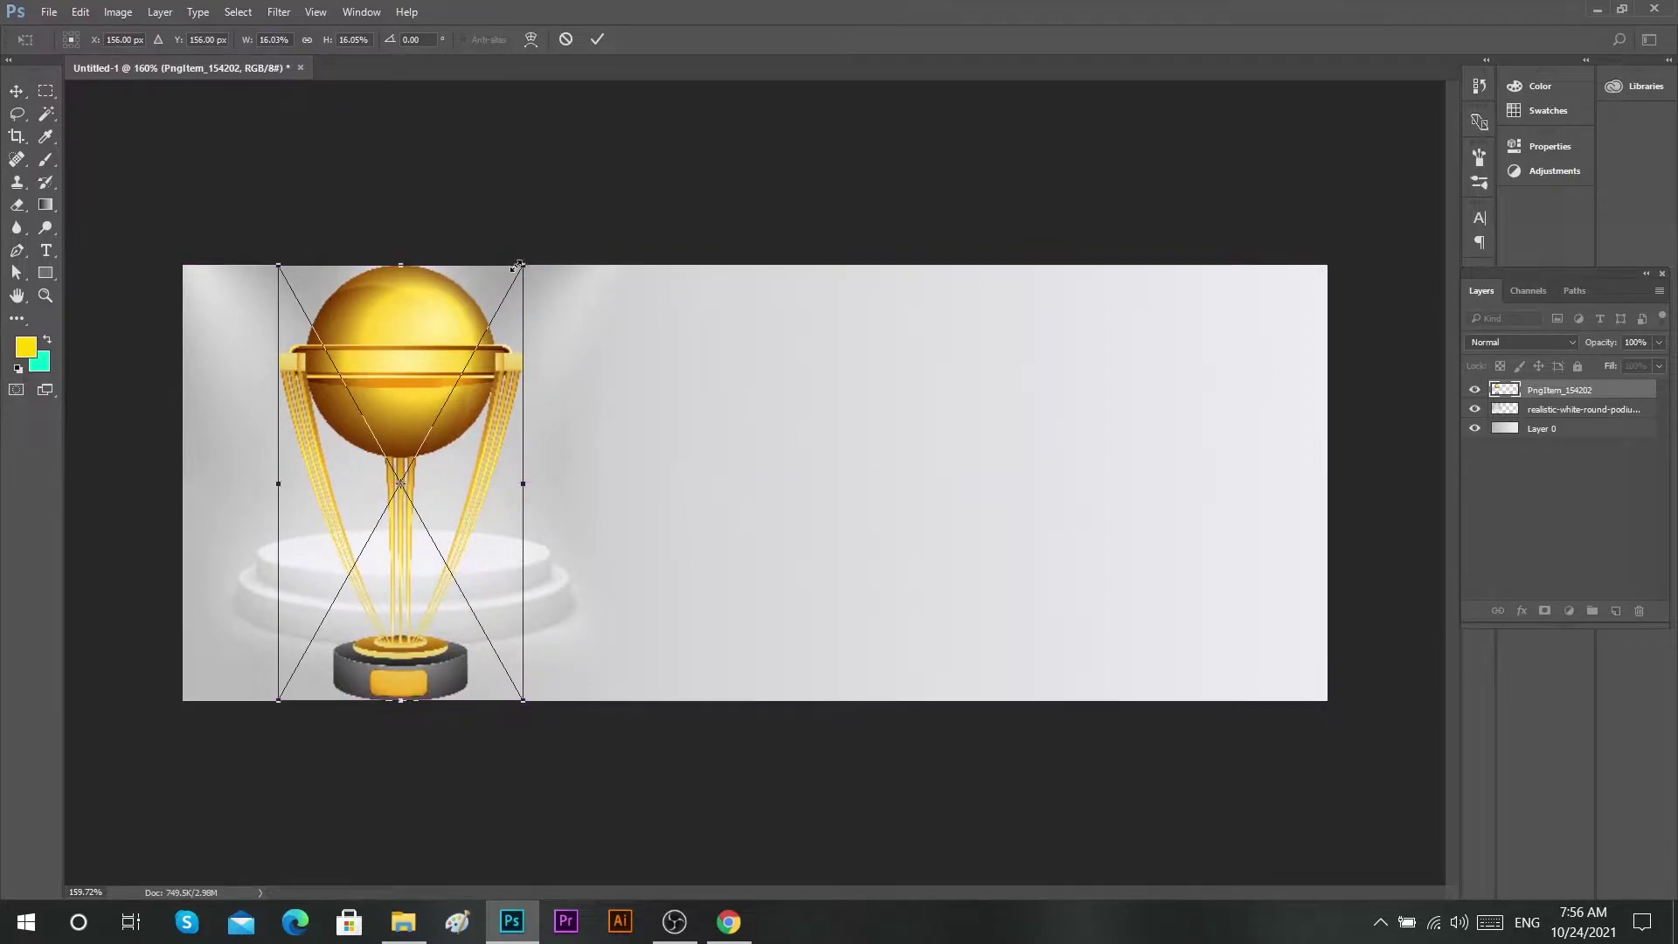
pyautogui.moveTo(519, 266); pyautogui.dragTo(474, 351)
pyautogui.scroll(2, 332, 527)
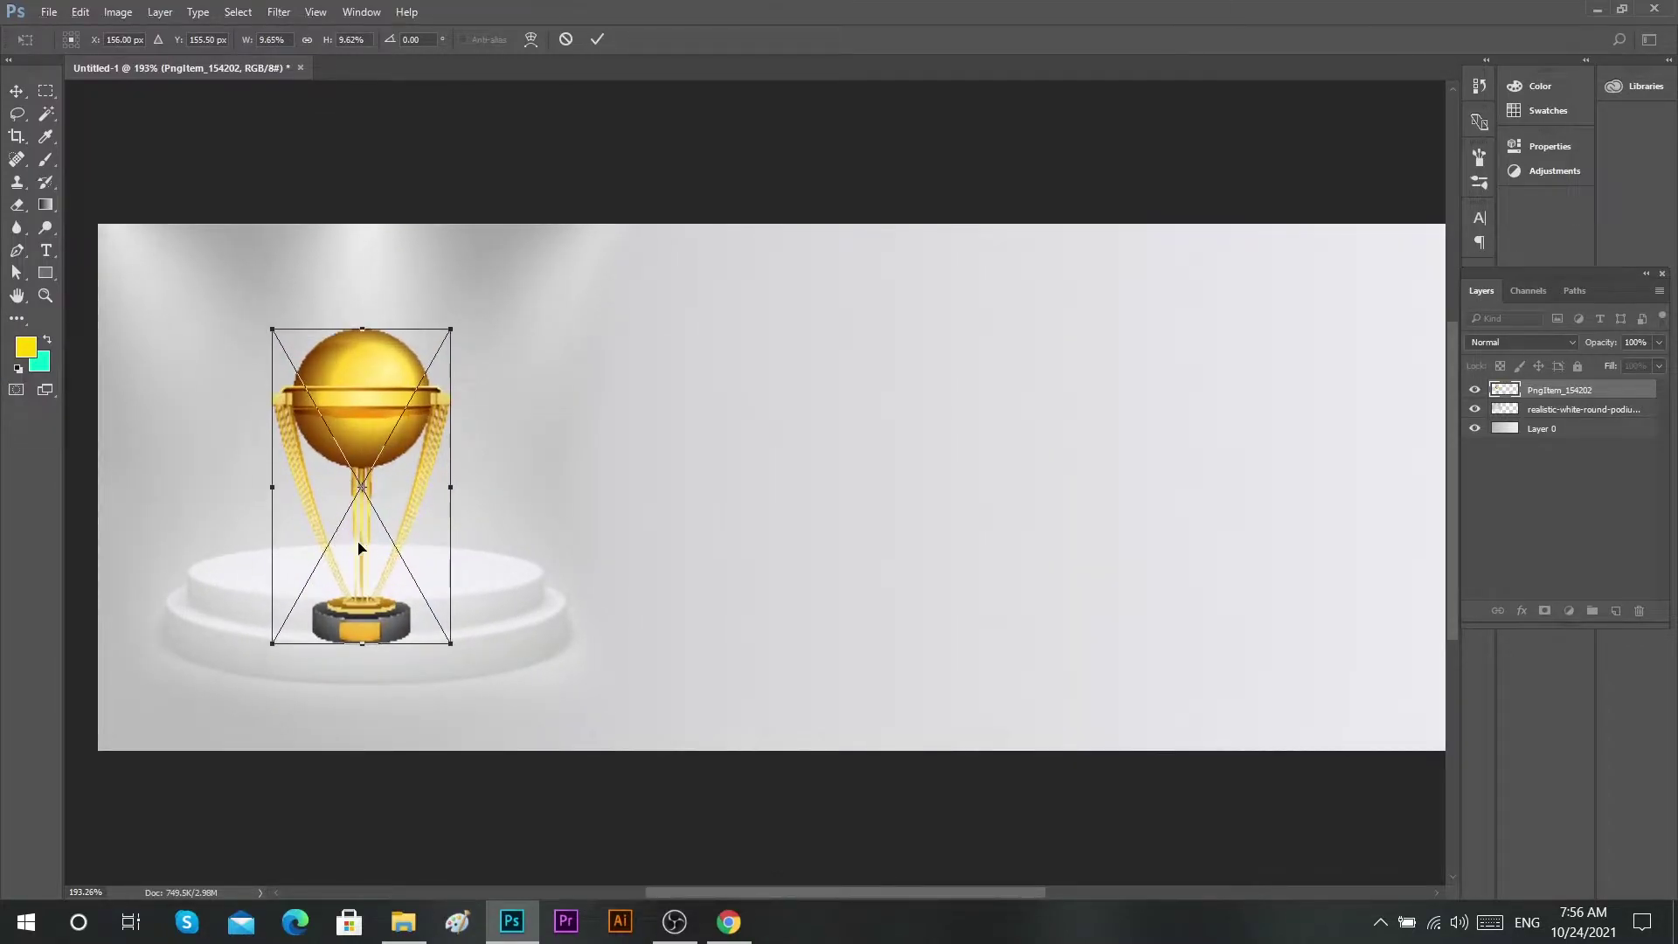
pyautogui.moveTo(359, 548); pyautogui.dragTo(359, 507)
pyautogui.moveTo(450, 285); pyautogui.dragTo(436, 312)
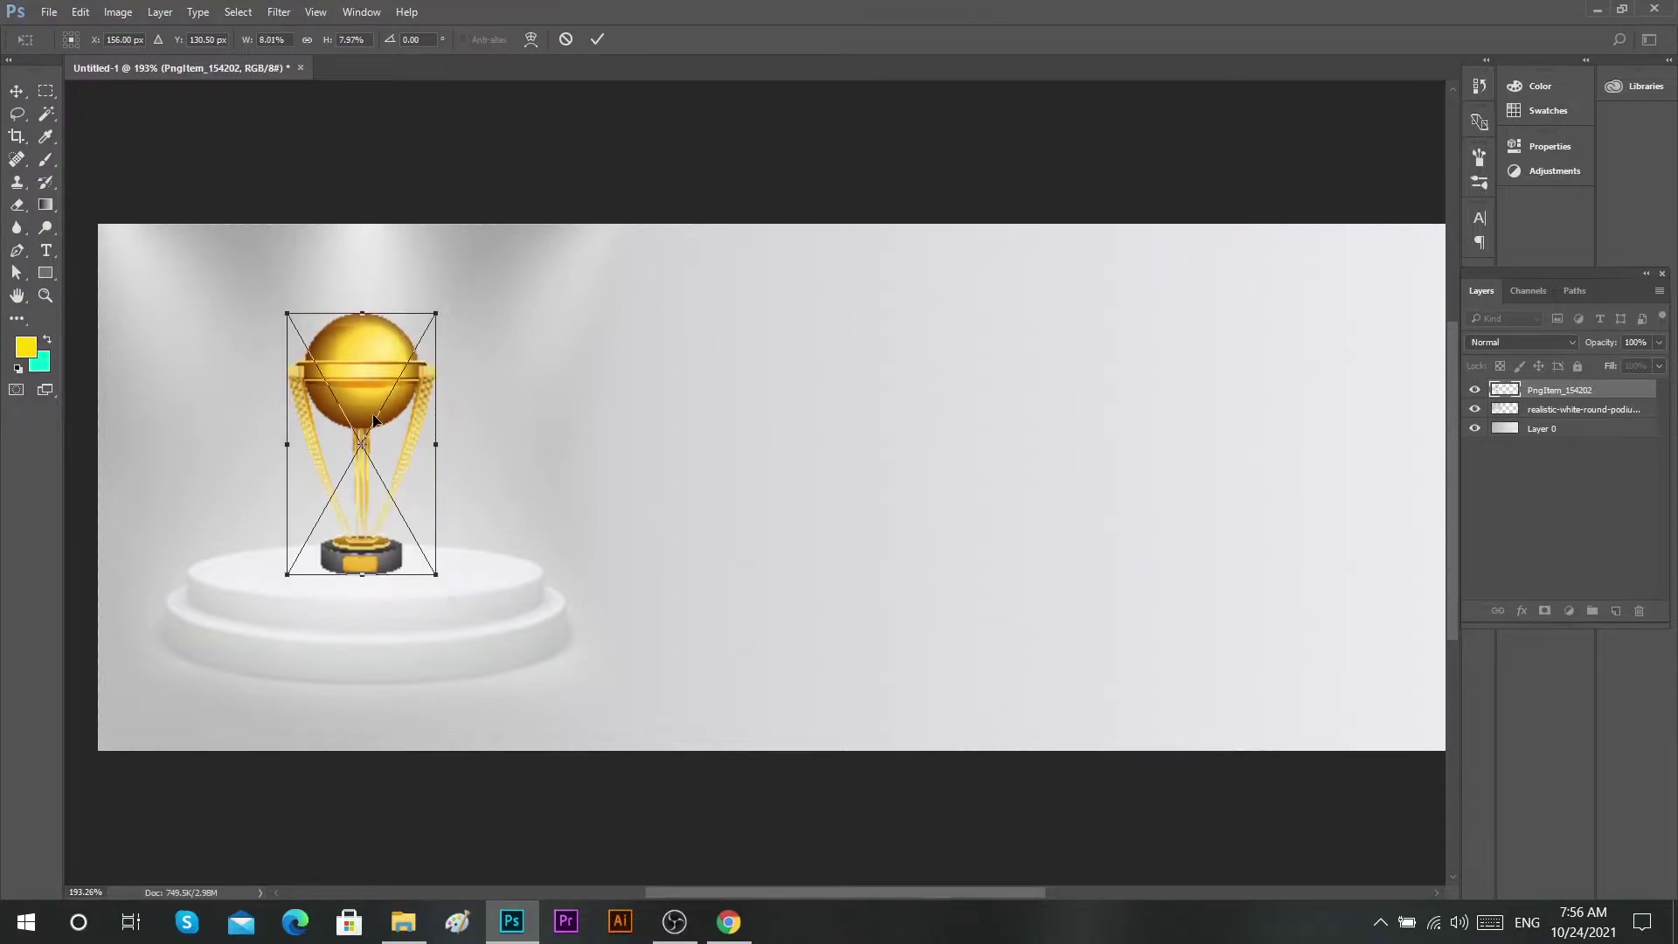
pyautogui.click(597, 39)
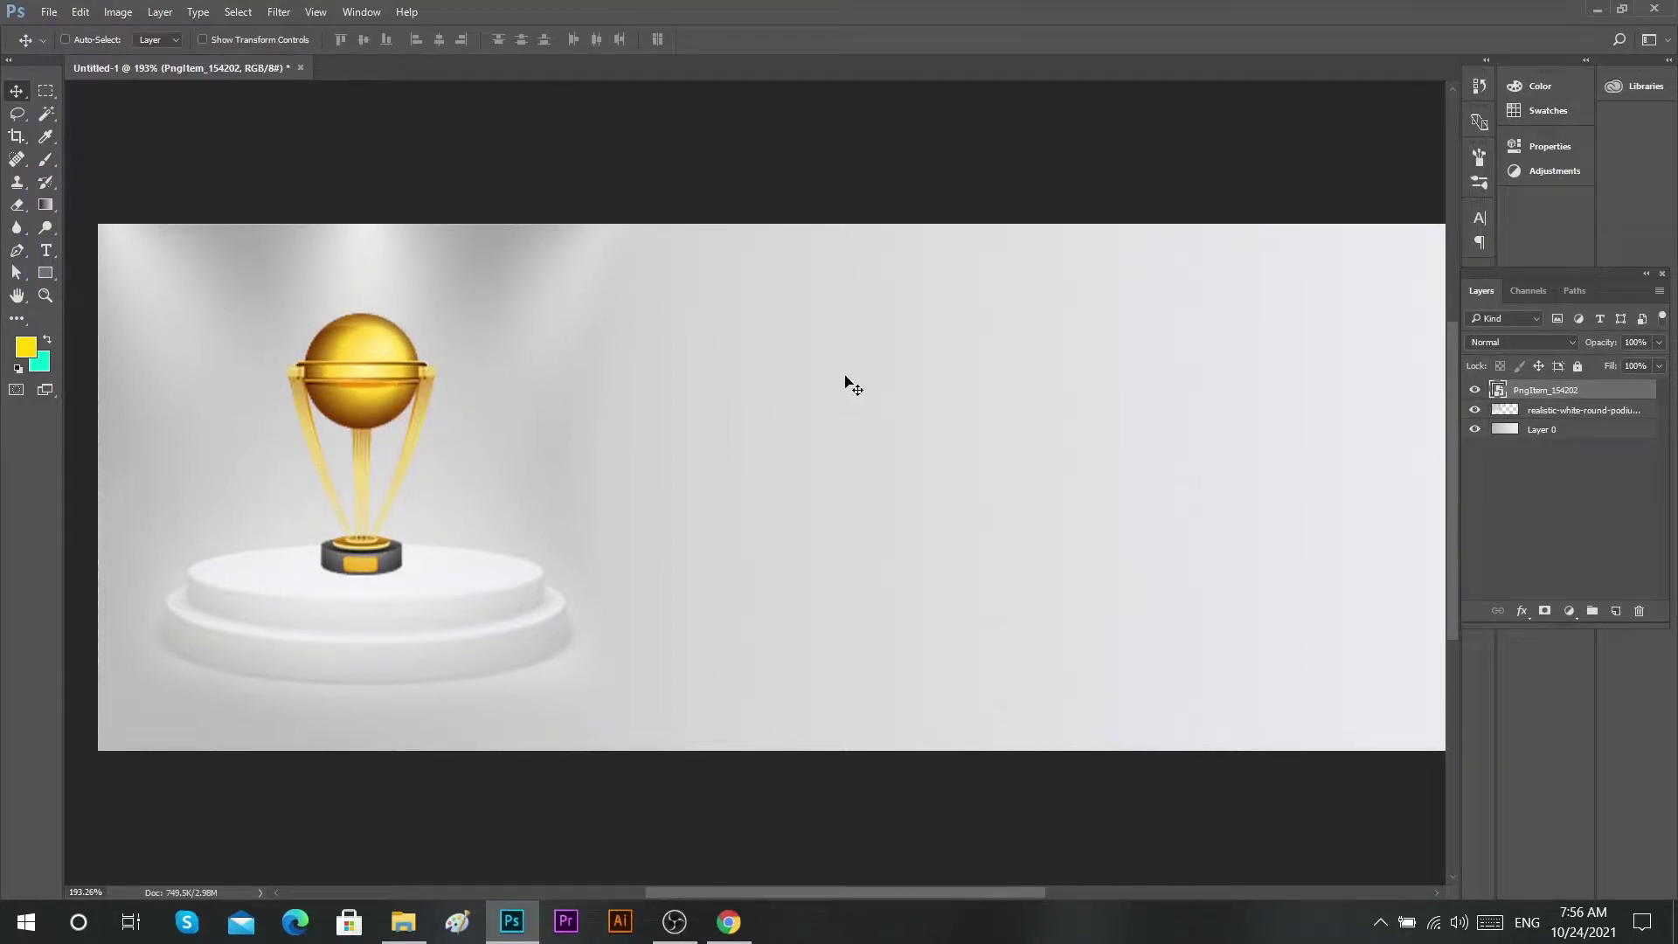
pyautogui.moveTo(348, 461); pyautogui.dragTo(416, 436)
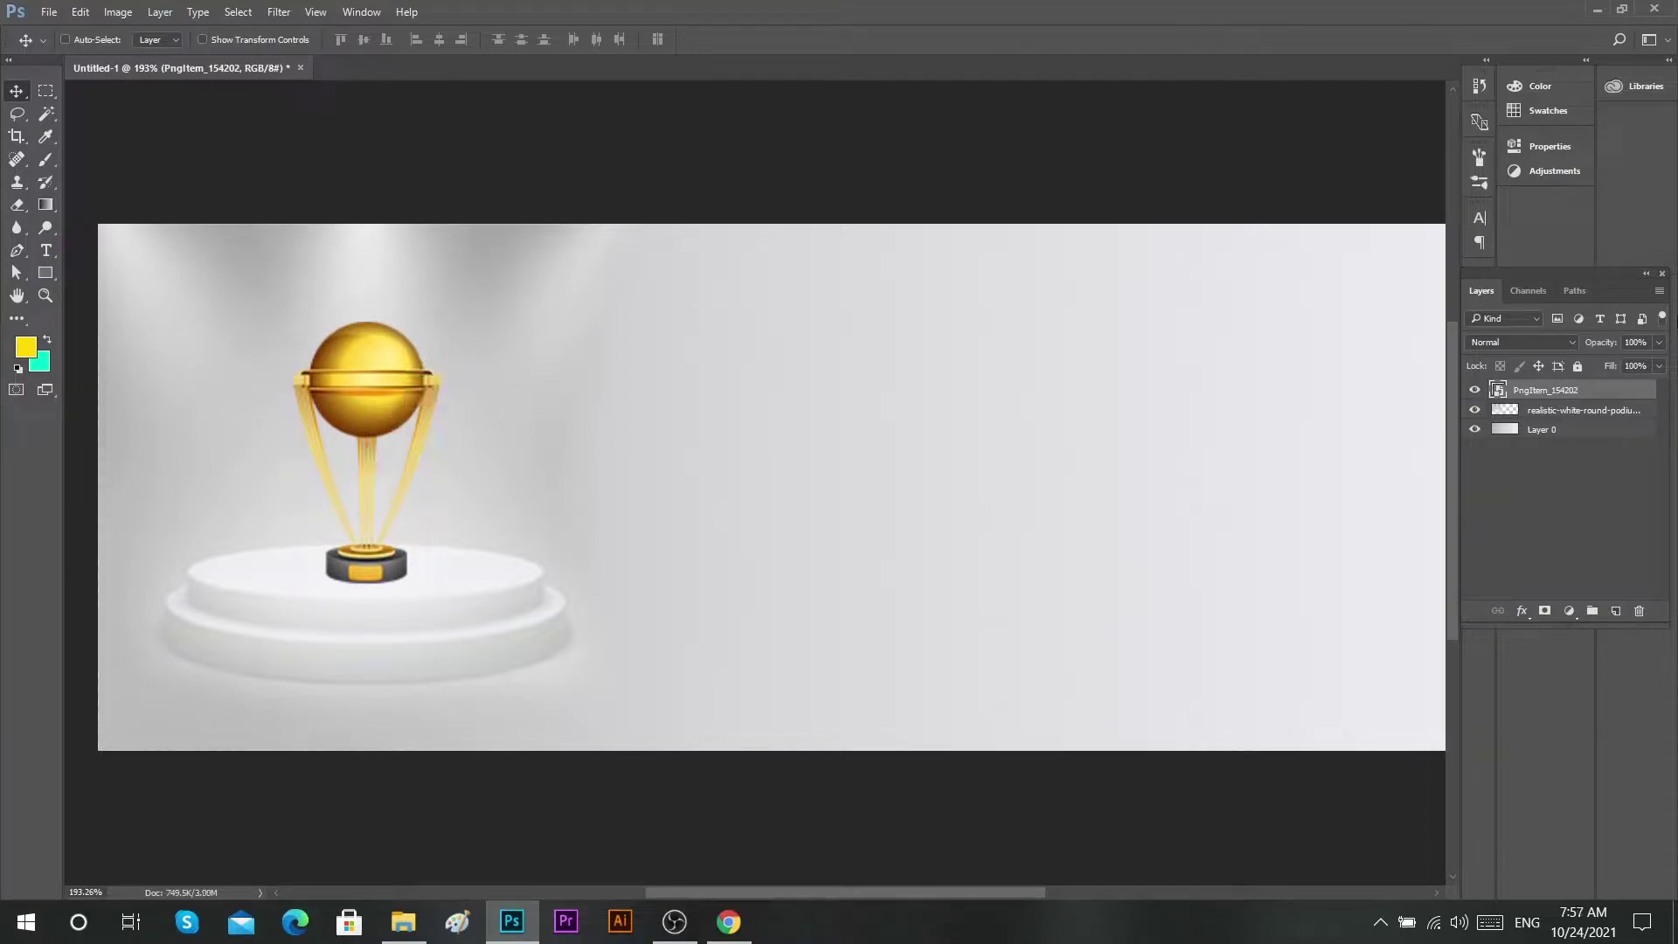
pyautogui.scroll(1, 302, 610)
pyautogui.scroll(1, 303, 610)
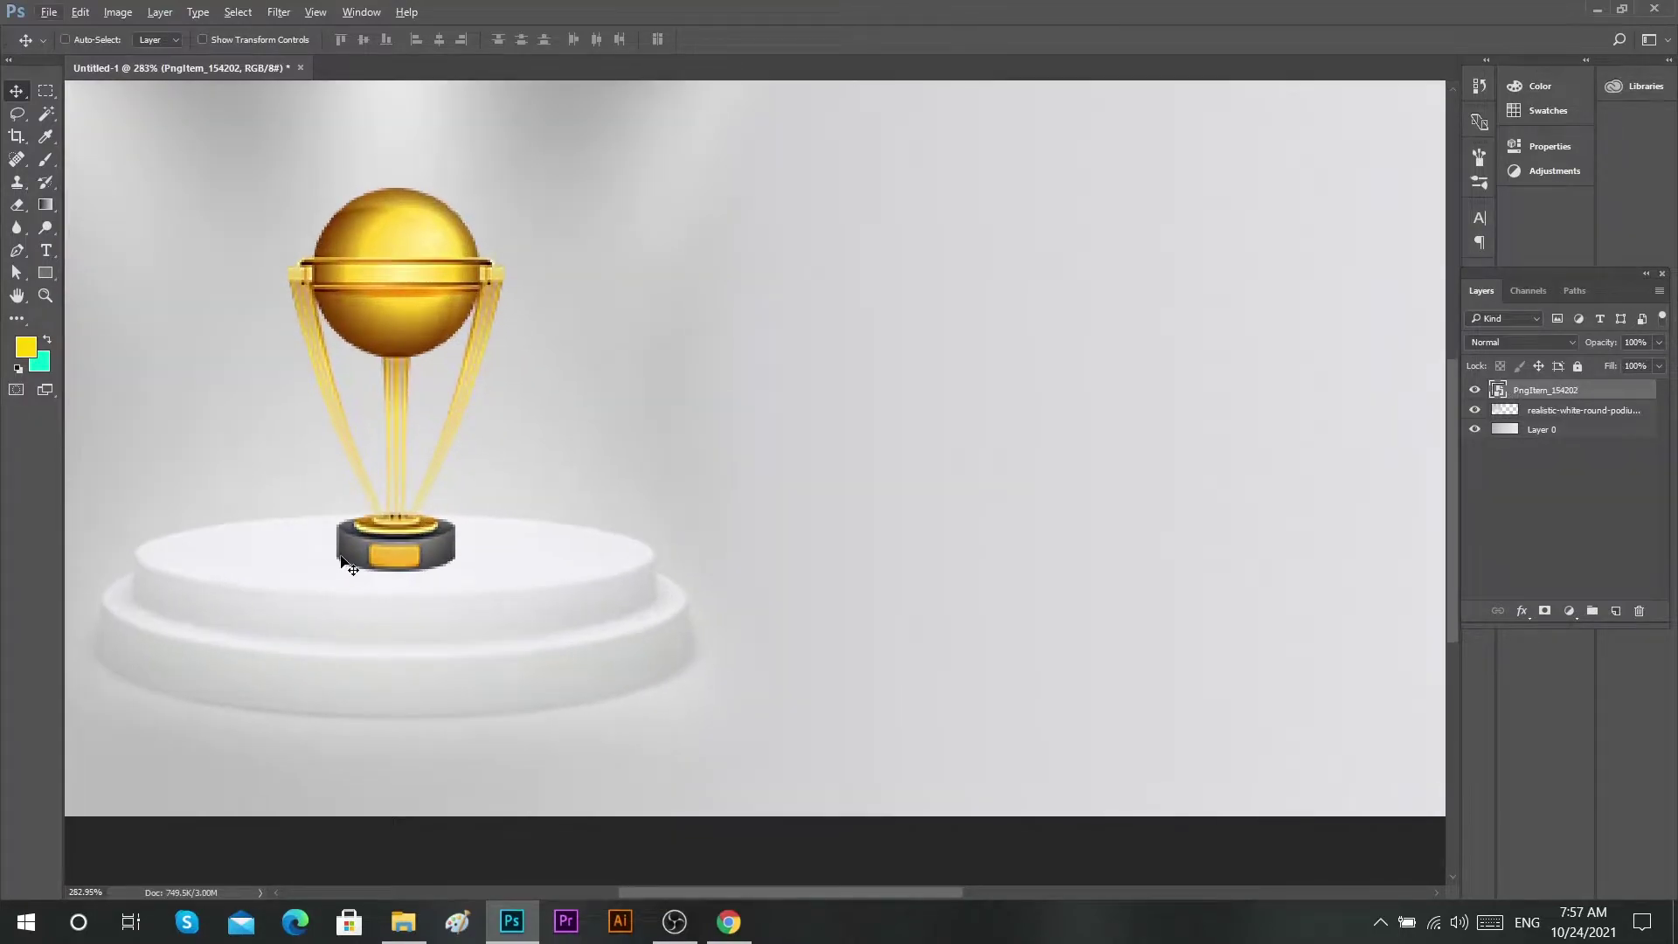
pyautogui.press('w')
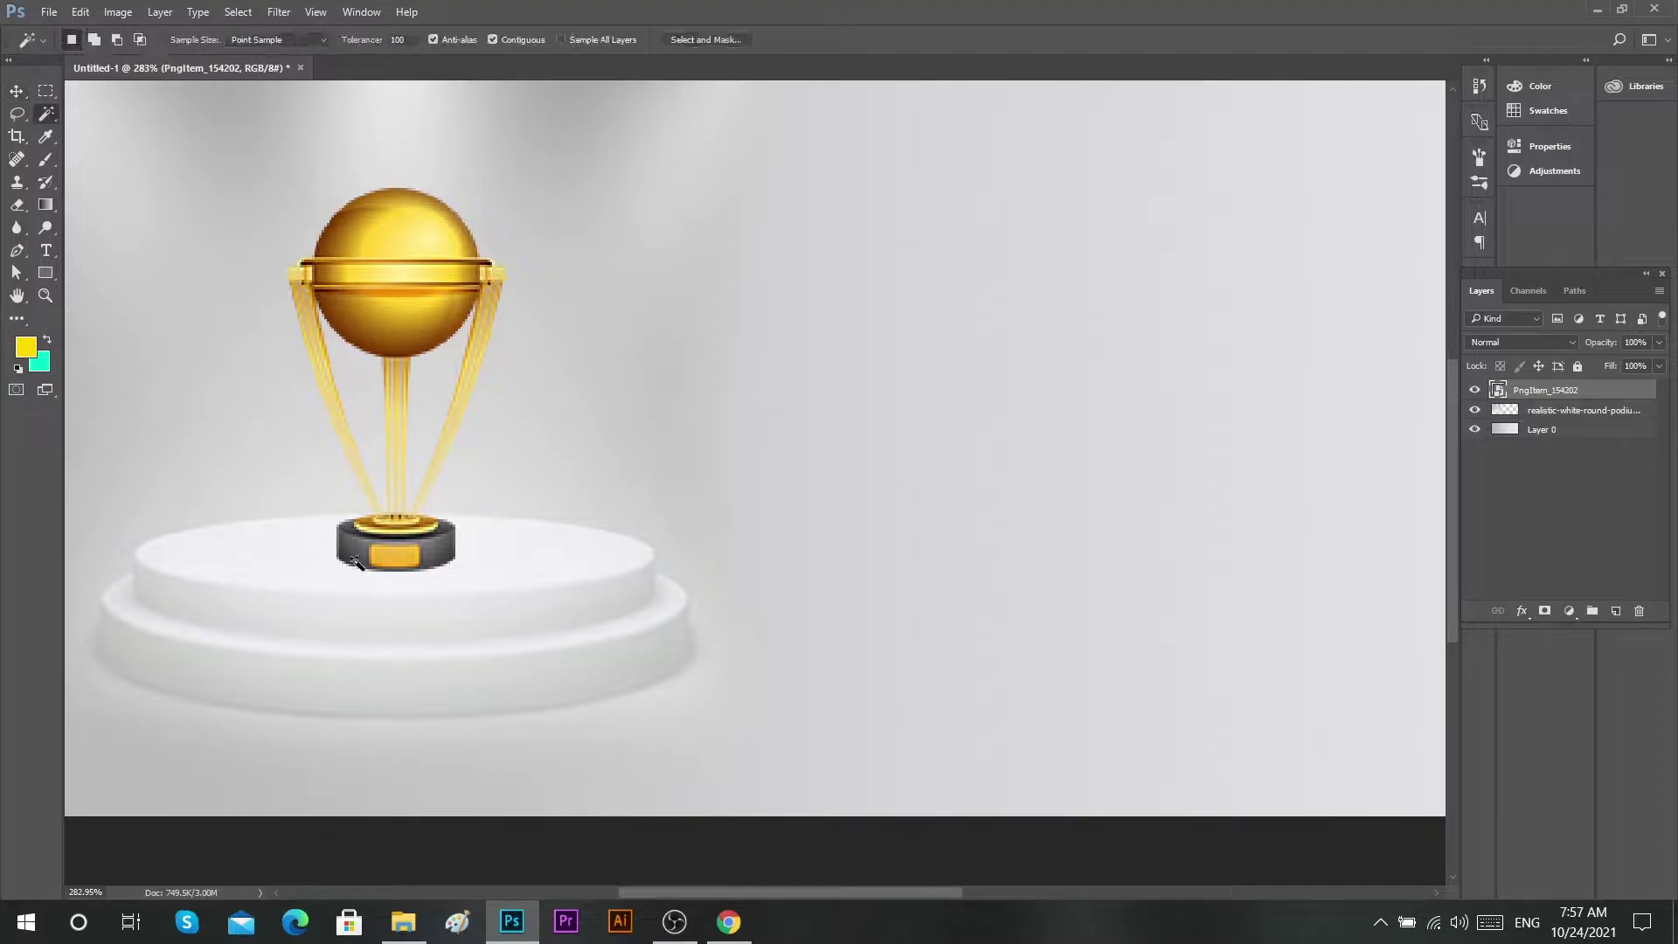
# - Paint the selected trophy base black on a new layer placed beneath the trophy
pyautogui.hotkey('ctrl', 'shift', 'alt', 'n')
pyautogui.press('d')
pyautogui.press('b')
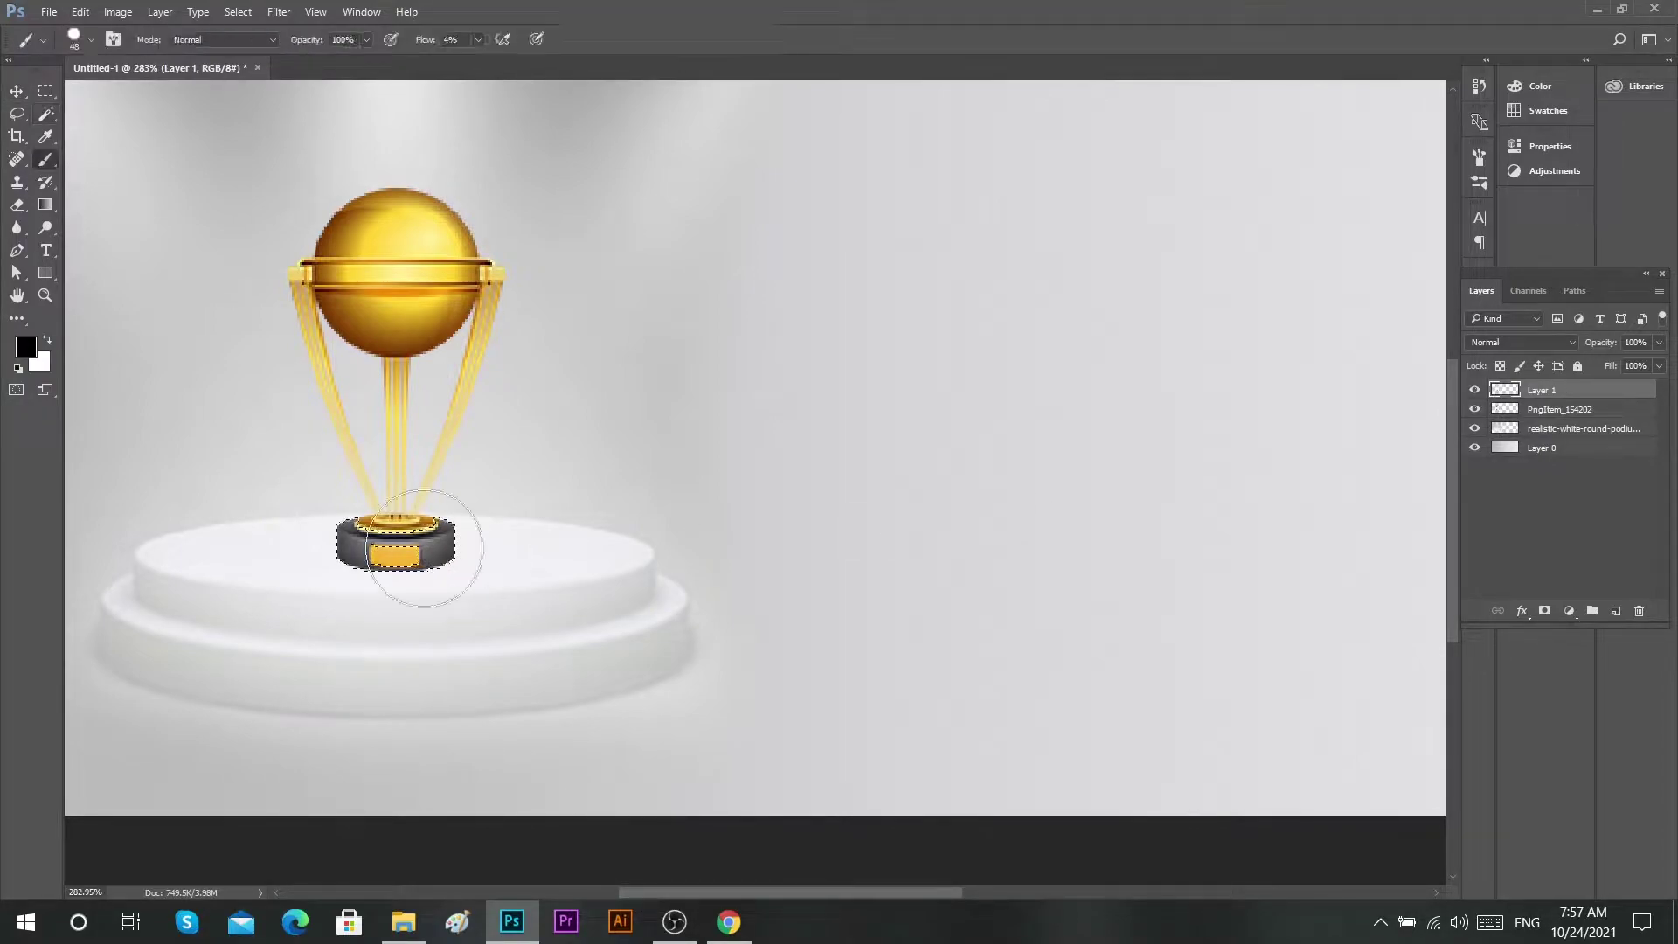
pyautogui.moveTo(431, 544)
pyautogui.mouseDown()
pyautogui.moveTo(345, 544)
pyautogui.moveTo(515, 550)
pyautogui.mouseUp()
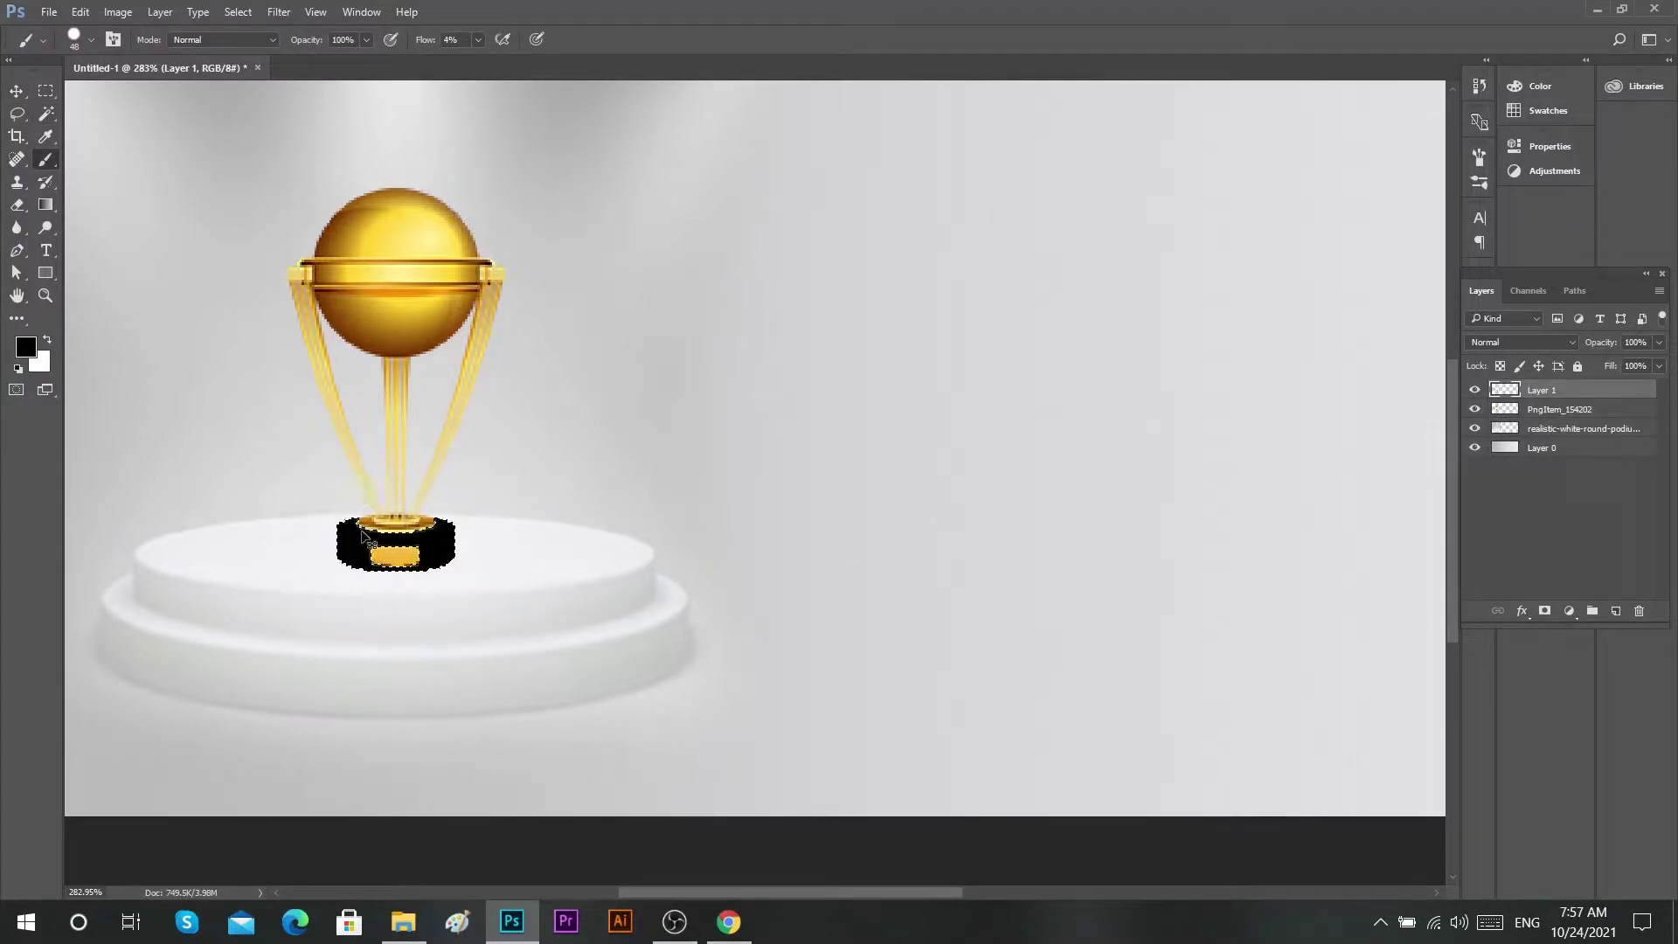
pyautogui.hotkey('ctrl', 'd')
pyautogui.press('v')
pyautogui.moveTo(1564, 392); pyautogui.dragTo(1564, 425)
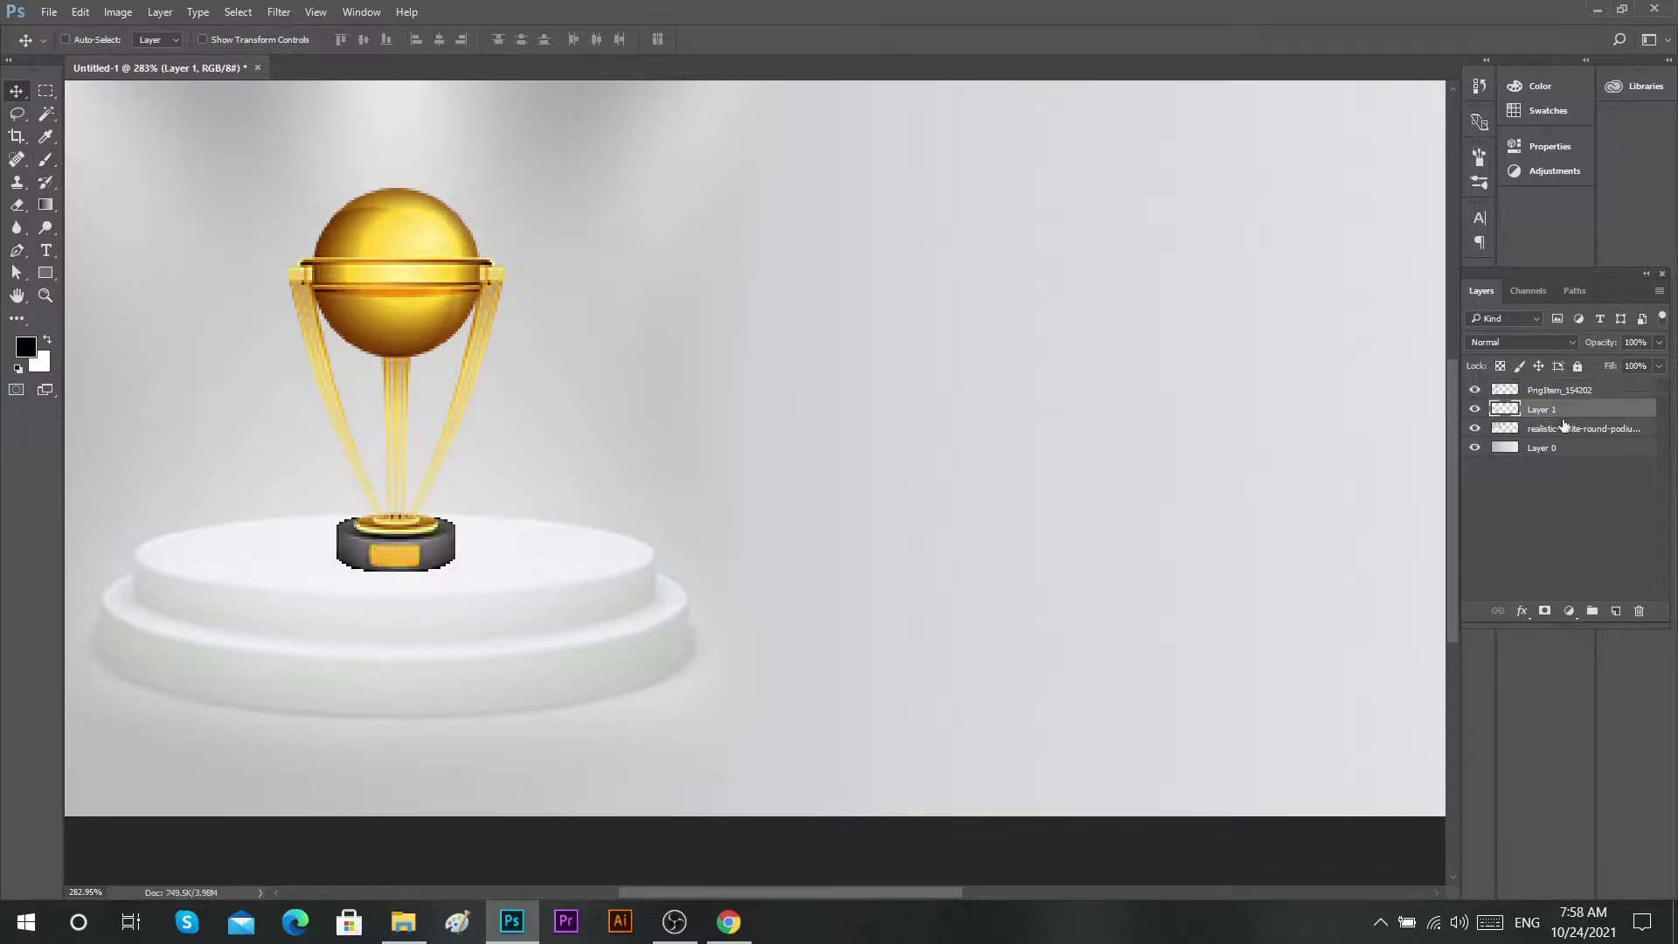
# - Soften the black shadow with a Gaussian Blur
pyautogui.click(271, 14)
pyautogui.moveTo(394, 254)
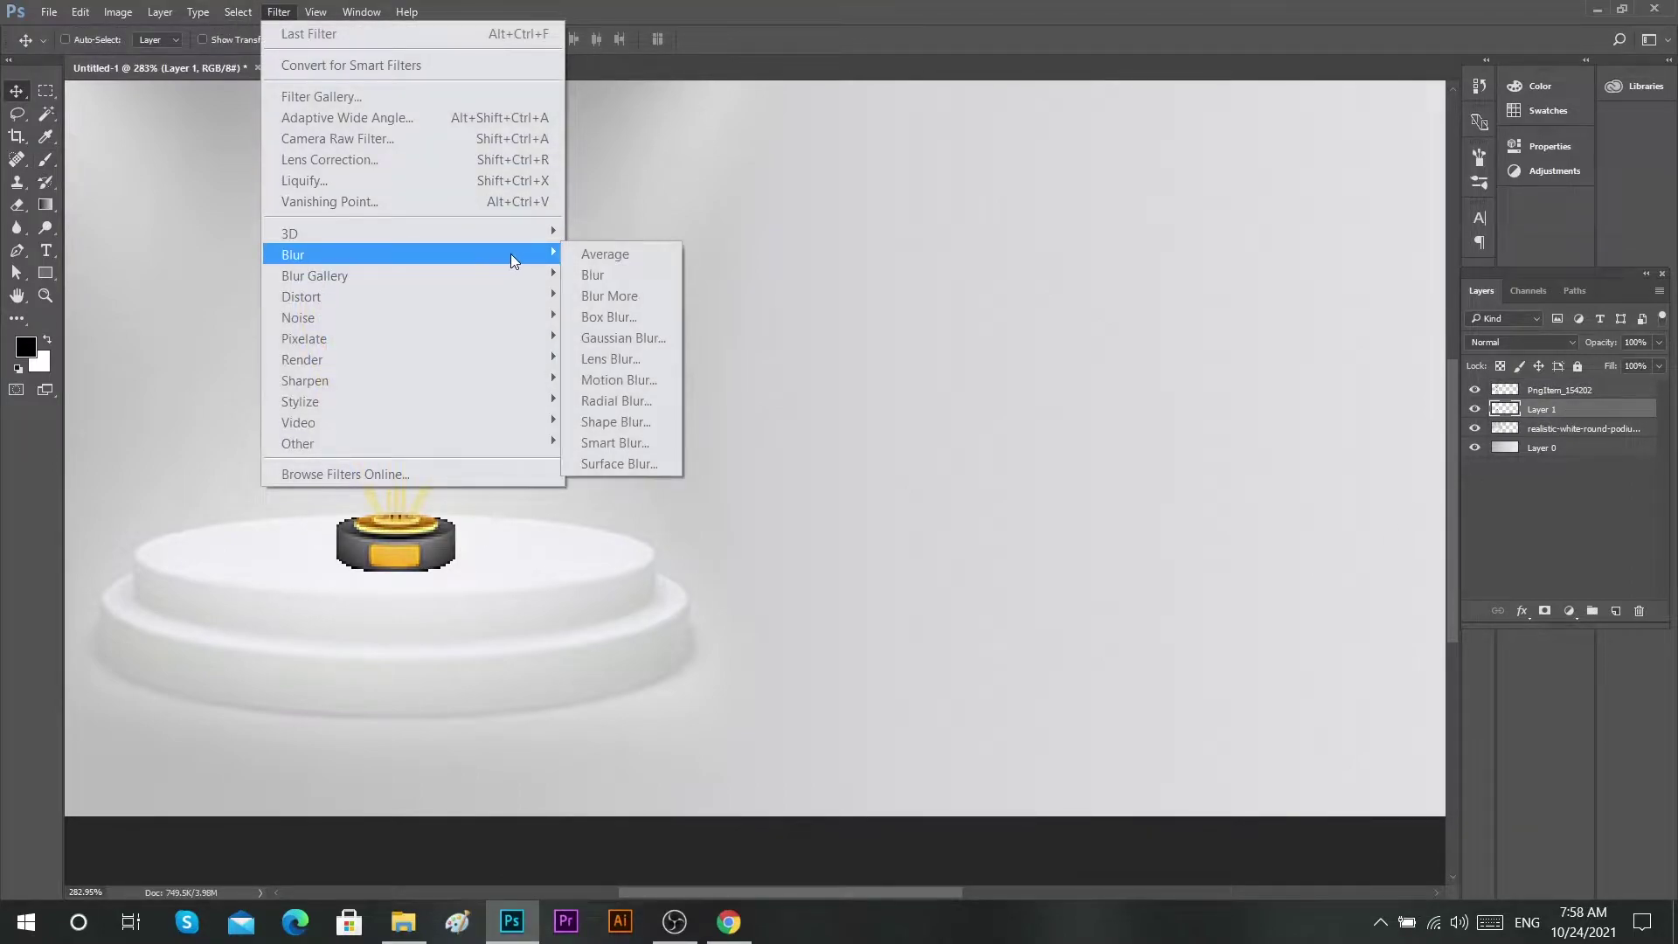
pyautogui.click(633, 336)
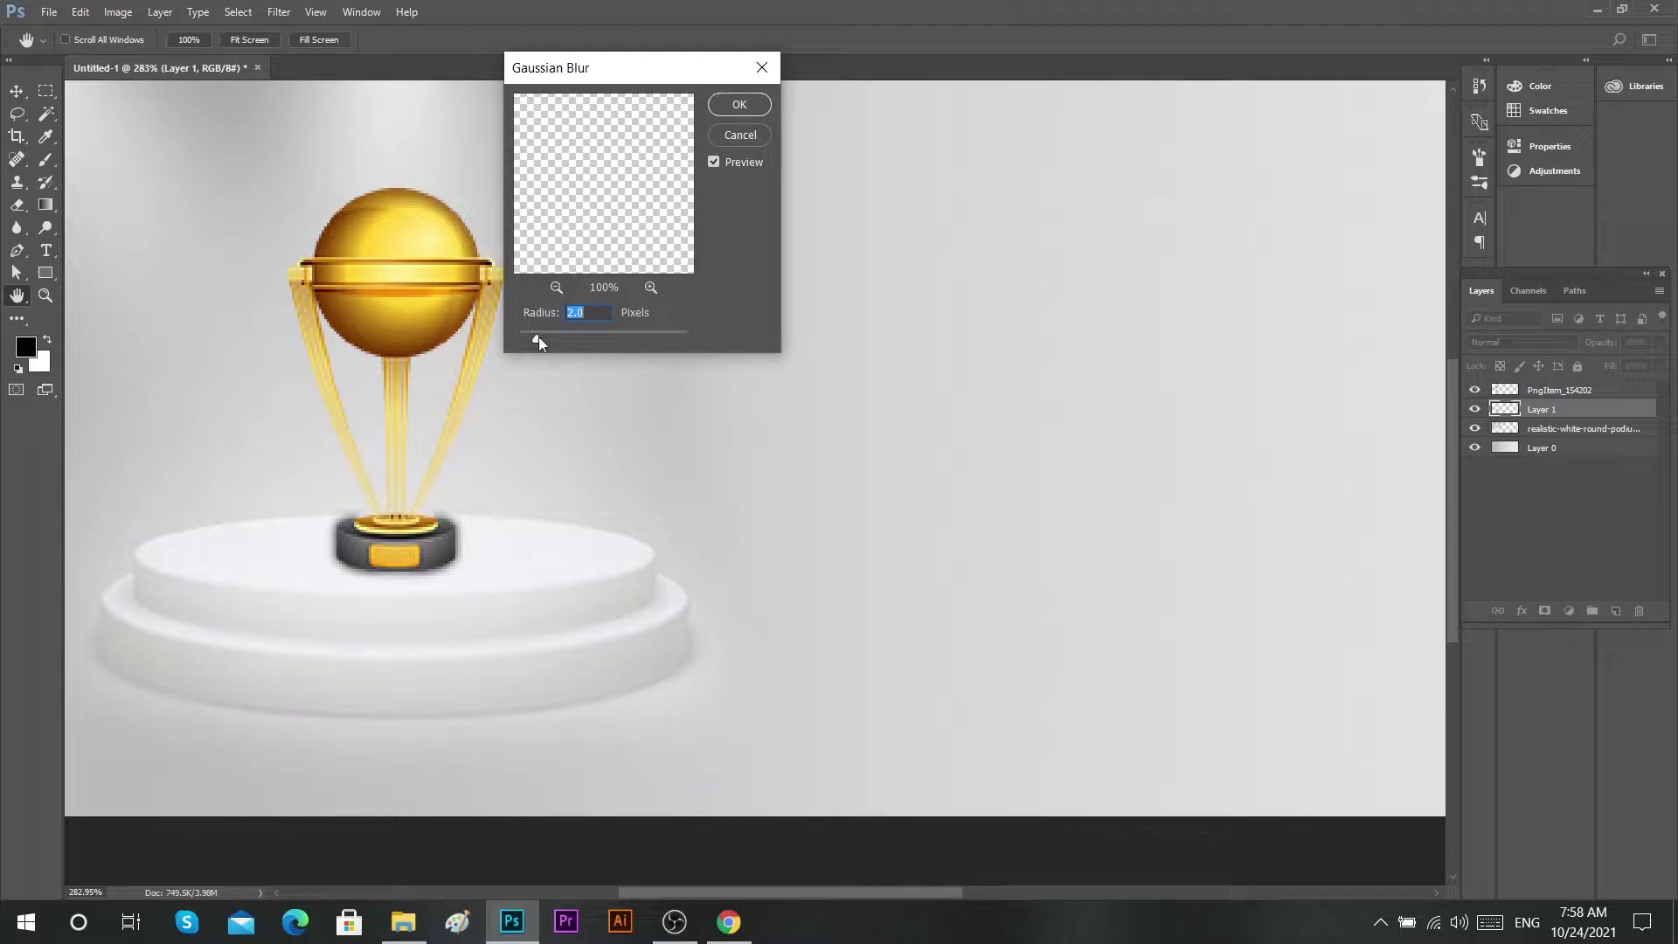
pyautogui.moveTo(526, 337); pyautogui.dragTo(521, 339)
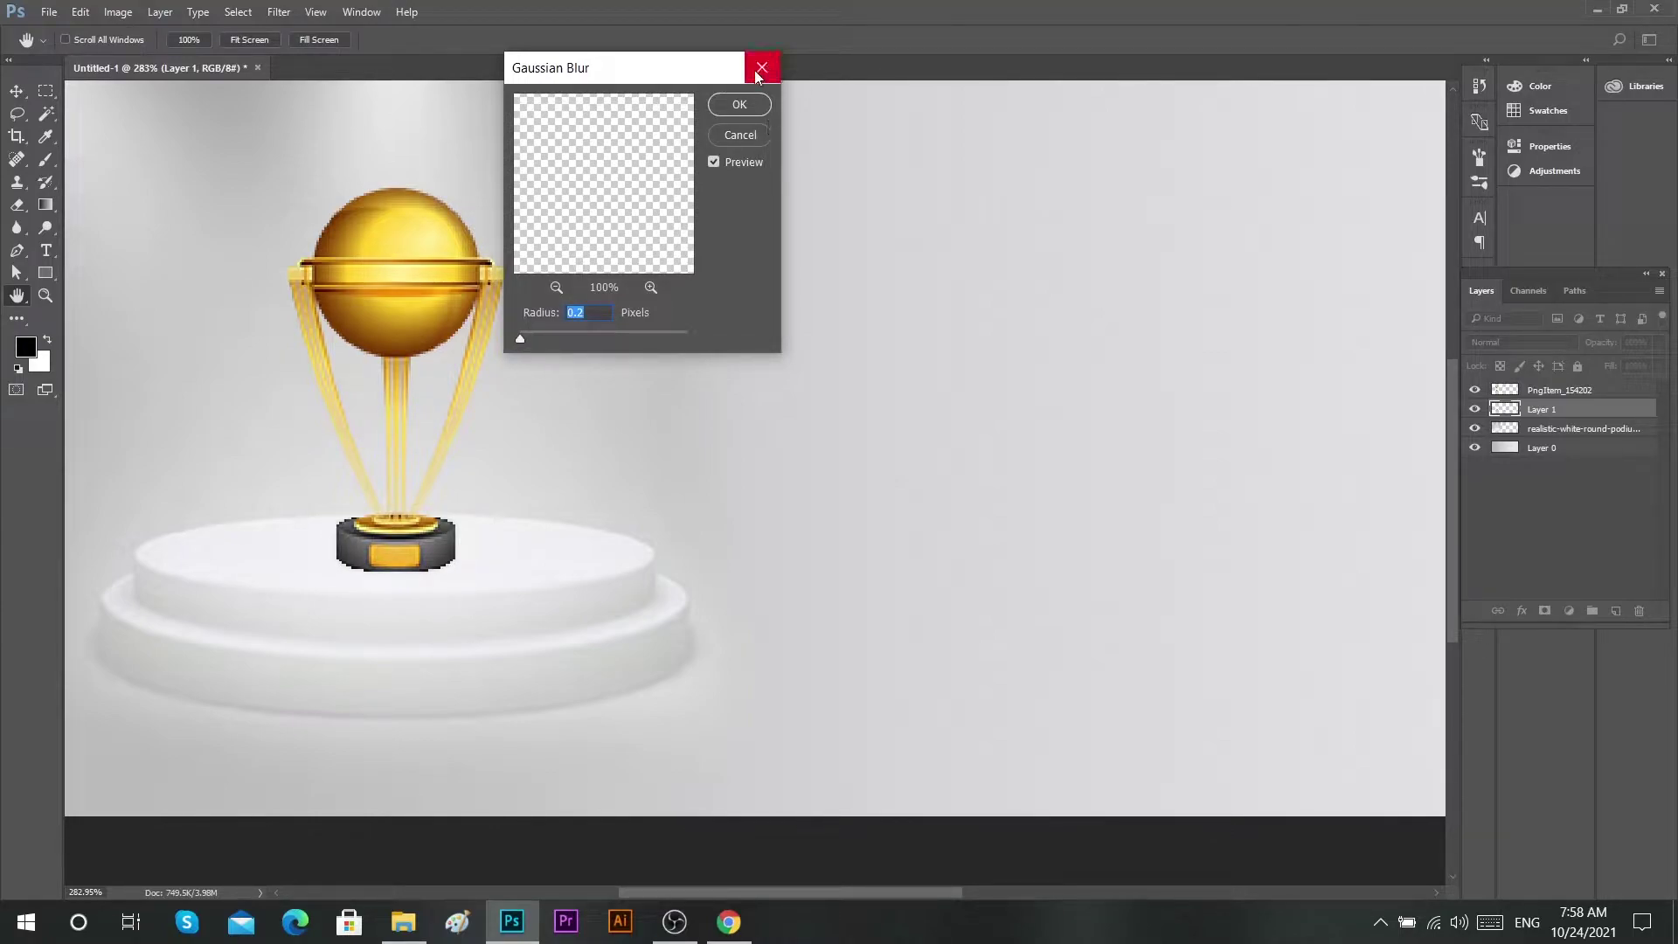
pyautogui.moveTo(559, 339); pyautogui.dragTo(535, 341)
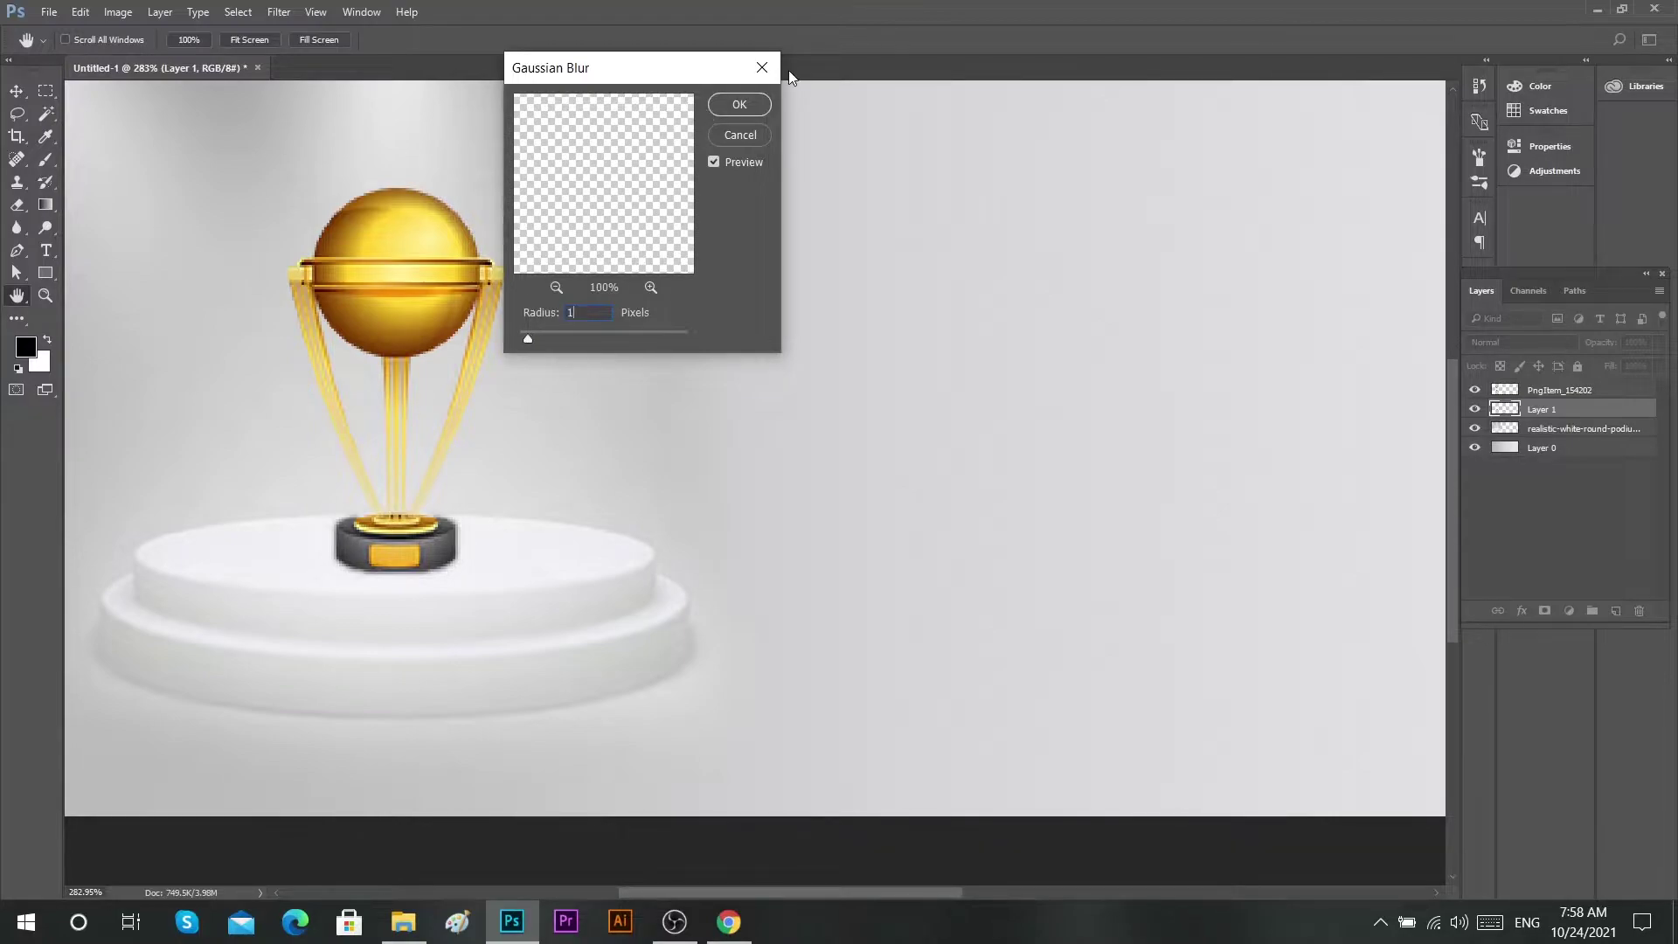
pyautogui.click(740, 104)
# - Erase Layer 1 around the trophy base and fit the banner on screen
pyautogui.press('e')
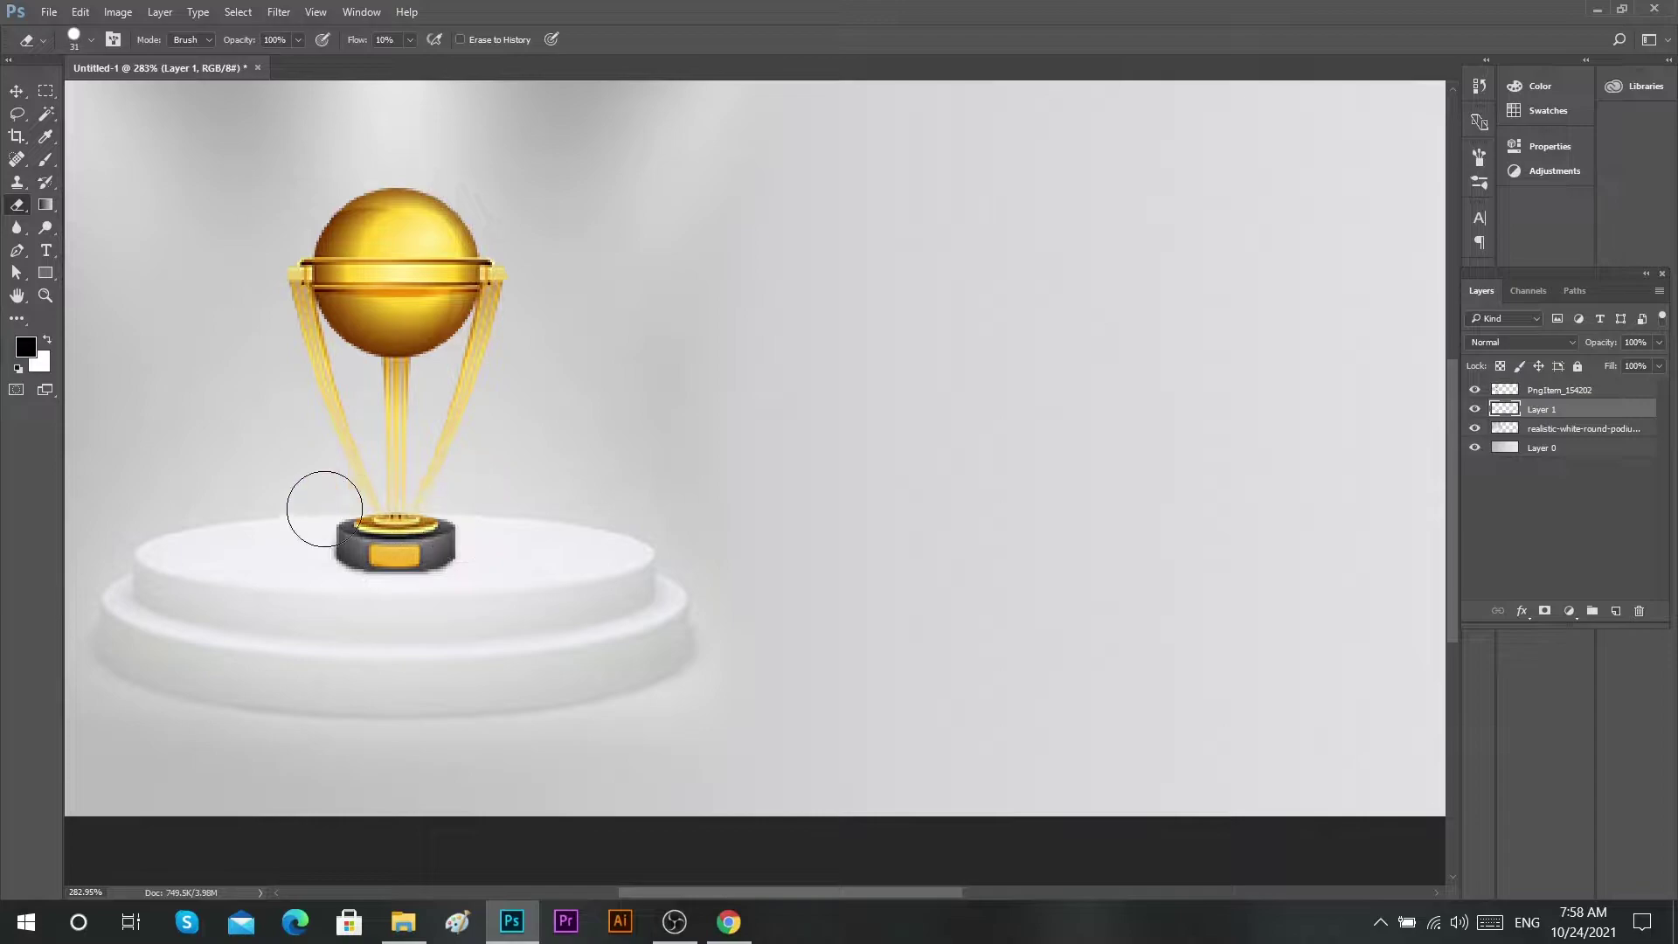
pyautogui.scroll(2, 306, 524)
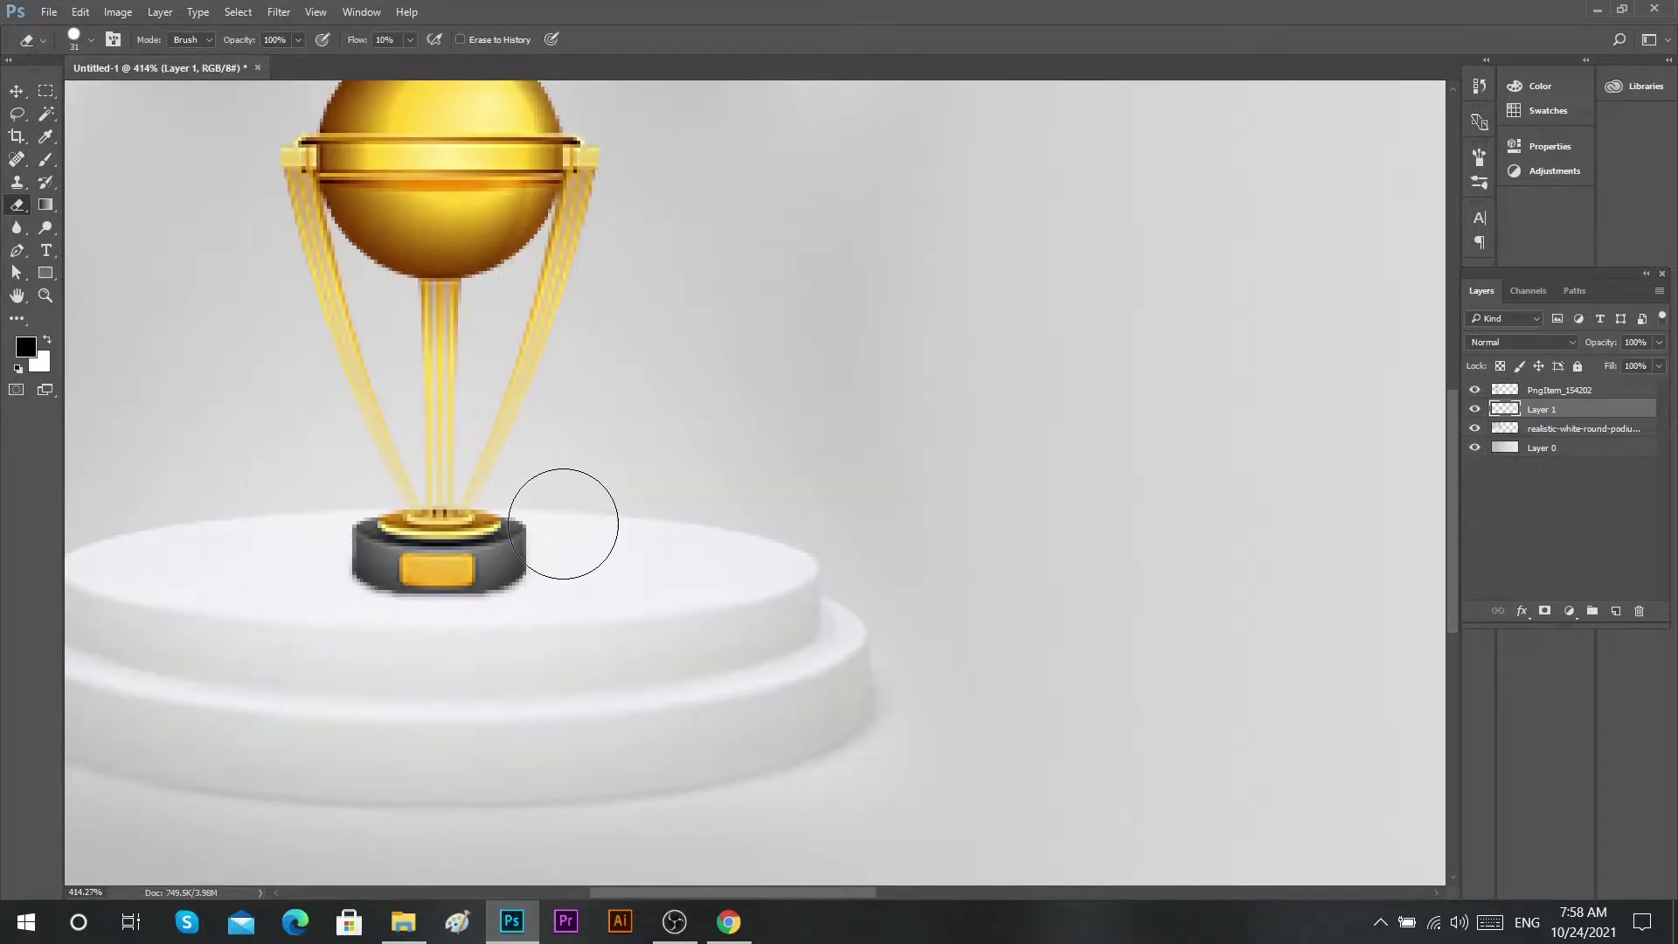
pyautogui.scroll(-2, 562, 524)
pyautogui.rightClick(643, 421)
pyautogui.click(690, 428)
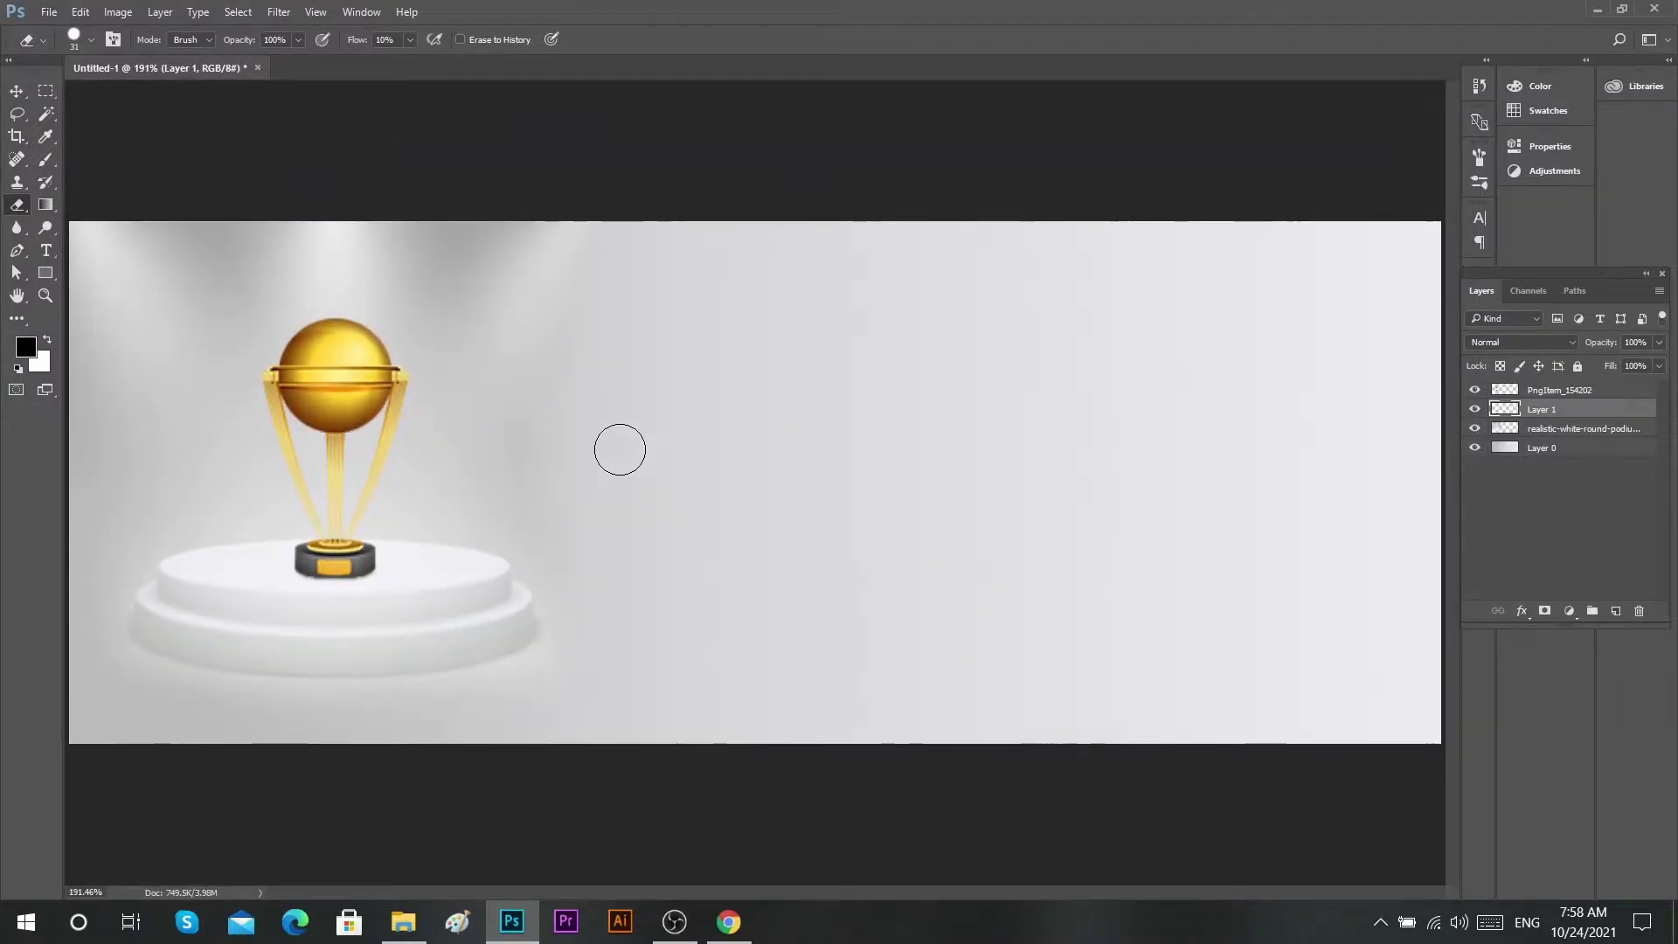
pyautogui.press('v')
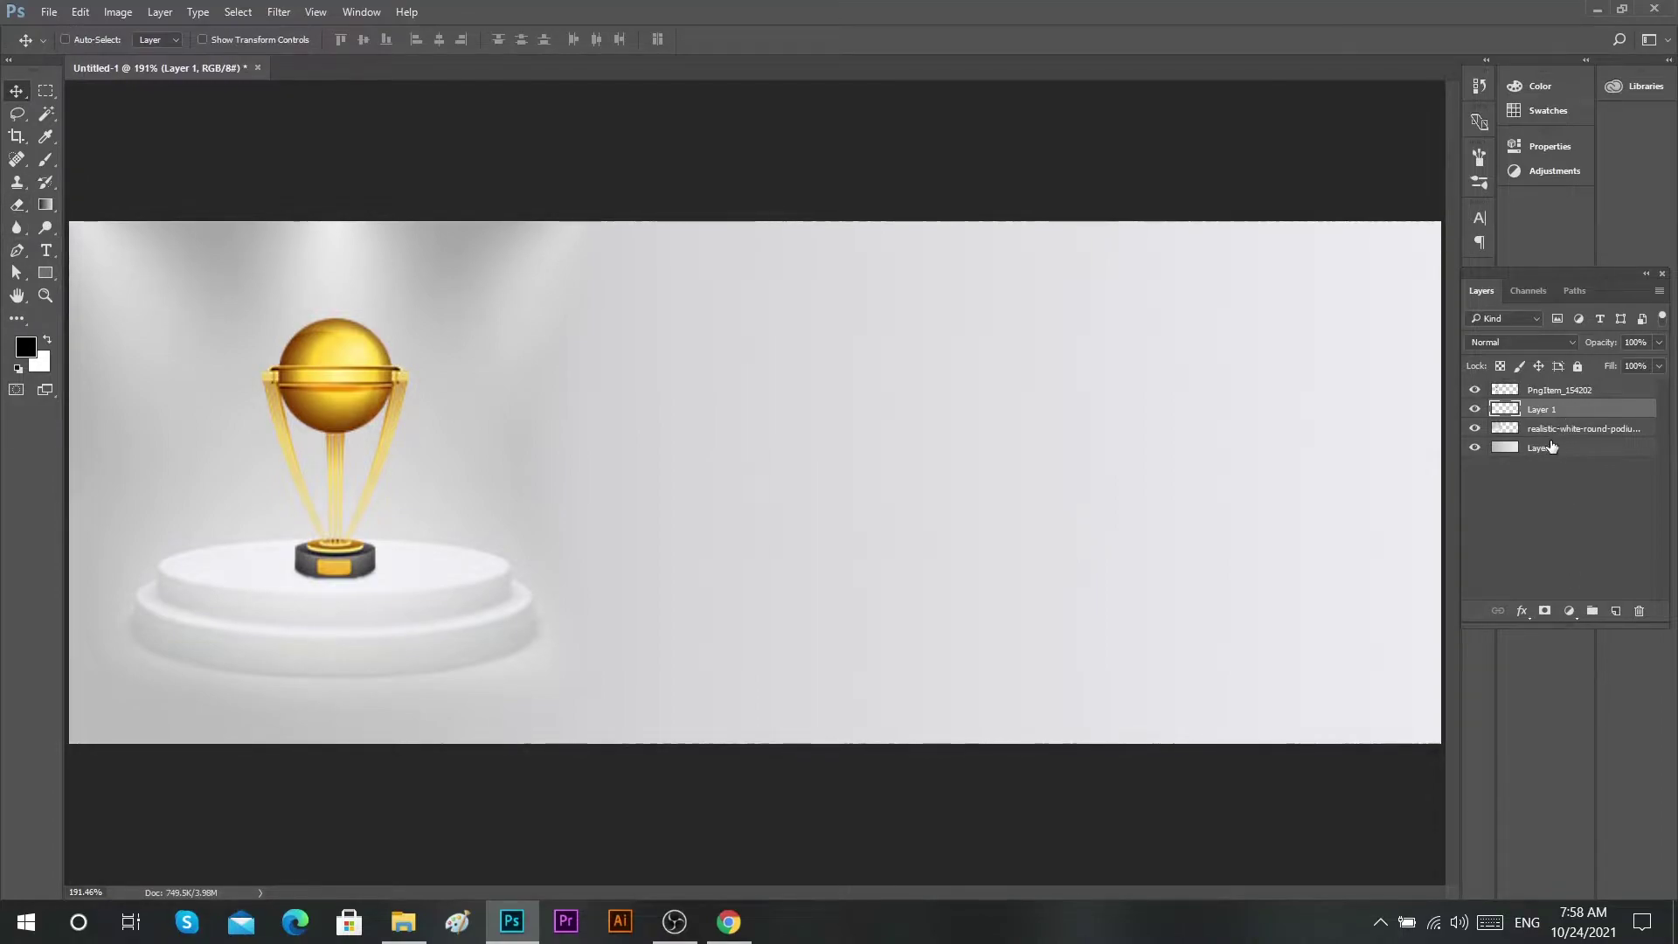
# - Hide Layer 1 and paint a soft black dab with a roughly 78 px brush on a new layer
pyautogui.click(1476, 410)
pyautogui.click(1615, 611)
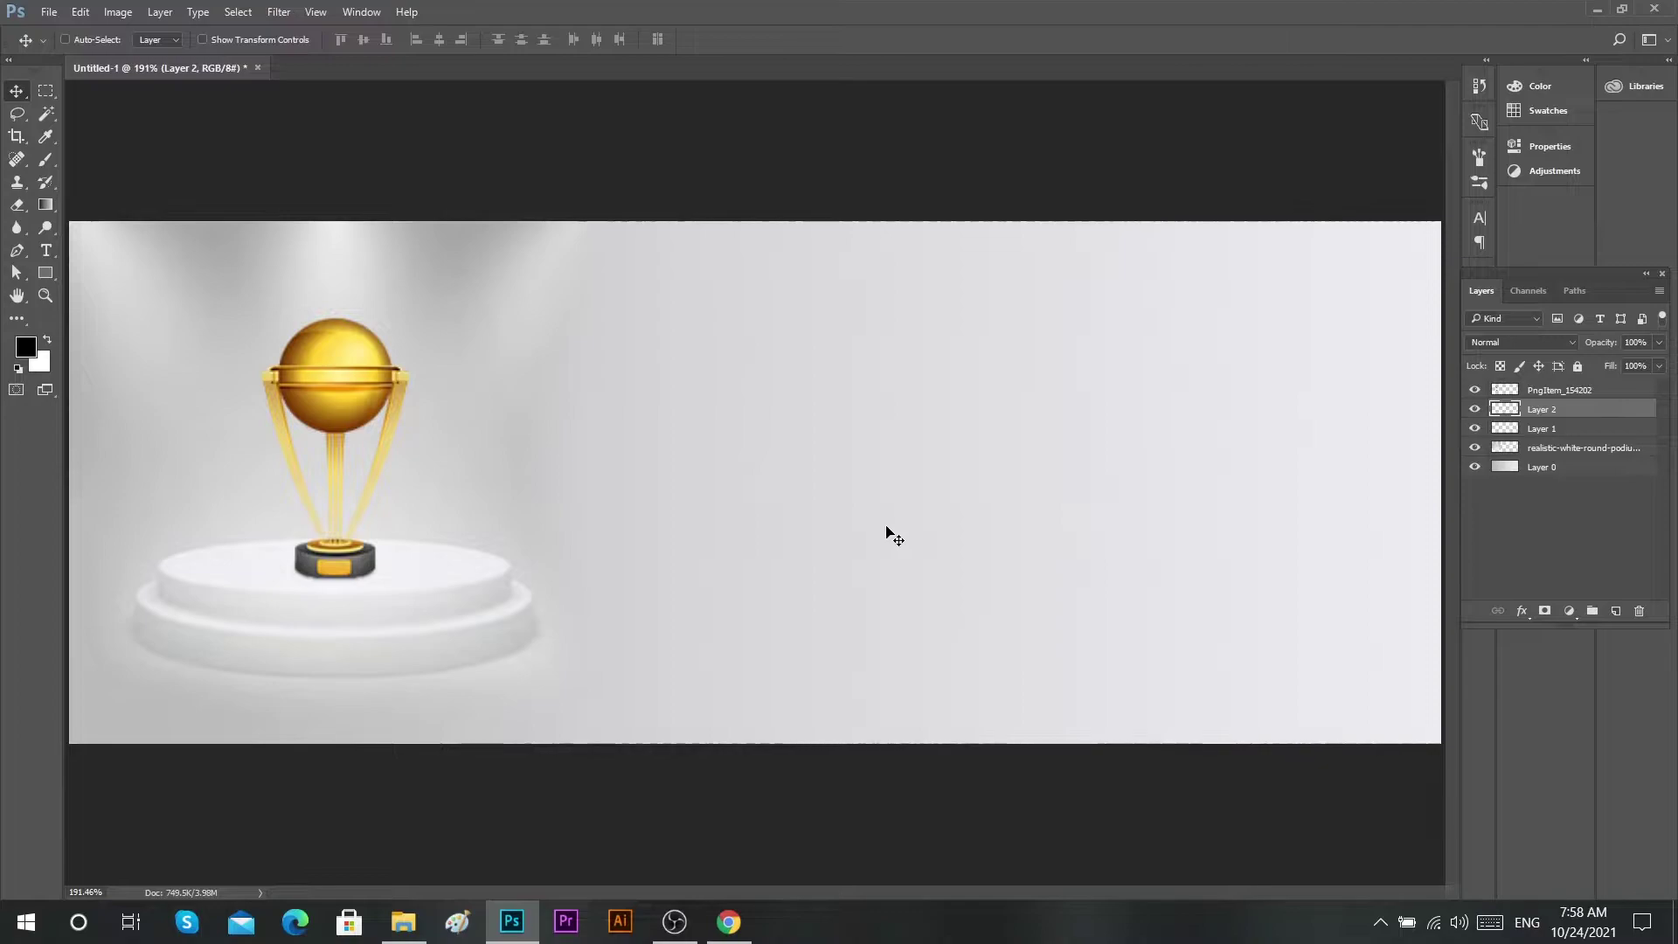
pyautogui.press('b')
pyautogui.moveTo(713, 460); pyautogui.dragTo(652, 11)
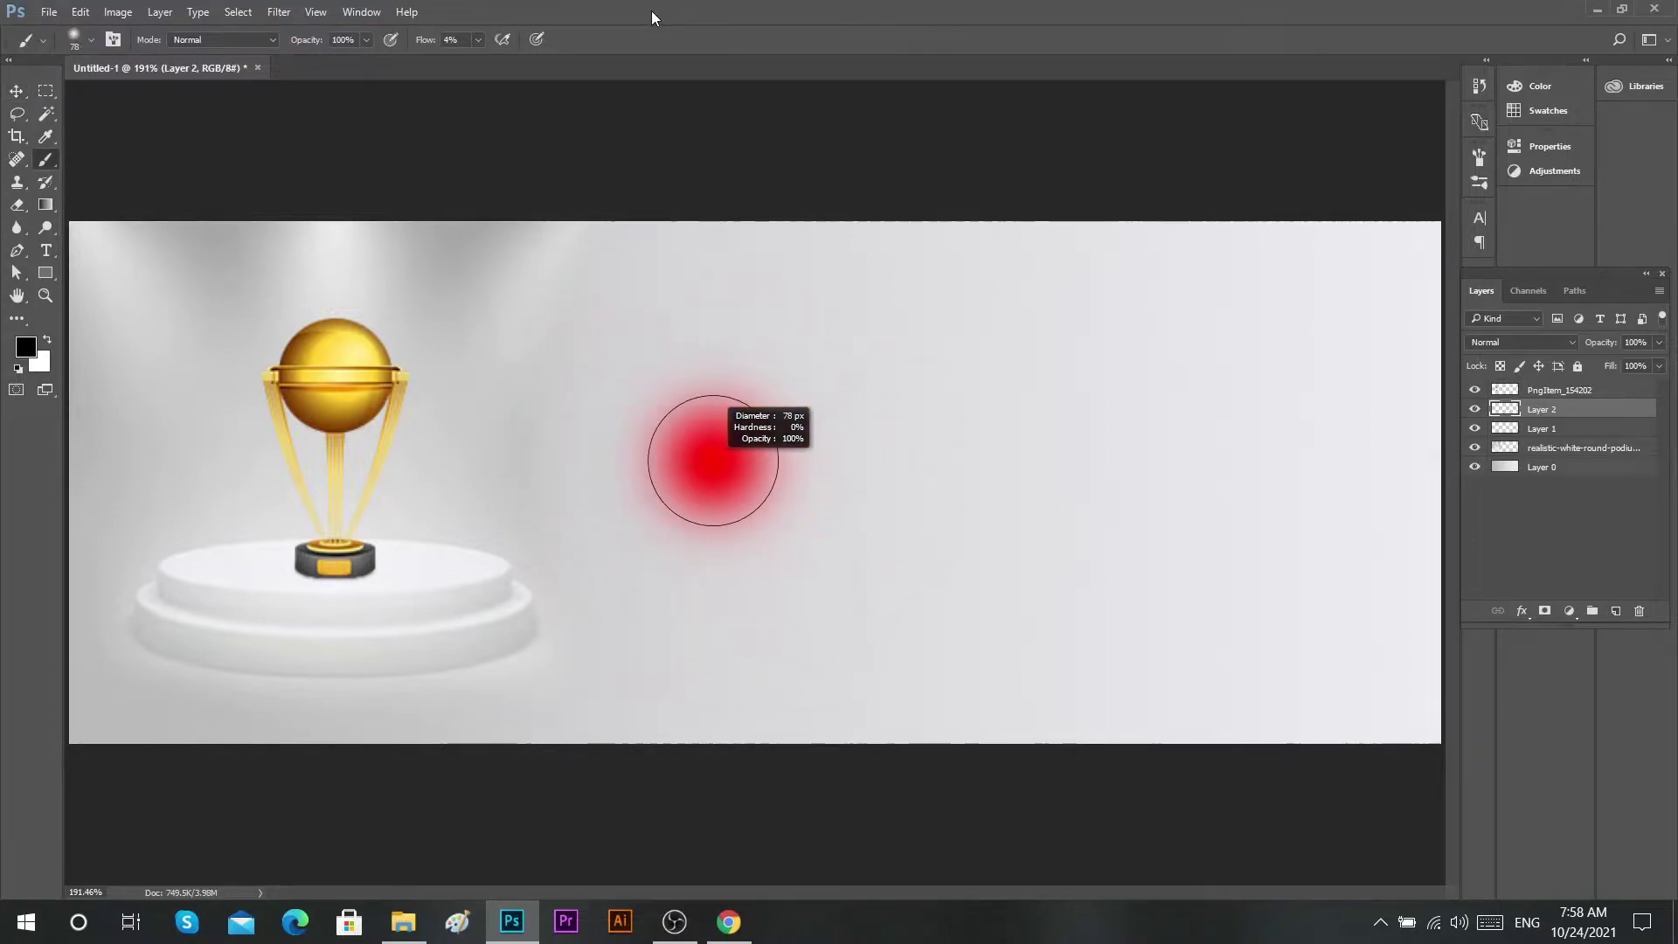
pyautogui.moveTo(713, 459); pyautogui.dragTo(664, 404)
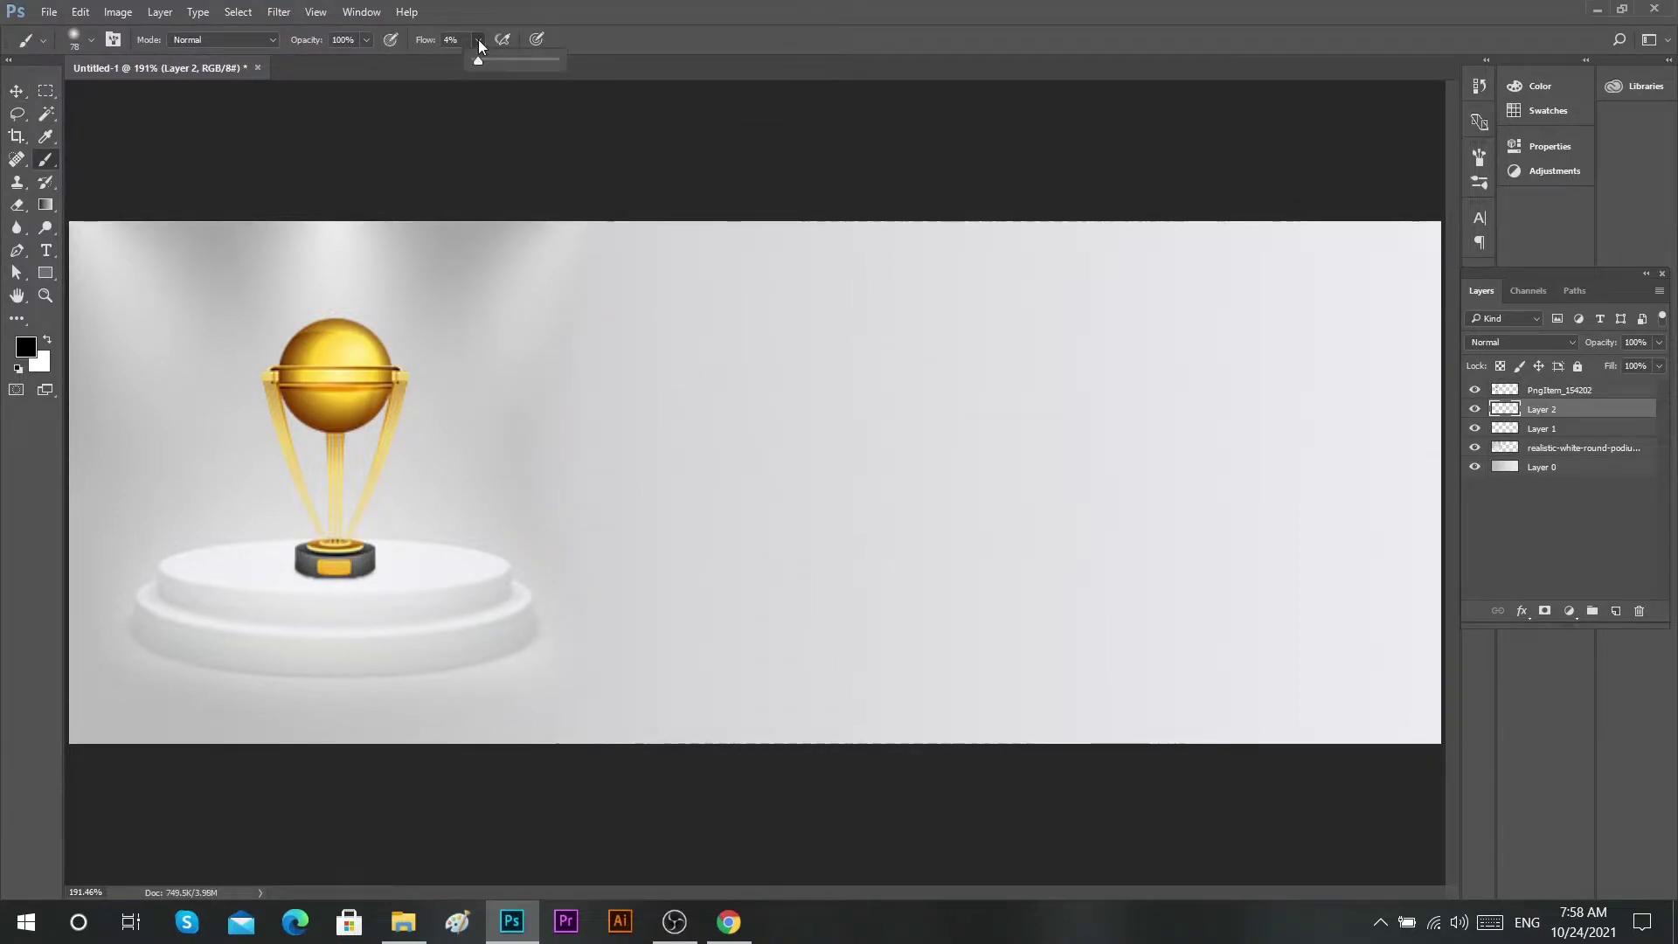
pyautogui.click(826, 479)
# - Squash the dab into a flat, narrow shadow under the trophy base
pyautogui.hotkey('ctrl', 't')
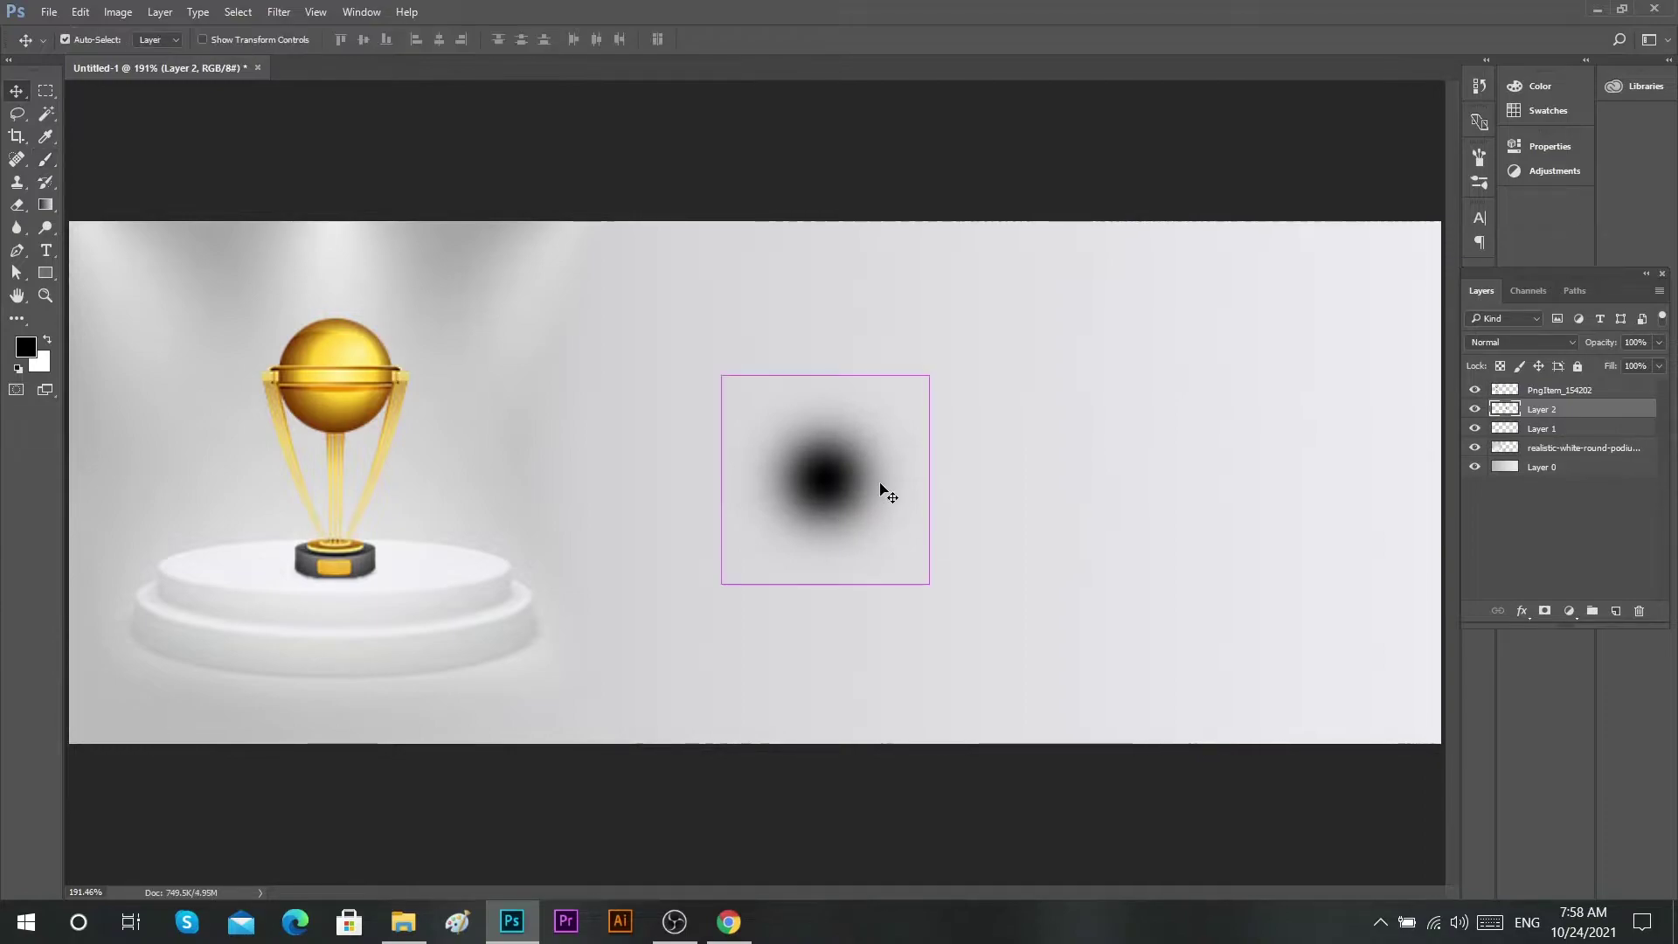
pyautogui.moveTo(822, 379)
pyautogui.mouseDown()
pyautogui.moveTo(823, 448)
pyautogui.moveTo(398, 574)
pyautogui.mouseUp()
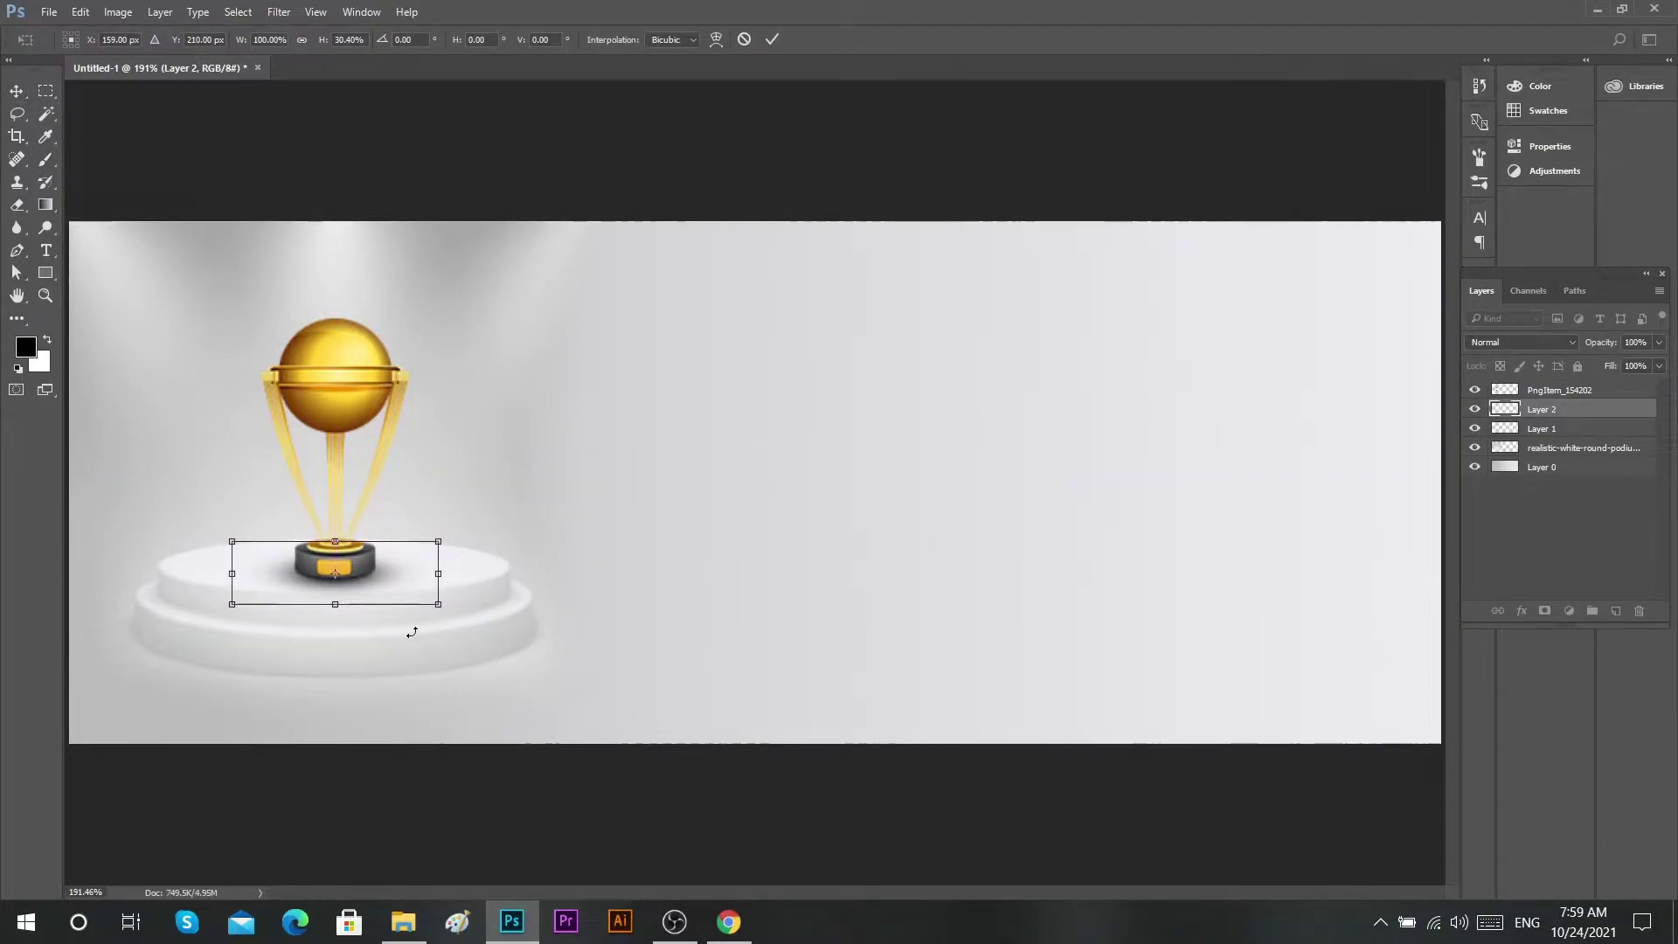
pyautogui.moveTo(431, 597); pyautogui.dragTo(440, 573)
pyautogui.moveTo(337, 598); pyautogui.dragTo(337, 592)
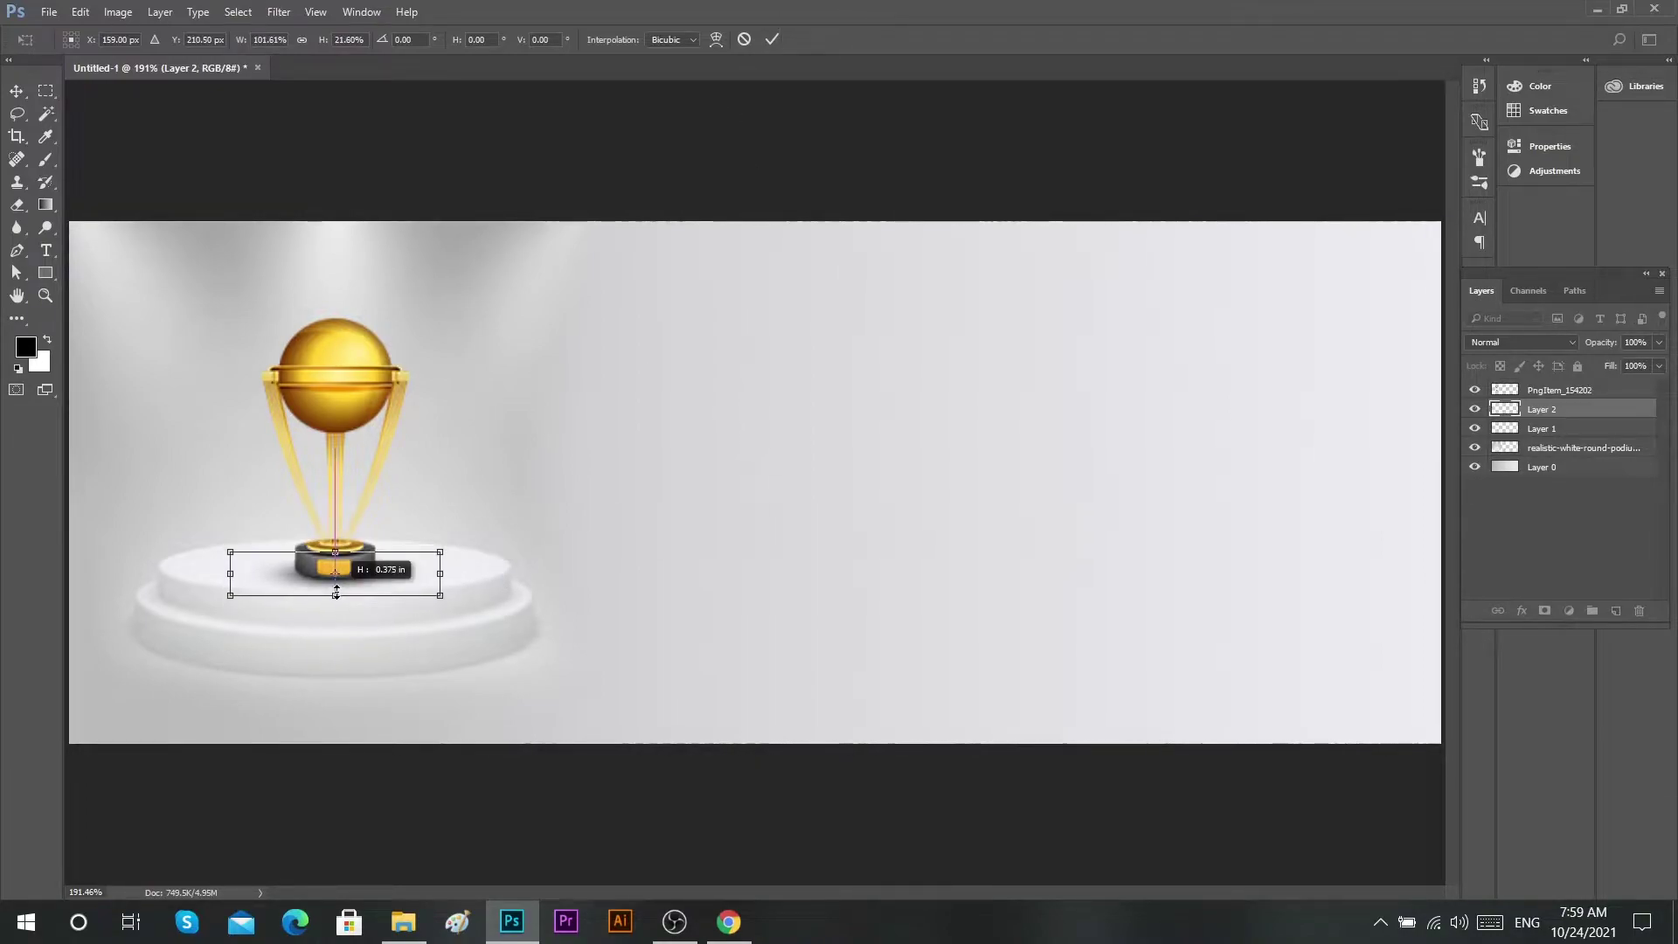
pyautogui.moveTo(447, 549); pyautogui.dragTo(437, 551)
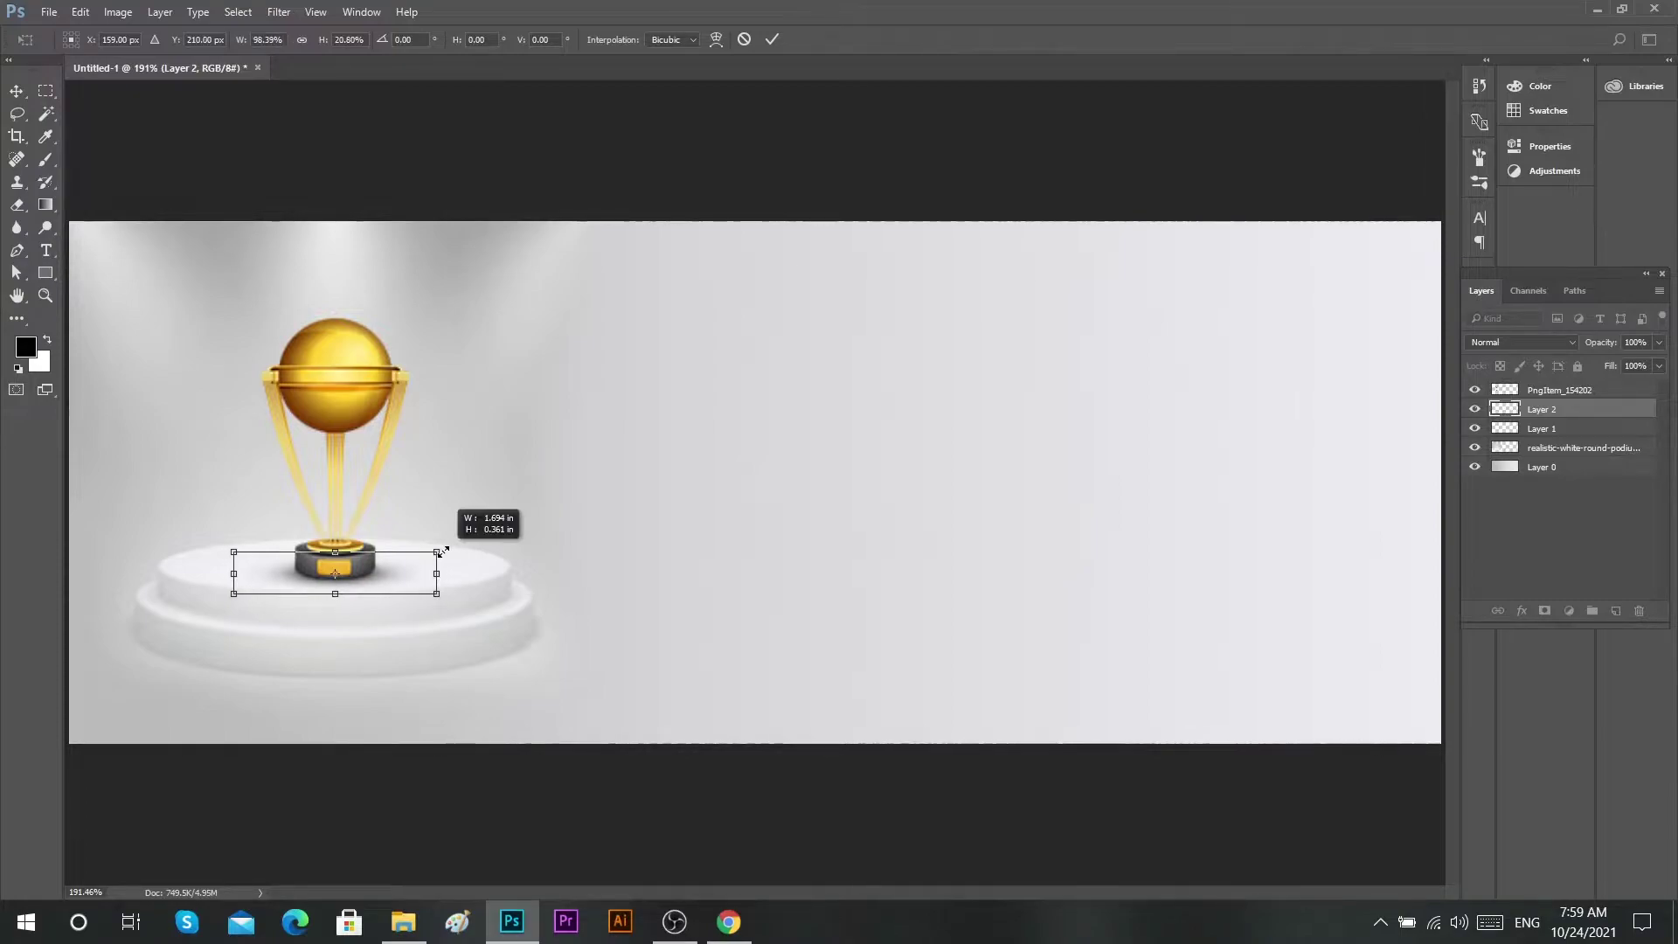
pyautogui.click(772, 39)
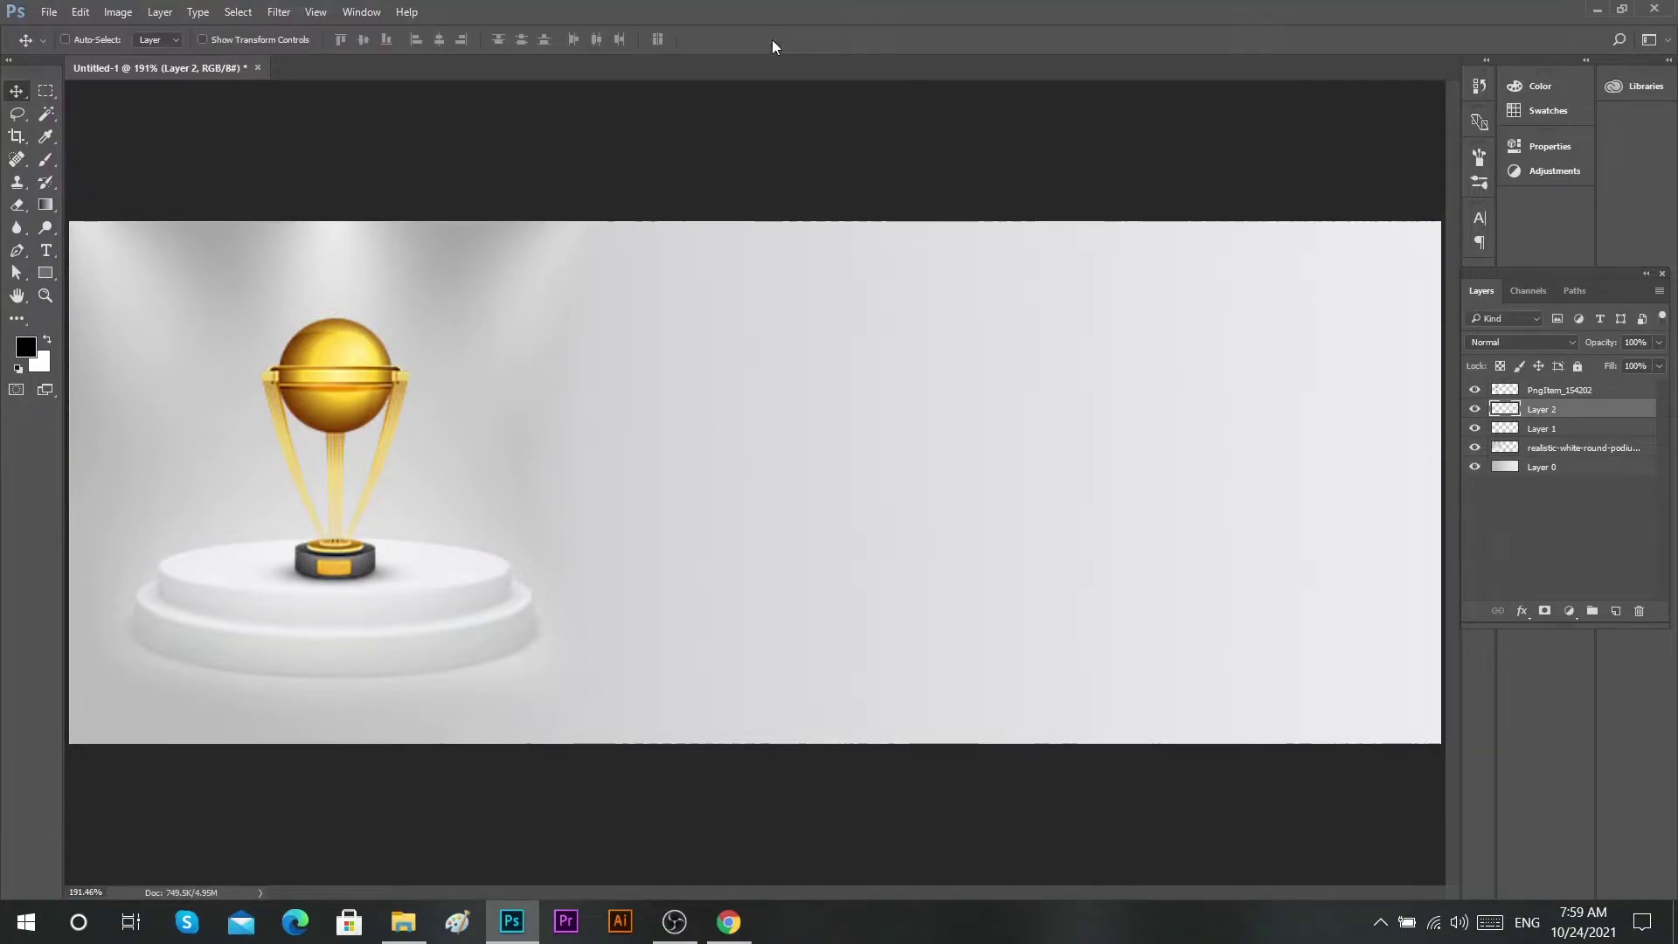
# - View the banner at actual size and show the hidden shadow layer again
pyautogui.hotkey('ctrl', '1')
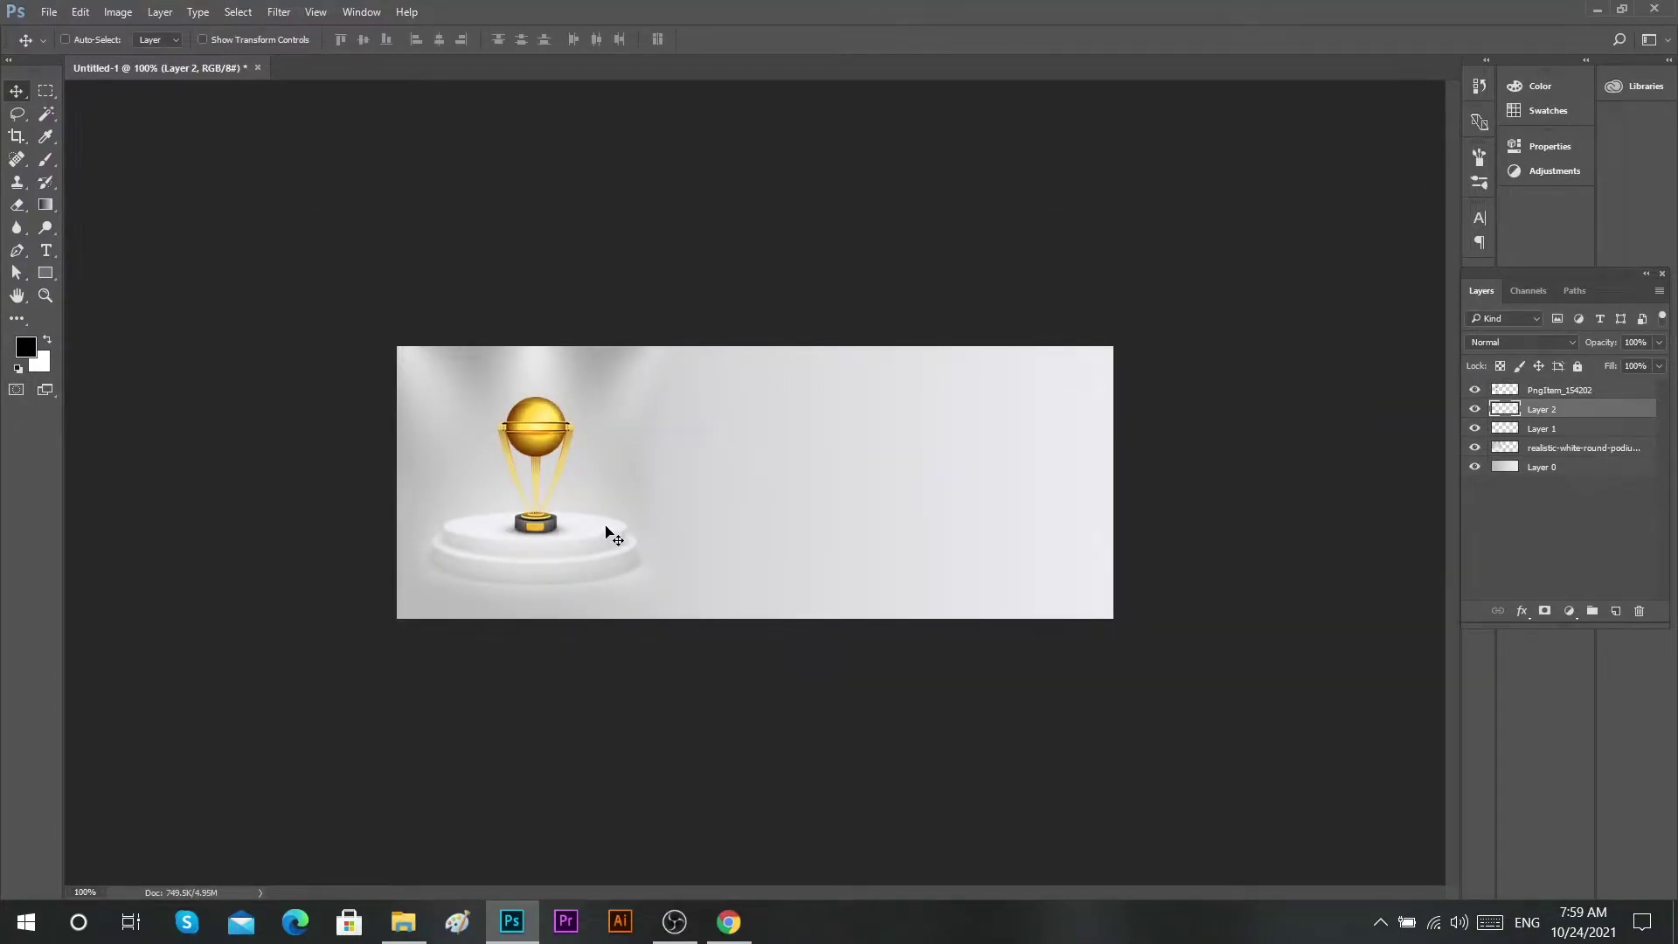
pyautogui.scroll(3, 554, 507)
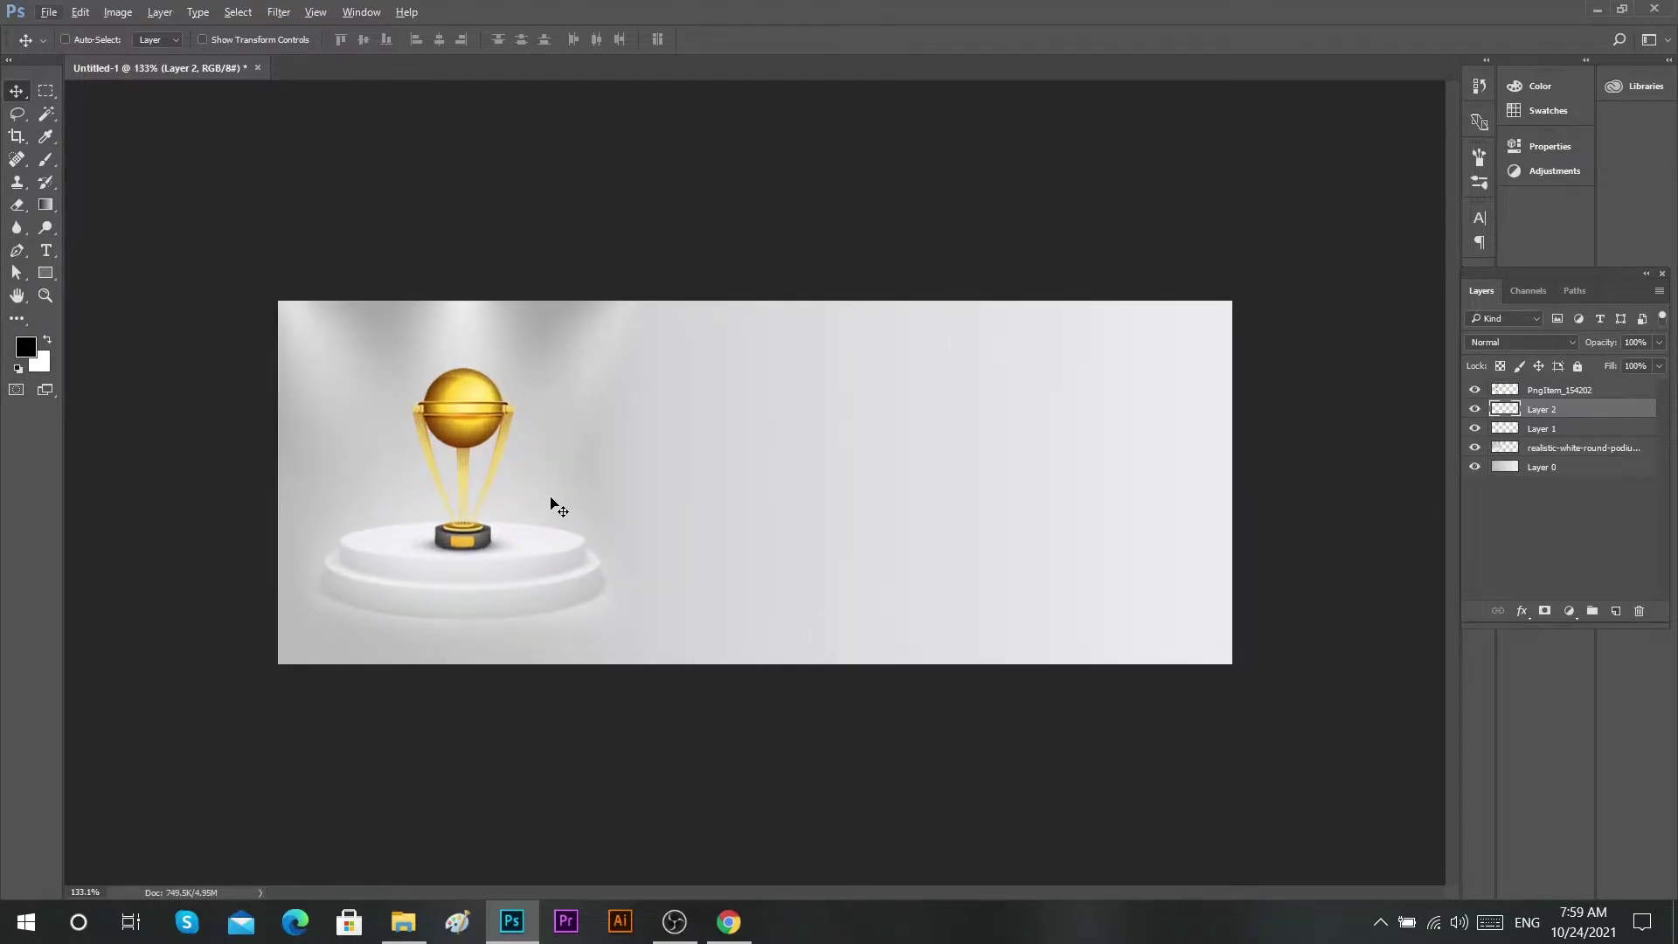
pyautogui.scroll(2, 420, 457)
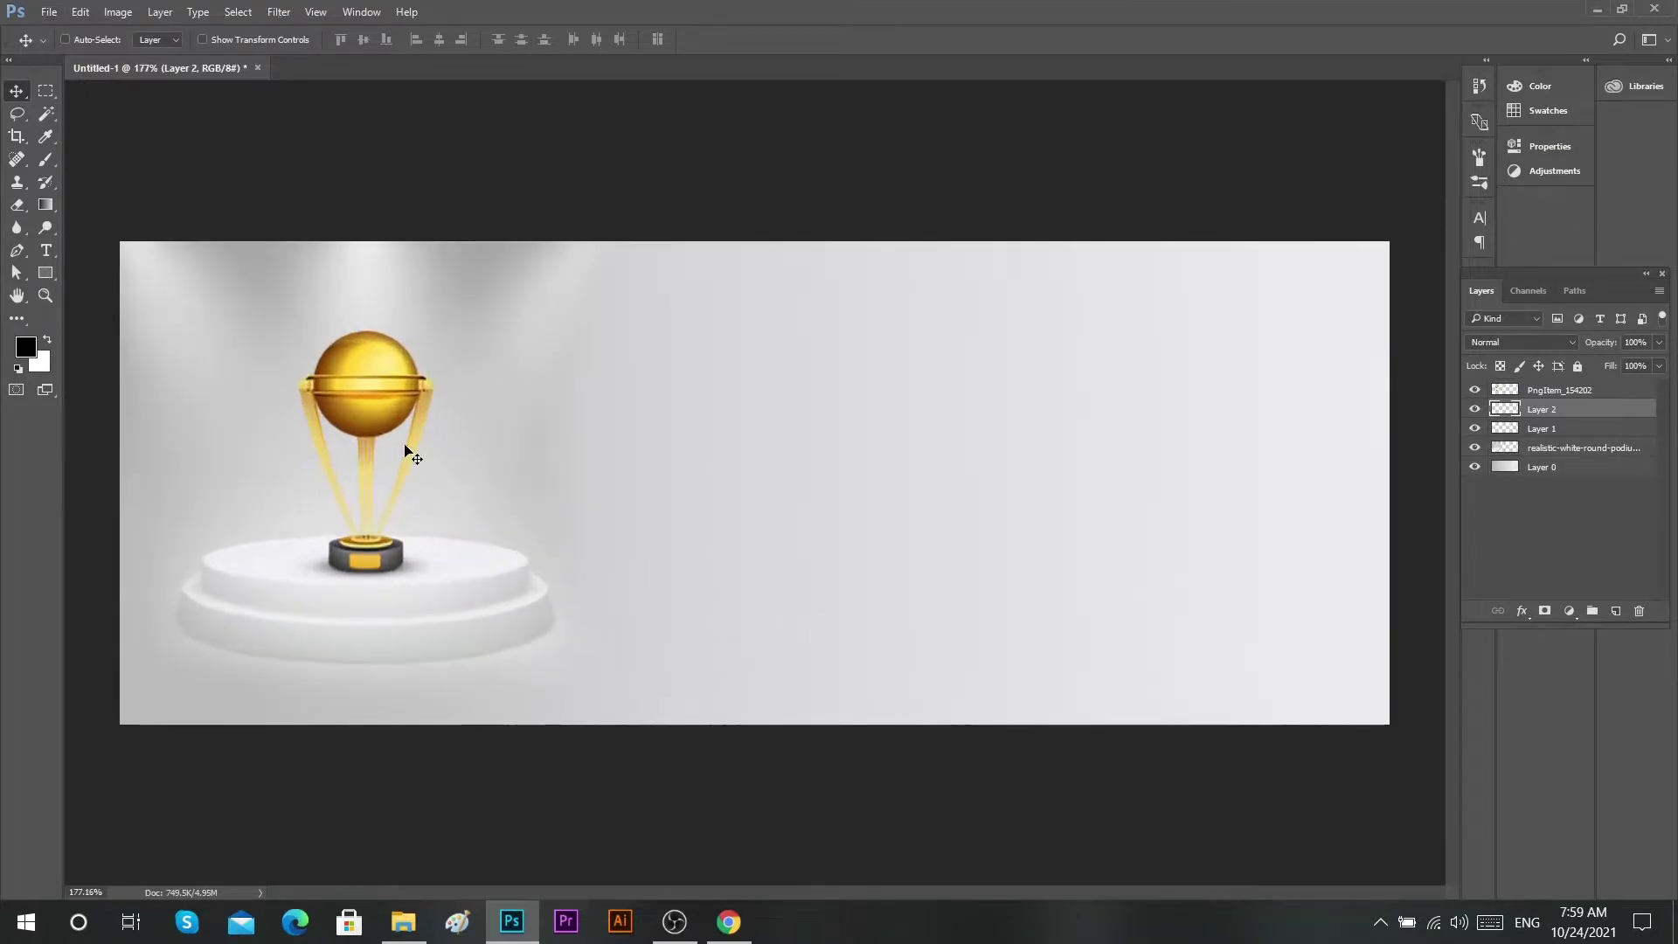
pyautogui.click(1475, 409)
# - Place the Cricket-Bat-PNG-Image tilted 30 degrees beside the trophy's left side
pyautogui.click(411, 938)
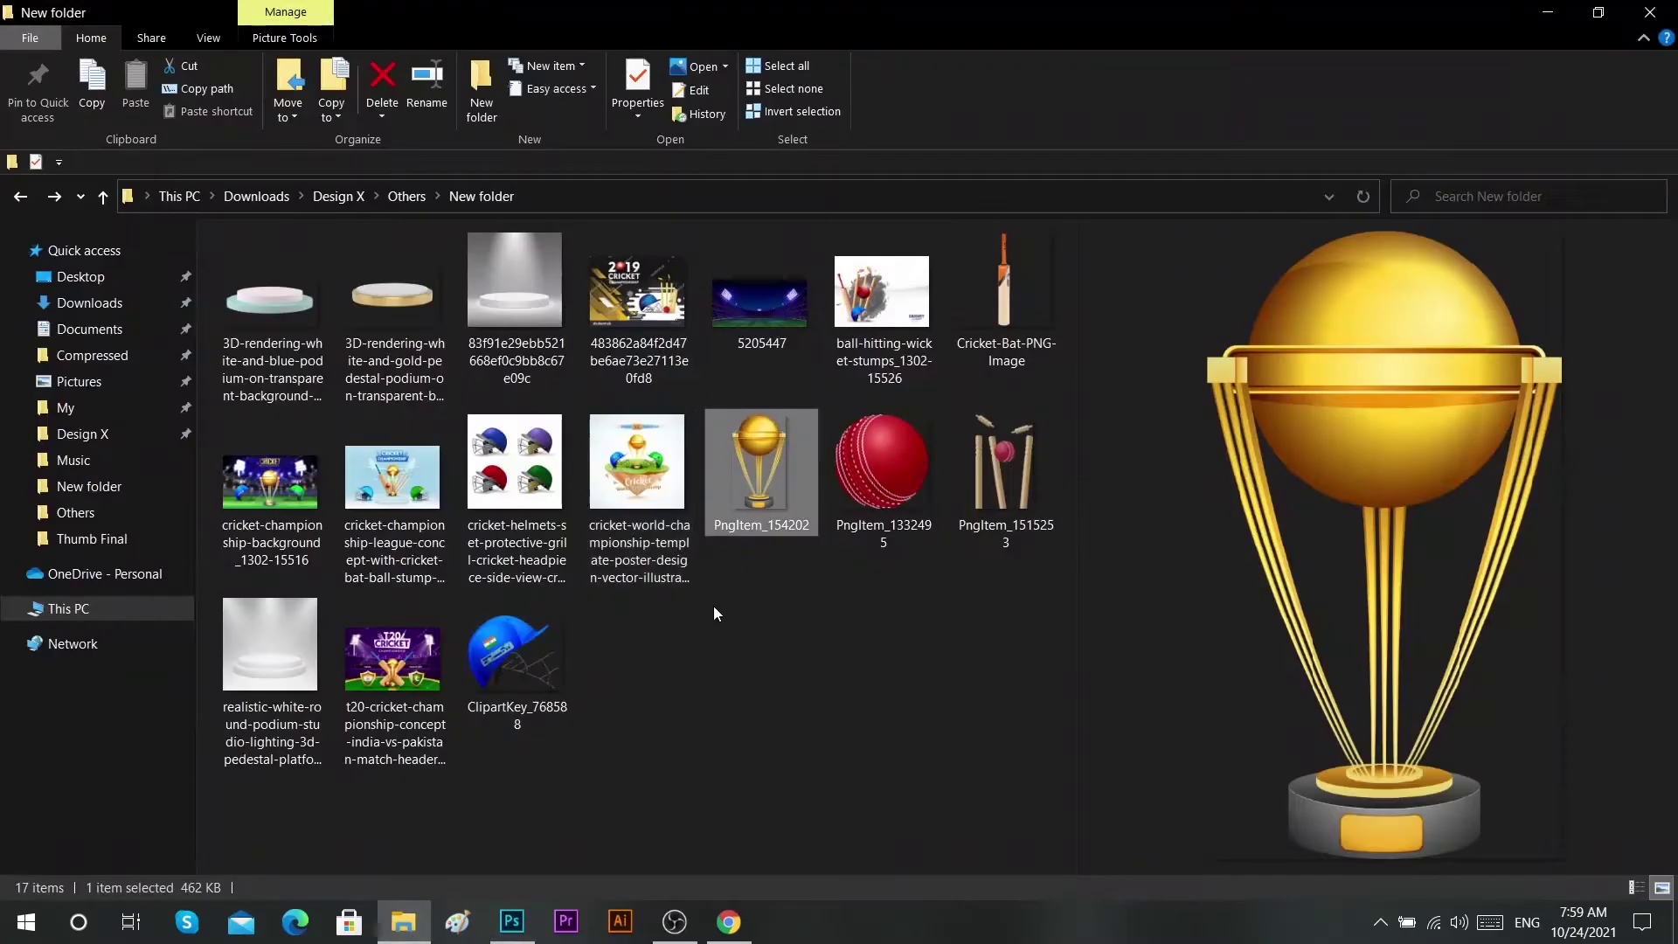
pyautogui.click(1015, 292)
pyautogui.moveTo(1015, 292)
pyautogui.mouseDown()
pyautogui.moveTo(602, 839)
pyautogui.moveTo(772, 573)
pyautogui.moveTo(521, 629)
pyautogui.mouseUp()
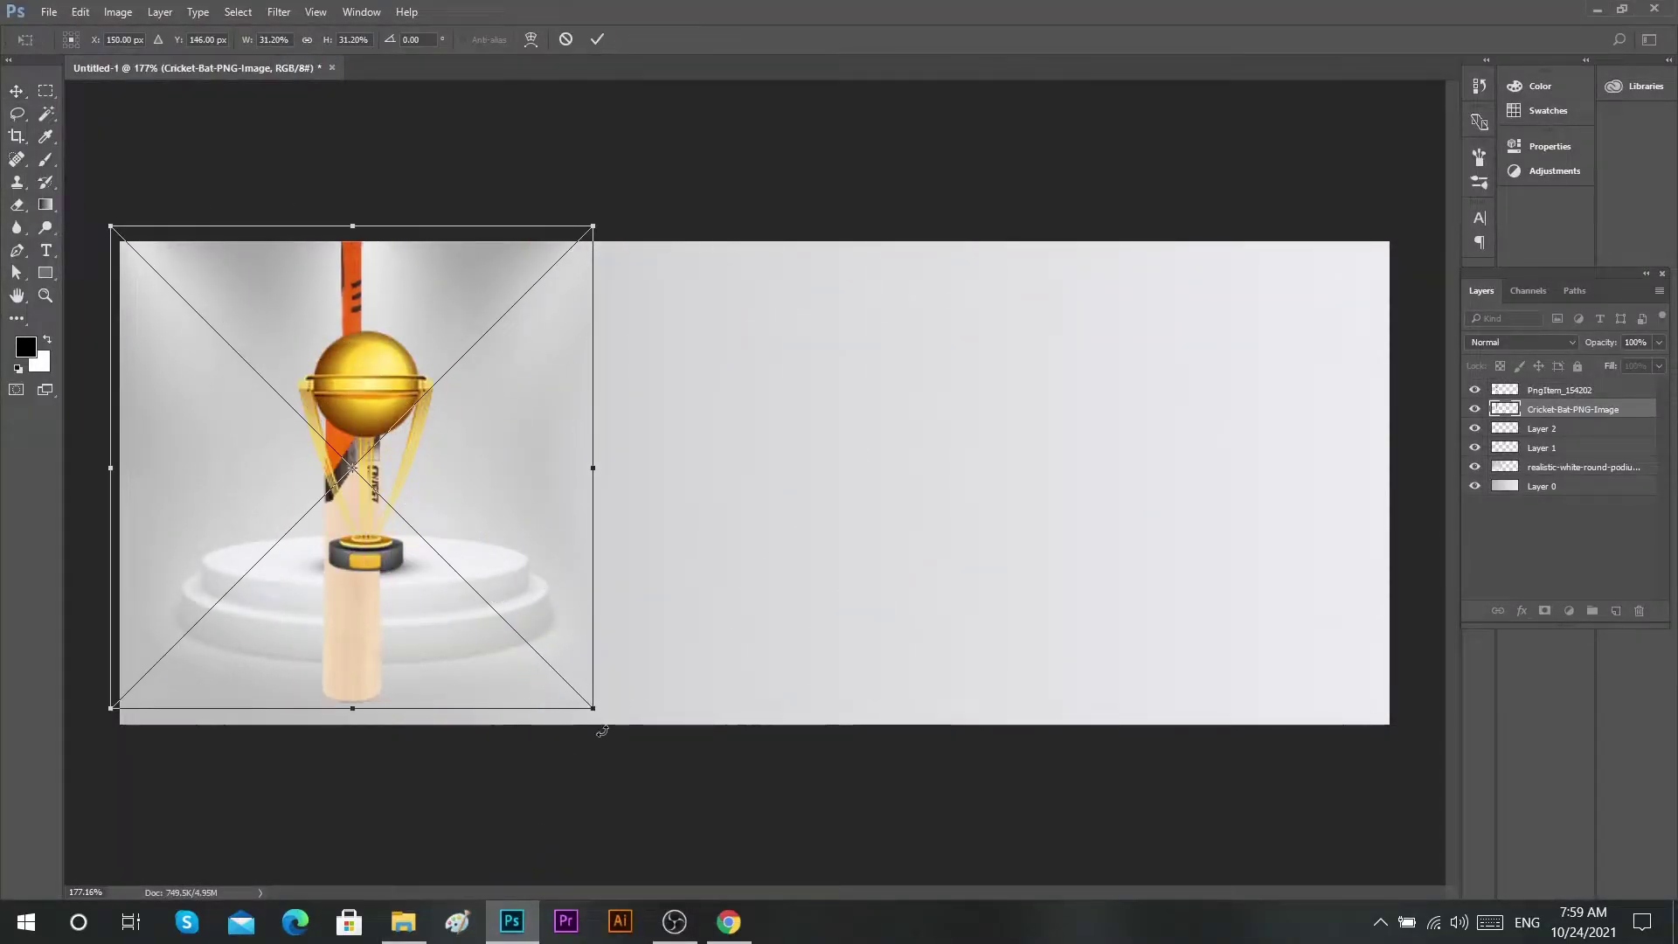
pyautogui.moveTo(602, 731)
pyautogui.mouseDown()
pyautogui.moveTo(667, 599)
pyautogui.moveTo(656, 582)
pyautogui.moveTo(579, 528)
pyautogui.moveTo(408, 494)
pyautogui.mouseUp()
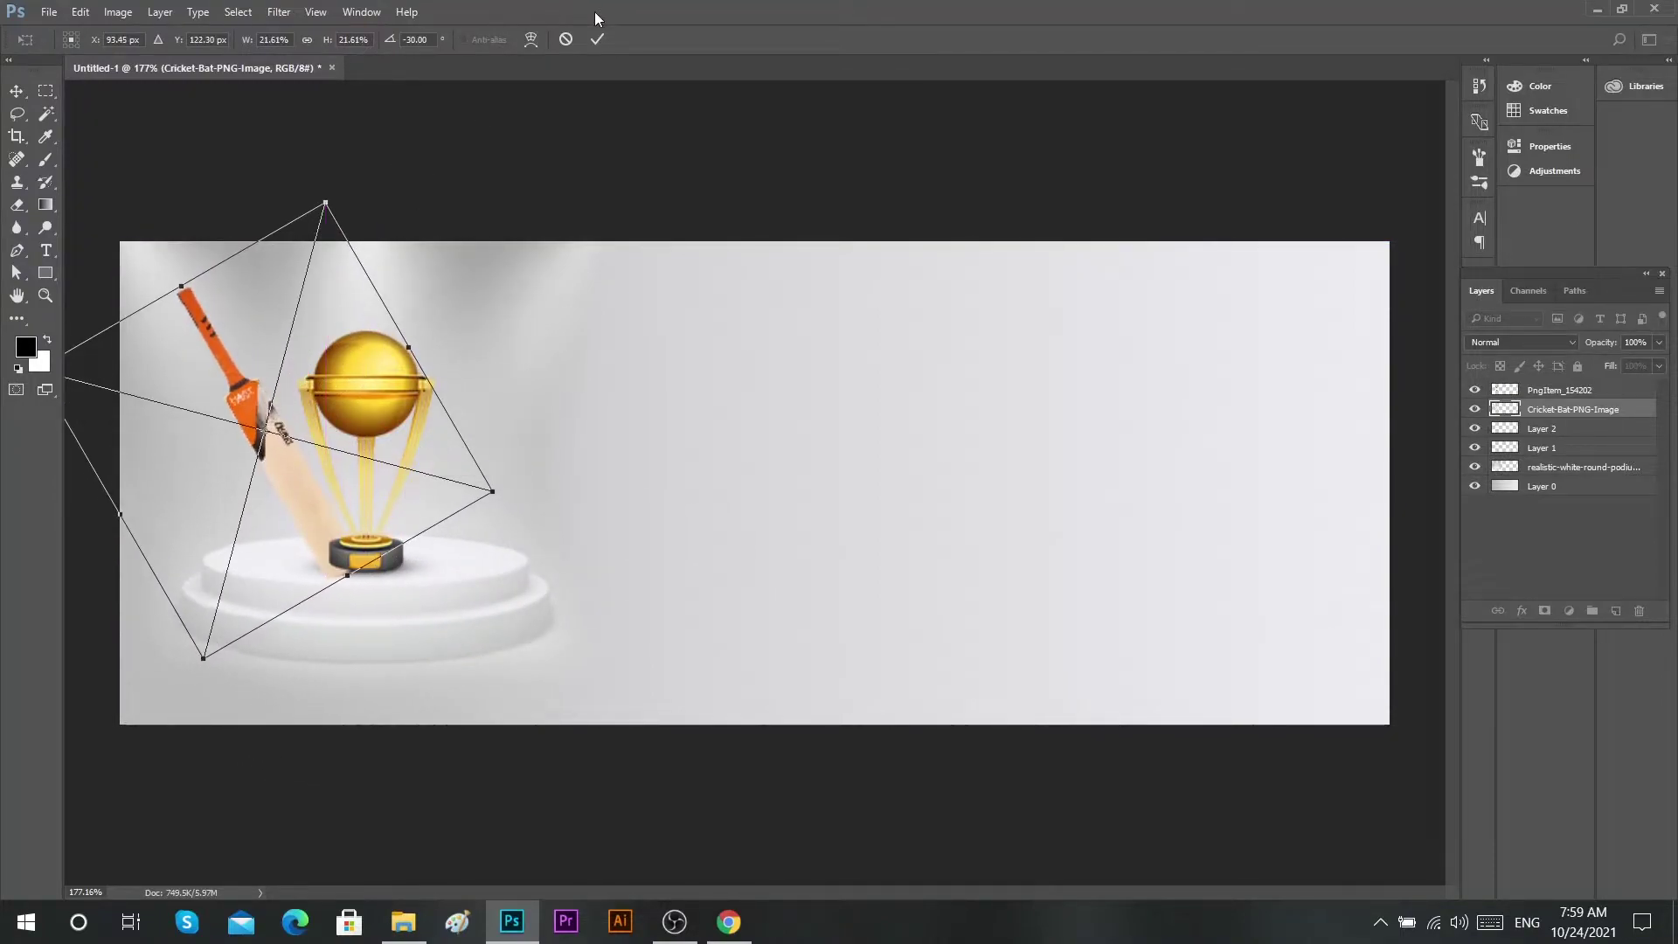
pyautogui.click(597, 39)
pyautogui.moveTo(320, 523); pyautogui.dragTo(326, 512)
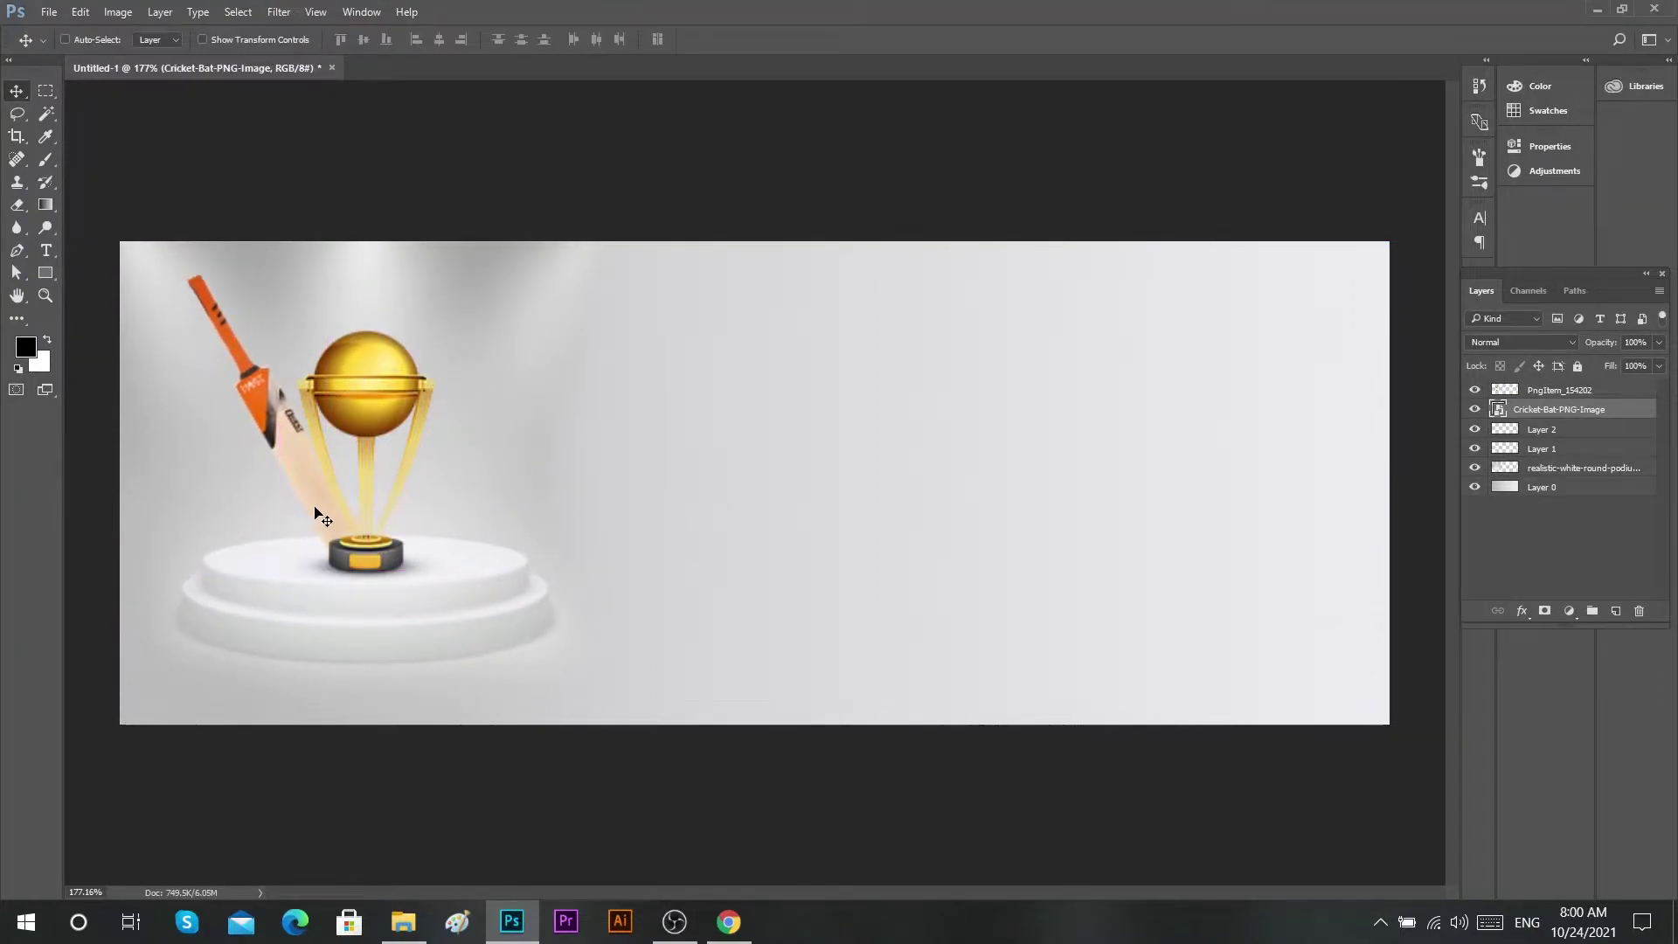
# - Fine-tune the bat's position with small left and down nudges, then move the stumps onto the trophy
pyautogui.hotkey('ctrl', 't')
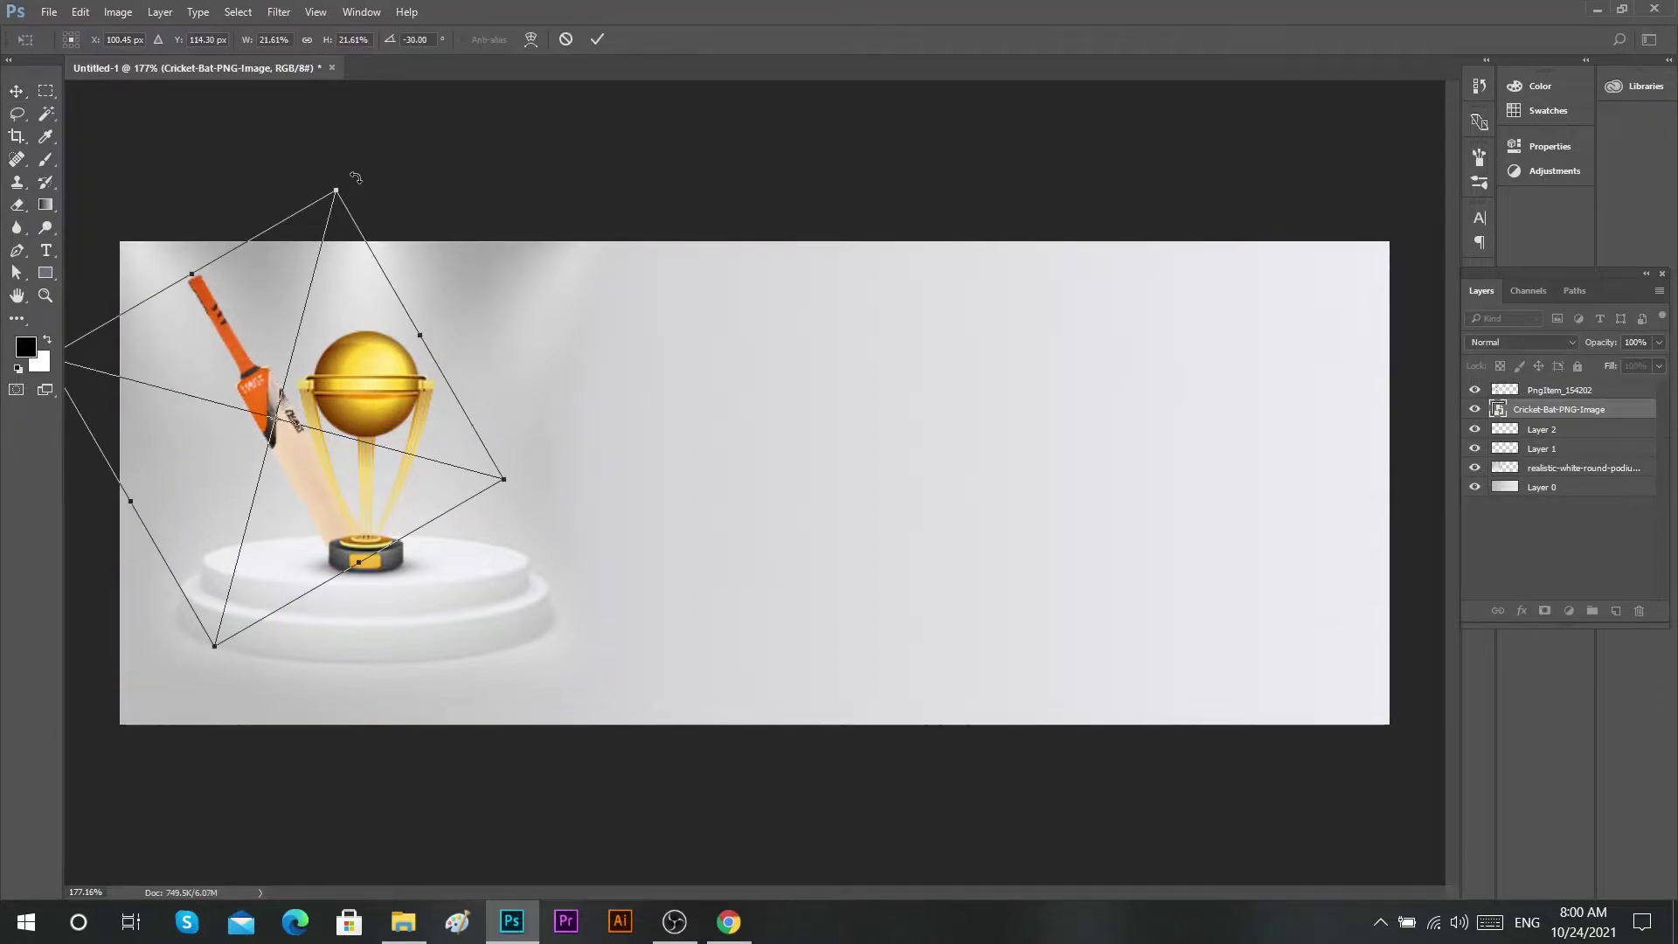
pyautogui.moveTo(315, 172); pyautogui.dragTo(336, 174)
pyautogui.moveTo(351, 429); pyautogui.dragTo(347, 425)
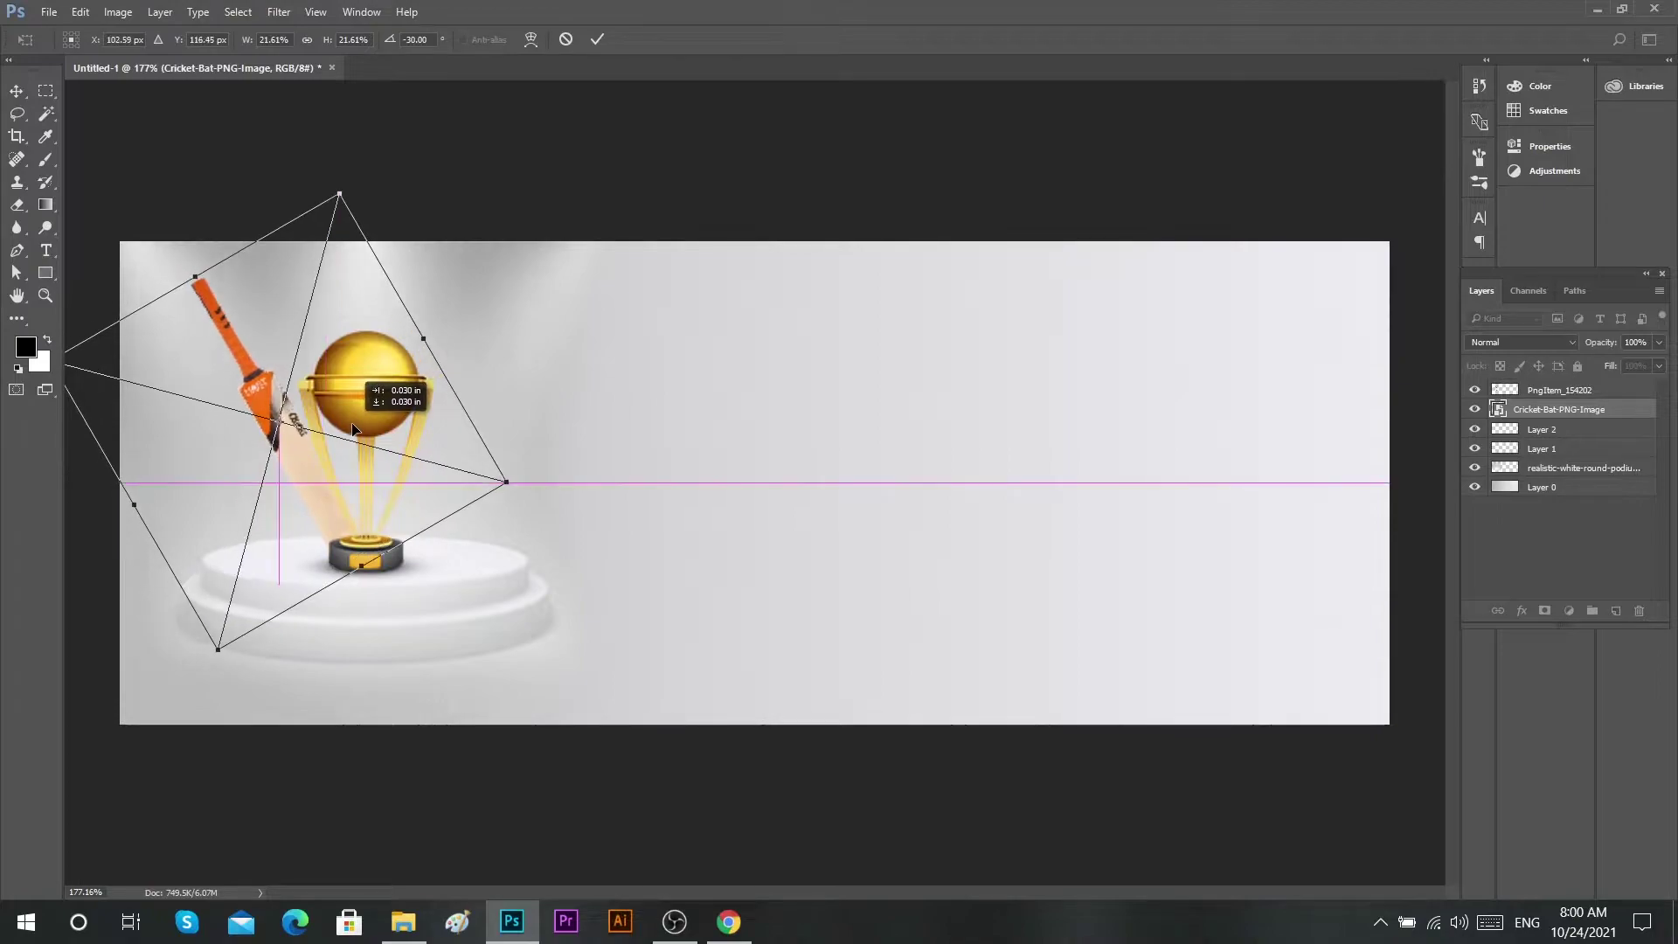
pyautogui.press('Left')
pyautogui.press('Down')
pyautogui.press('Down')
pyautogui.press('Down')
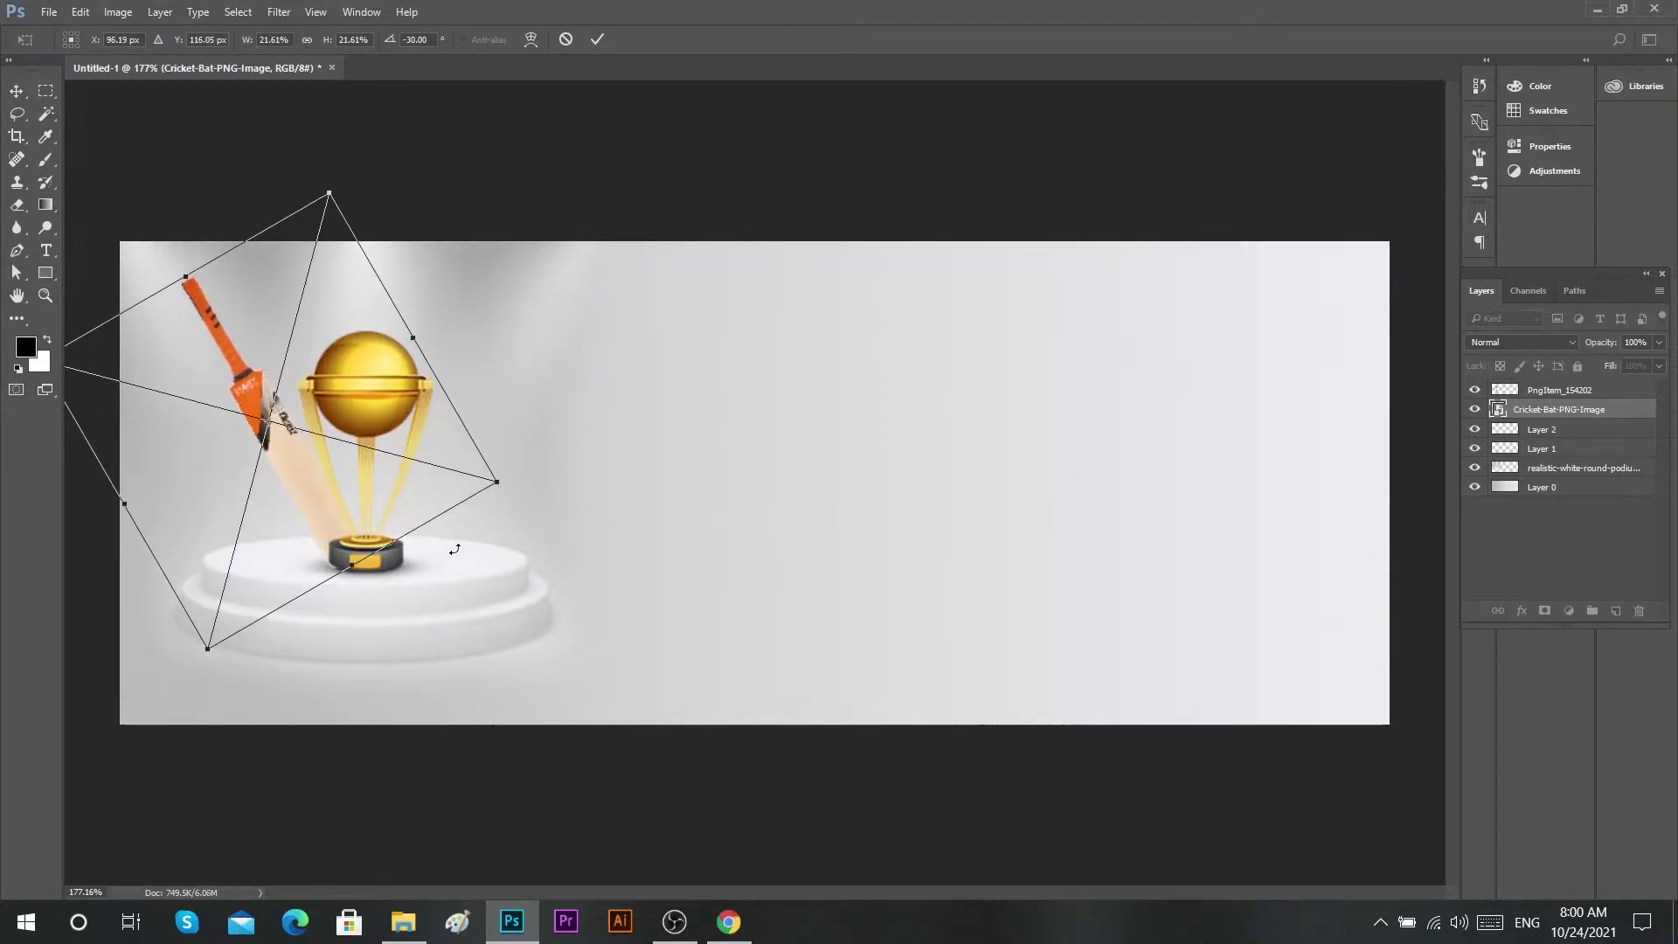
pyautogui.press('Return')
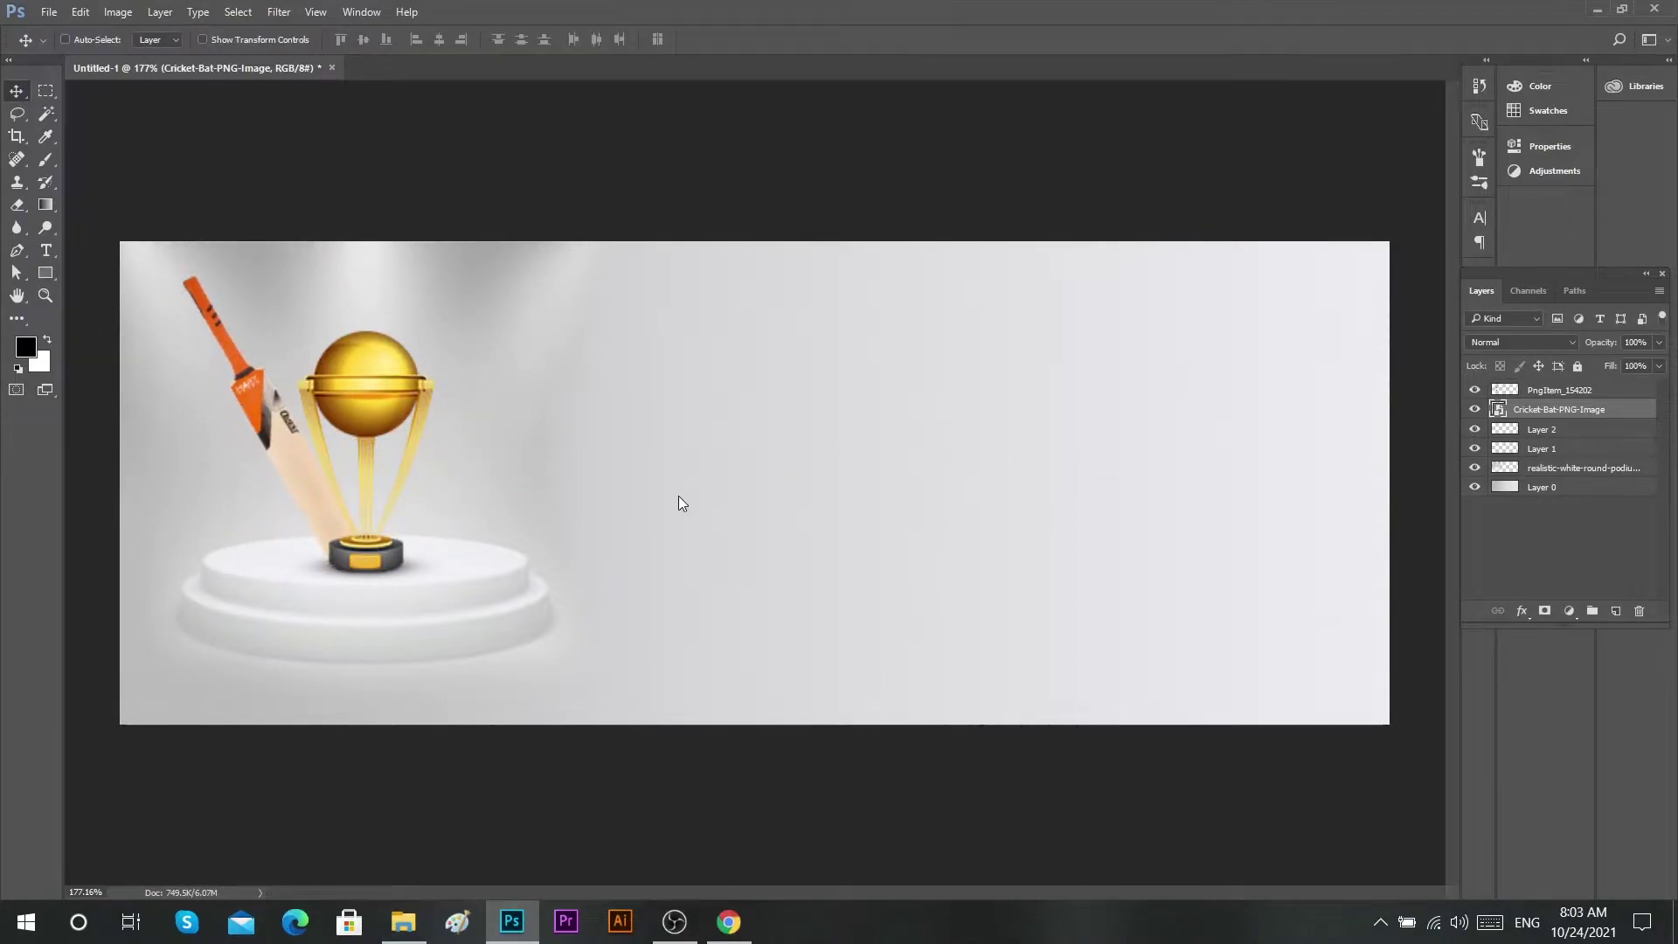
pyautogui.moveTo(798, 630); pyautogui.dragTo(506, 562)
# - Scale and commit the stumps beside the trophy, then preview the cricket championship reference image
pyautogui.moveTo(551, 648)
pyautogui.mouseDown()
pyautogui.moveTo(530, 601)
pyautogui.moveTo(470, 611)
pyautogui.moveTo(414, 538)
pyautogui.mouseUp()
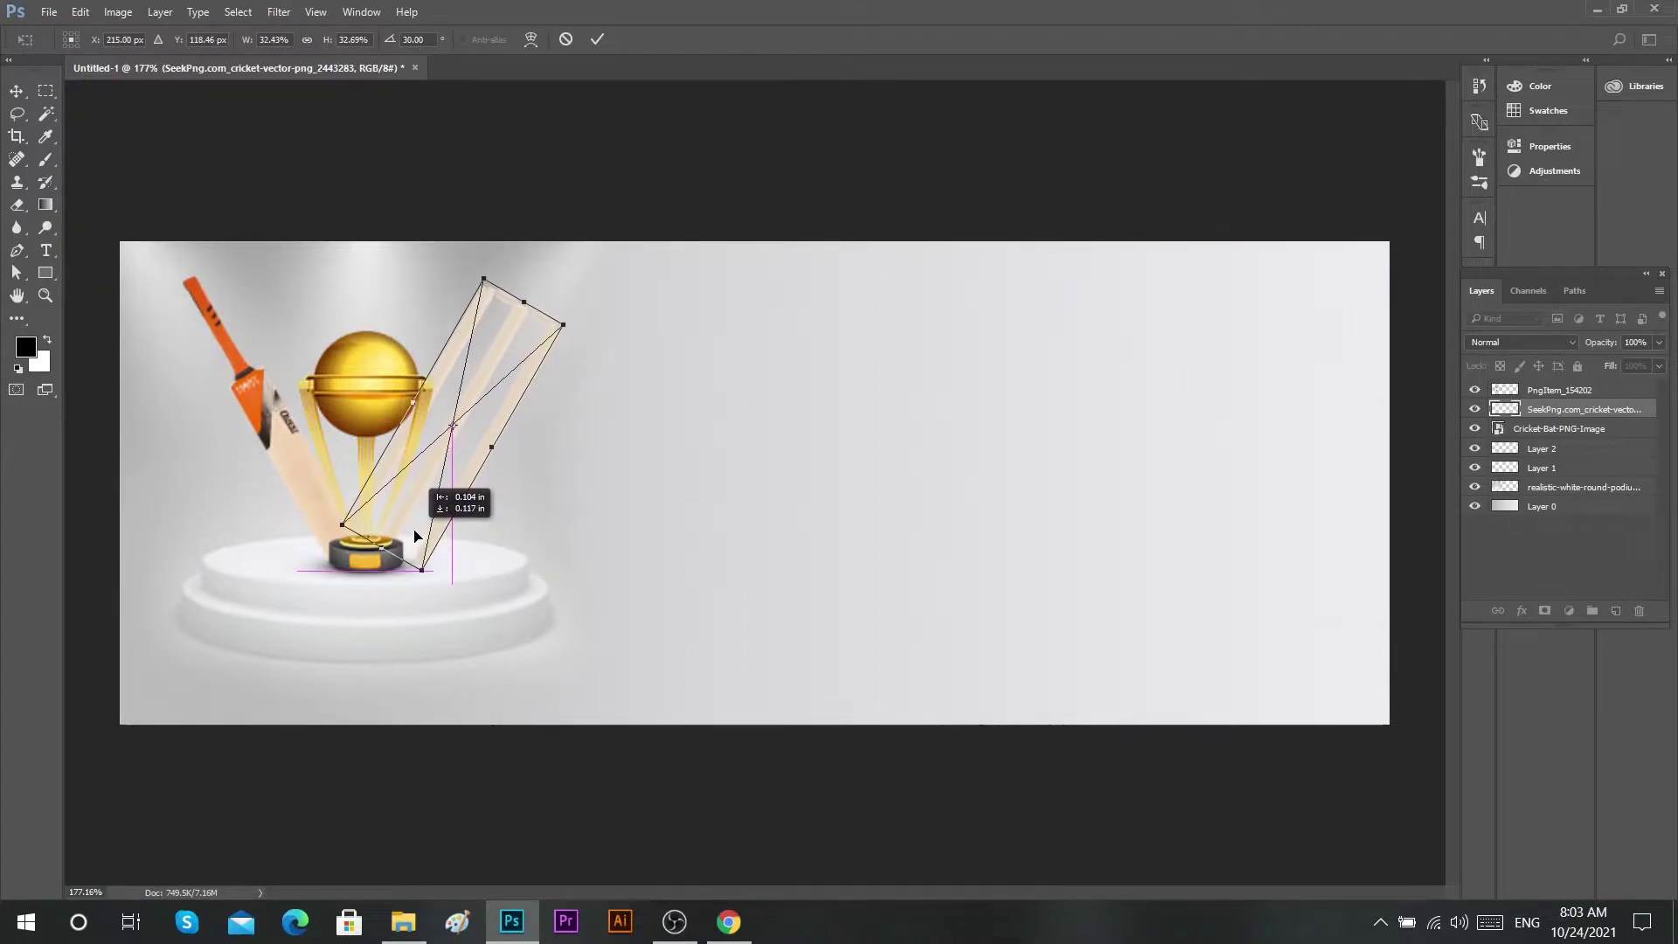
pyautogui.click(597, 39)
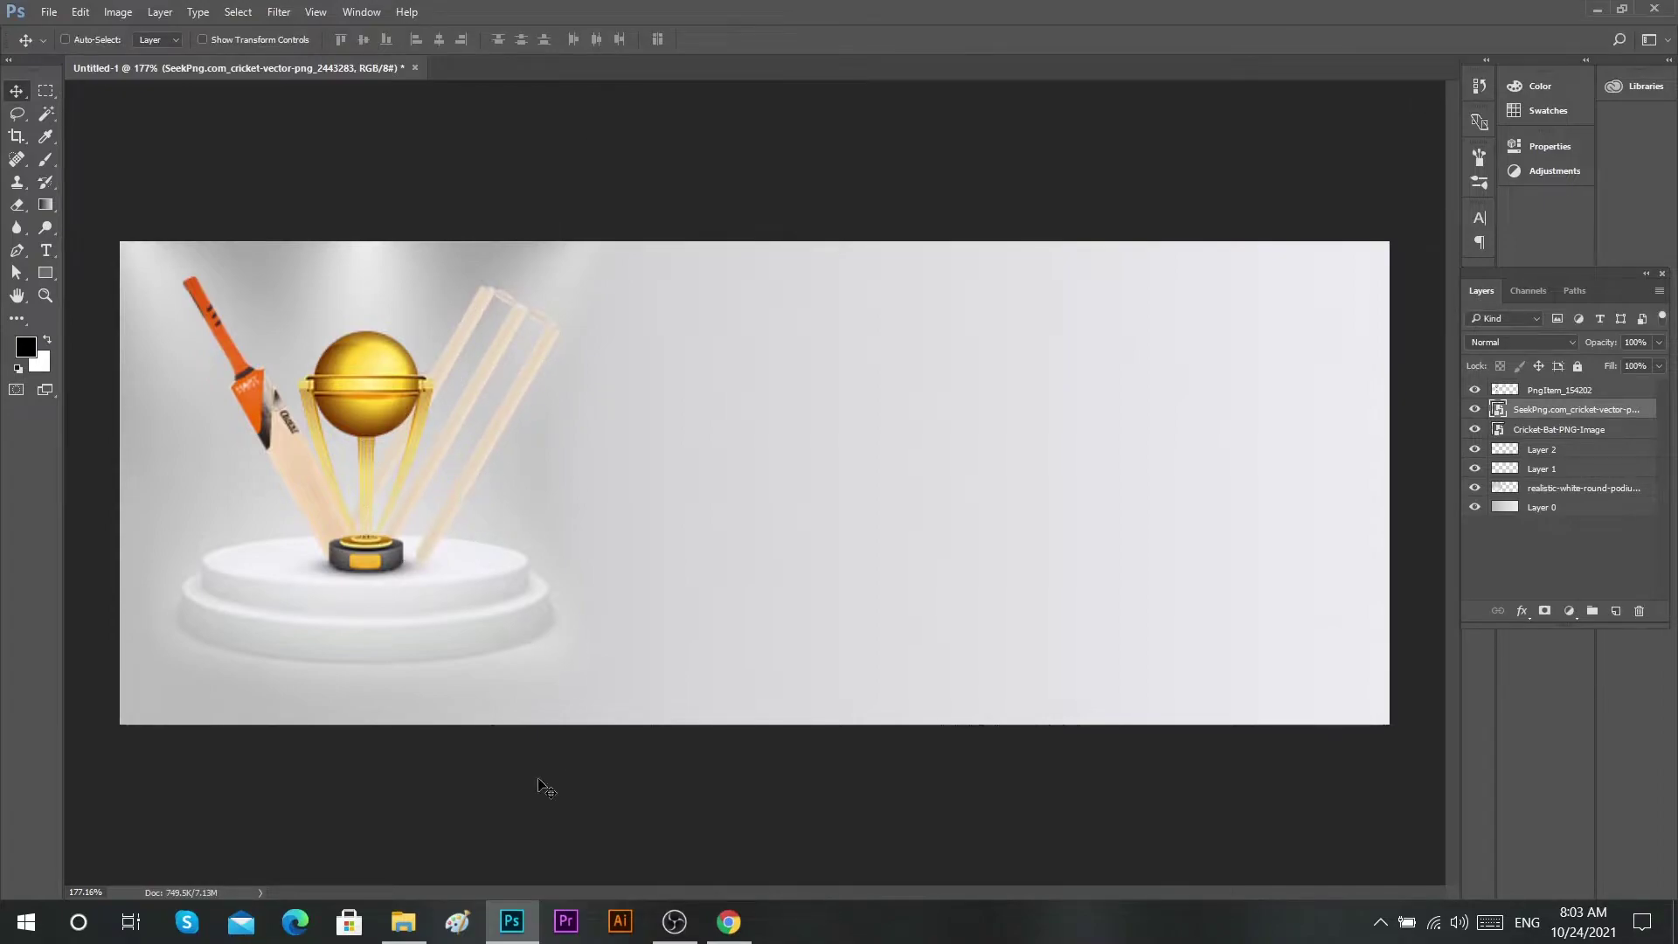
pyautogui.click(403, 923)
pyautogui.click(382, 477)
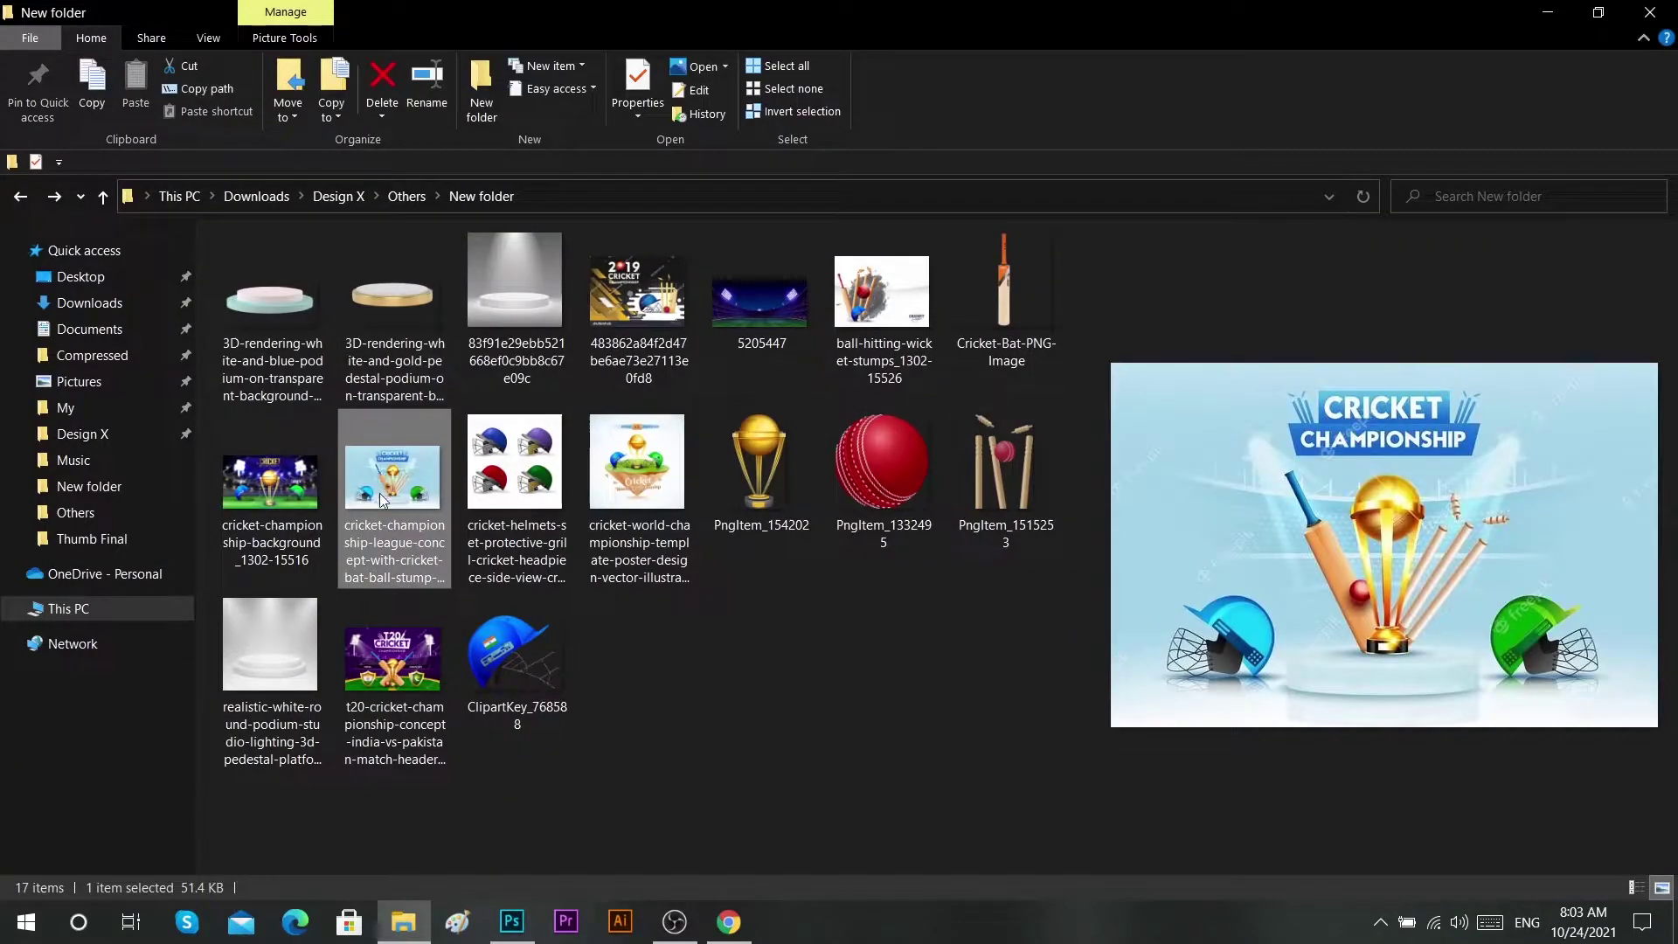
pyautogui.click(515, 937)
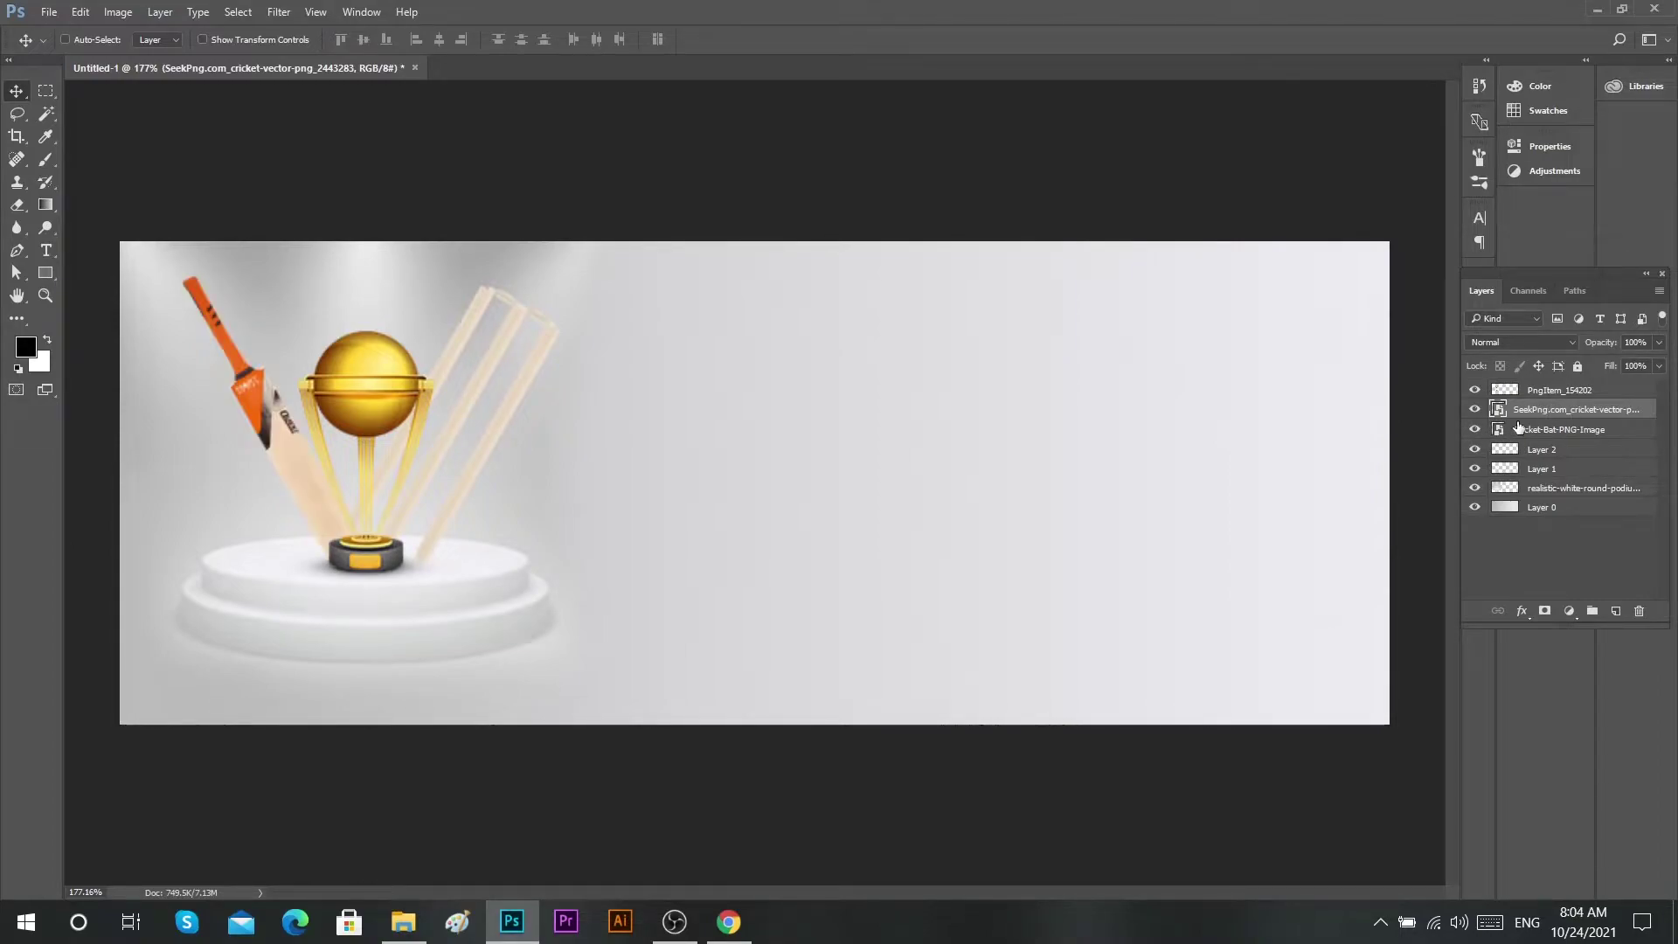
# - Paint a large black dab on a new layer above Layer 2 and flatten it wide beneath the trophy base
pyautogui.click(1542, 447)
pyautogui.press('b')
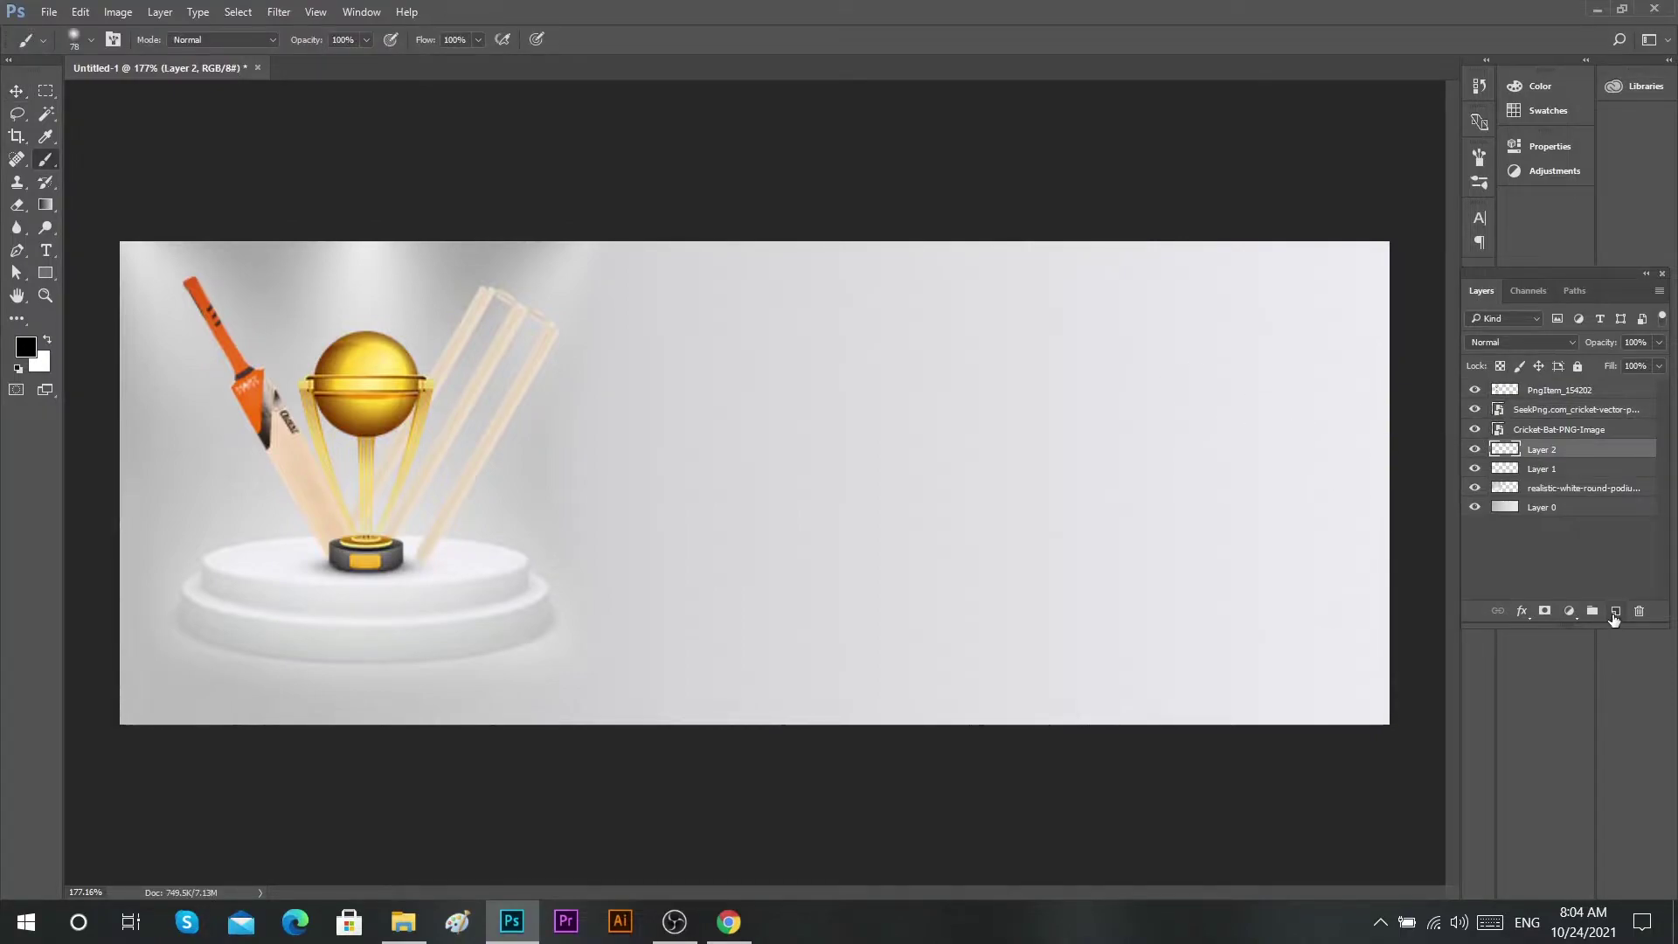
pyautogui.click(1615, 611)
pyautogui.click(841, 456)
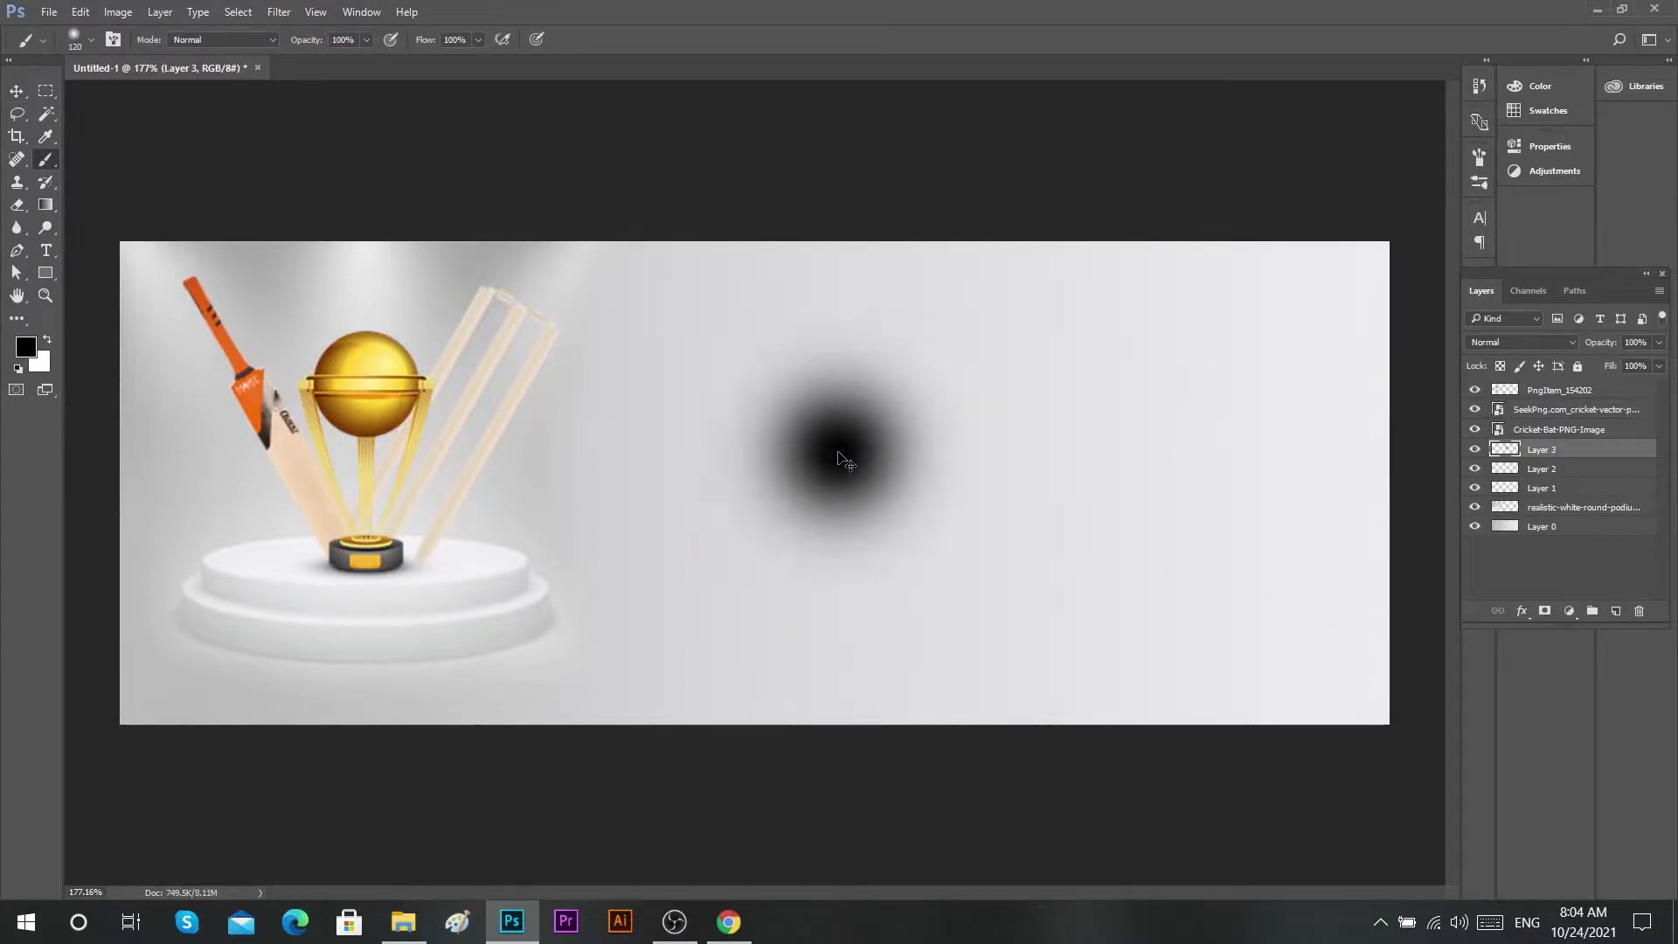
pyautogui.hotkey('ctrl', 't')
pyautogui.moveTo(894, 459)
pyautogui.mouseDown()
pyautogui.moveTo(574, 561)
pyautogui.moveTo(418, 567)
pyautogui.mouseUp()
pyautogui.moveTo(382, 300)
pyautogui.mouseDown()
pyautogui.moveTo(382, 416)
pyautogui.moveTo(436, 560)
pyautogui.mouseUp()
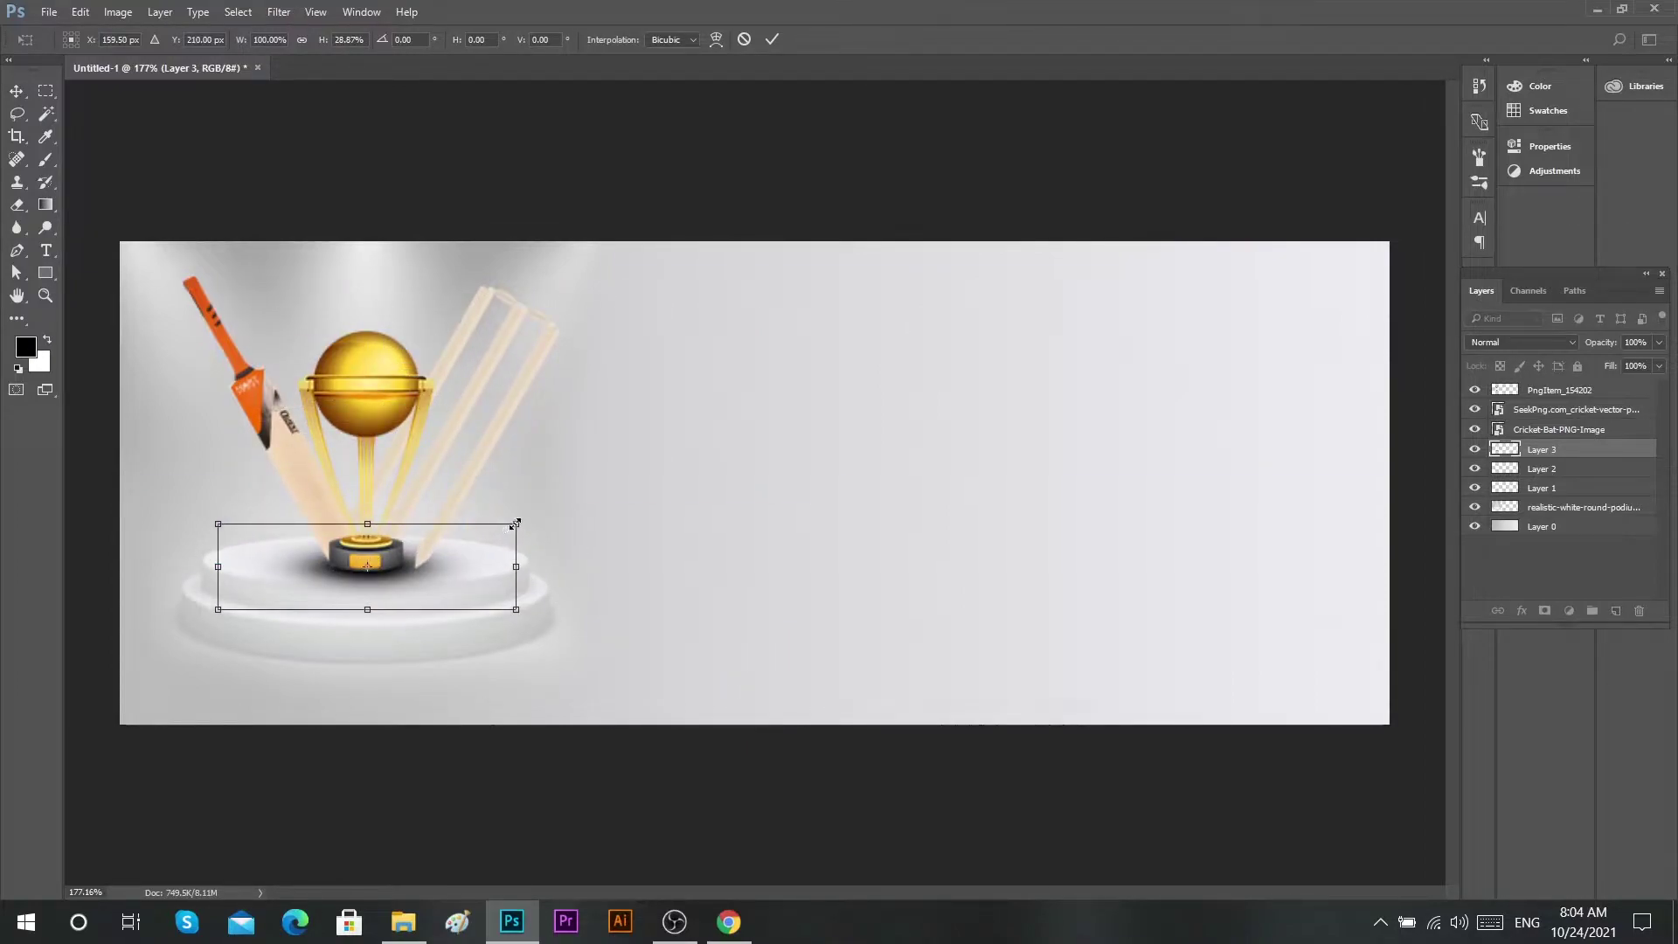
pyautogui.moveTo(516, 524); pyautogui.dragTo(526, 516)
pyautogui.moveTo(367, 609)
pyautogui.mouseDown()
pyautogui.moveTo(403, 561)
pyautogui.moveTo(373, 535)
pyautogui.mouseUp()
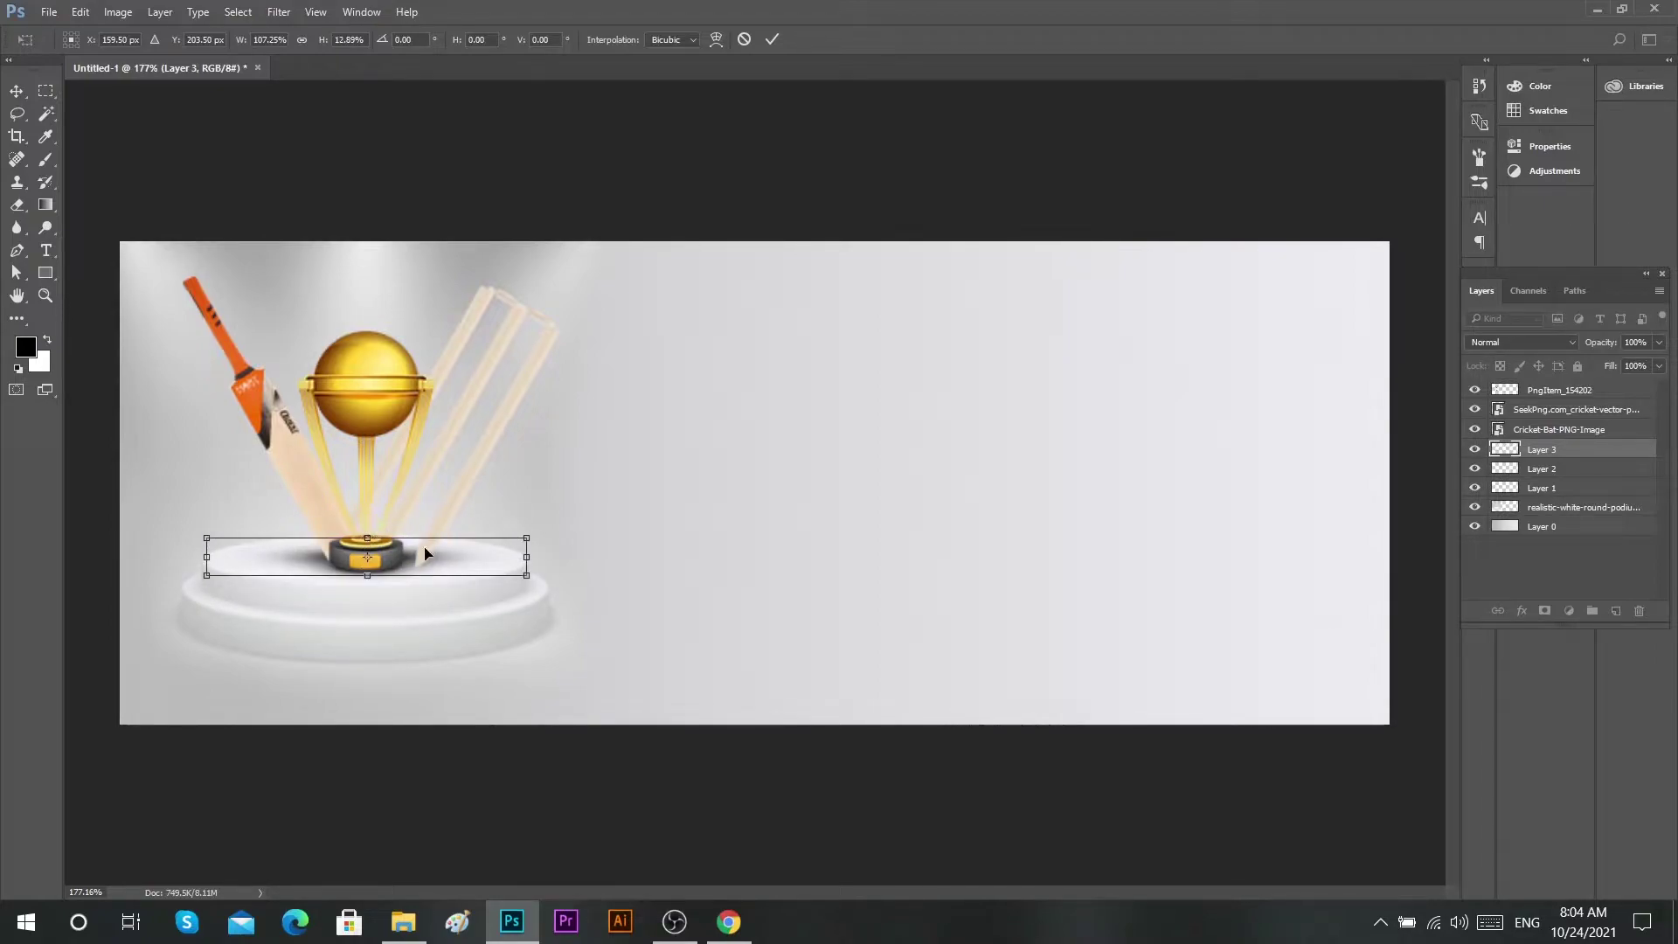
pyautogui.moveTo(529, 580); pyautogui.dragTo(522, 584)
pyautogui.press('Return')
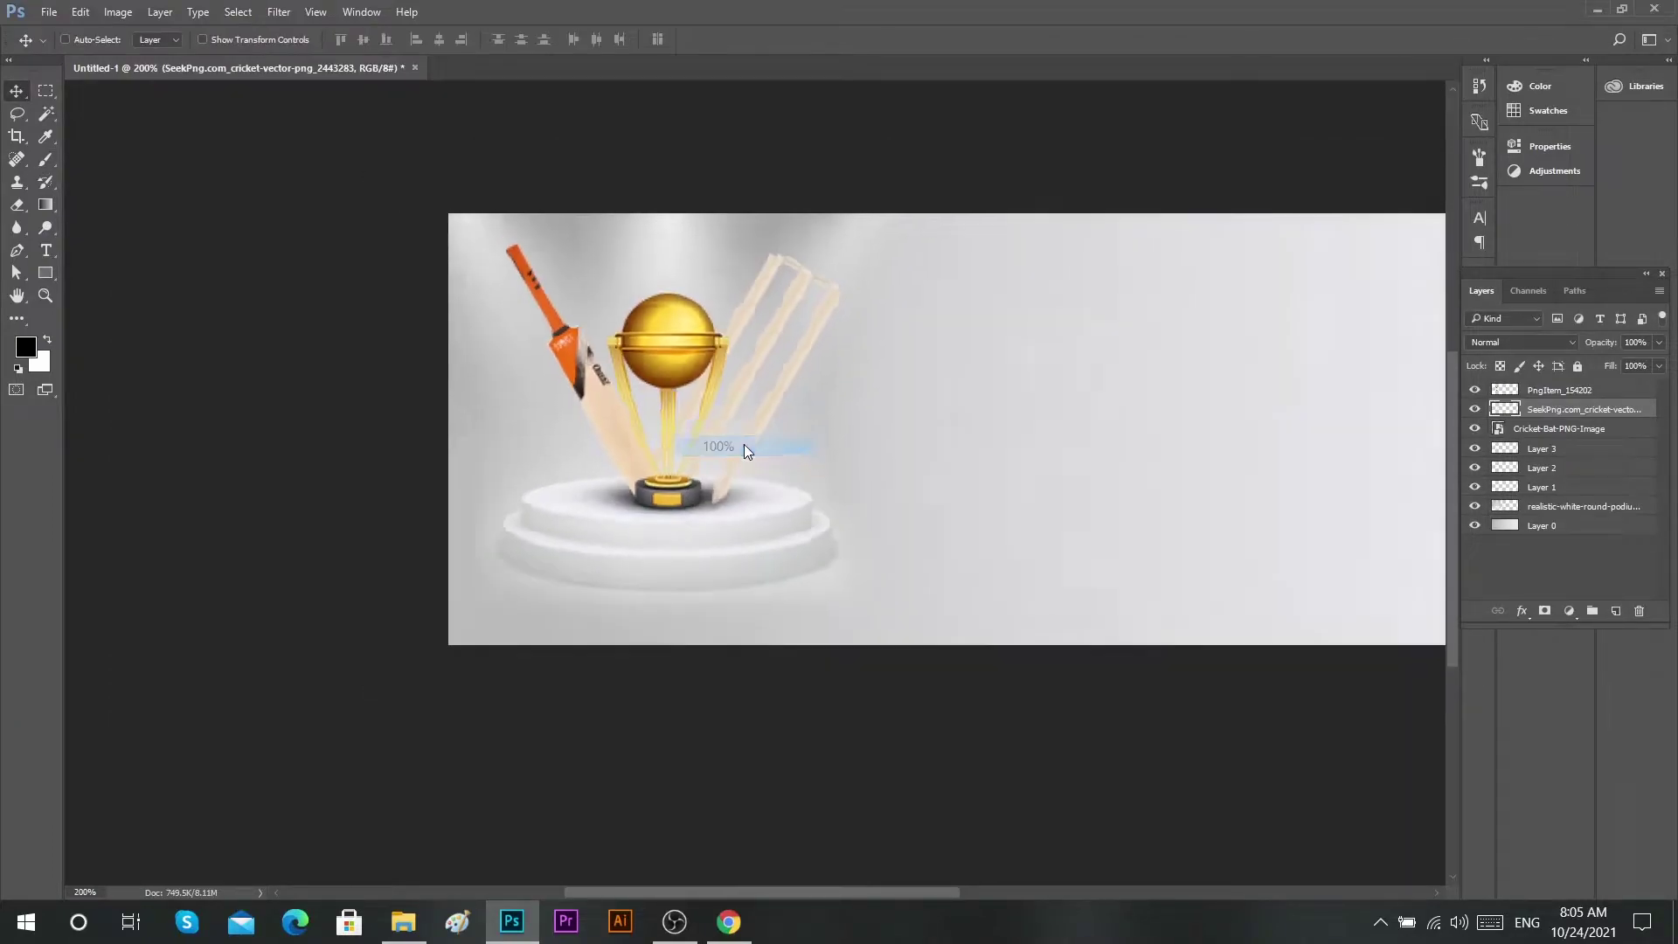
# - Place the PngItem_1332495 cricket ball, shrink it to about 4% and set it at the trophy base
pyautogui.hotkey('alt', 'Tab')
pyautogui.click(392, 476)
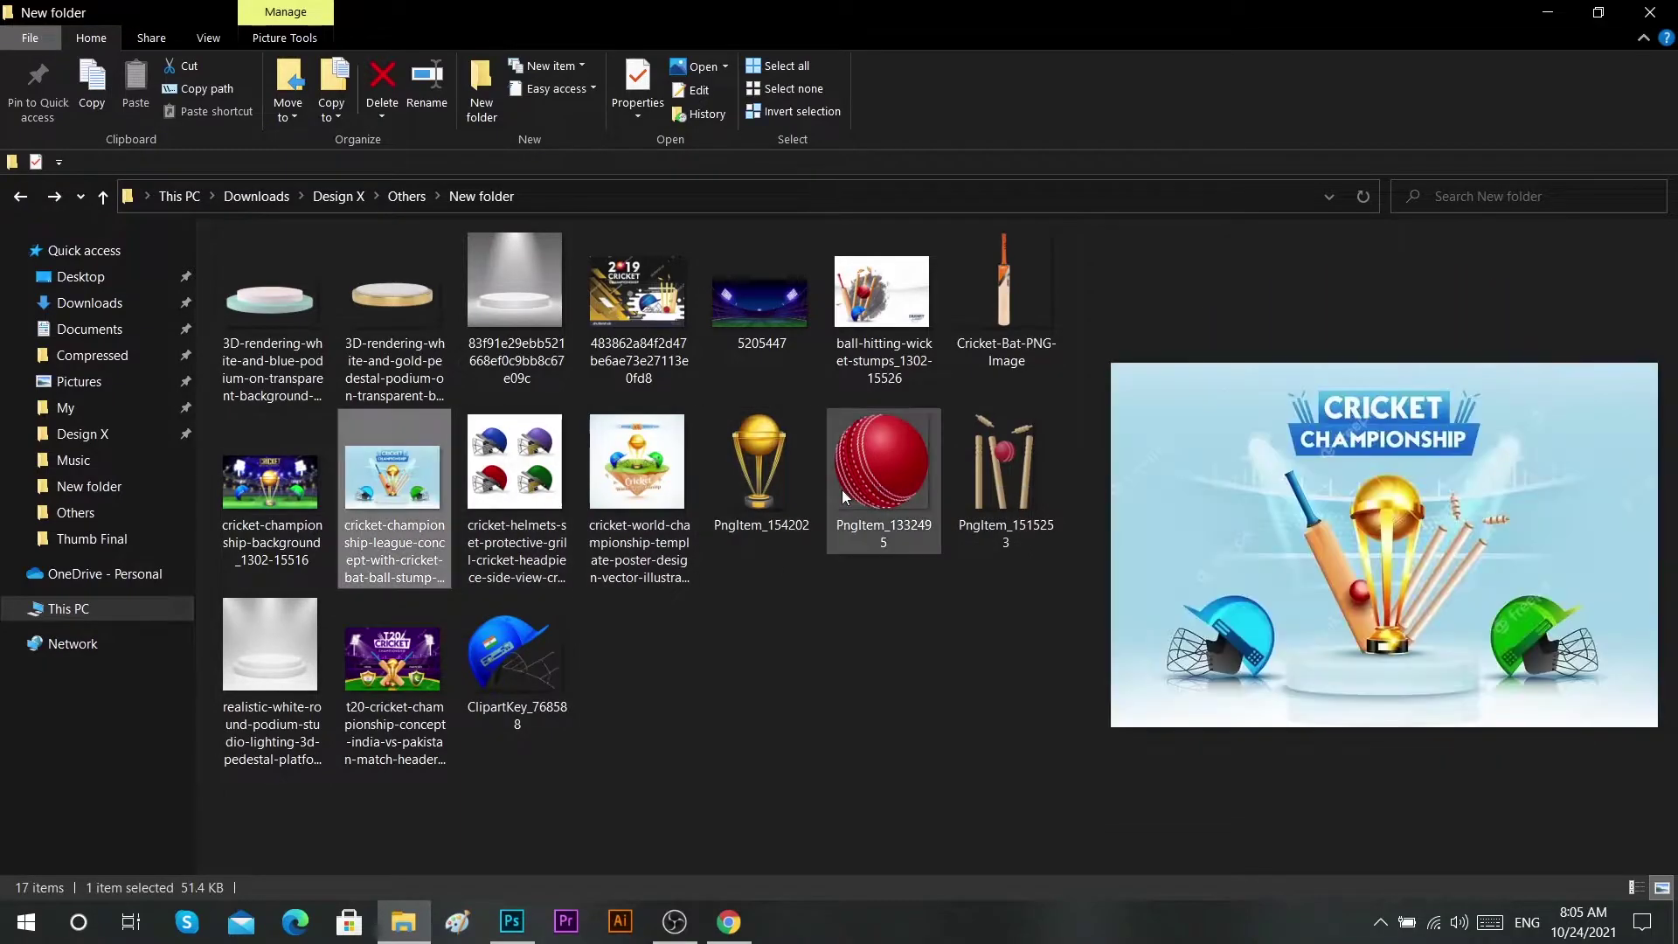
pyautogui.moveTo(881, 472); pyautogui.dragTo(529, 933)
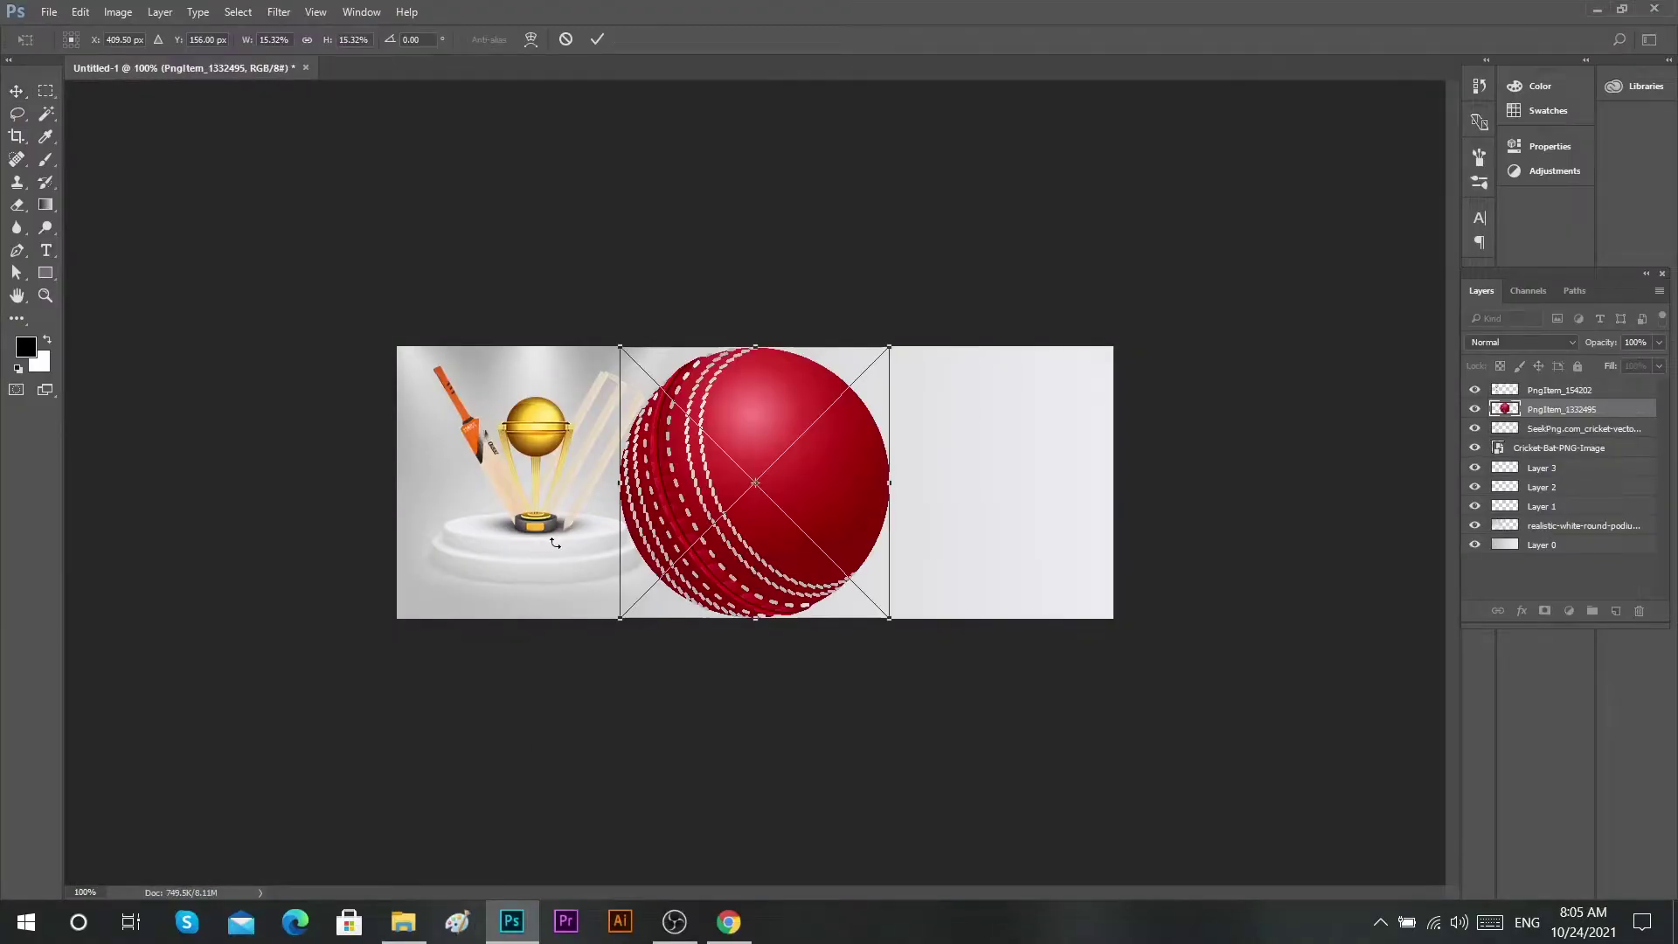
pyautogui.moveTo(890, 347); pyautogui.dragTo(790, 447)
pyautogui.scroll(5, 673, 507)
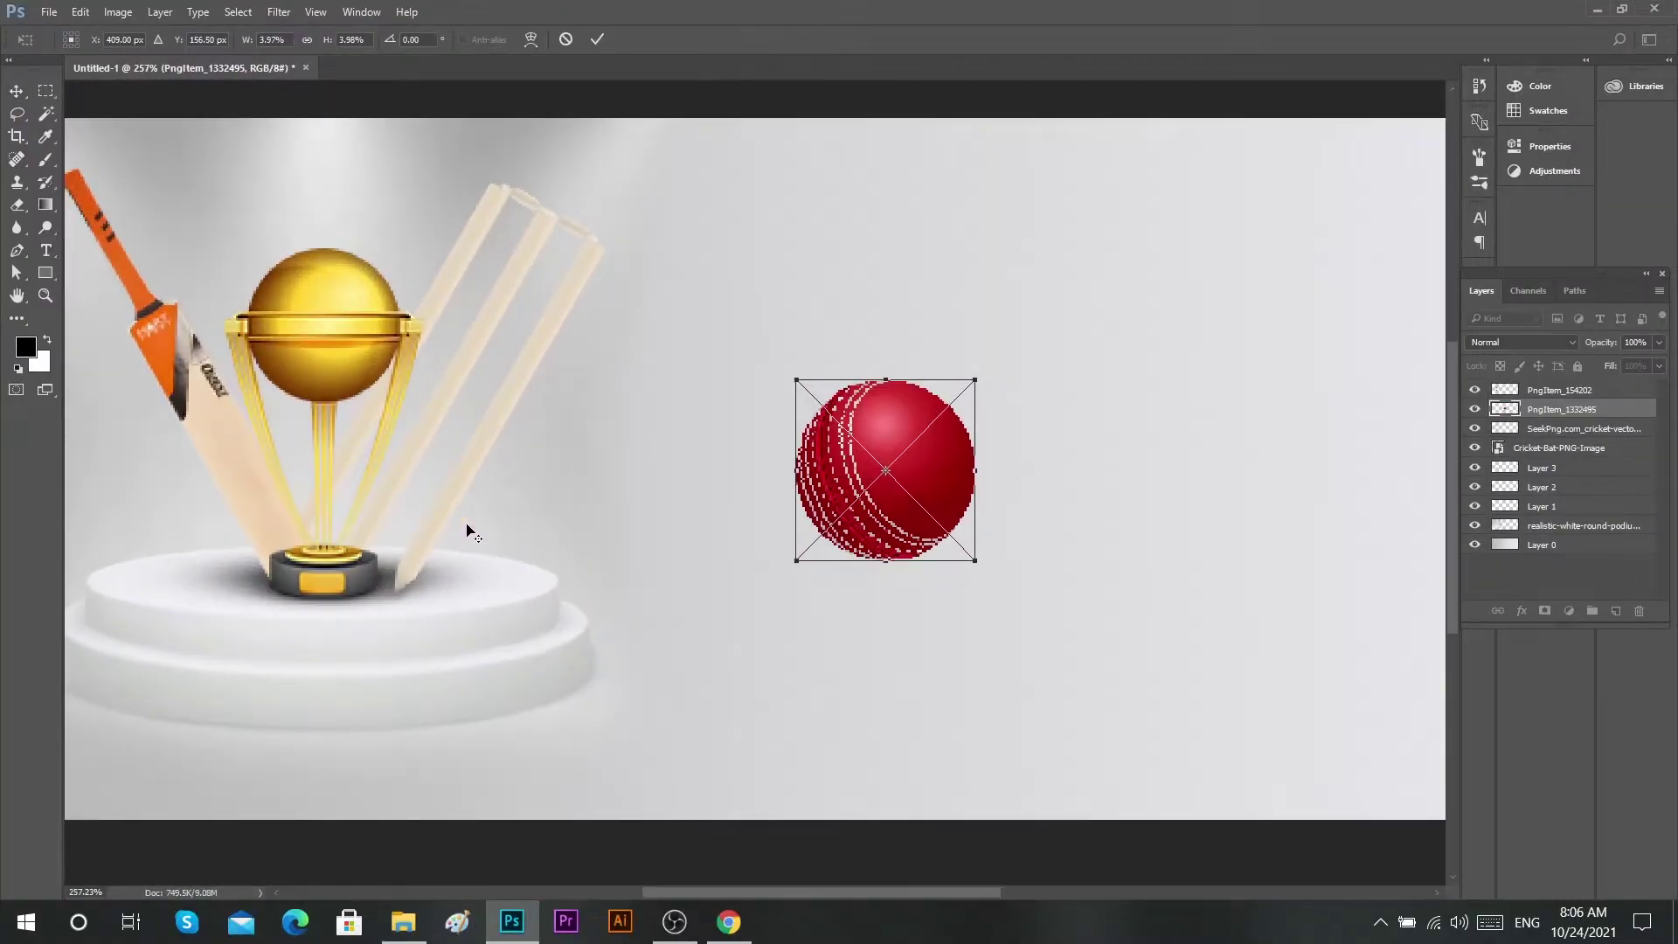
pyautogui.moveTo(963, 455); pyautogui.dragTo(499, 522)
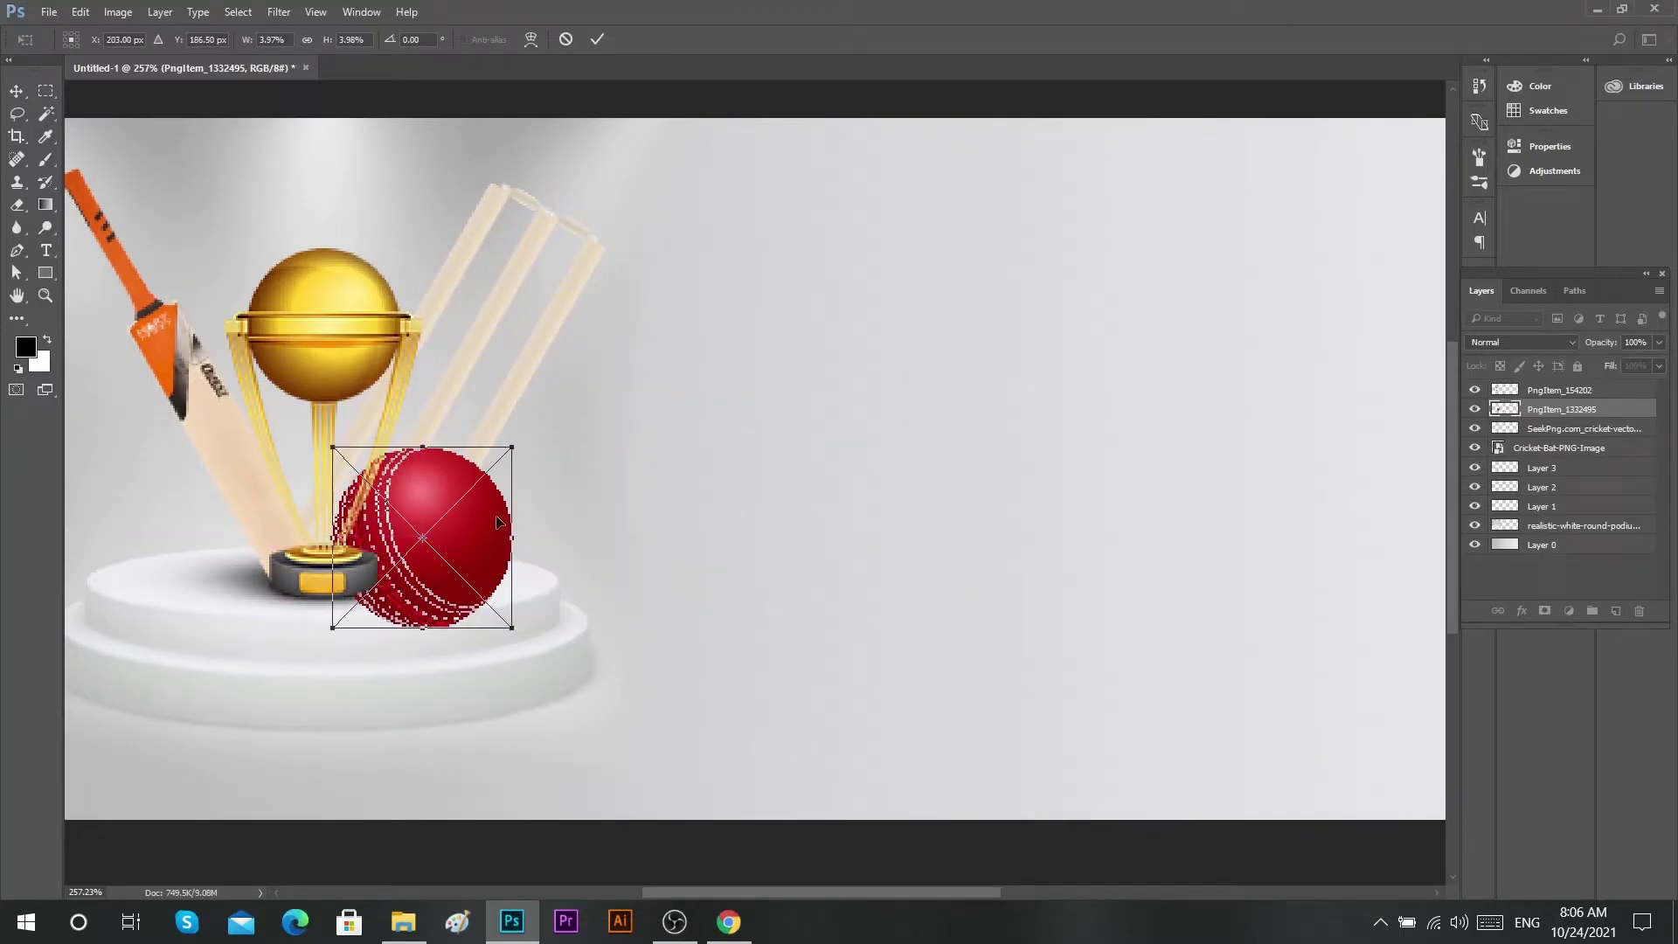
pyautogui.moveTo(516, 447); pyautogui.dragTo(476, 483)
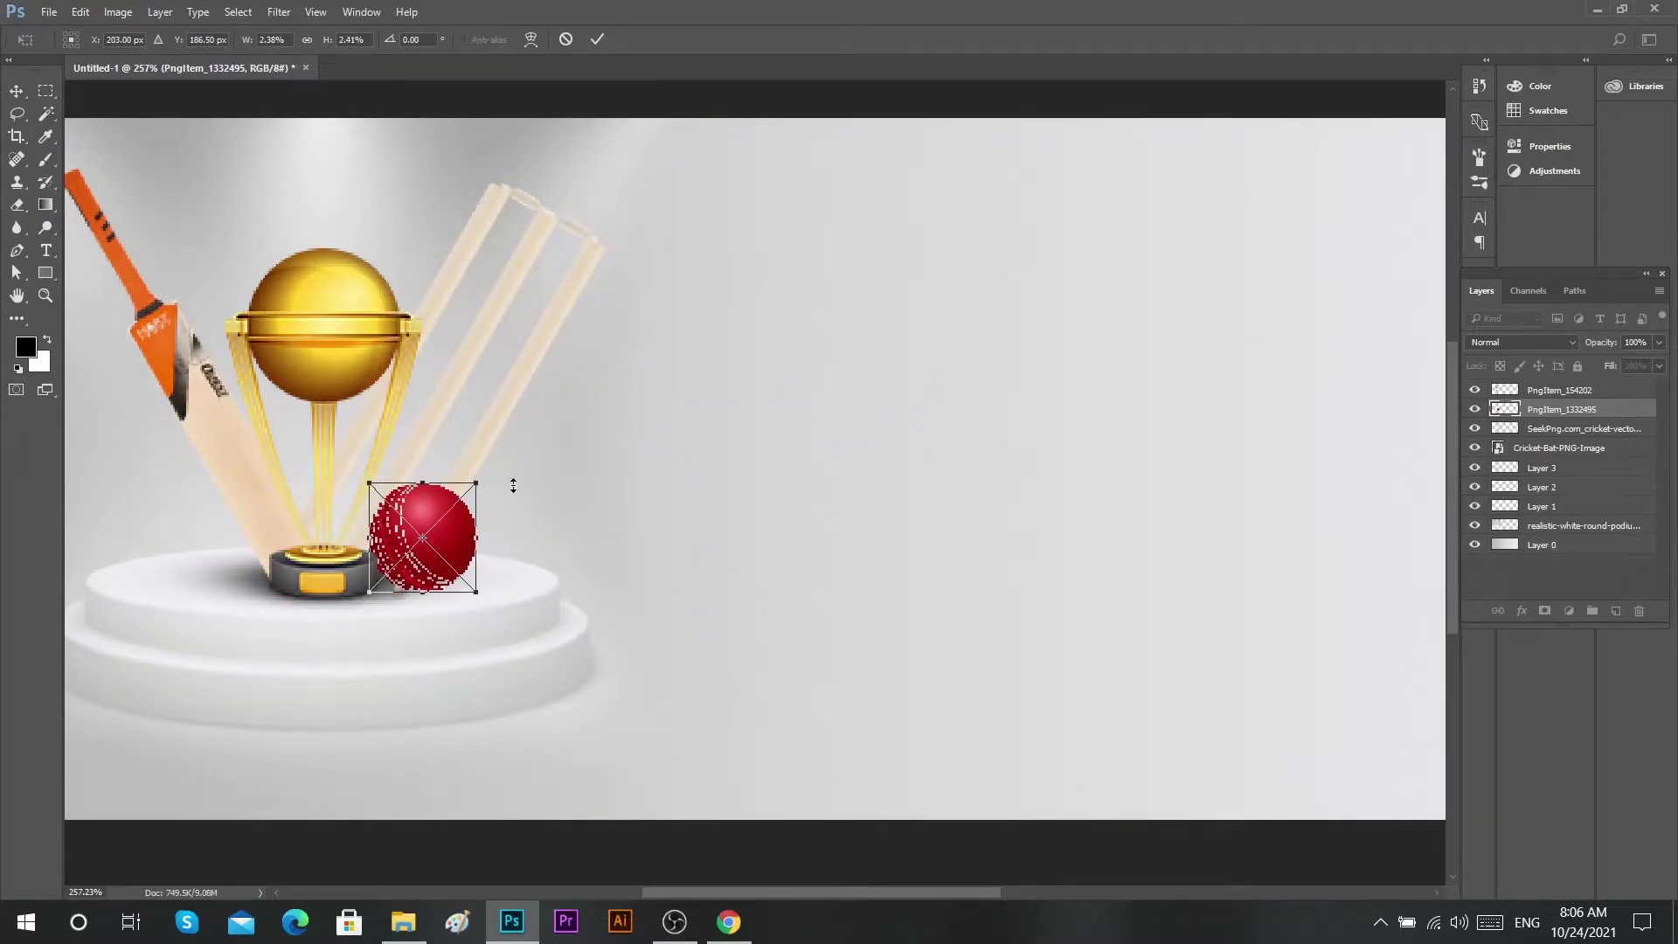
pyautogui.click(602, 41)
# - Move the trophy layer below the ball and fine-tune the ball's size and position
pyautogui.moveTo(1543, 397); pyautogui.dragTo(1543, 415)
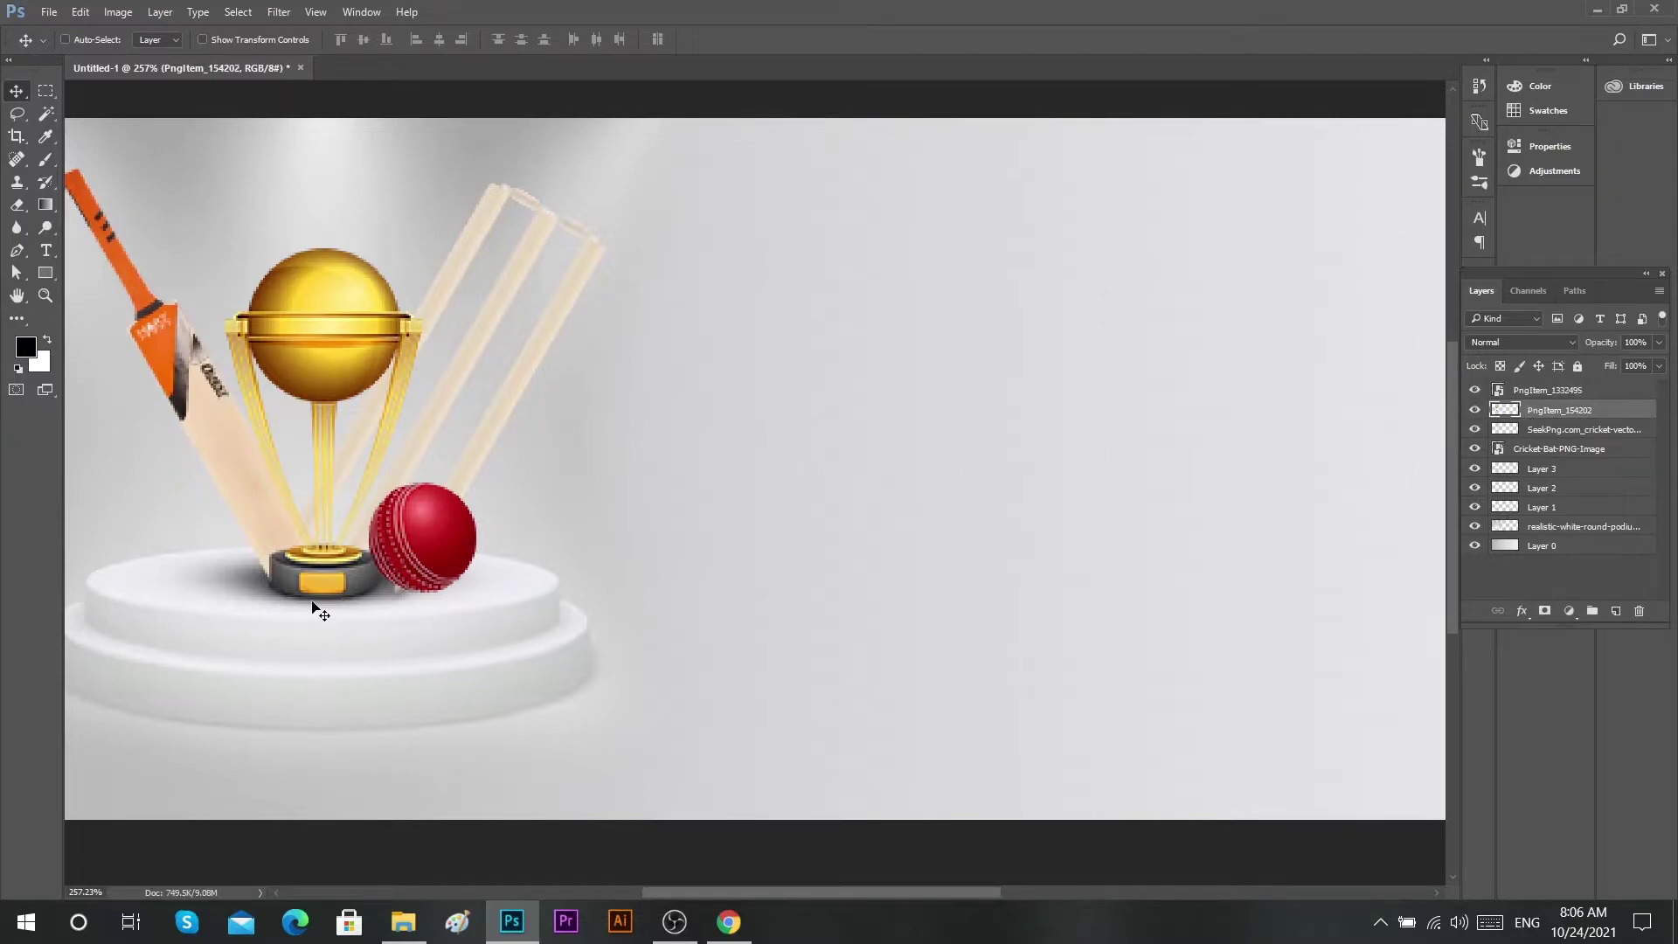
pyautogui.keyDown('ctrl'); pyautogui.click(434, 538); pyautogui.keyUp('ctrl')
pyautogui.moveTo(434, 538); pyautogui.dragTo(409, 562)
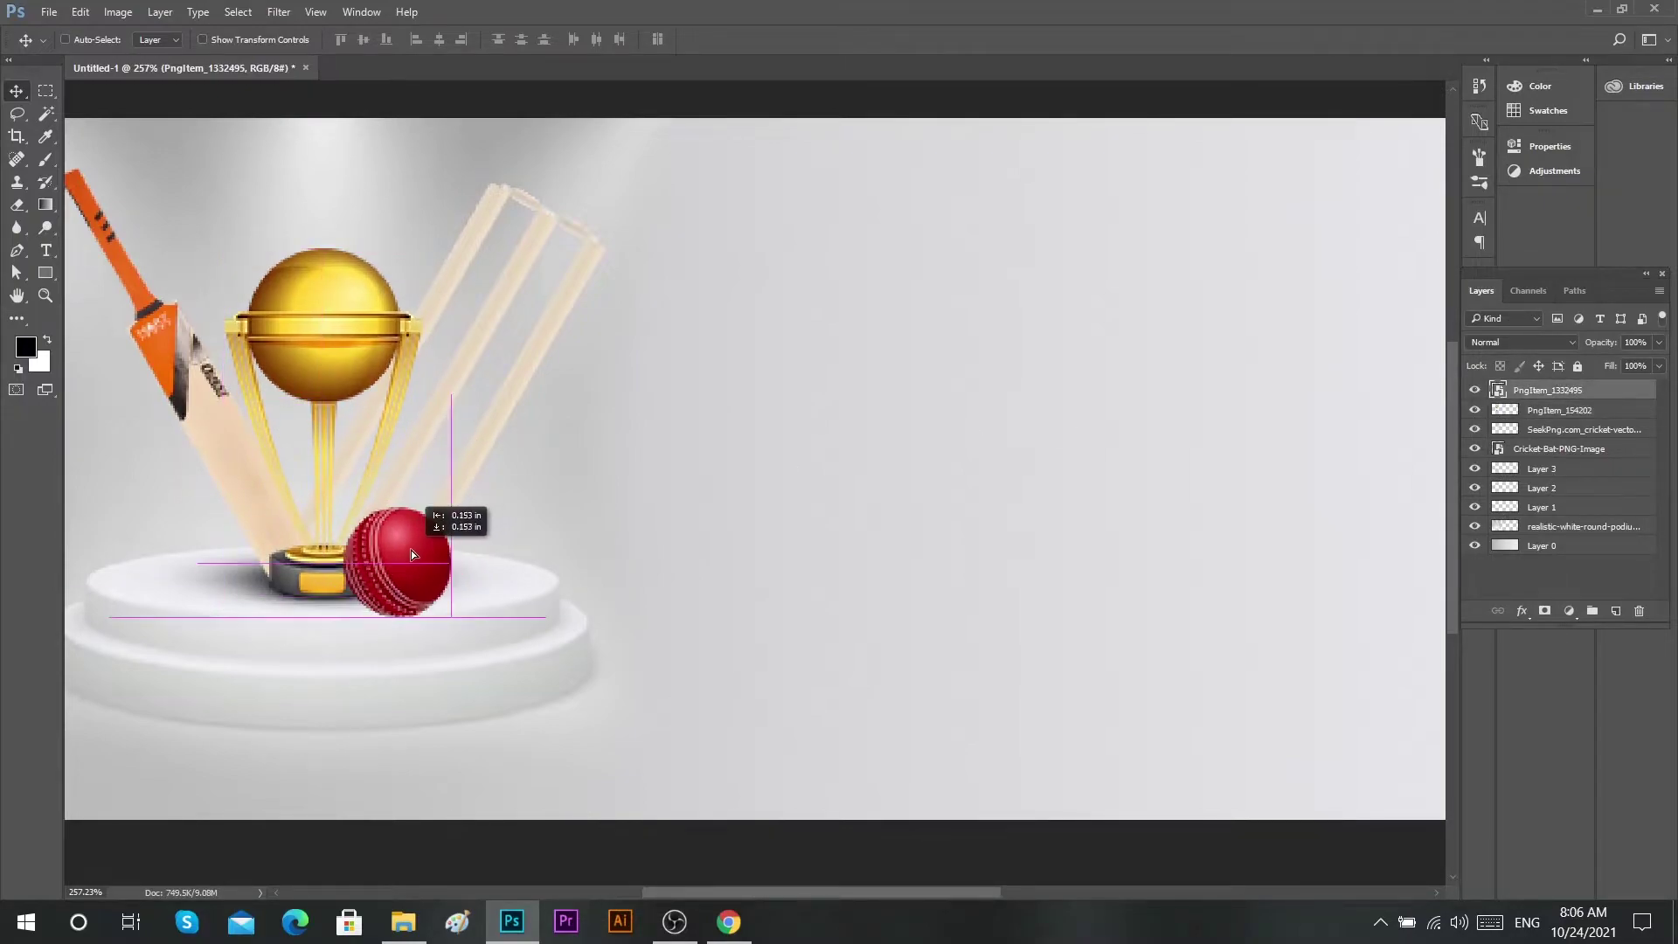
pyautogui.hotkey('ctrl', 't')
pyautogui.keyDown('alt'); pyautogui.moveTo(457, 505); pyautogui.dragTo(436, 524); pyautogui.keyUp('alt')
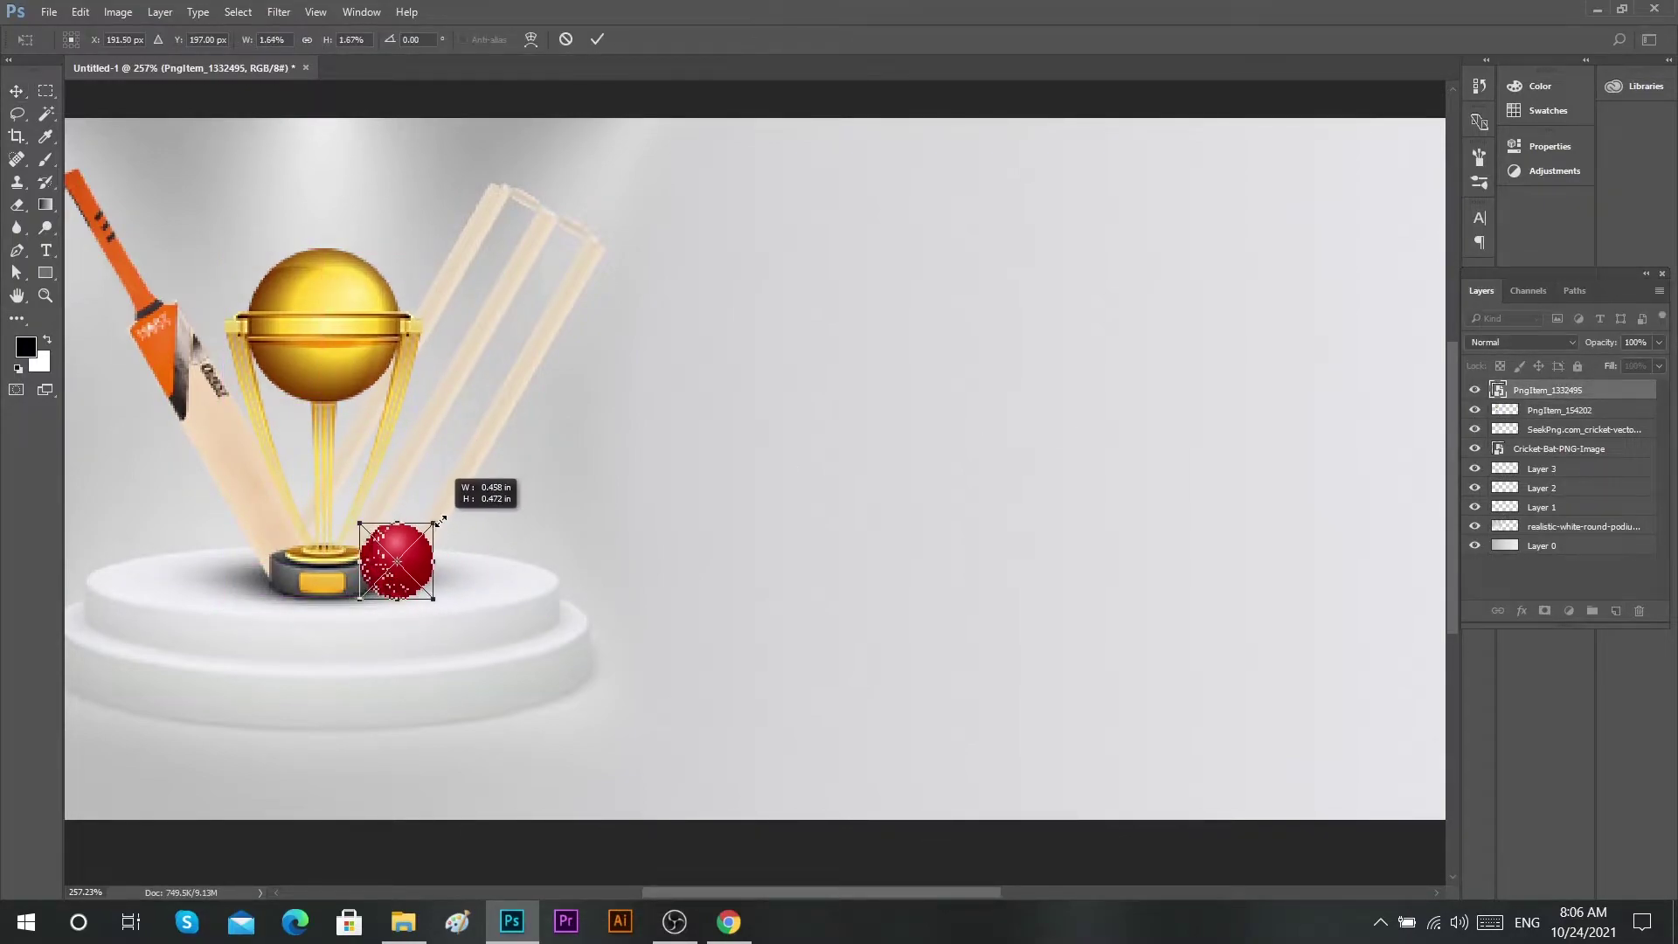
pyautogui.click(604, 42)
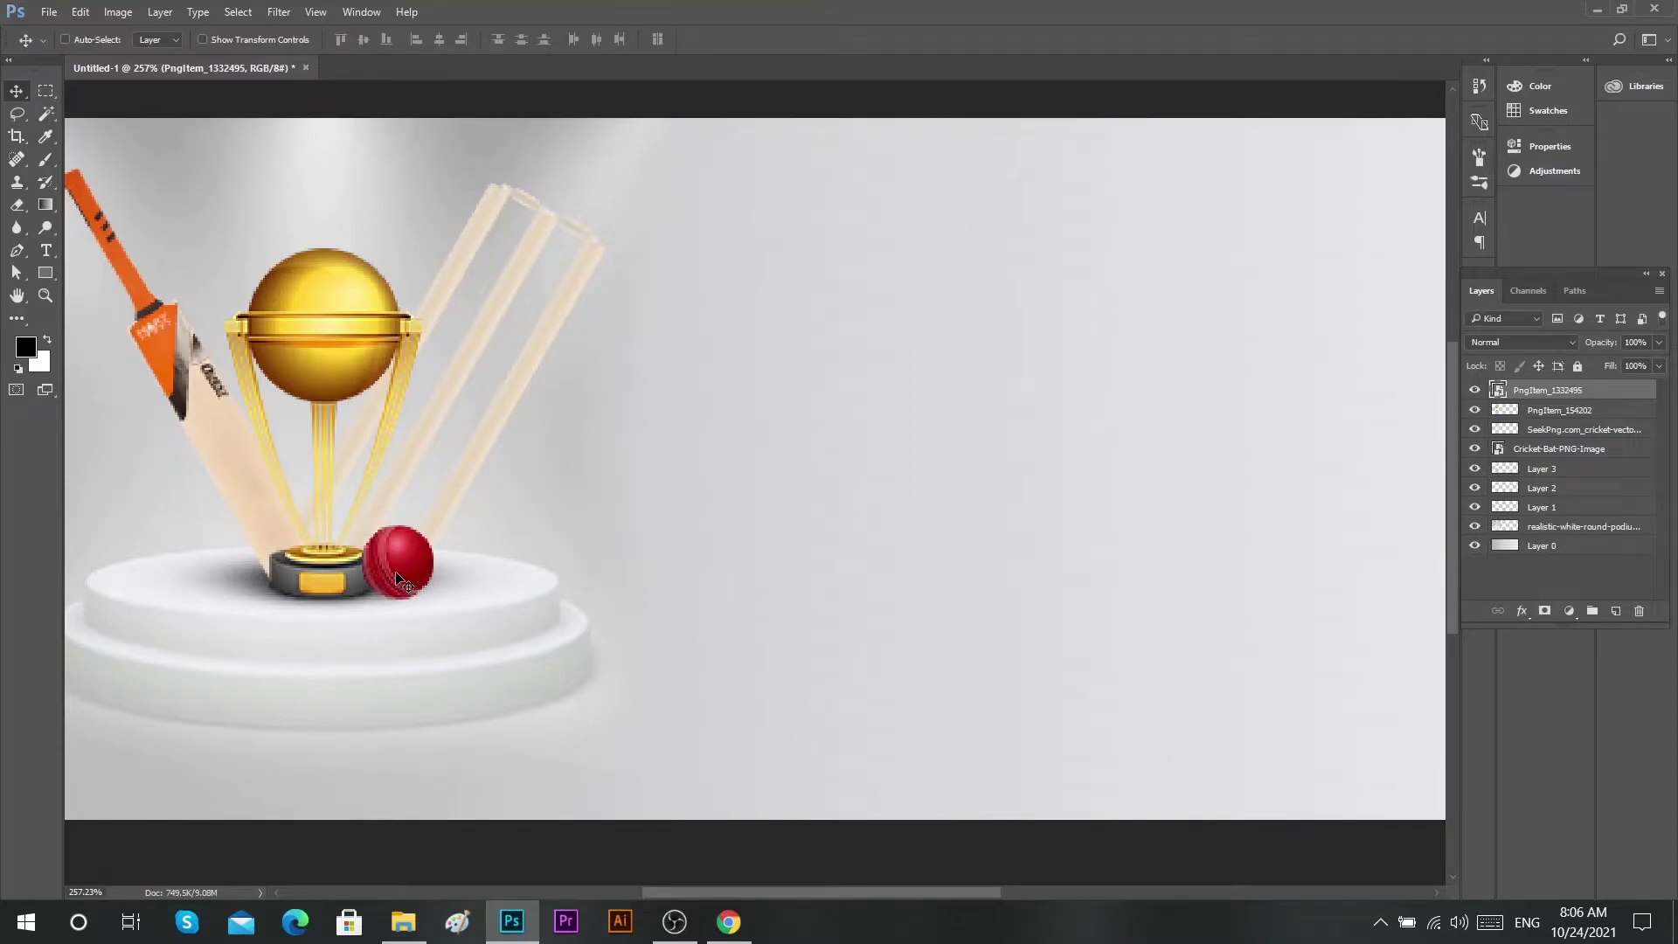
pyautogui.moveTo(407, 569); pyautogui.dragTo(407, 569)
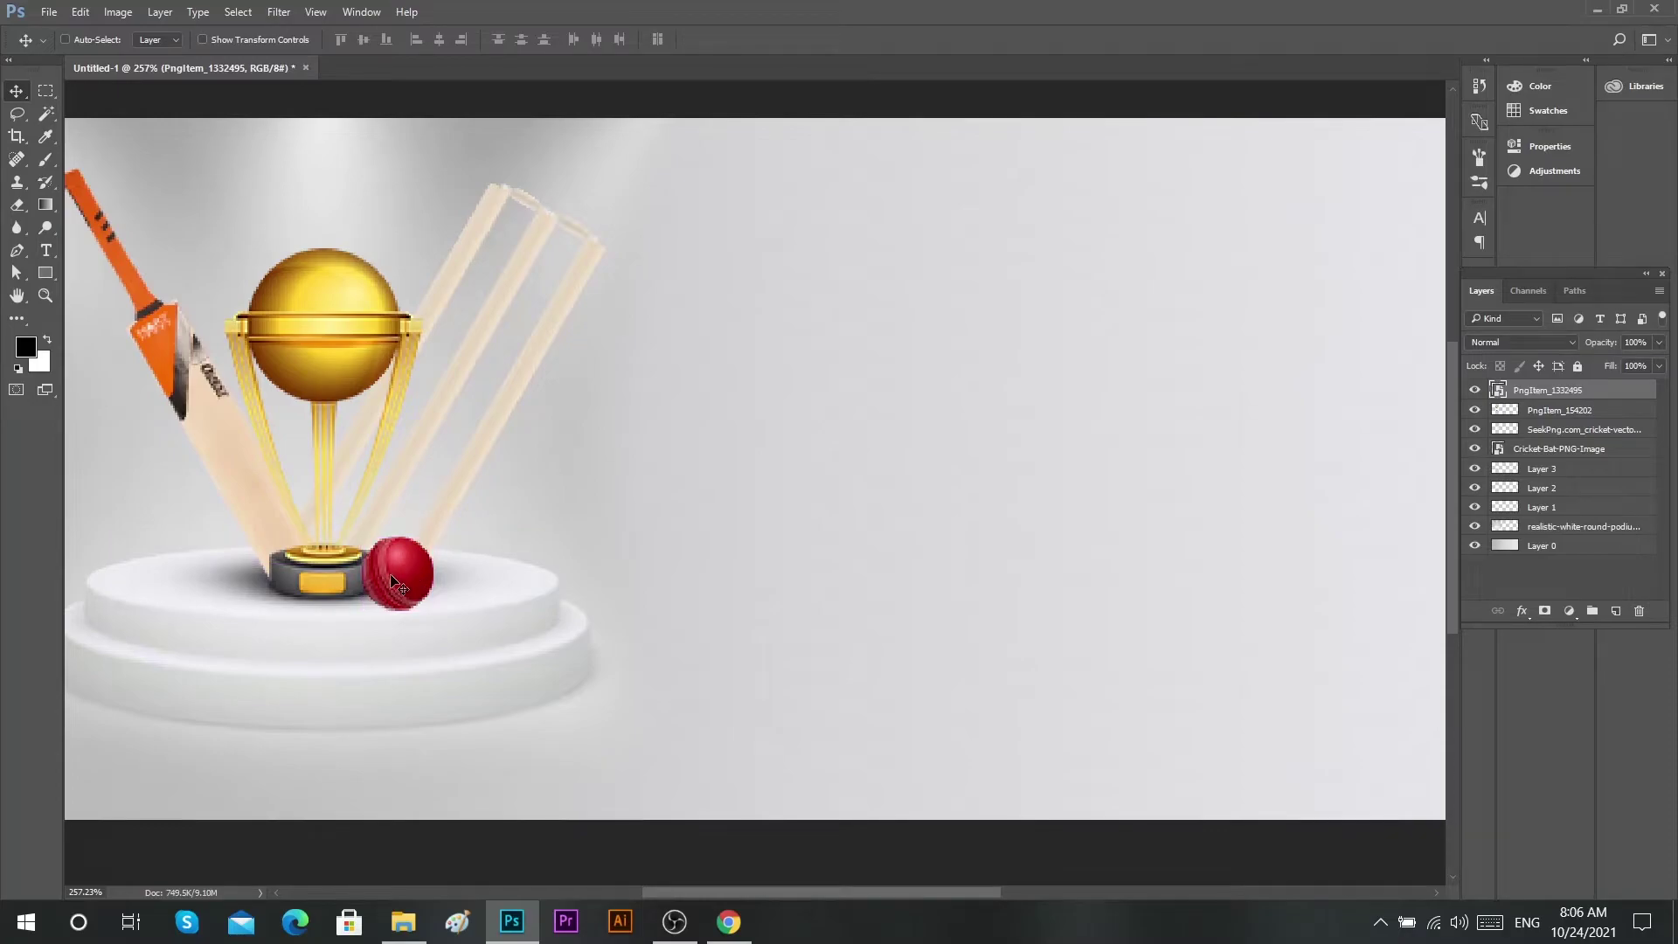
# - Toggle the trophy, stumps and podium shadow layers on and off to check their layer order
pyautogui.scroll(1, 360, 614)
pyautogui.scroll(1, 376, 597)
pyautogui.scroll(1, 395, 572)
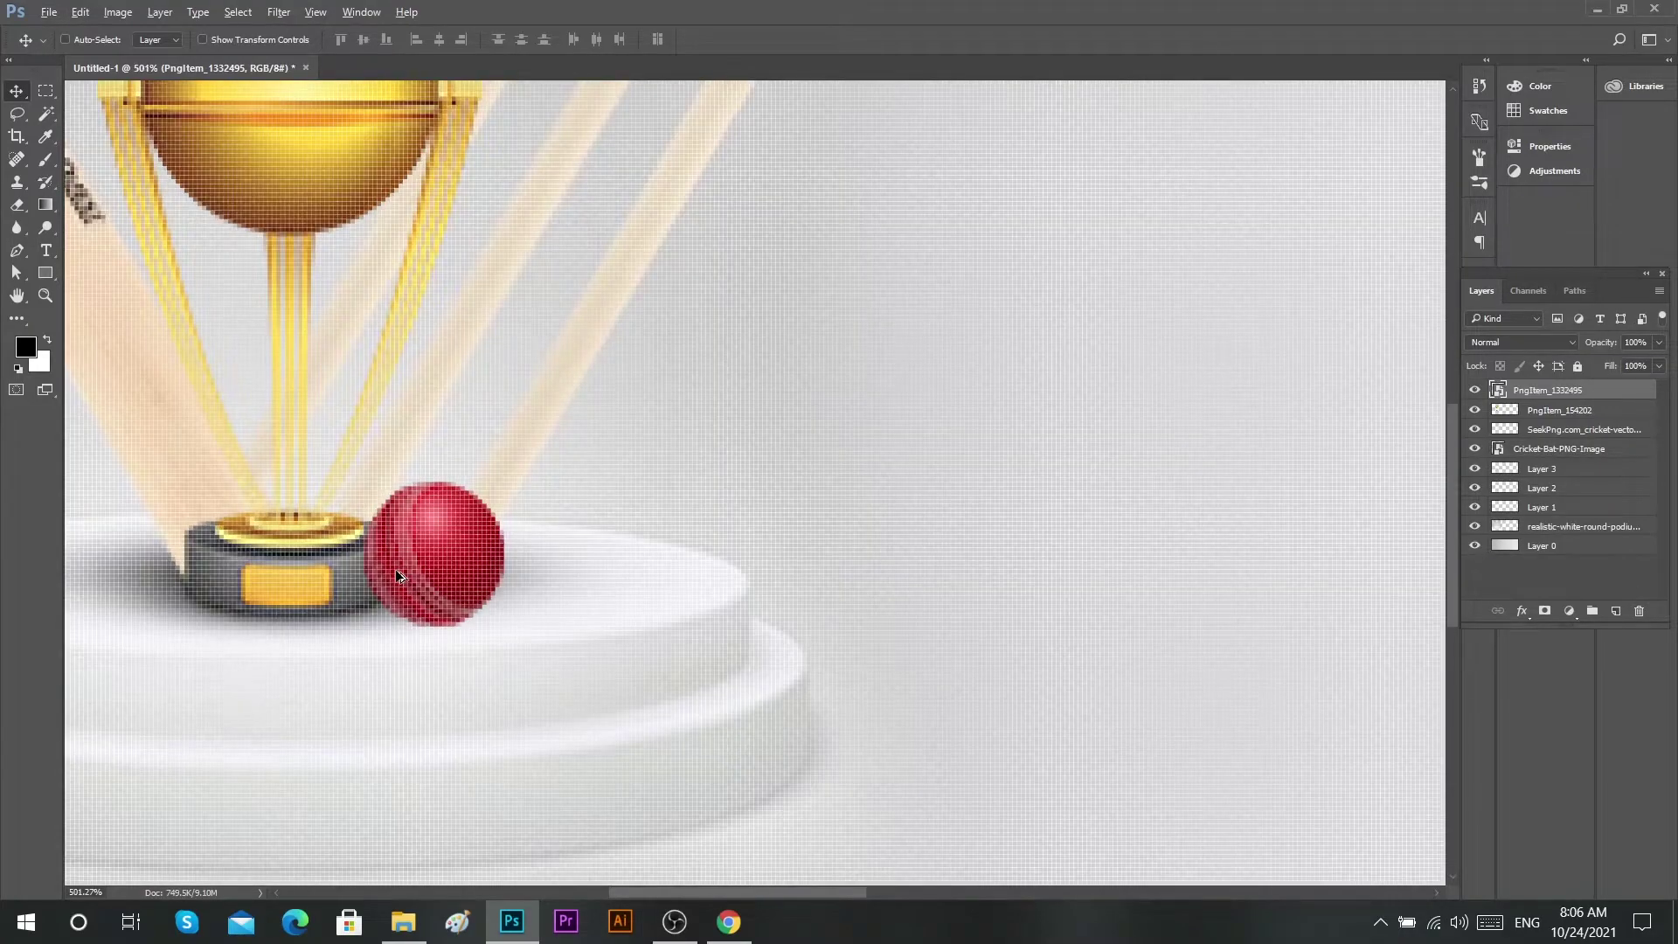
pyautogui.scroll(1, 395, 572)
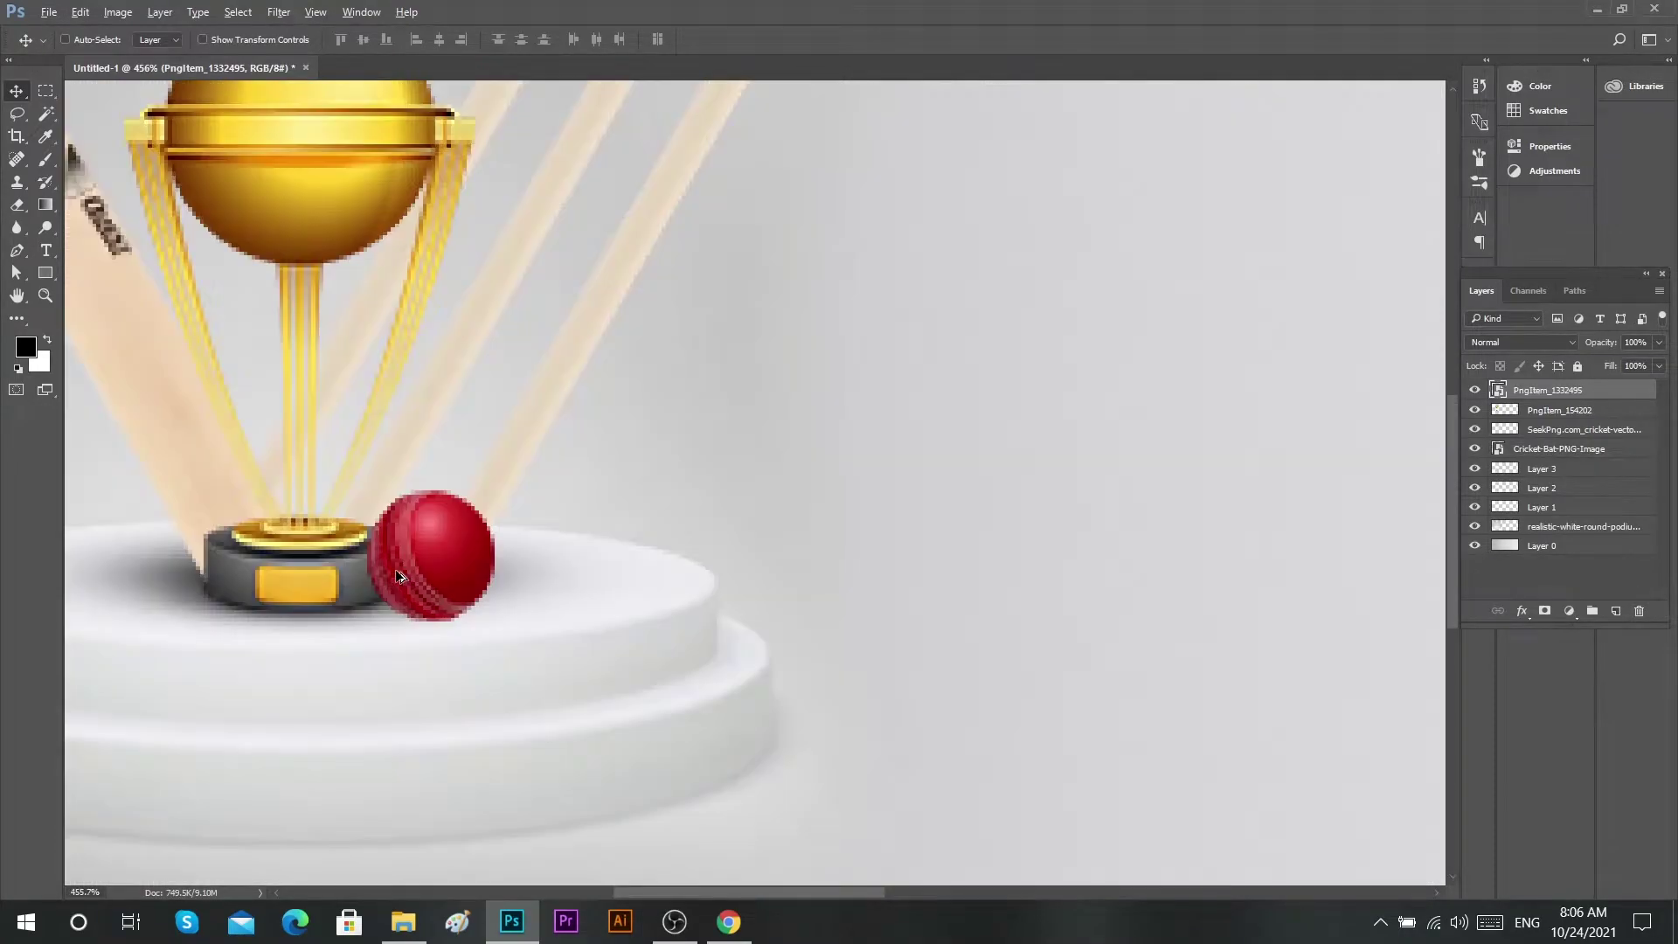
pyautogui.click(1475, 411)
pyautogui.click(1475, 429)
pyautogui.click(1475, 429)
pyautogui.click(1476, 468)
# - Show podium shadow Layer 3 again and select it, cancelling a trial transform
pyautogui.scroll(-3, 792, 503)
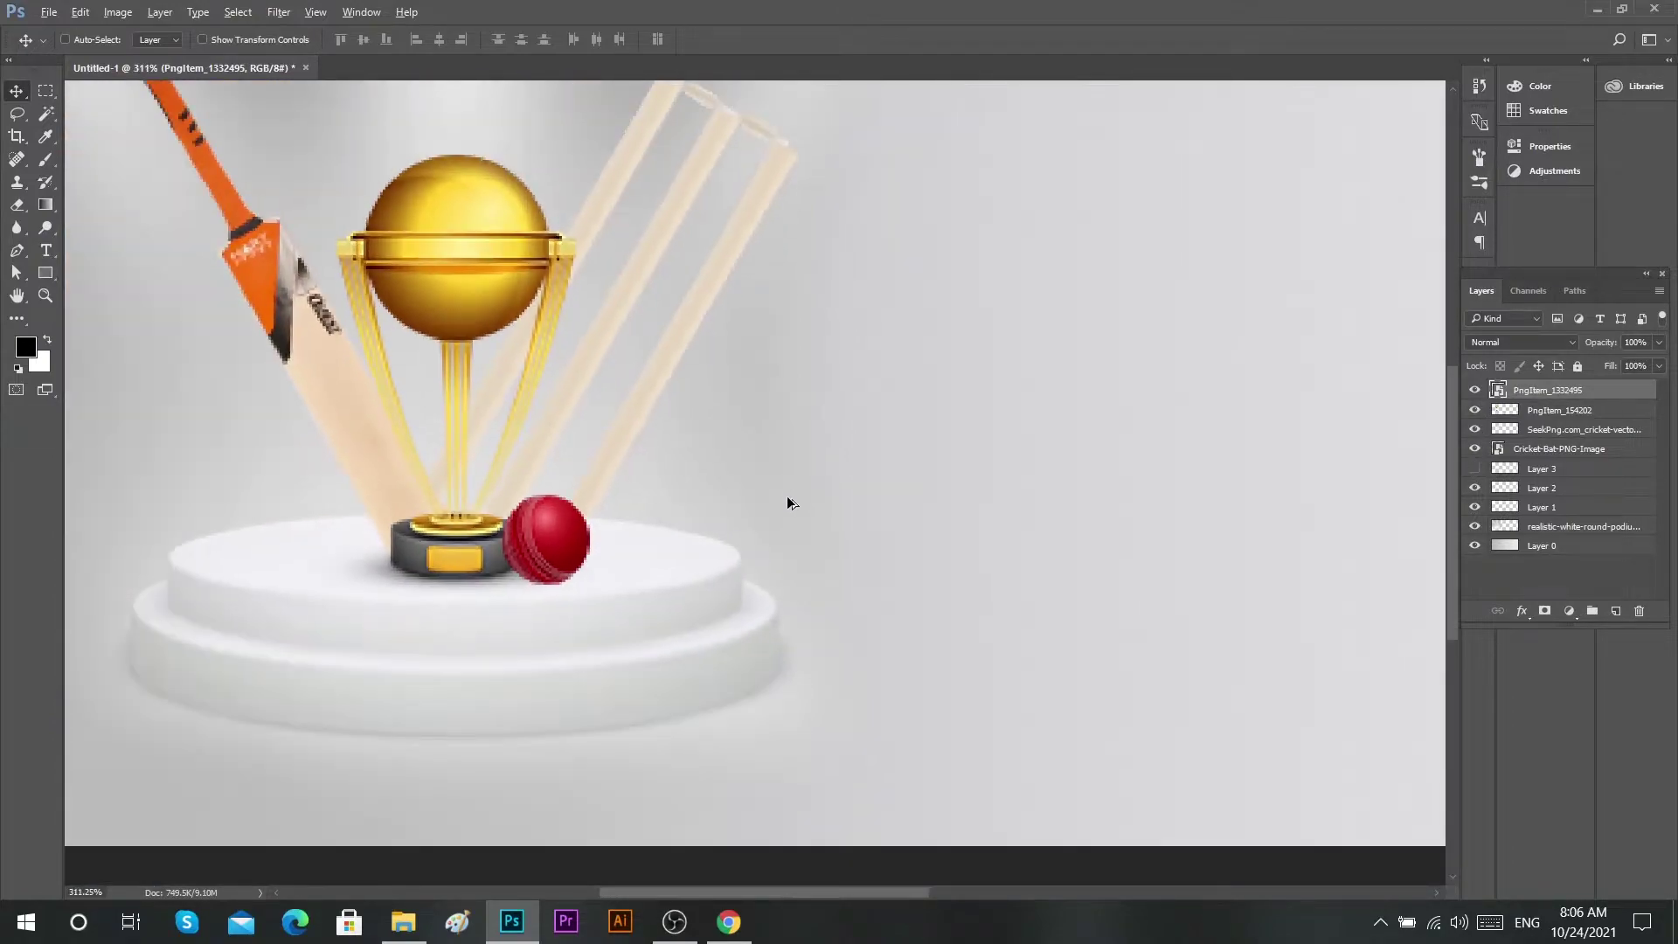
pyautogui.scroll(-2, 792, 503)
pyautogui.click(1476, 469)
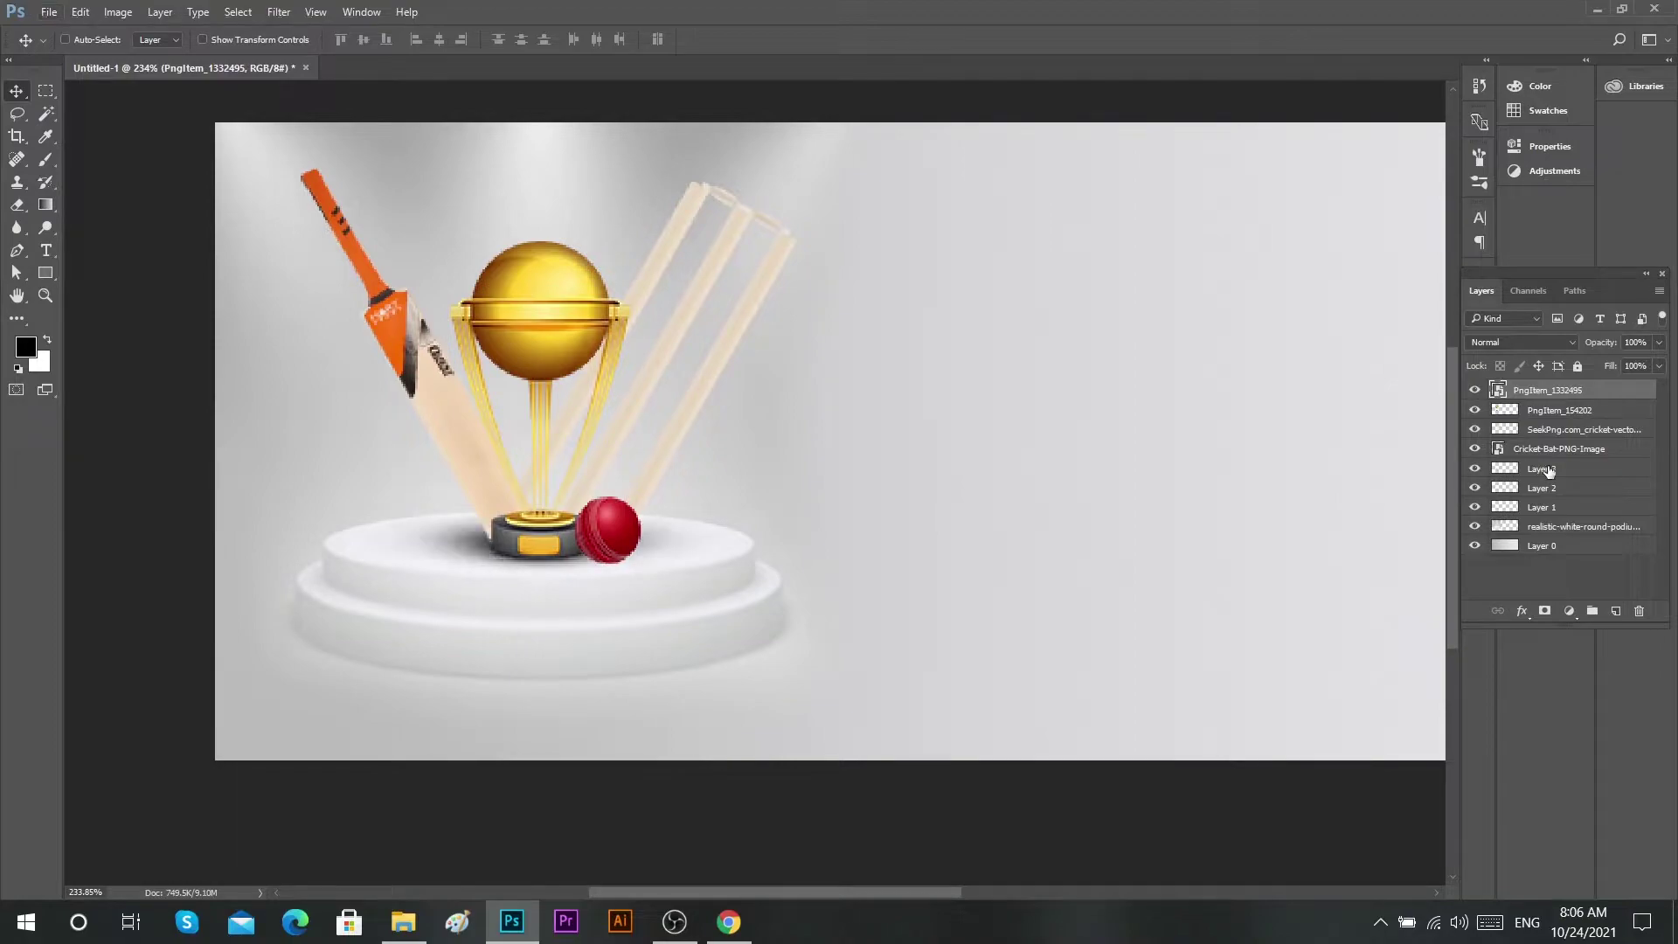
pyautogui.click(1543, 468)
pyautogui.hotkey('ctrl', 't')
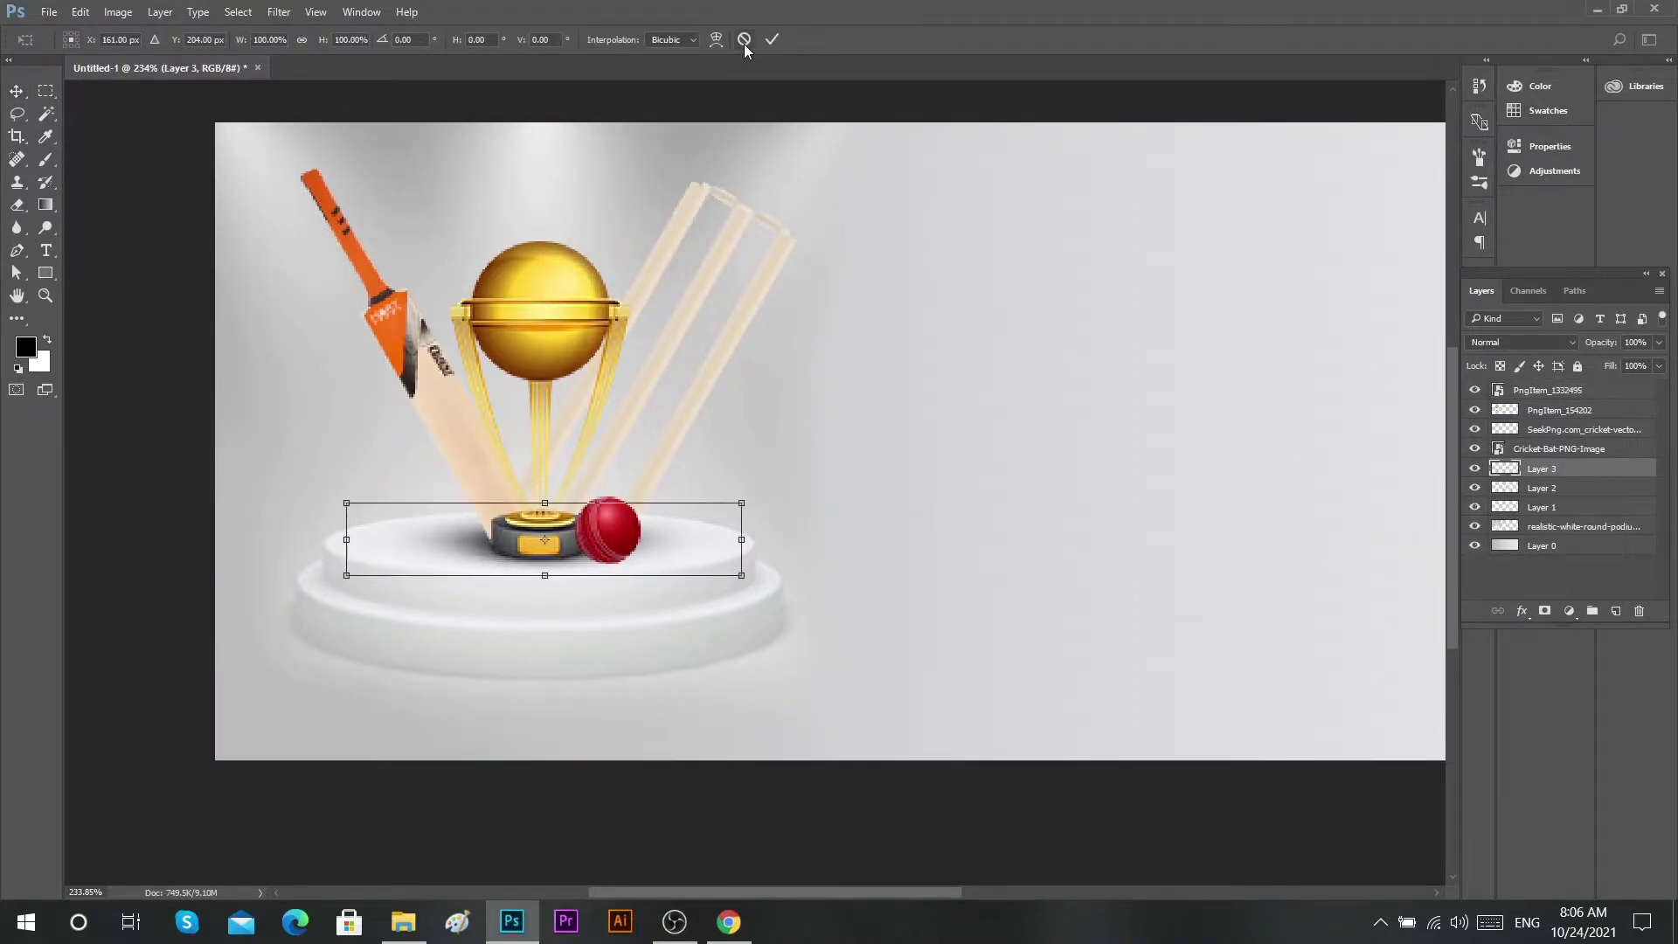
pyautogui.click(744, 40)
# - Duplicate the podium shadow into Layer 3 copy and compare it with the original
pyautogui.hotkey('ctrl', 'j')
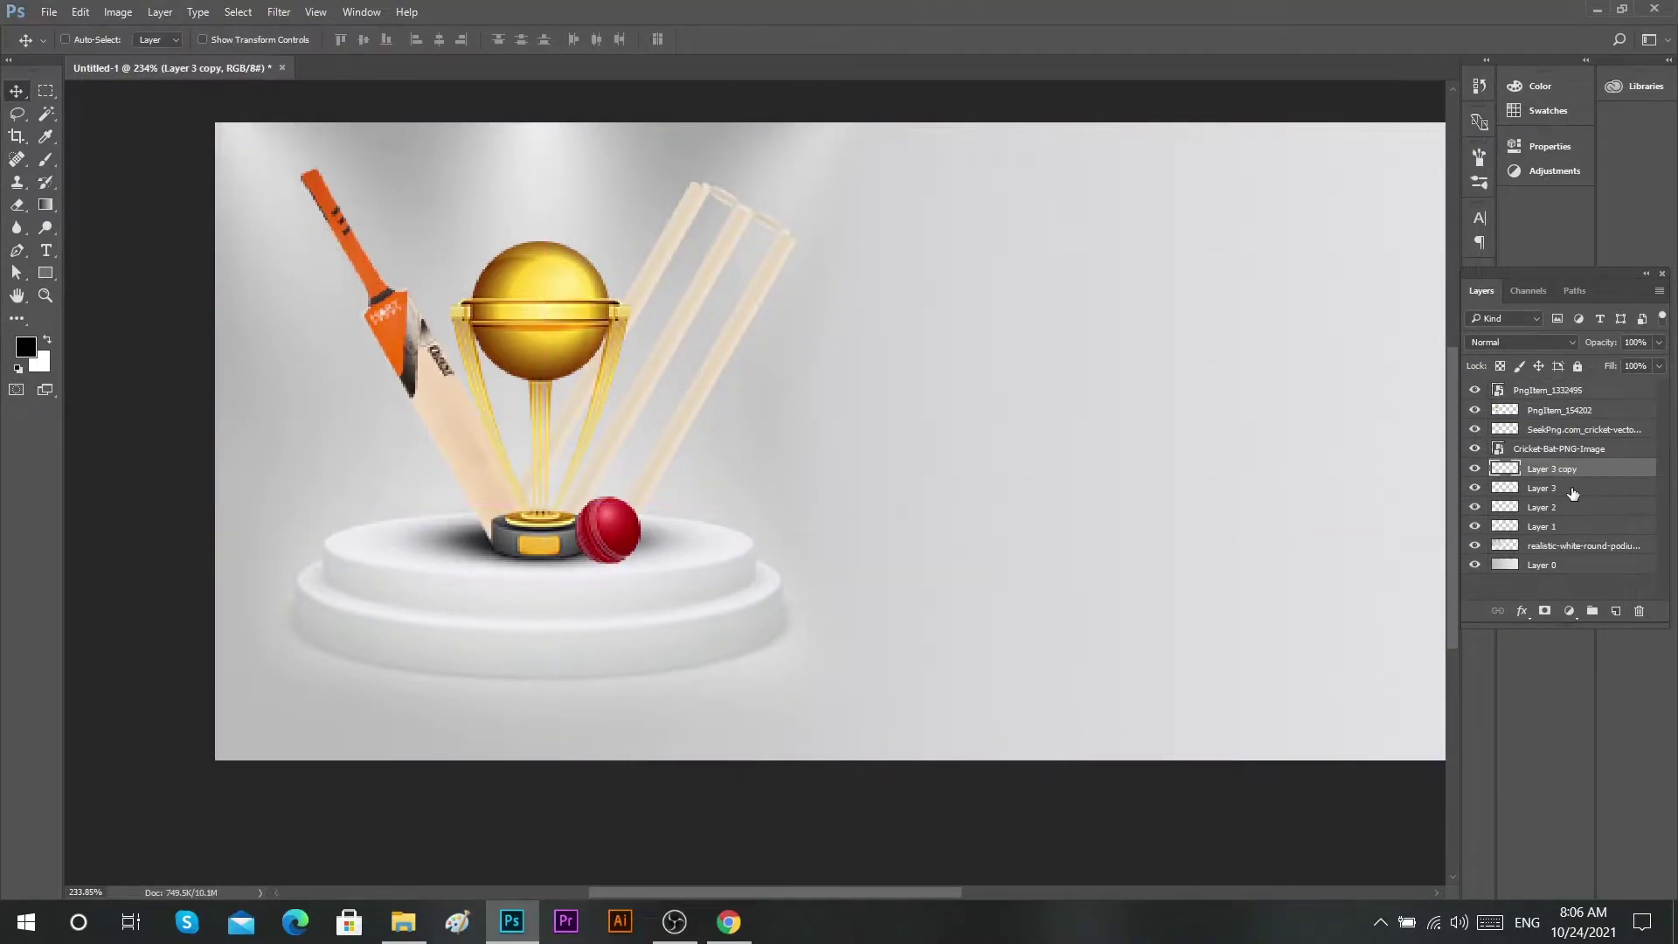
pyautogui.click(1476, 469)
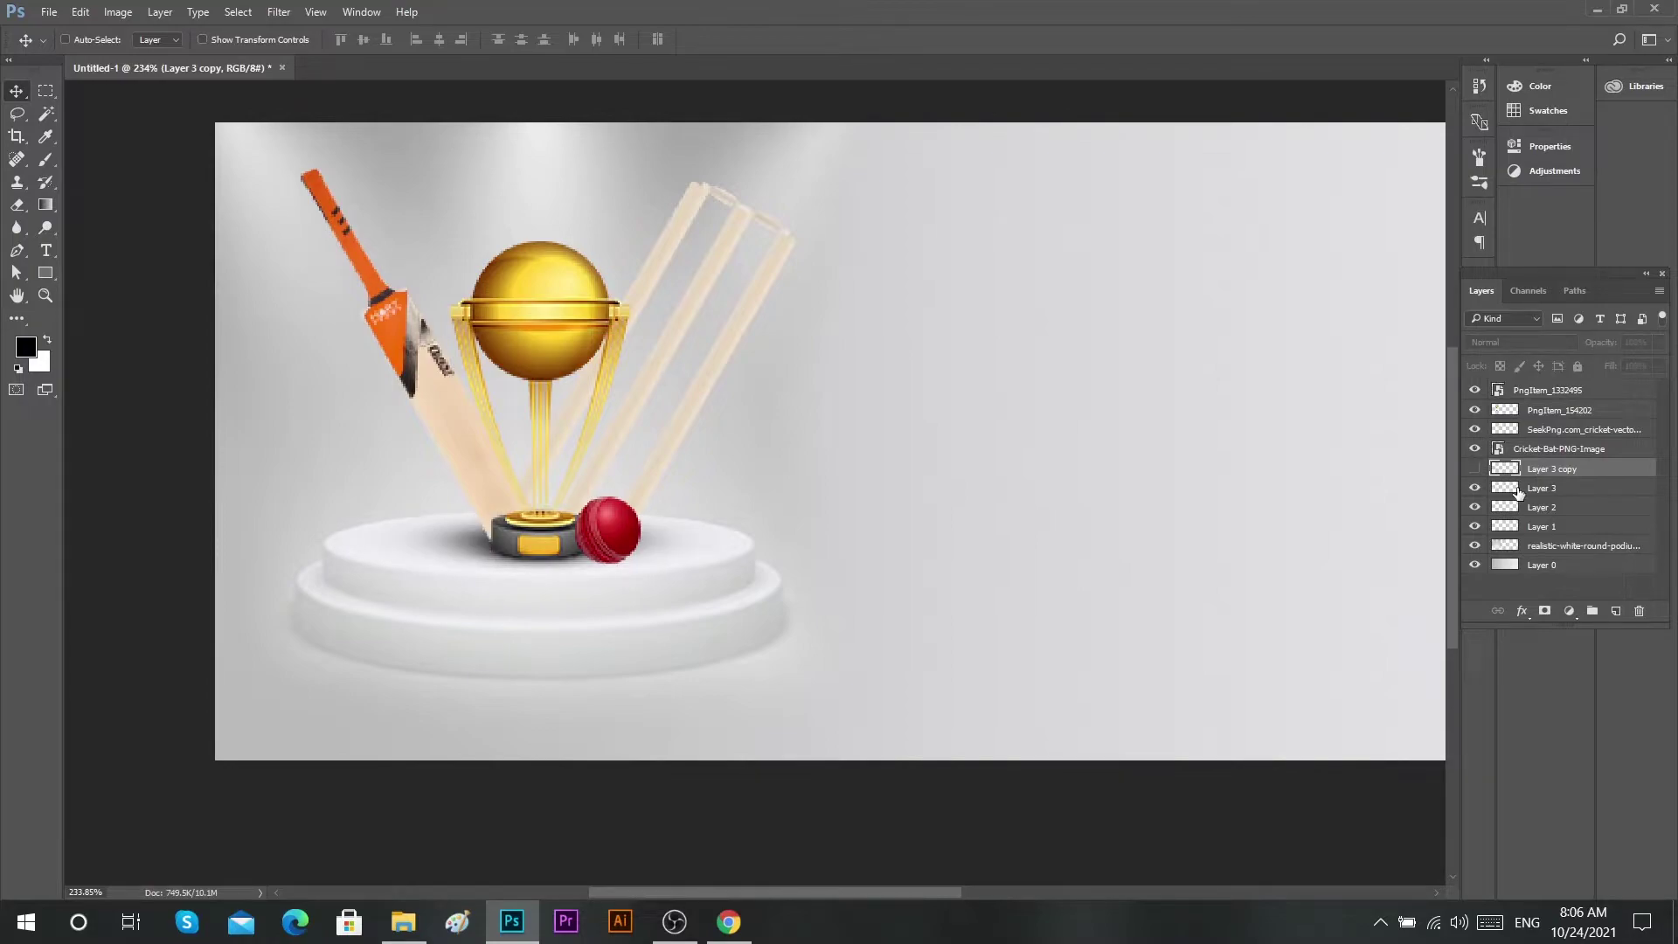
pyautogui.click(1513, 488)
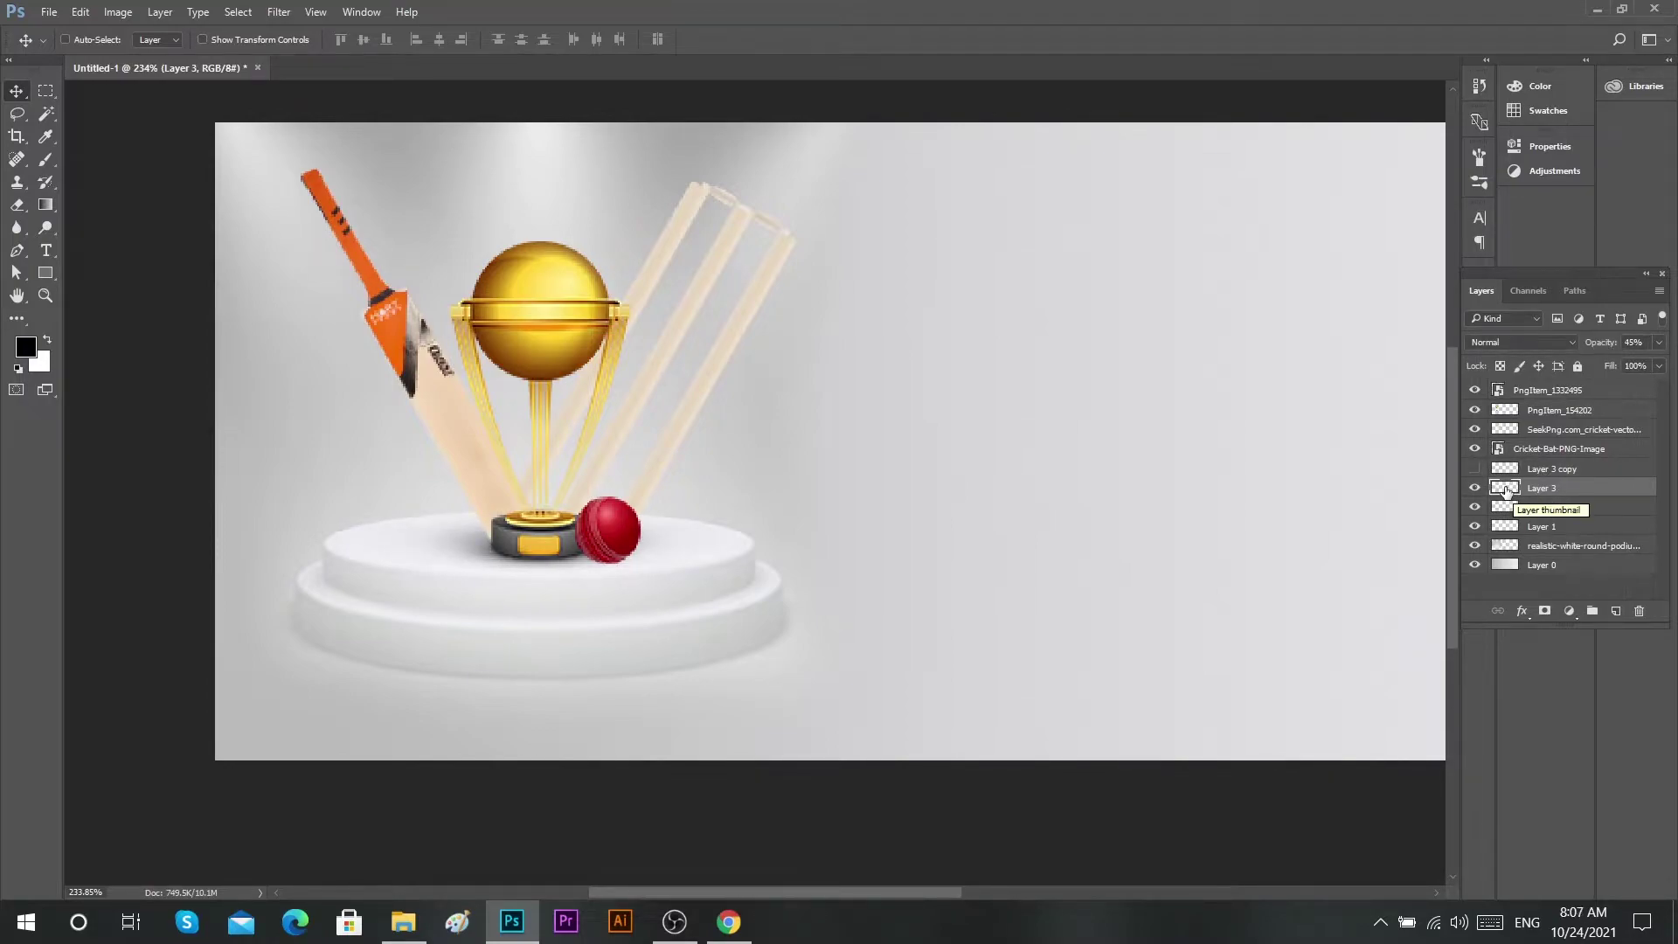
pyautogui.click(1547, 469)
pyautogui.click(1475, 470)
# - Shrink the copied shadow to about a third and position it beneath the red ball
pyautogui.hotkey('ctrl', 't')
pyautogui.moveTo(665, 548); pyautogui.dragTo(741, 572)
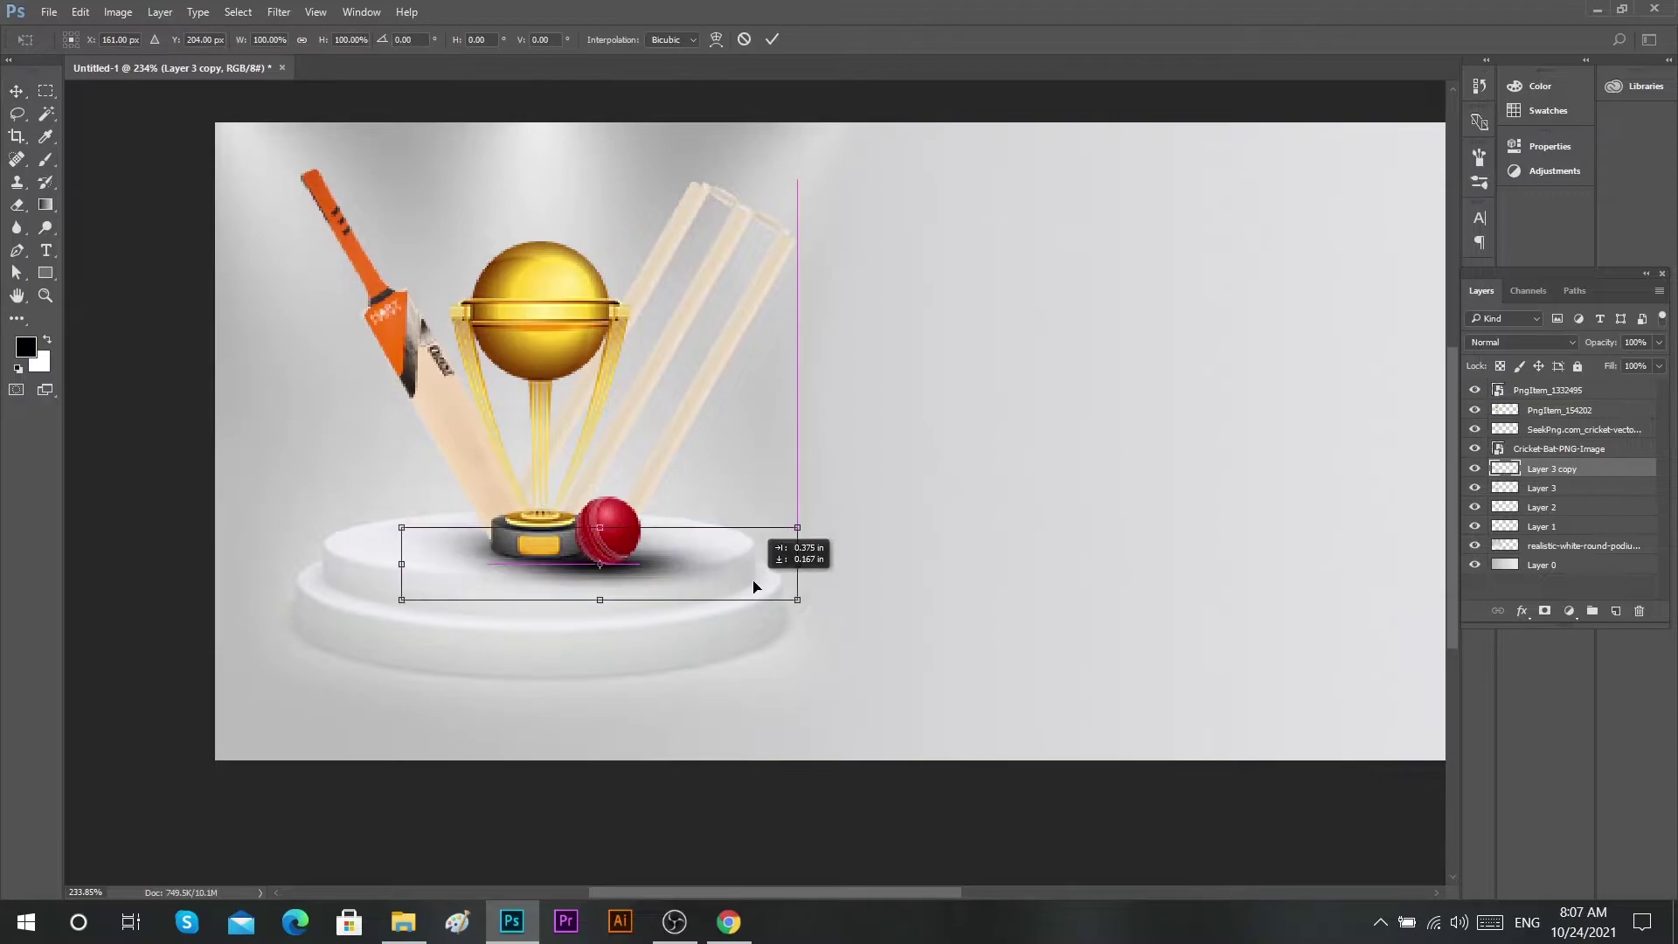
pyautogui.moveTo(819, 527)
pyautogui.mouseDown()
pyautogui.moveTo(674, 546)
pyautogui.moveTo(605, 582)
pyautogui.mouseUp()
pyautogui.scroll(5, 611, 566)
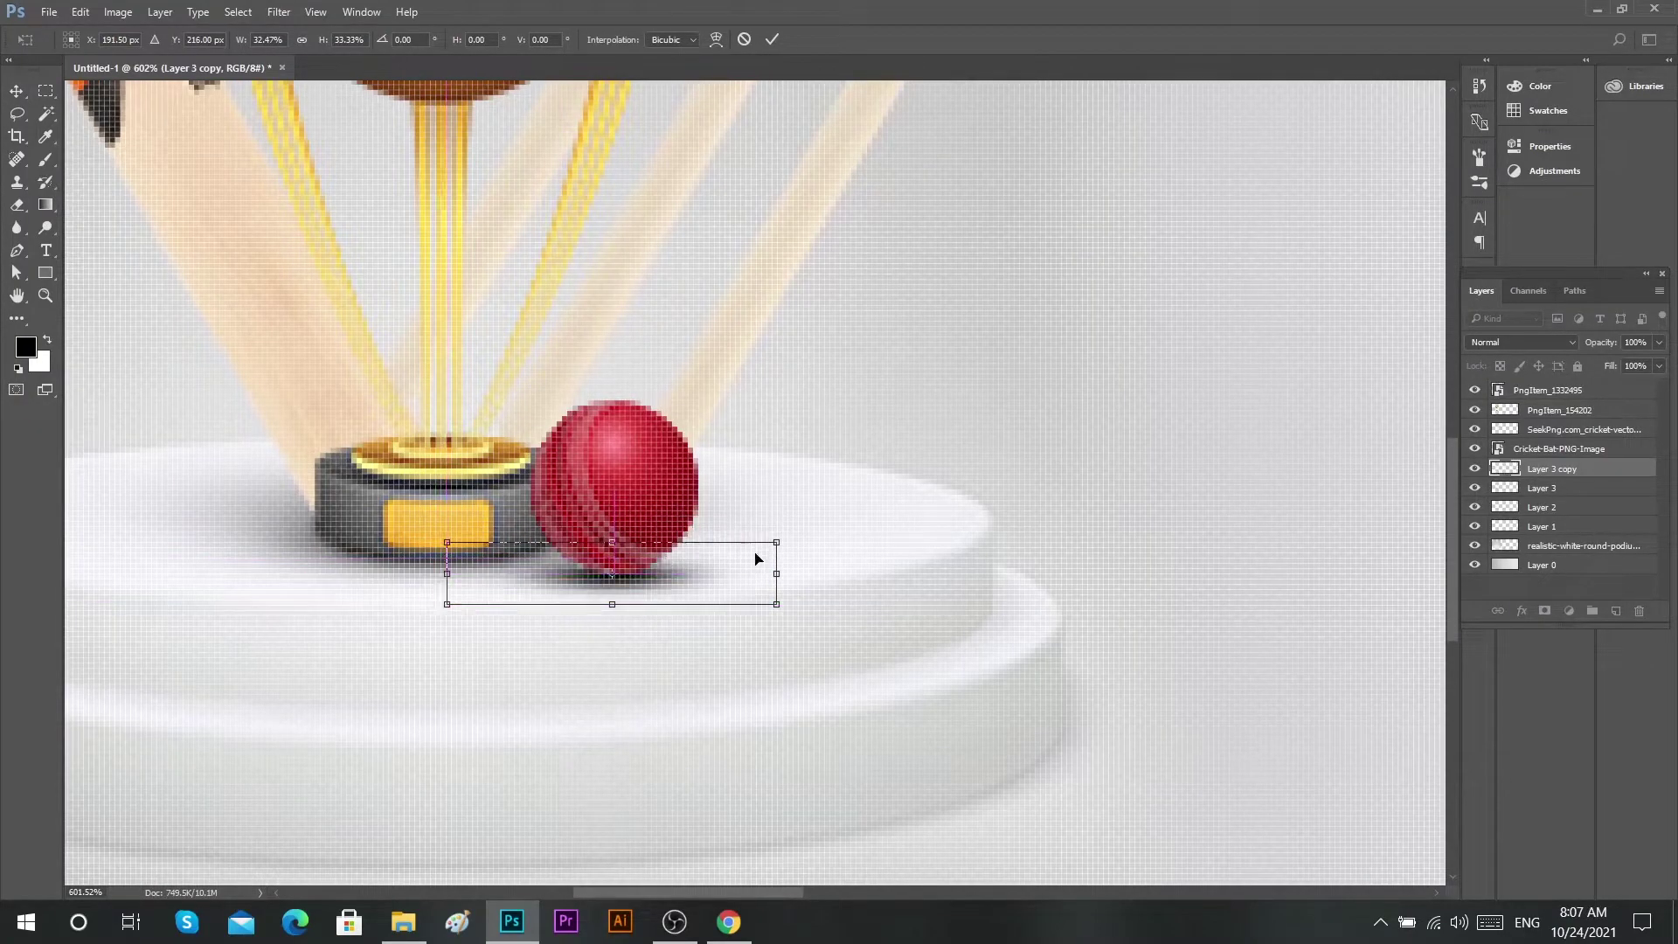
pyautogui.moveTo(777, 574); pyautogui.dragTo(654, 564)
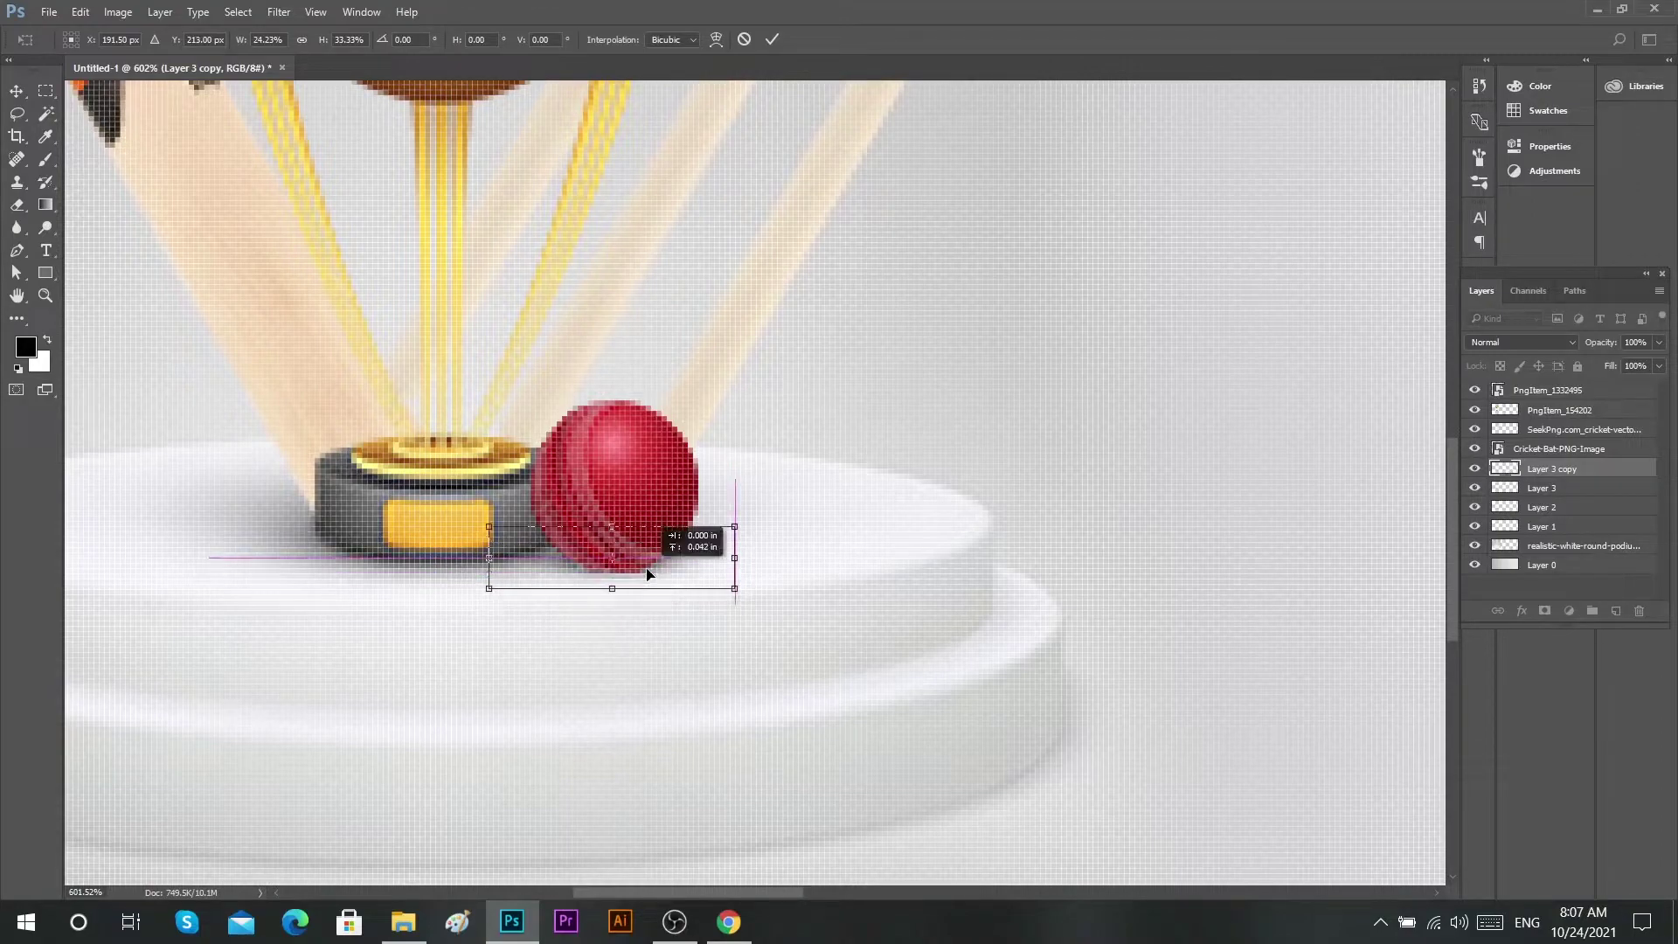
pyautogui.press('Down')
pyautogui.press('Left')
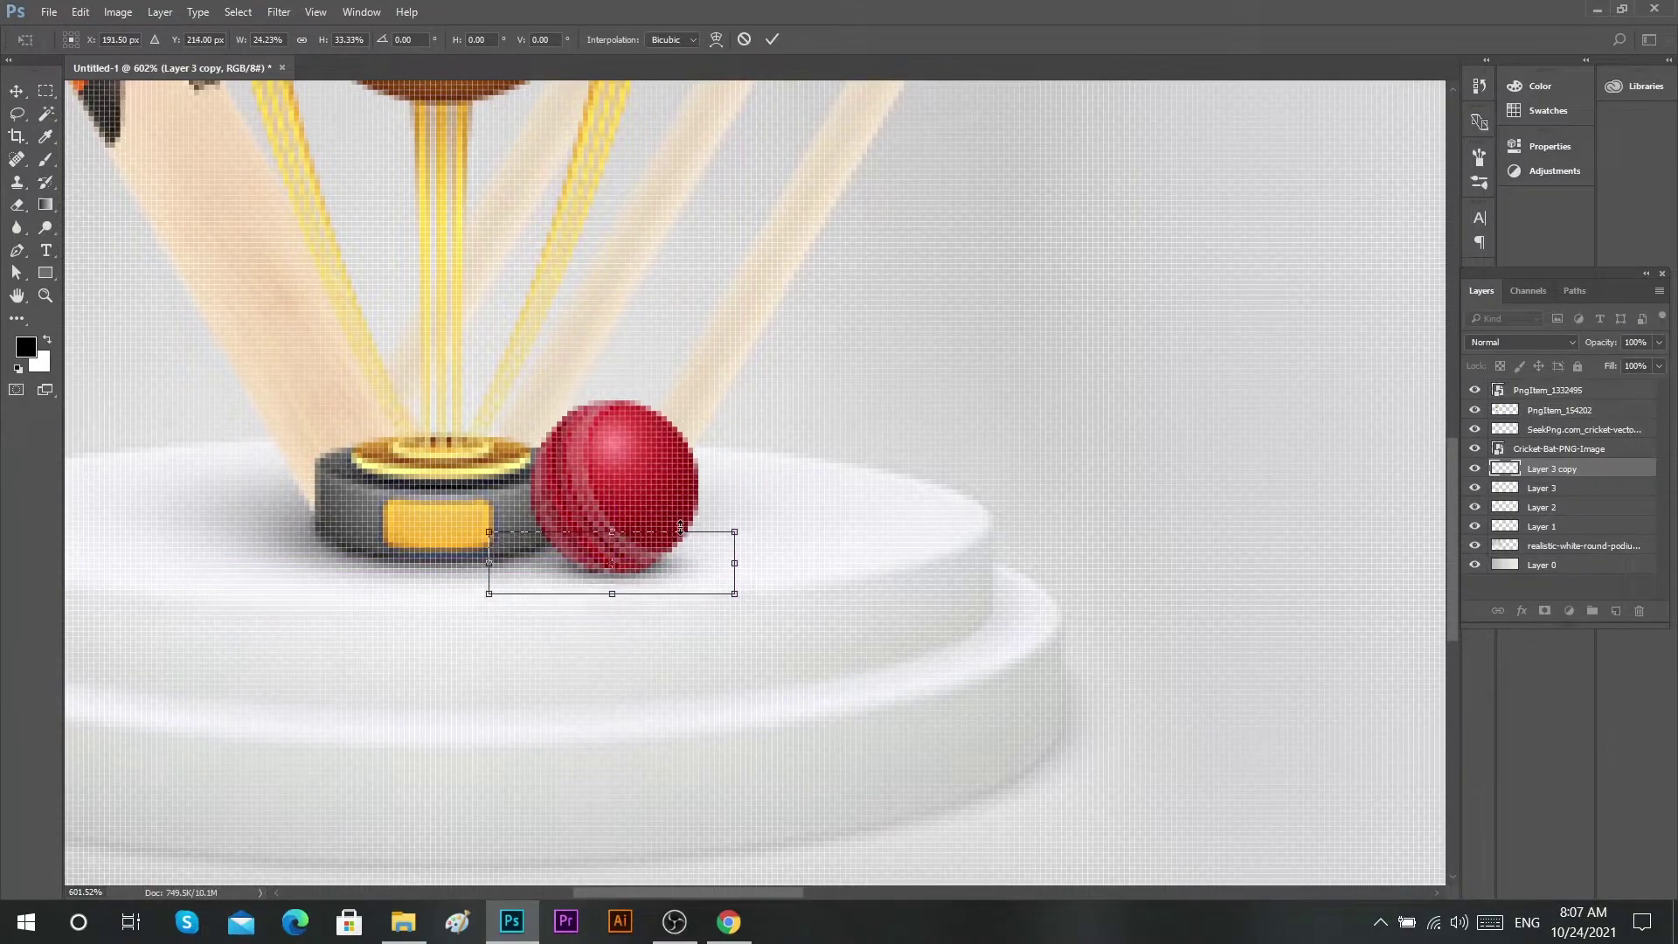
pyautogui.click(773, 40)
# - Fit the banner on screen and select the stadium image 5205447 in the image folder
pyautogui.rightClick(669, 393)
pyautogui.click(699, 399)
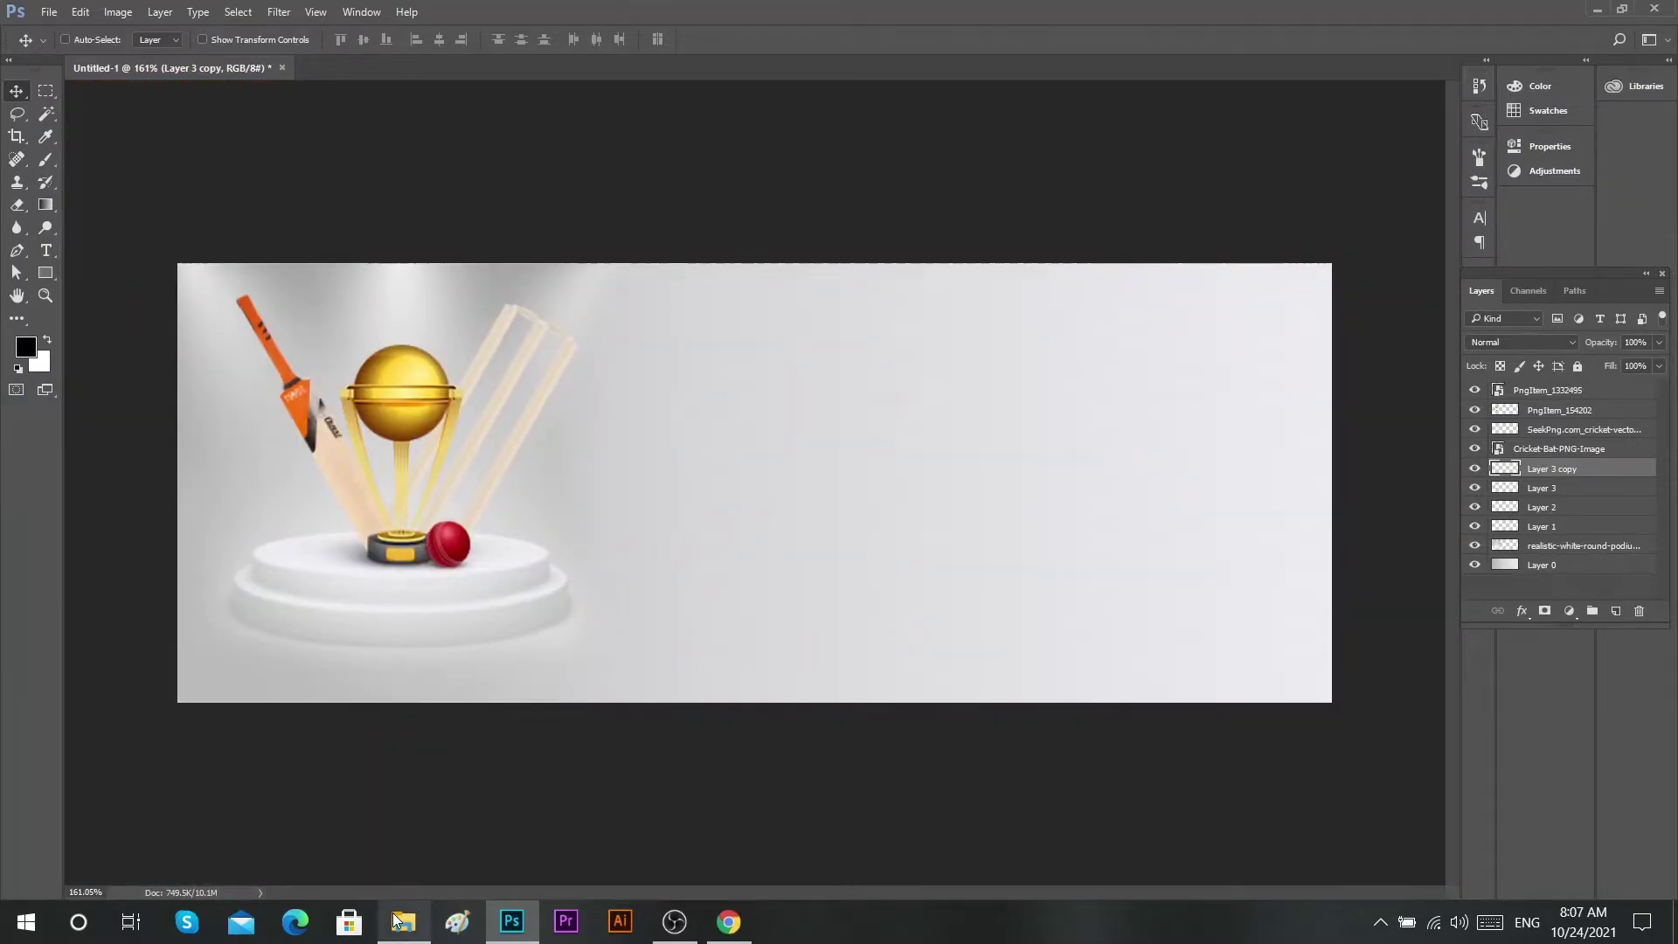
pyautogui.click(403, 922)
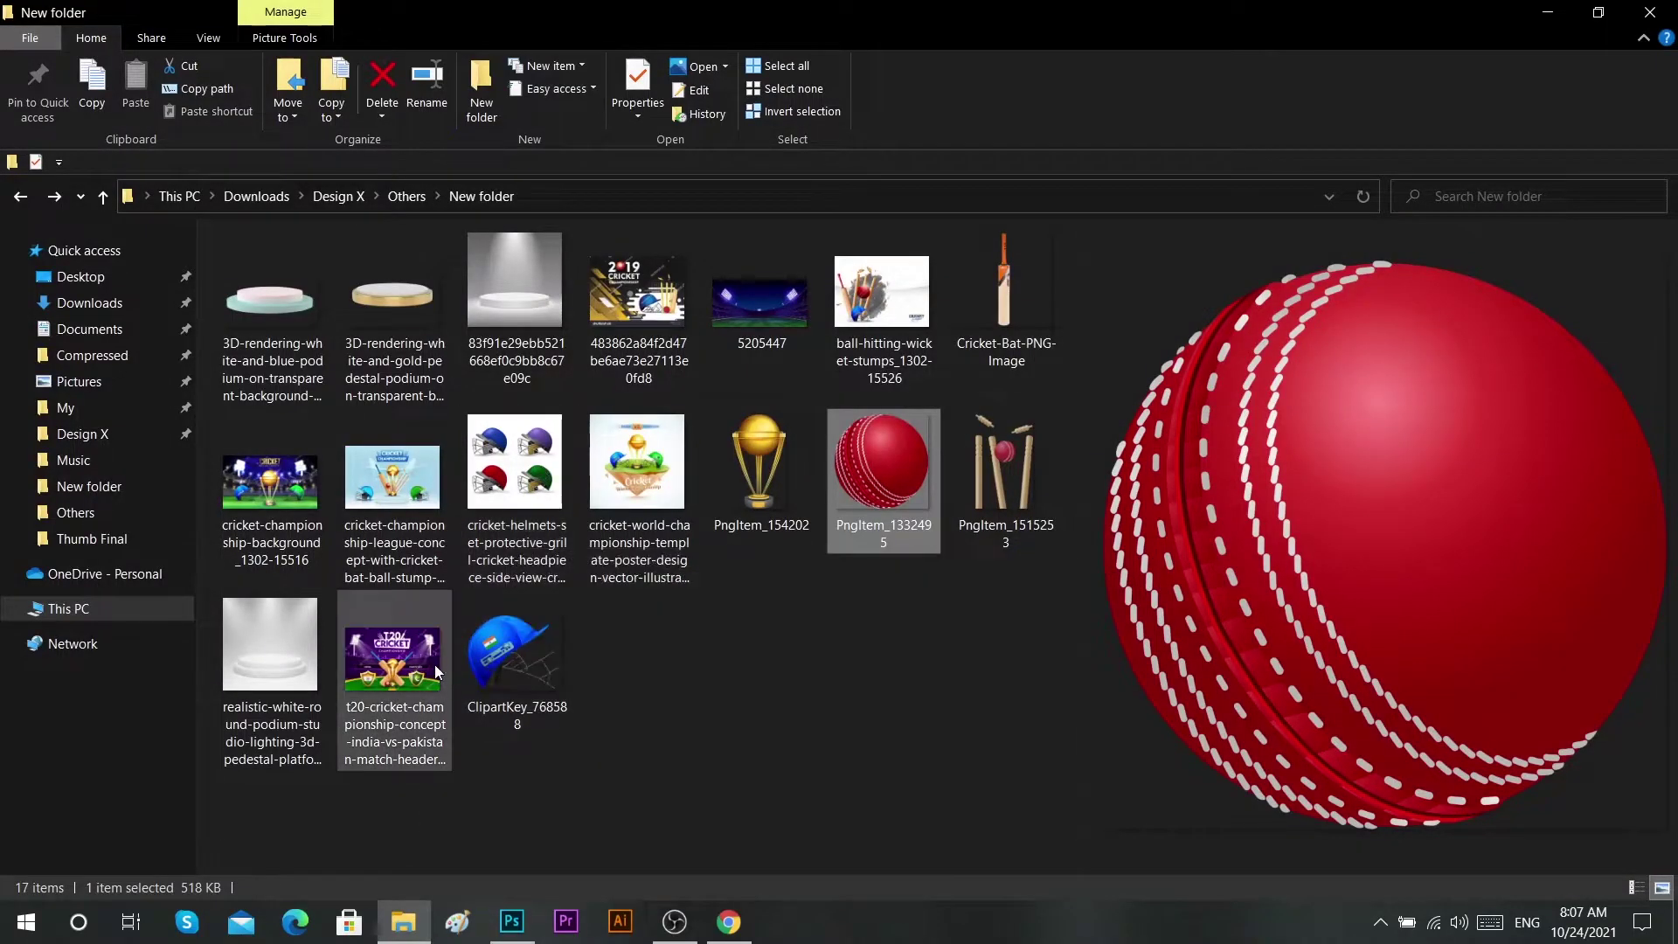
pyautogui.click(804, 302)
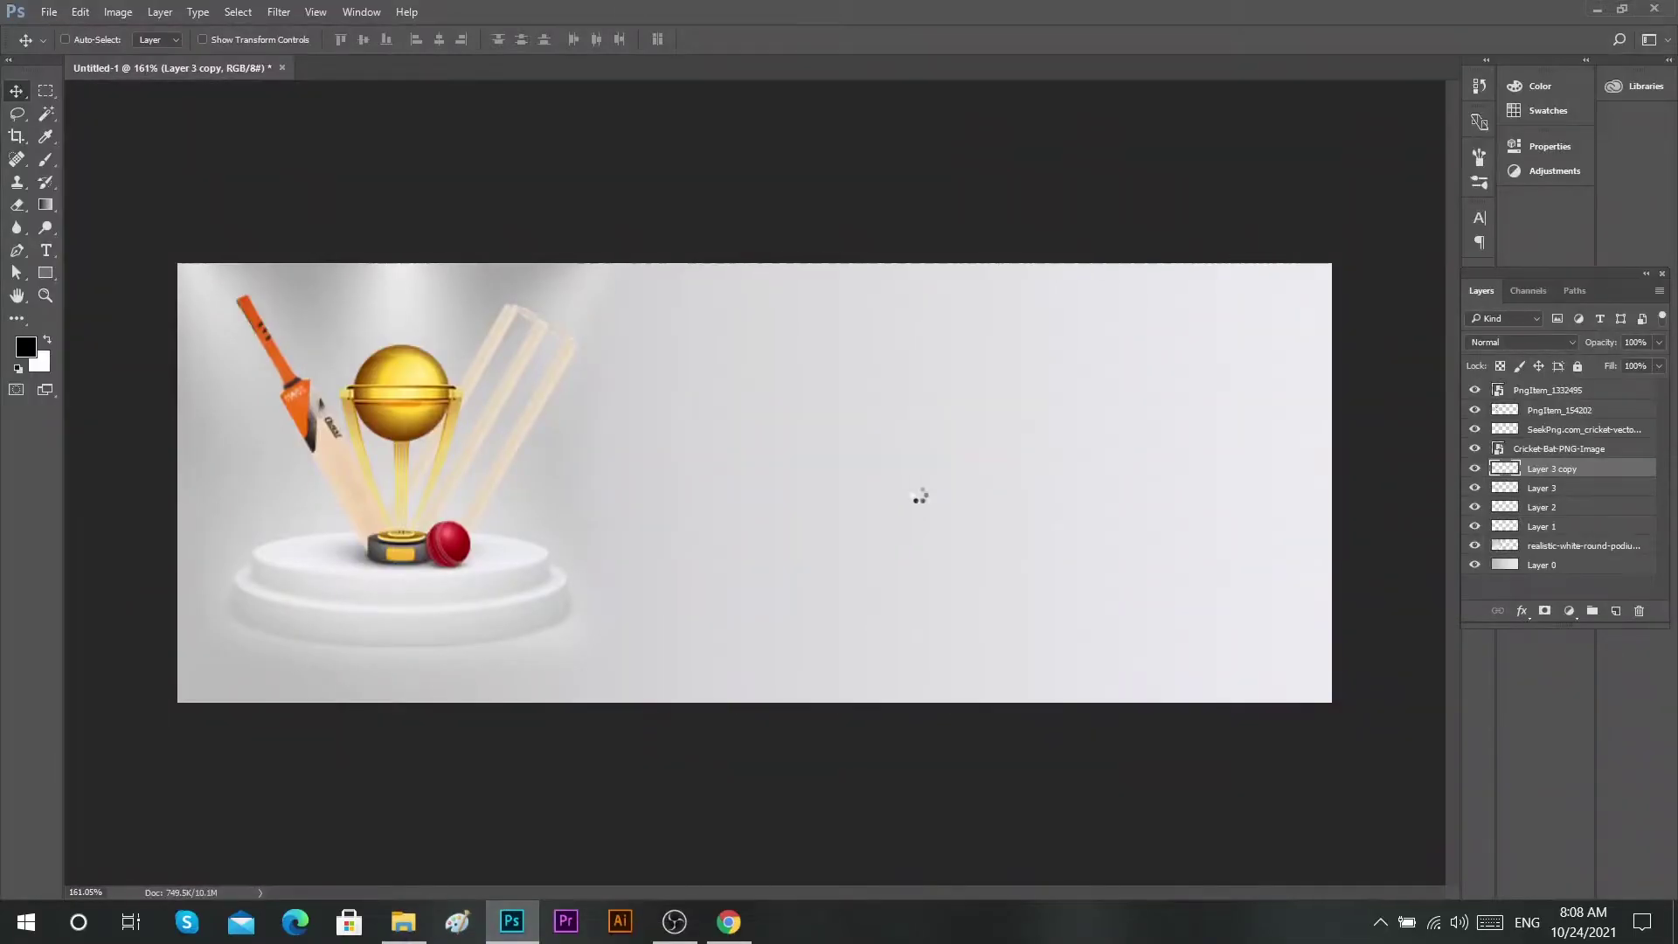
# - Place the stadium image 5205447 into the banner, scaled to cover the whole document
pyautogui.moveTo(545, 731); pyautogui.dragTo(1025, 469)
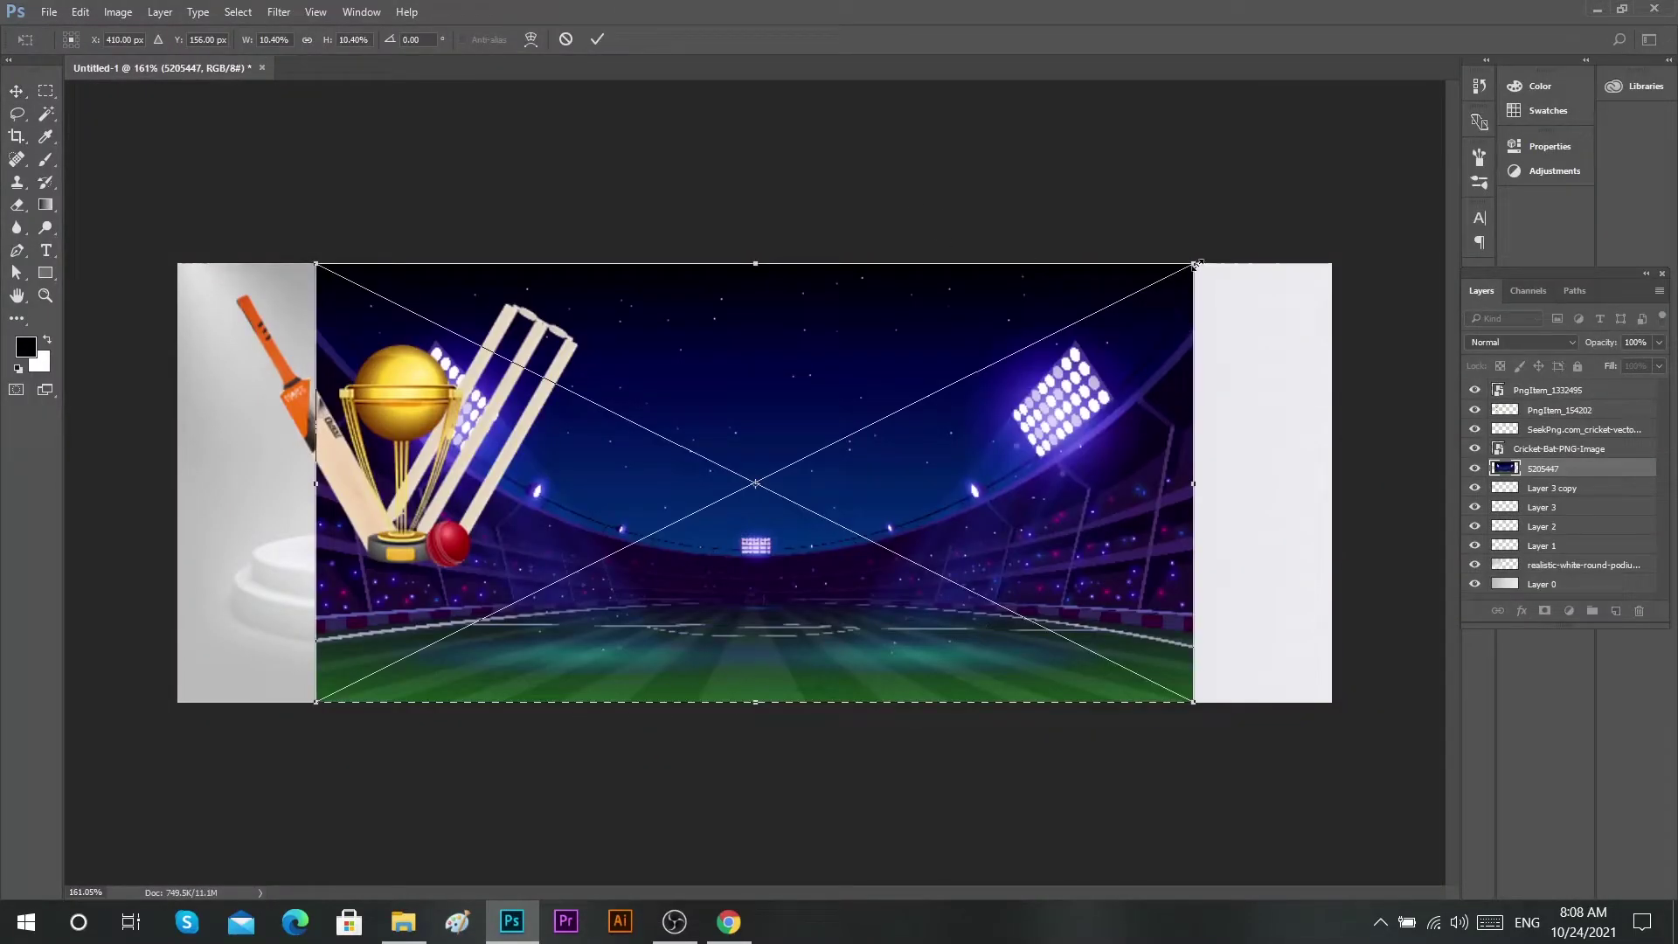
pyautogui.moveTo(1196, 264); pyautogui.dragTo(1354, 232)
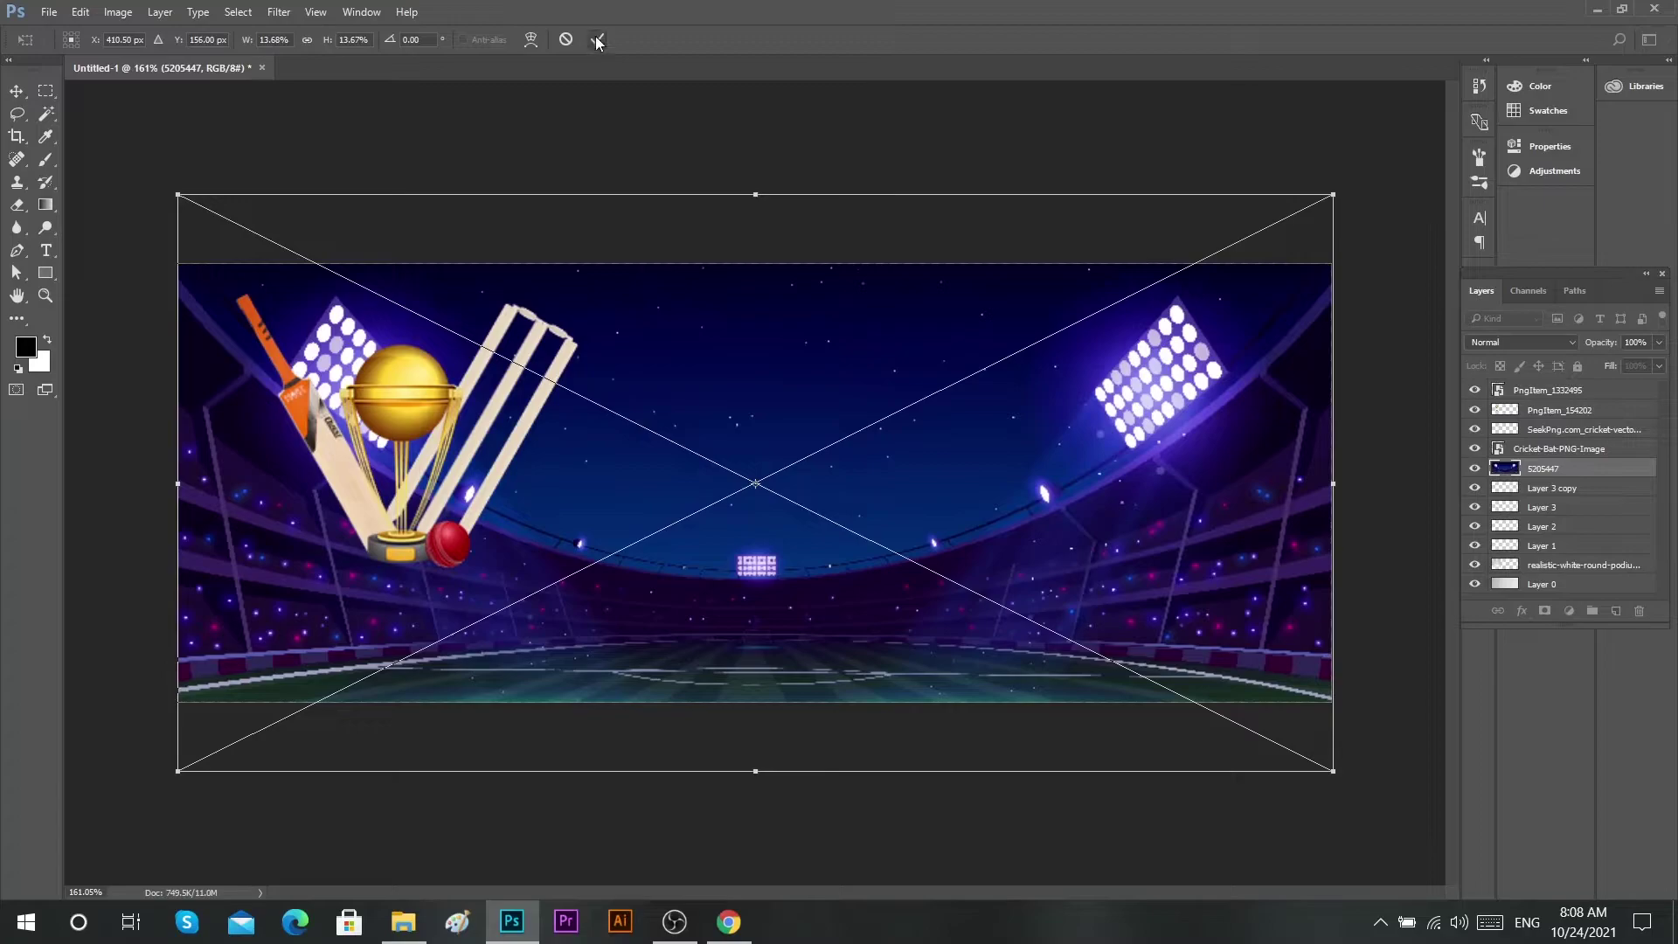
pyautogui.click(1572, 342)
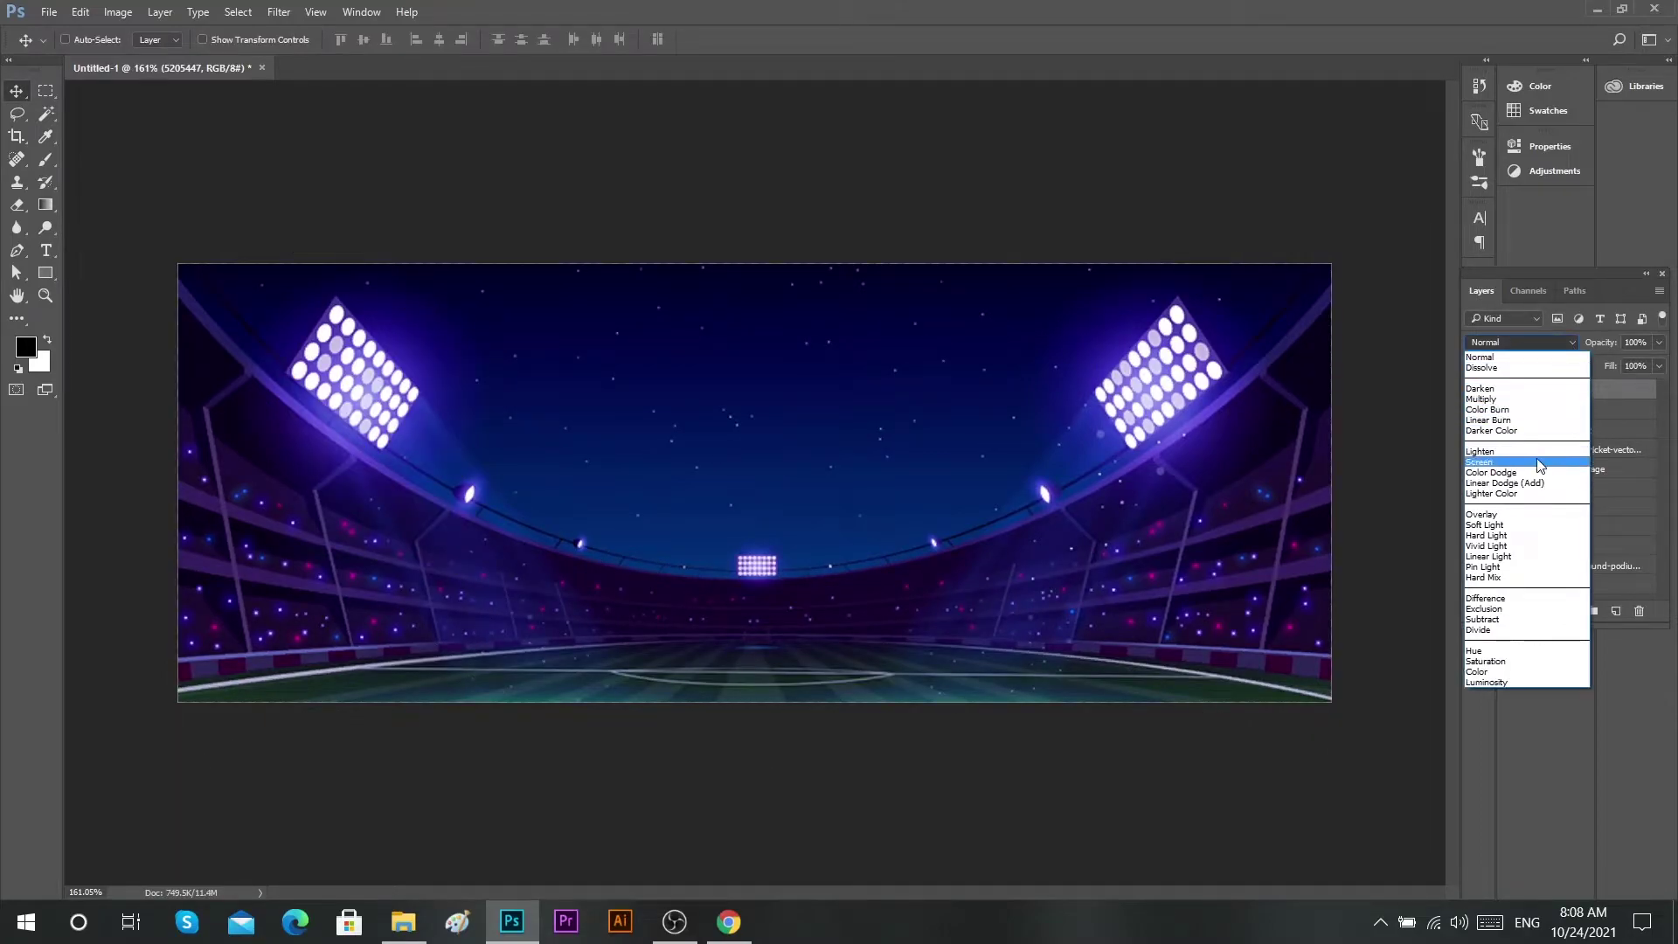
# - Cycle the stadium layer's blend modes, ending on Darker Color
pyautogui.click(1513, 358)
pyautogui.press('Down')
pyautogui.press('Down')
pyautogui.press('Down')
pyautogui.press('Down')
pyautogui.press('Down')
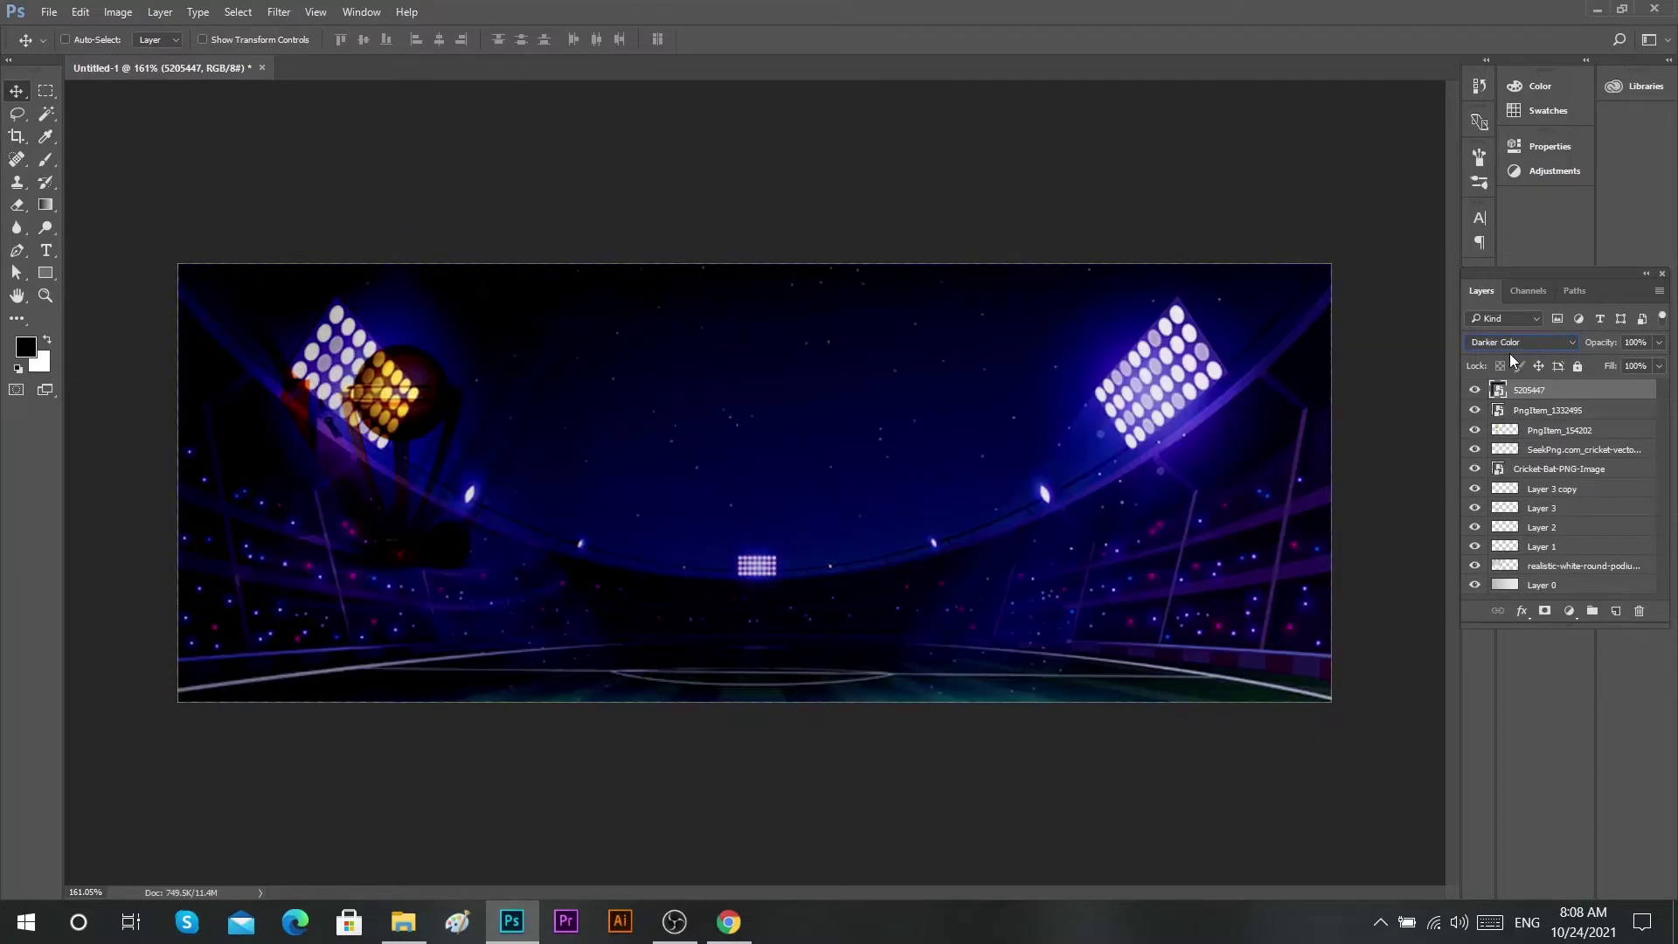
pyautogui.press('Down')
pyautogui.press('Down')
pyautogui.press('Down')
pyautogui.press('Down')
pyautogui.press('Down')
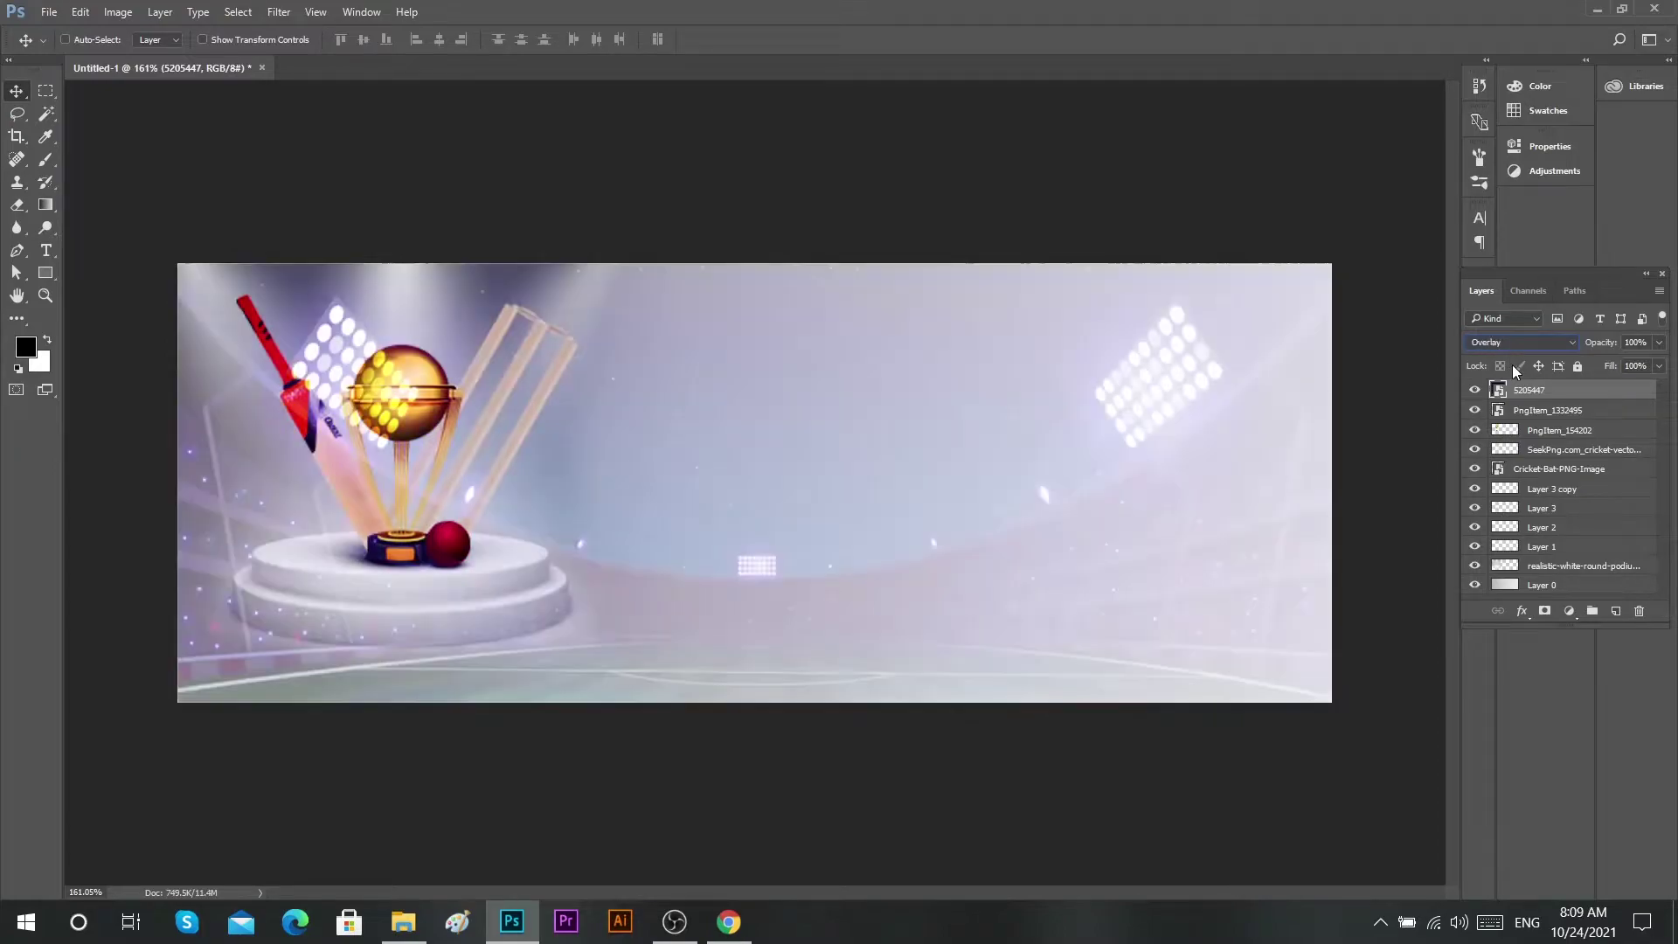
# - Rasterize the stadium layer and set the Eraser to 50% opacity and 3% flow
pyautogui.press('e')
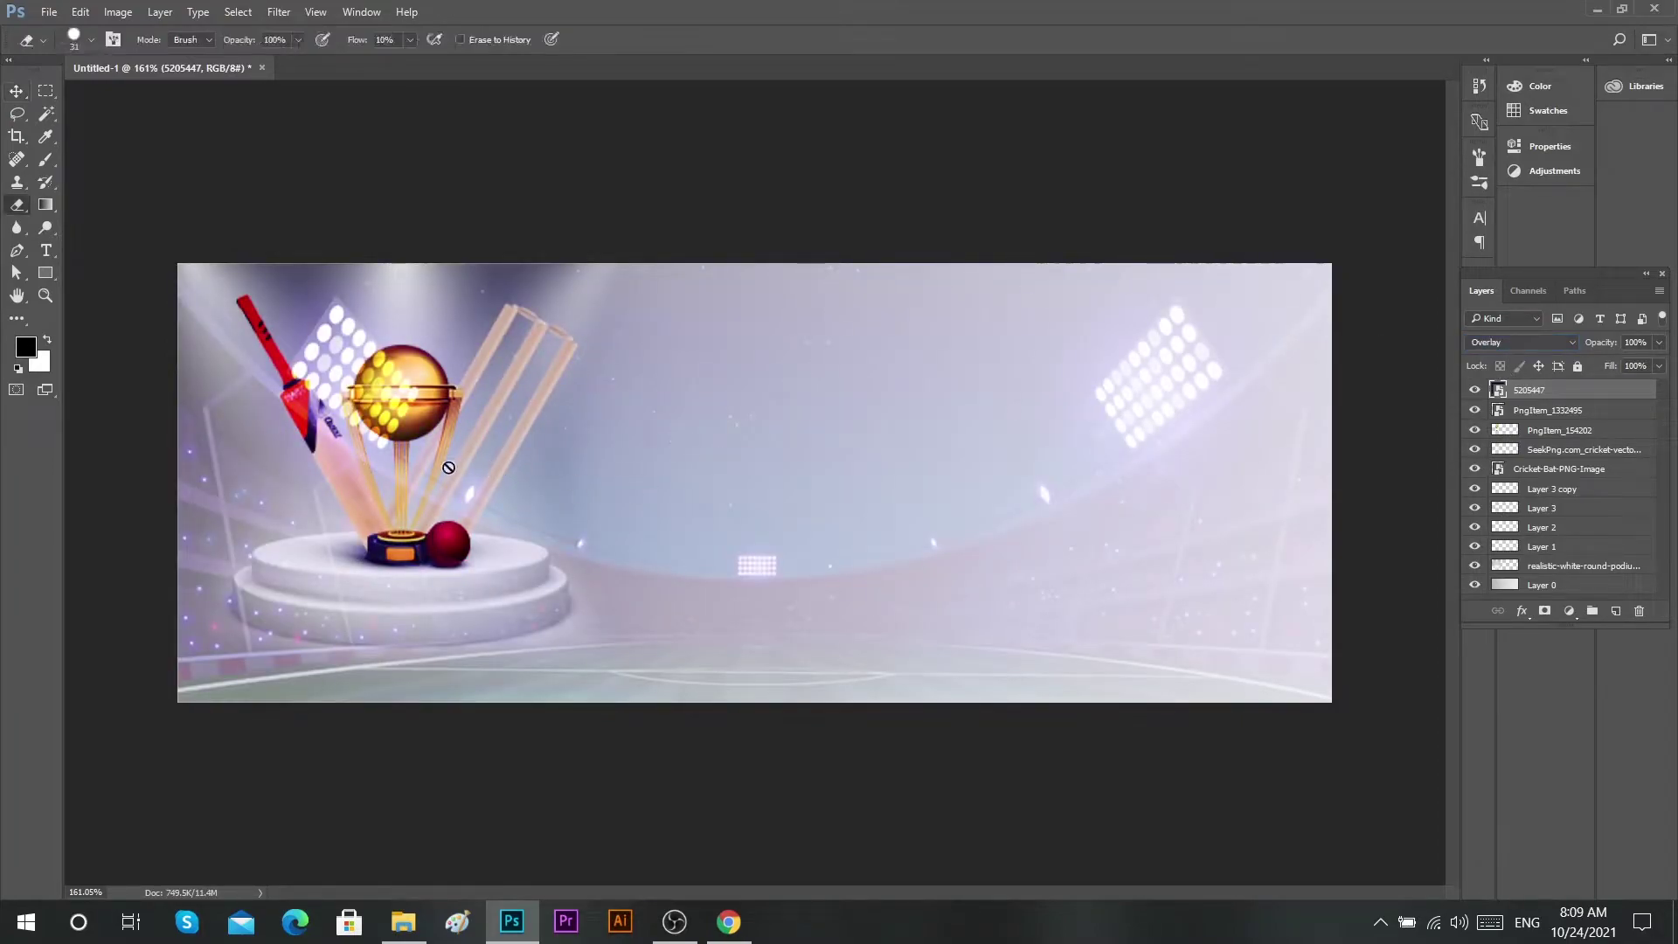
pyautogui.click(425, 503)
pyautogui.click(800, 360)
pyautogui.press('5')
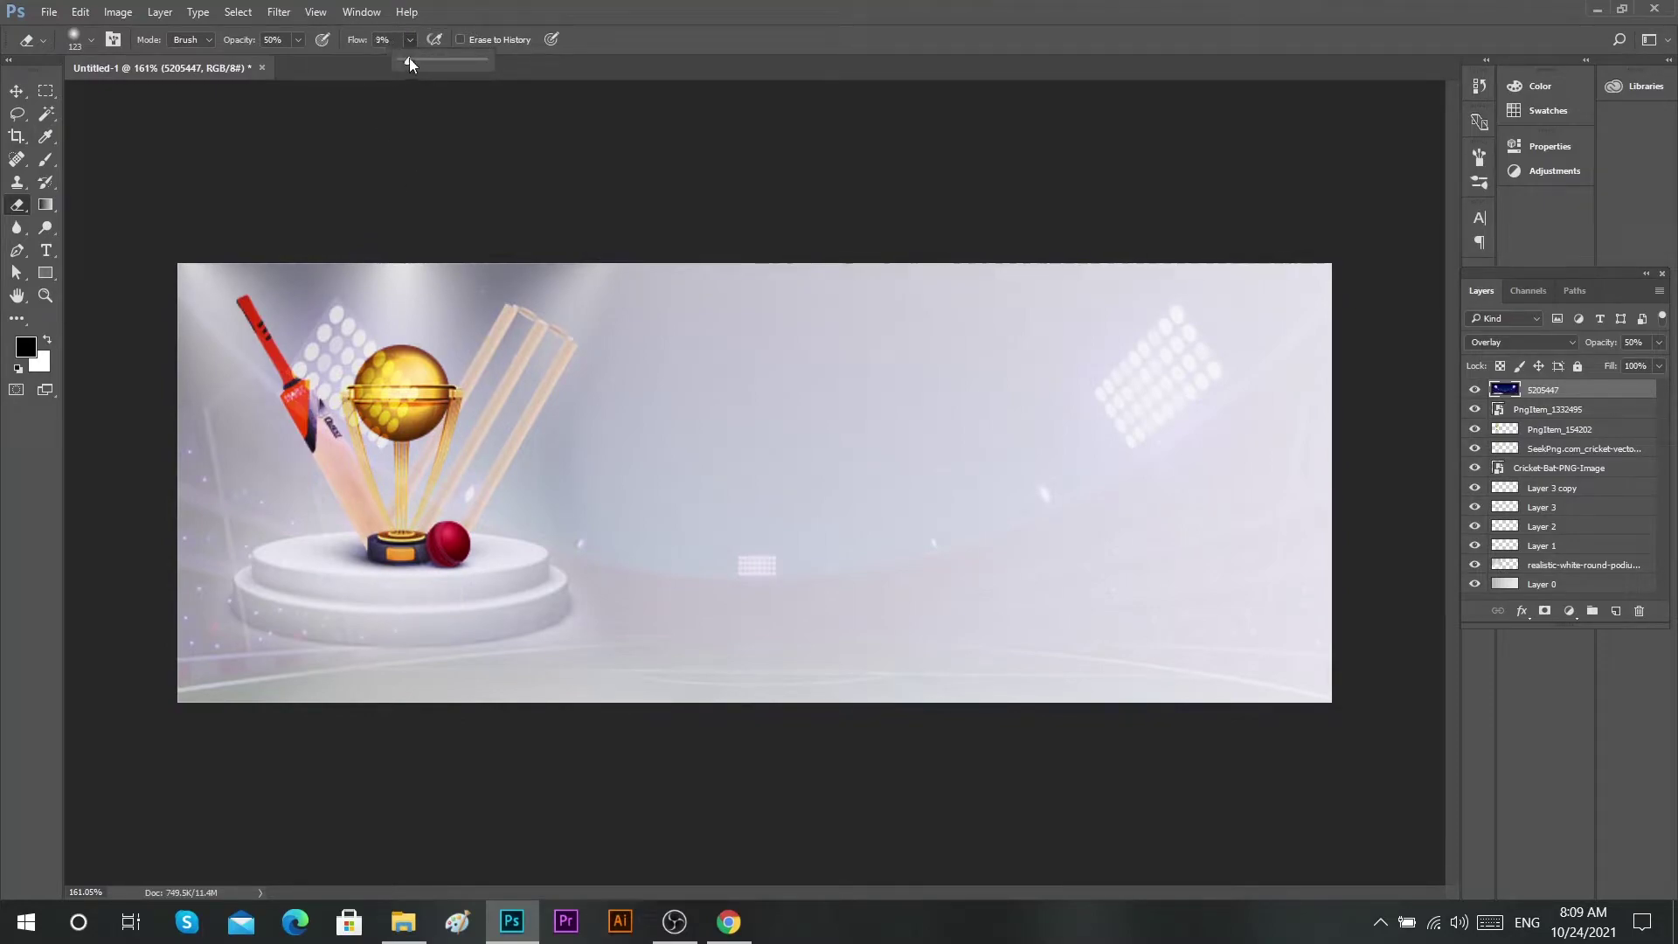
pyautogui.moveTo(409, 58); pyautogui.dragTo(399, 57)
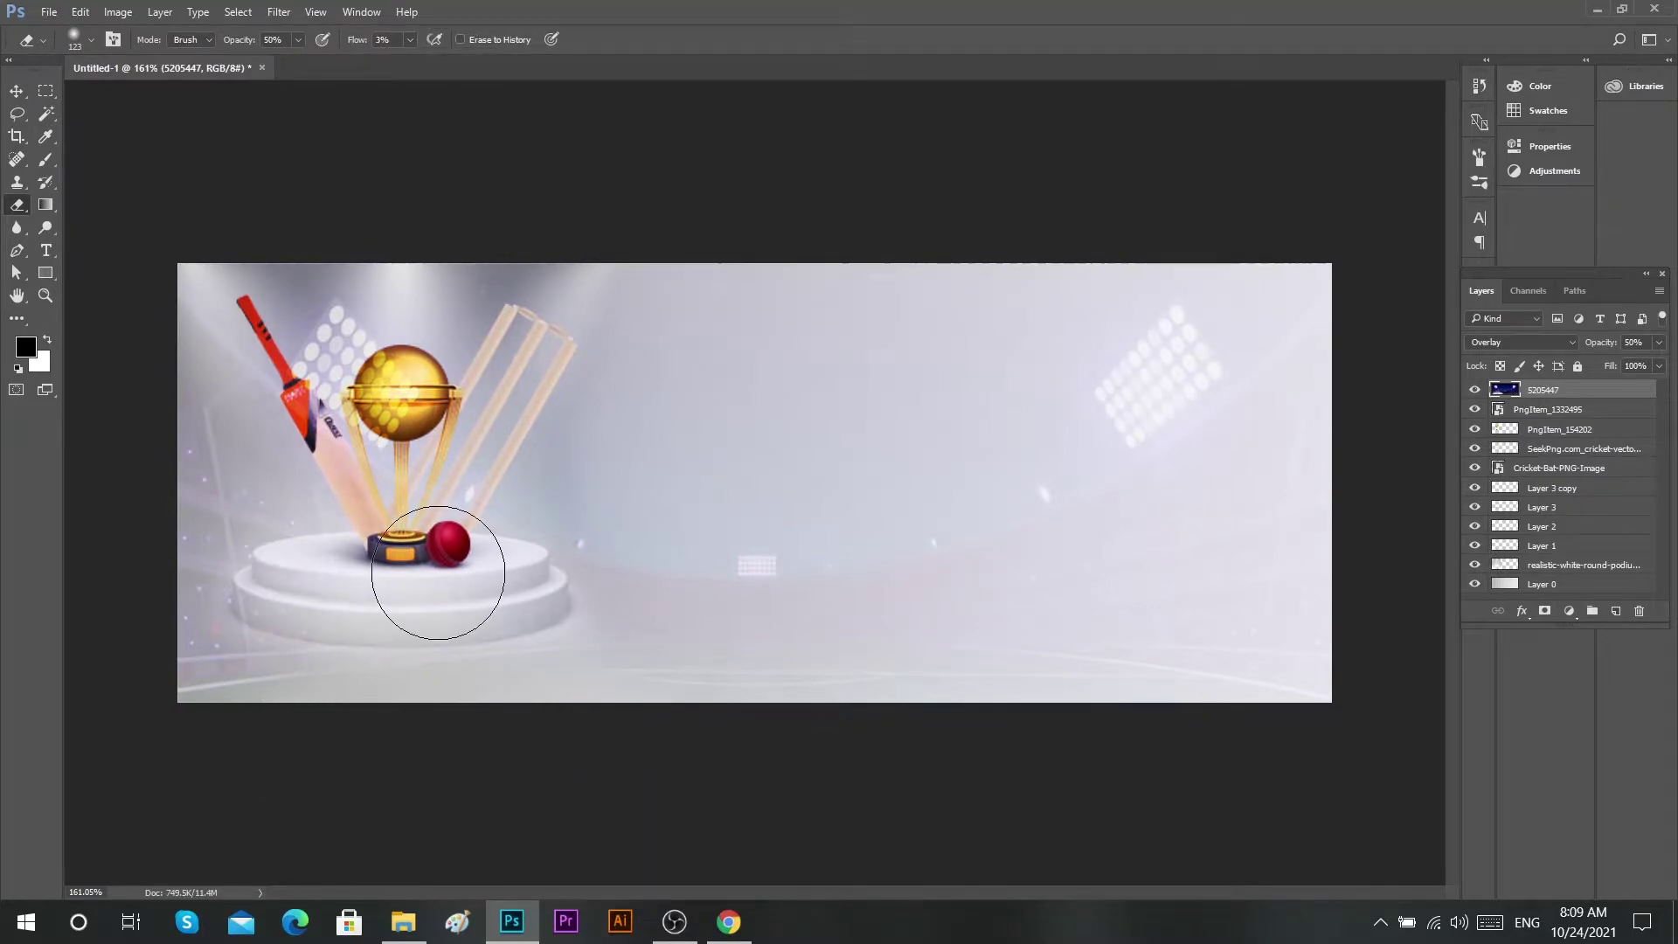
# - Erase the overlay texture off the trophy and podium, then return to the image folder
pyautogui.moveTo(438, 573); pyautogui.dragTo(401, 402)
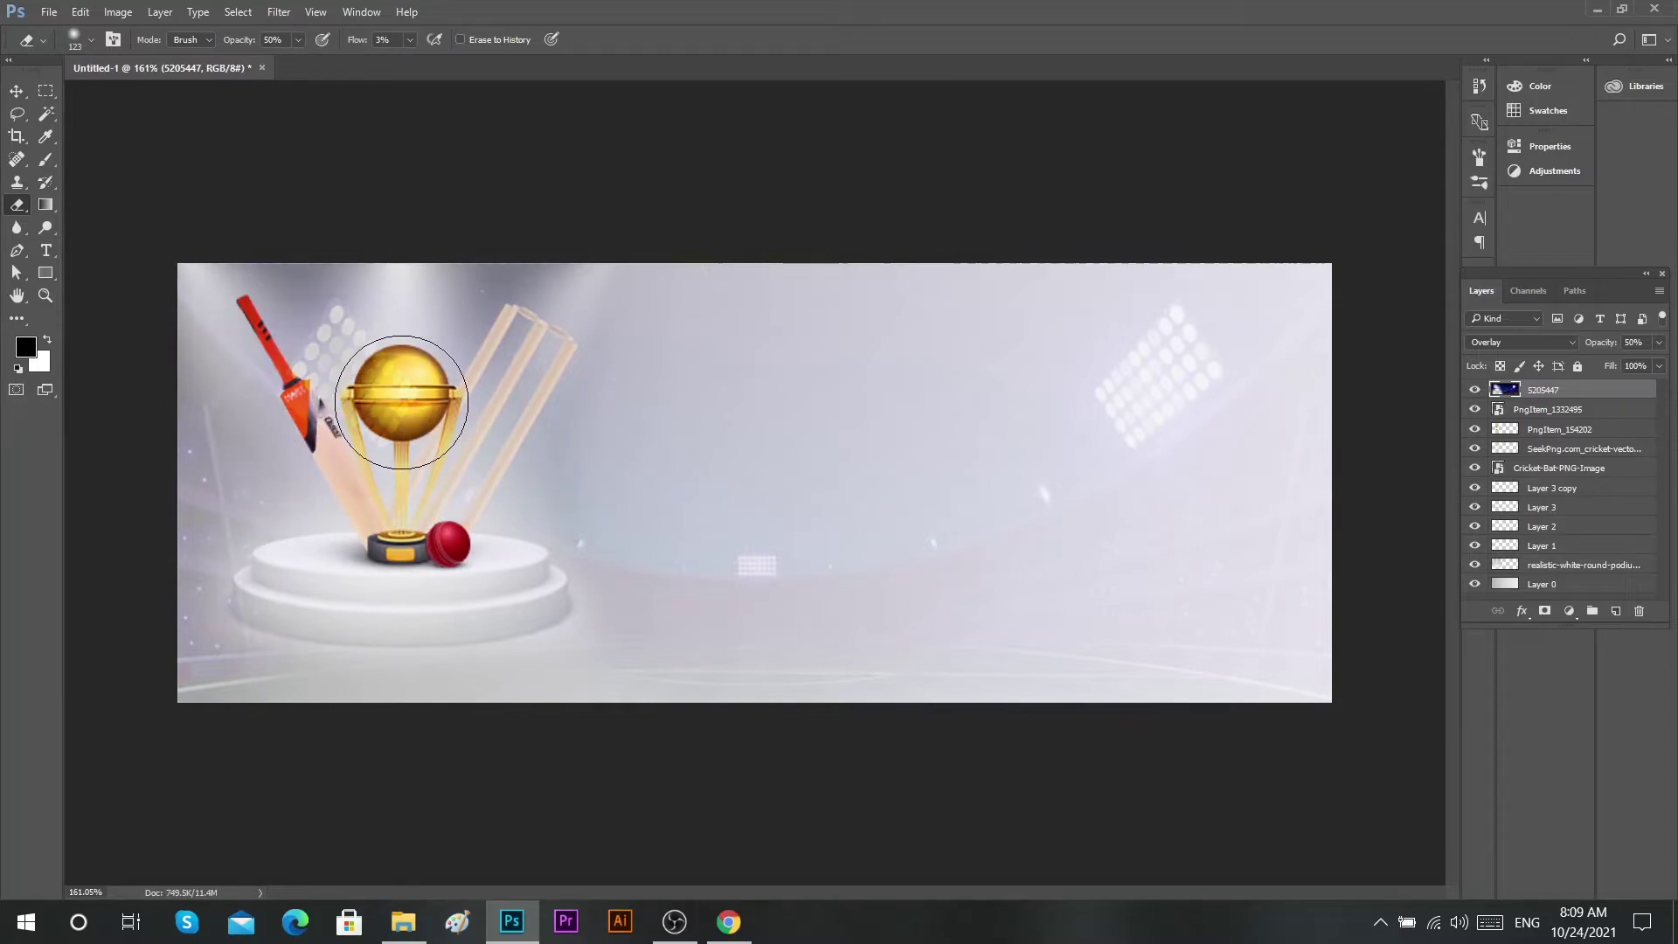
pyautogui.moveTo(401, 402)
pyautogui.mouseDown()
pyautogui.moveTo(444, 624)
pyautogui.moveTo(453, 465)
pyautogui.mouseUp()
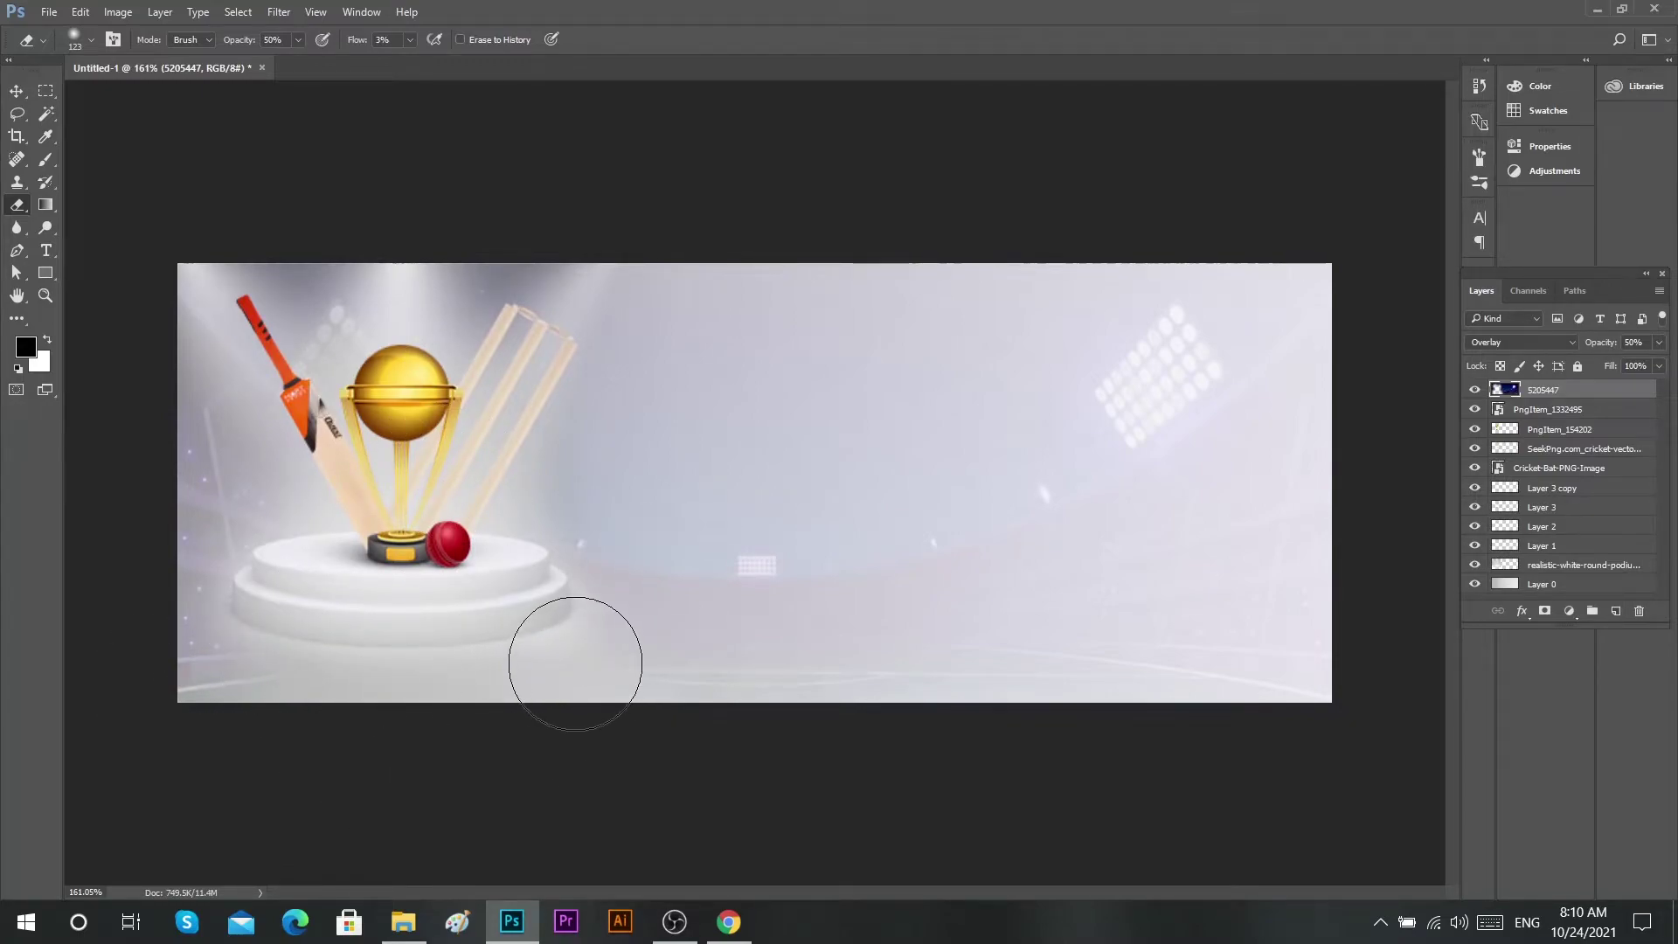
pyautogui.click(403, 922)
# - Open the helmets image and lasso the blue helmet onto its own layer
pyautogui.click(550, 501)
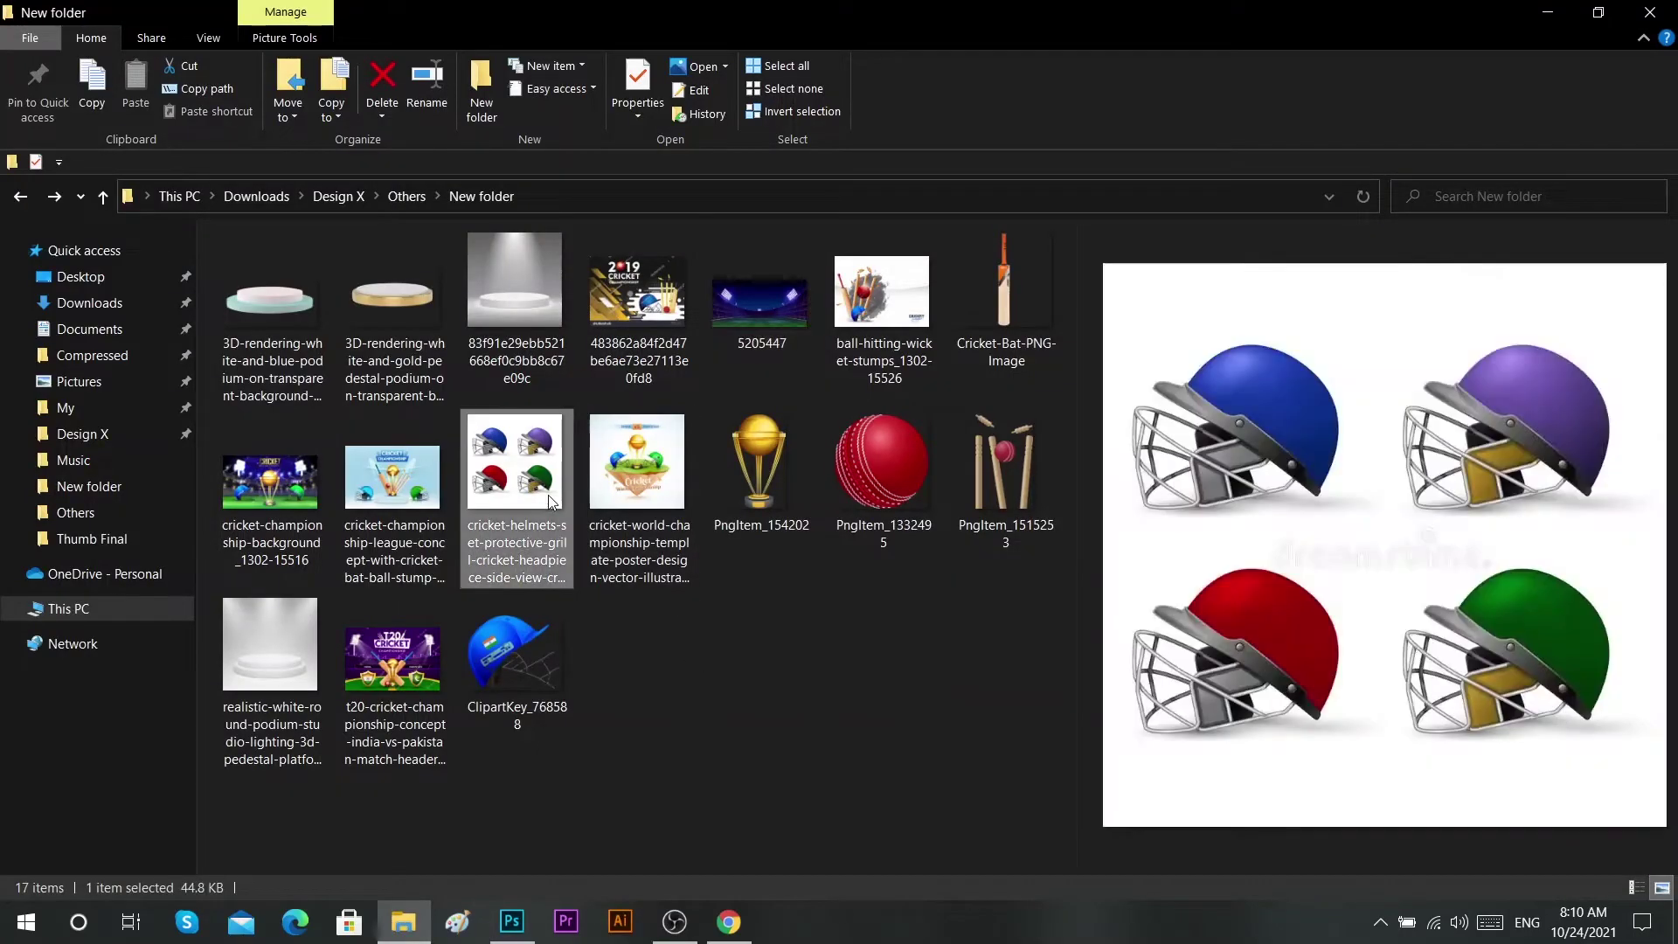
pyautogui.moveTo(551, 501); pyautogui.dragTo(873, 277)
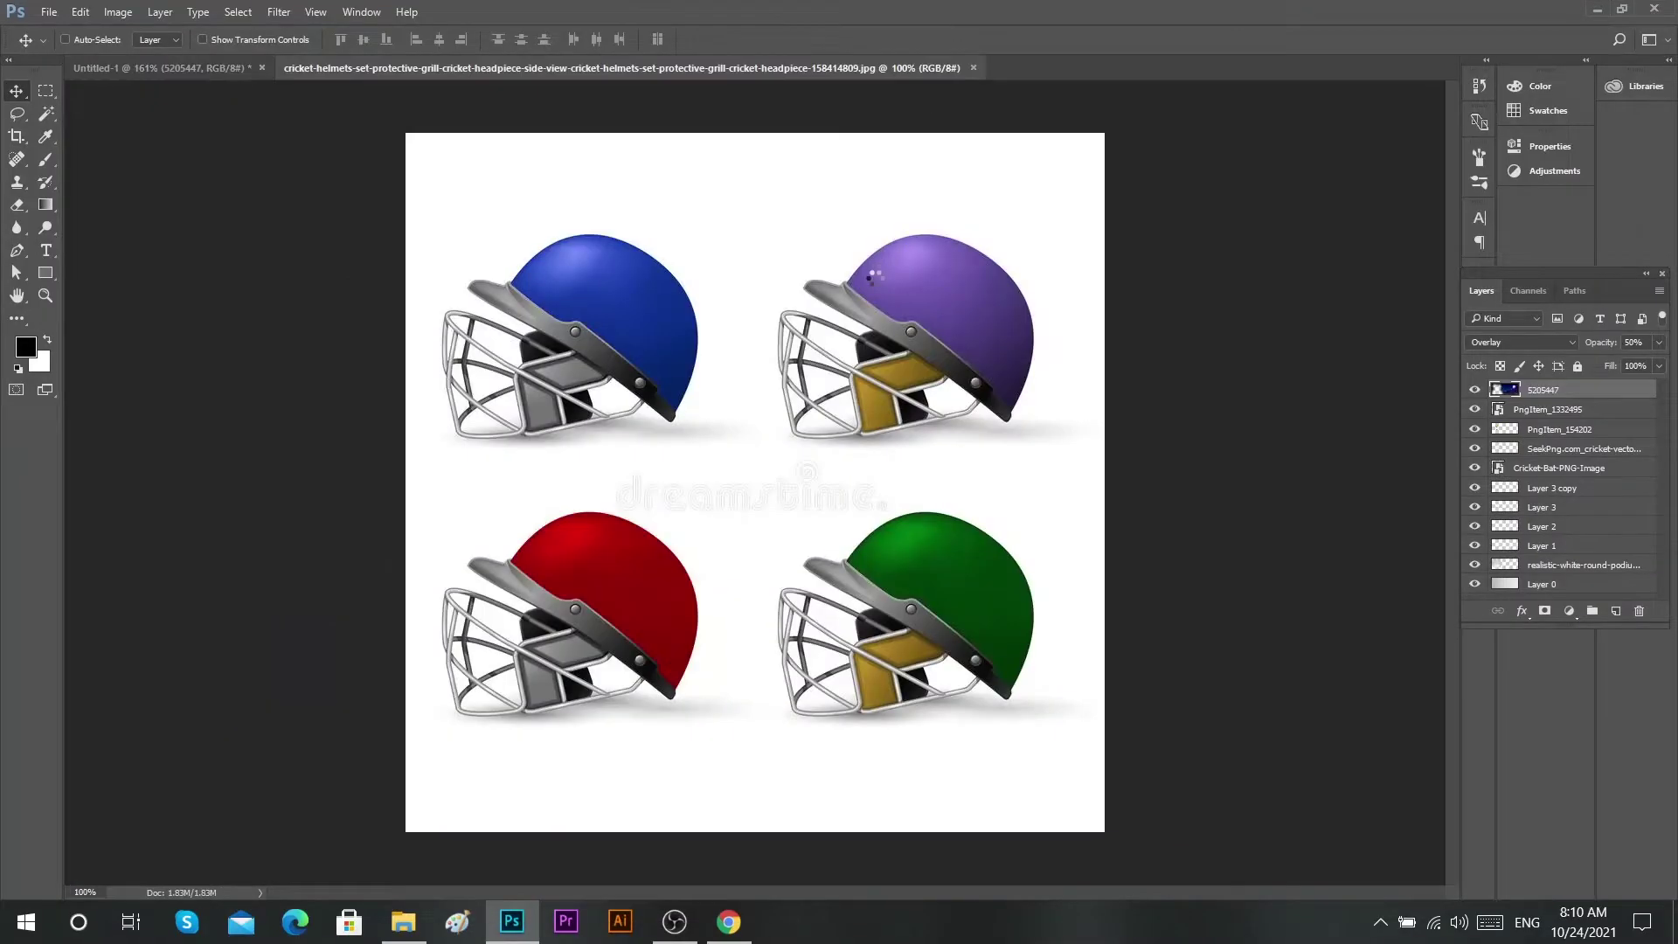
pyautogui.click(48, 115)
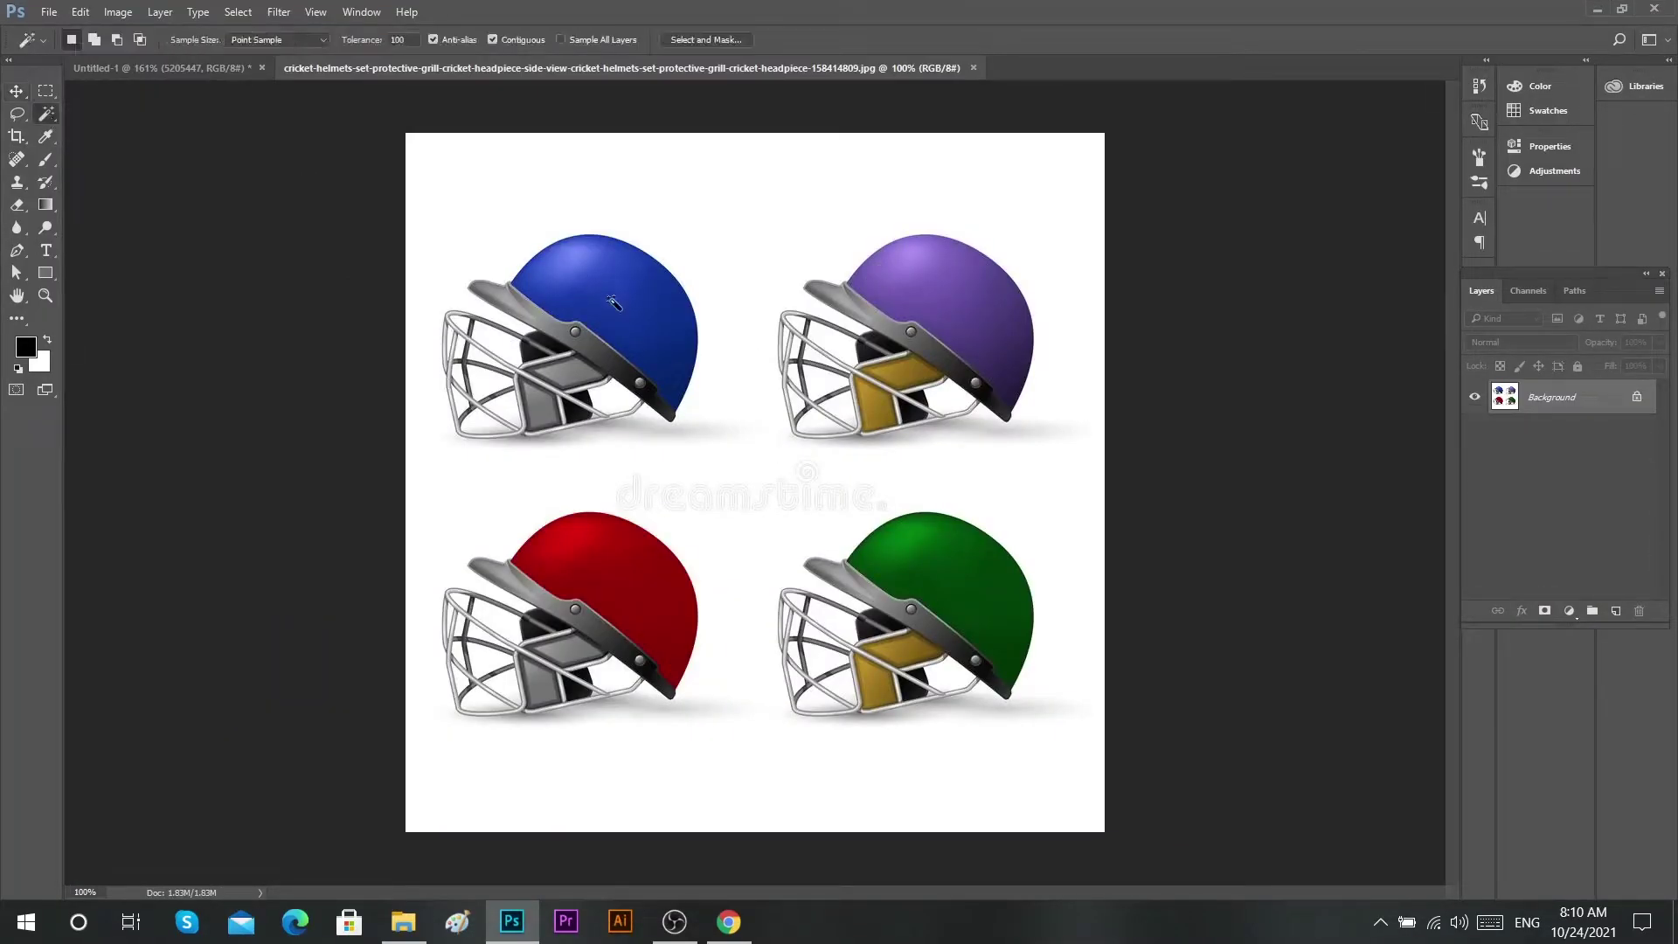
pyautogui.click(17, 114)
pyautogui.moveTo(476, 229); pyautogui.dragTo(664, 225)
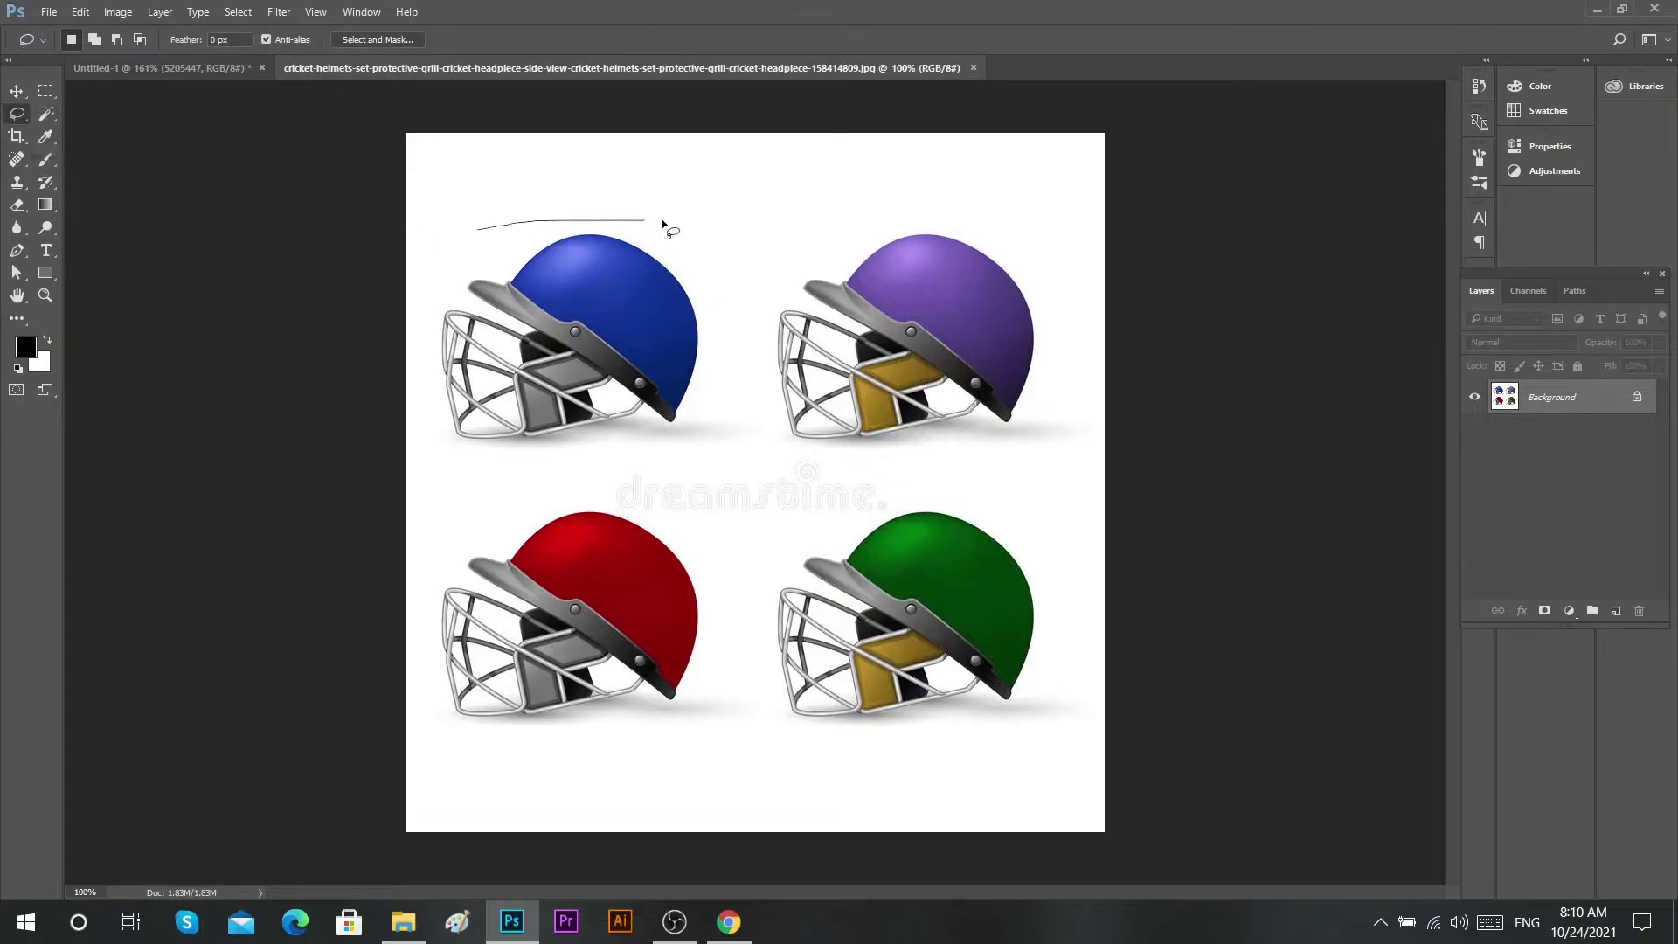
pyautogui.moveTo(715, 424); pyautogui.dragTo(644, 453)
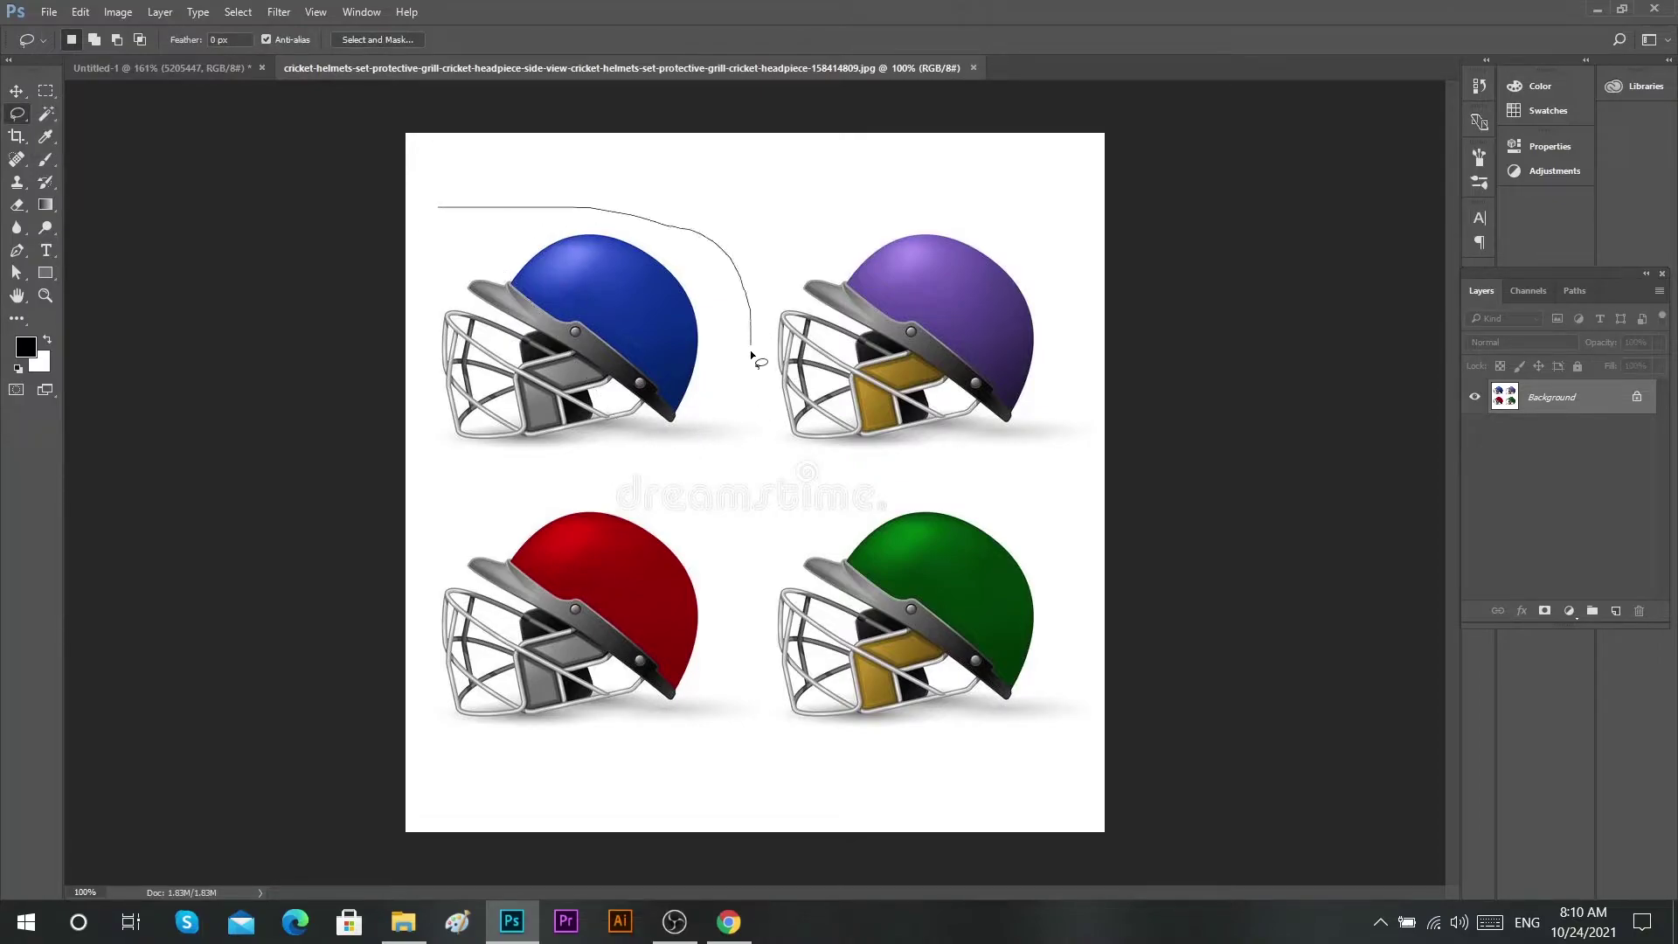
pyautogui.moveTo(466, 203); pyautogui.dragTo(450, 206)
pyautogui.hotkey('ctrl', 'j')
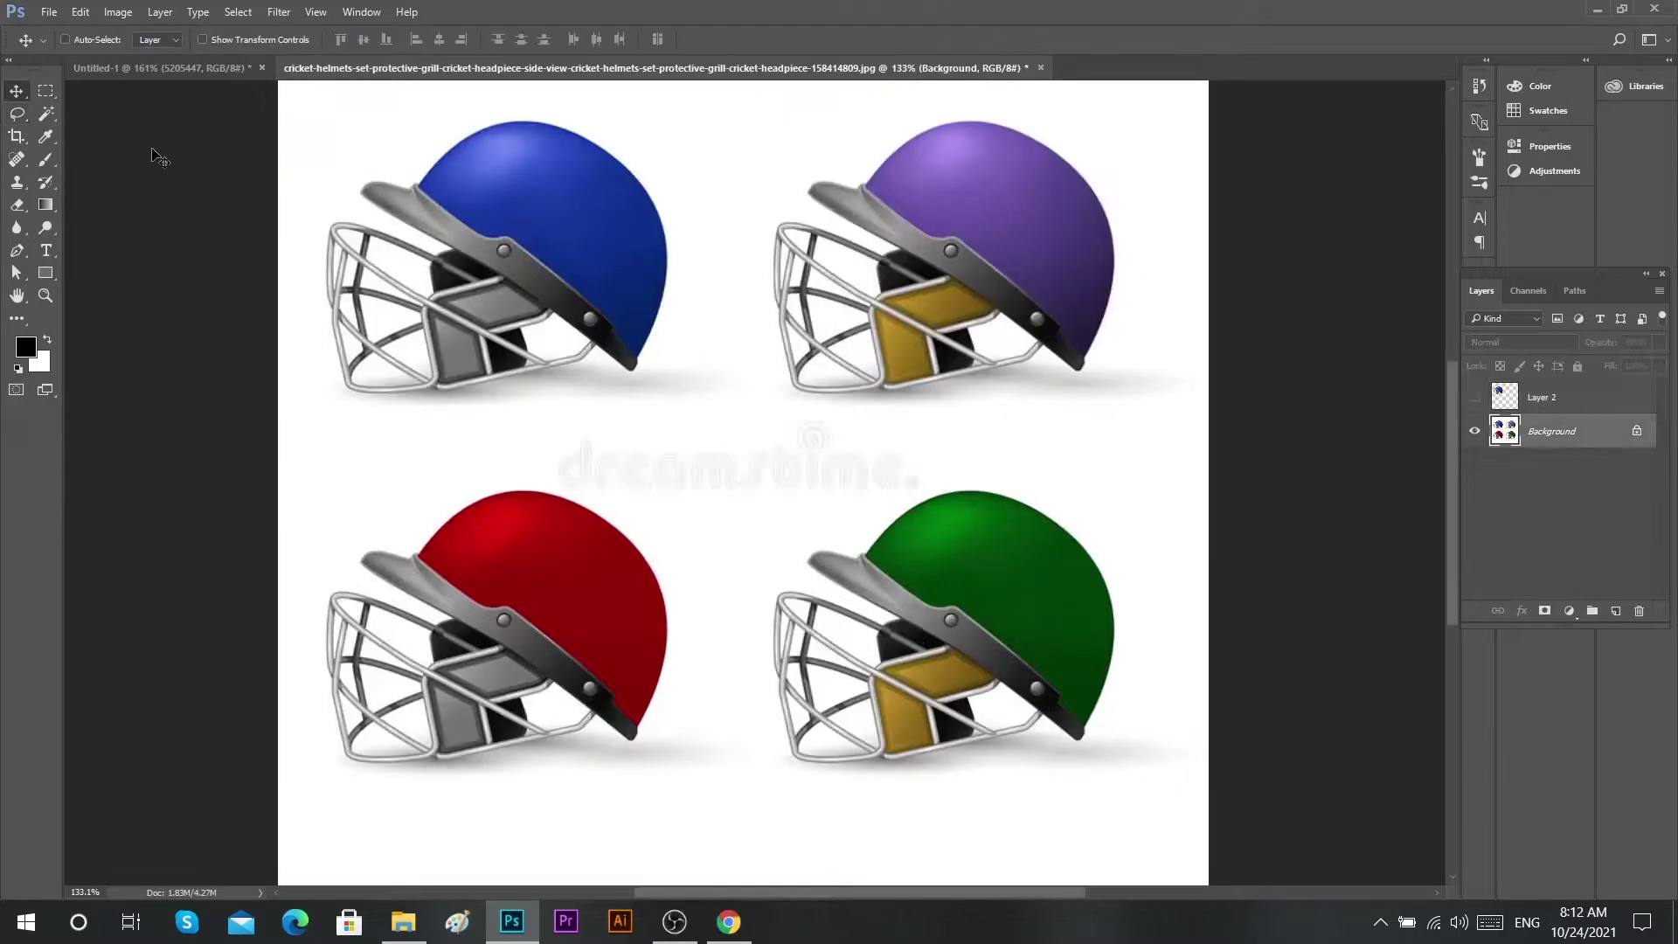
# - Lasso the green helmet onto its own layer and select both helmet layers
pyautogui.click(16, 114)
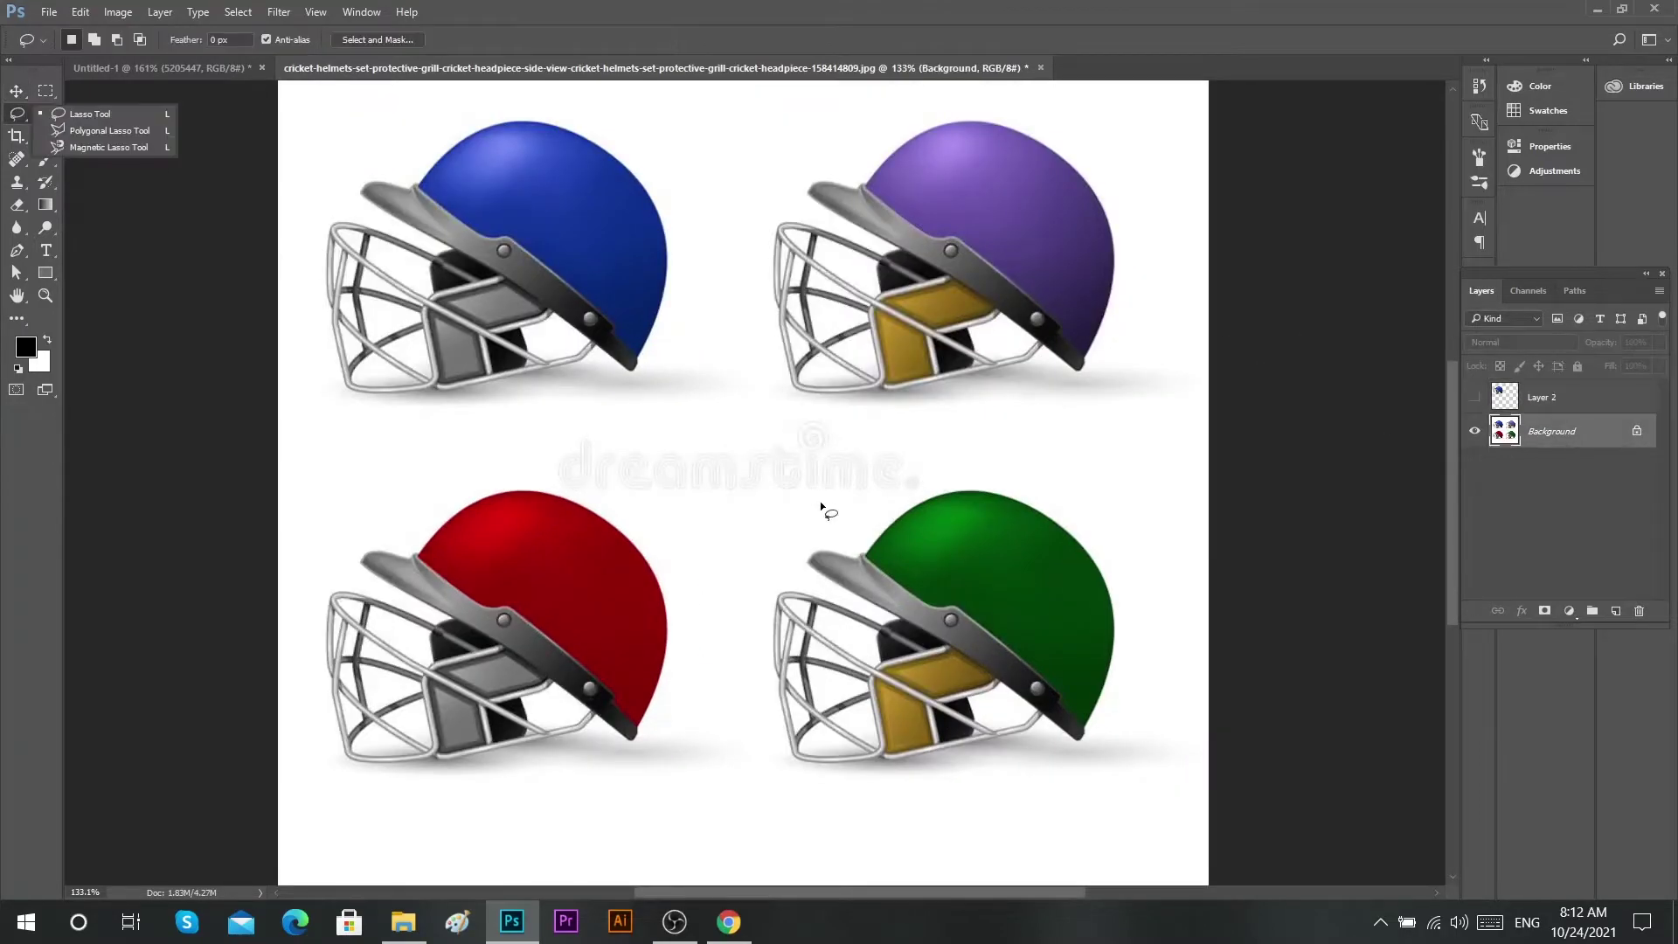
pyautogui.moveTo(766, 545); pyautogui.dragTo(832, 535)
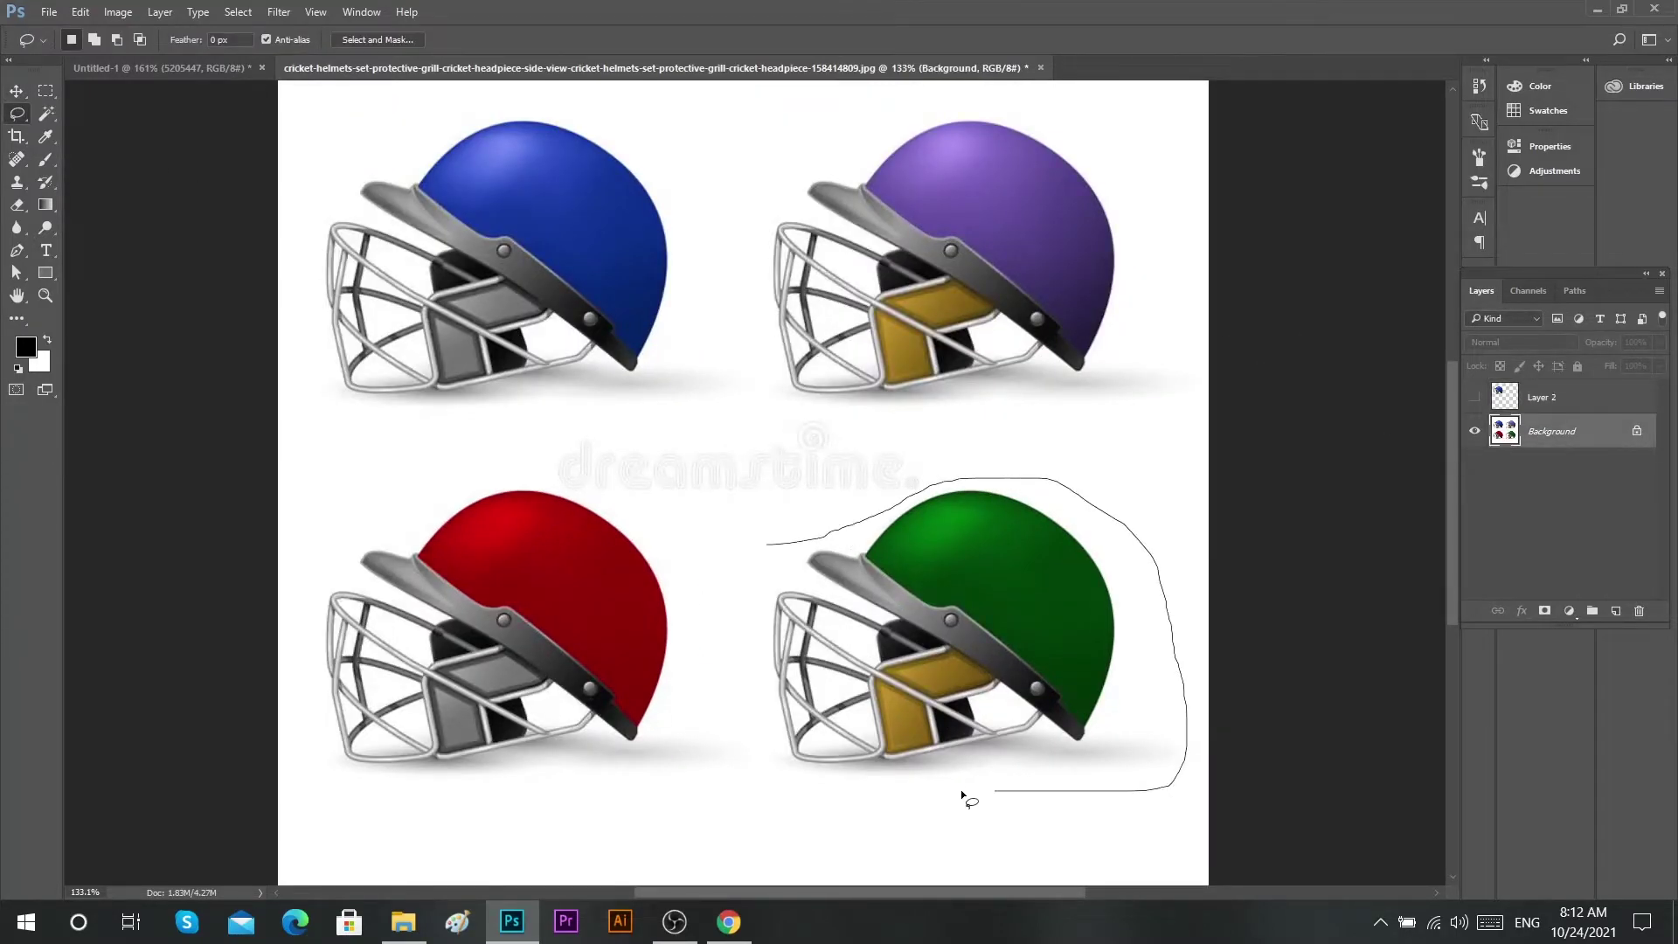
pyautogui.moveTo(741, 591); pyautogui.dragTo(745, 598)
pyautogui.hotkey('ctrl', 'j')
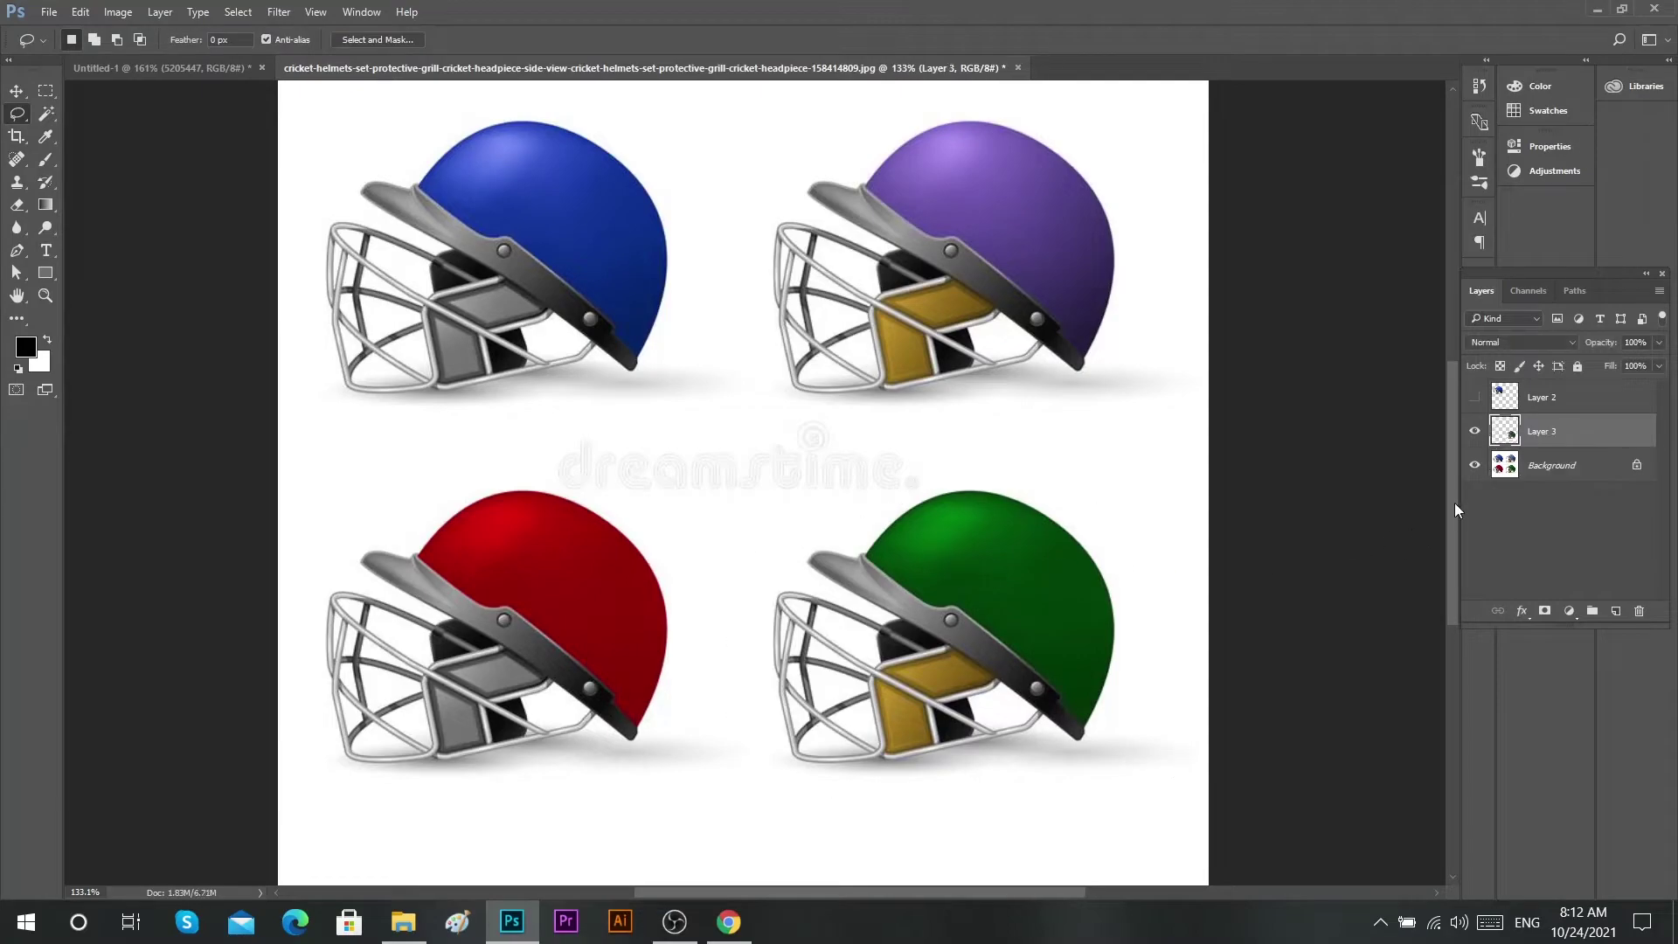
pyautogui.click(1476, 465)
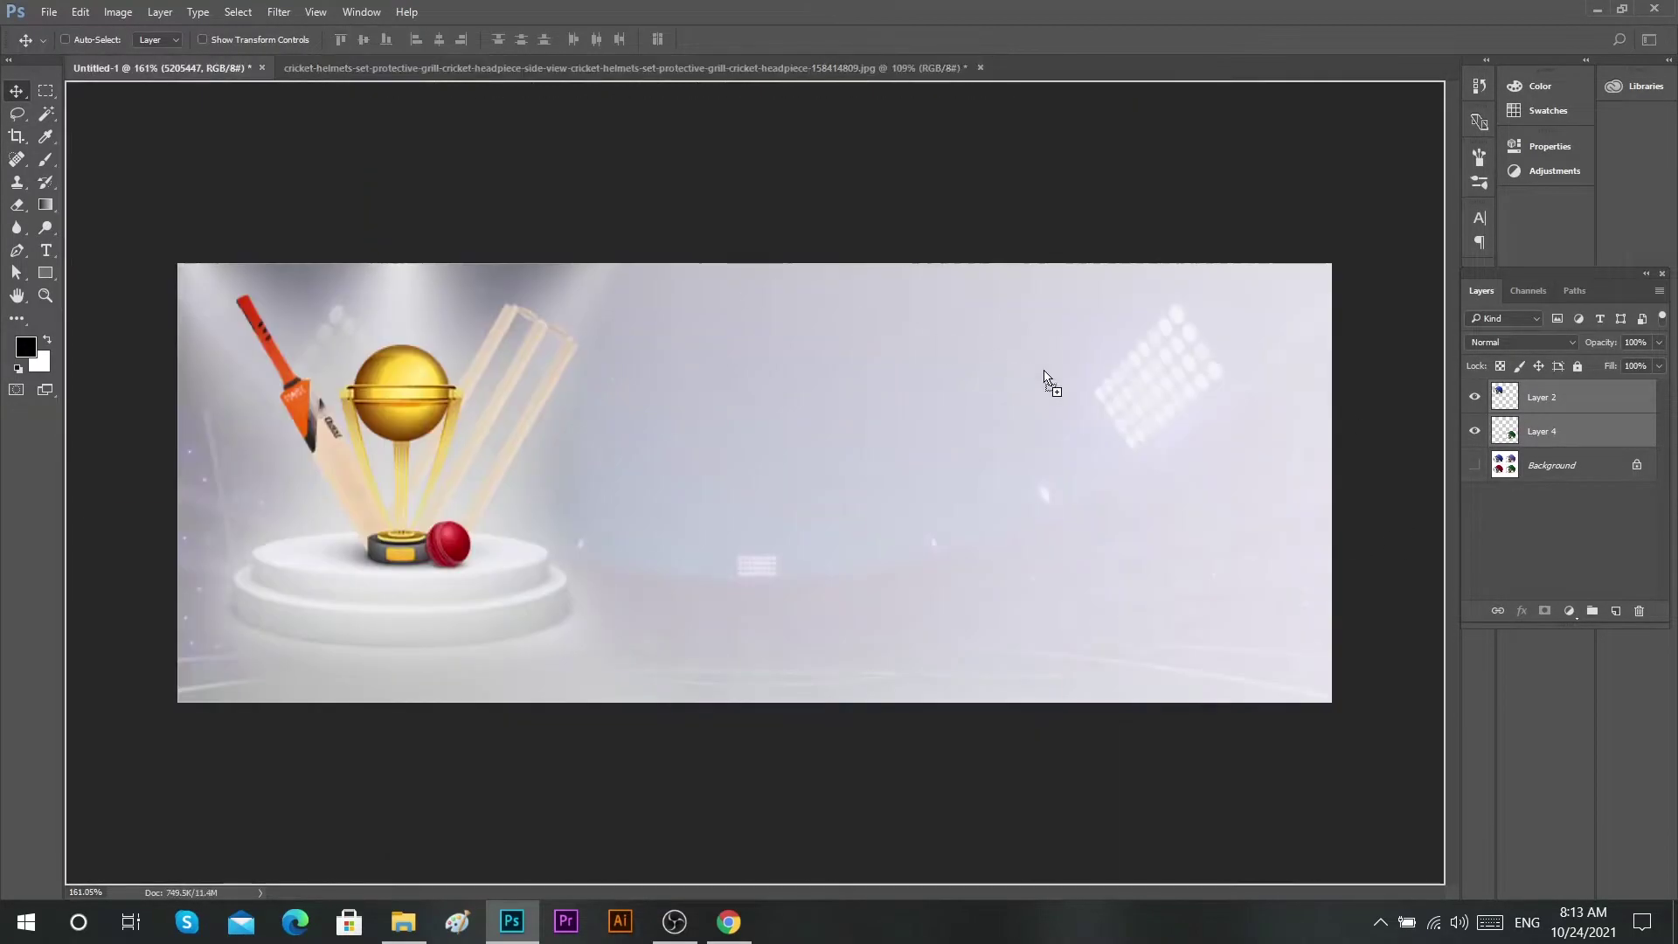
# - Bring both helmet layers into the banner, trying and then cancelling a flip and resize of the blue helmet
pyautogui.moveTo(656, 253)
pyautogui.mouseDown()
pyautogui.moveTo(1014, 521)
pyautogui.moveTo(1137, 703)
pyautogui.mouseUp()
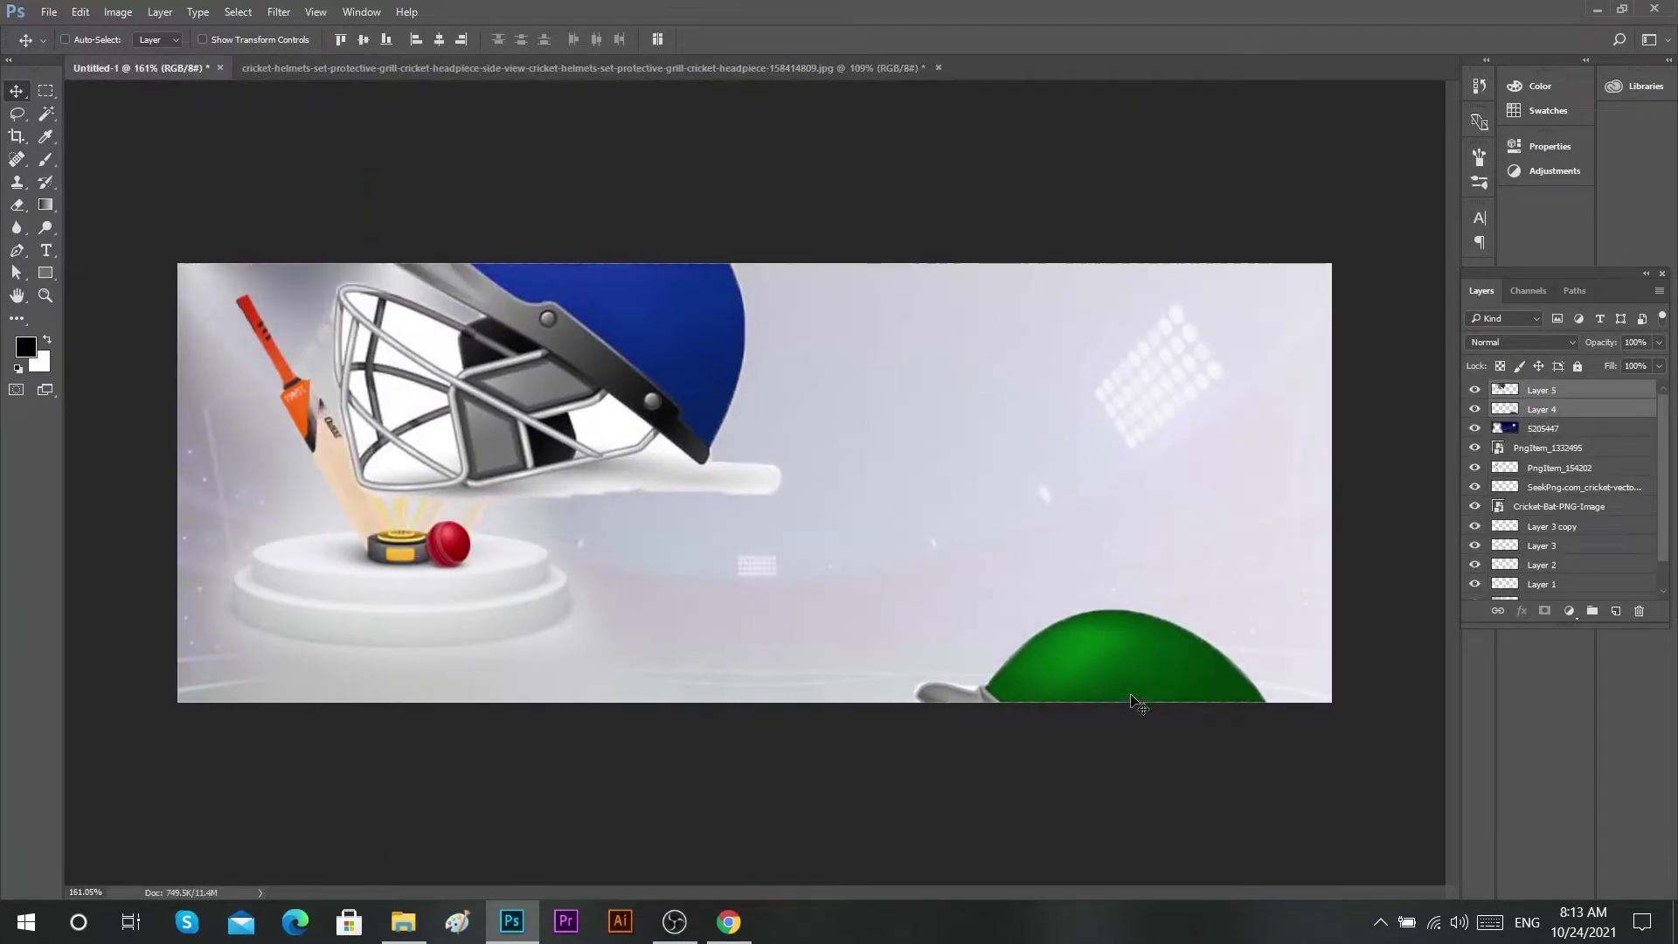
pyautogui.click(1554, 389)
pyautogui.hotkey('ctrl', 't')
pyautogui.moveTo(716, 457); pyautogui.dragTo(1097, 536)
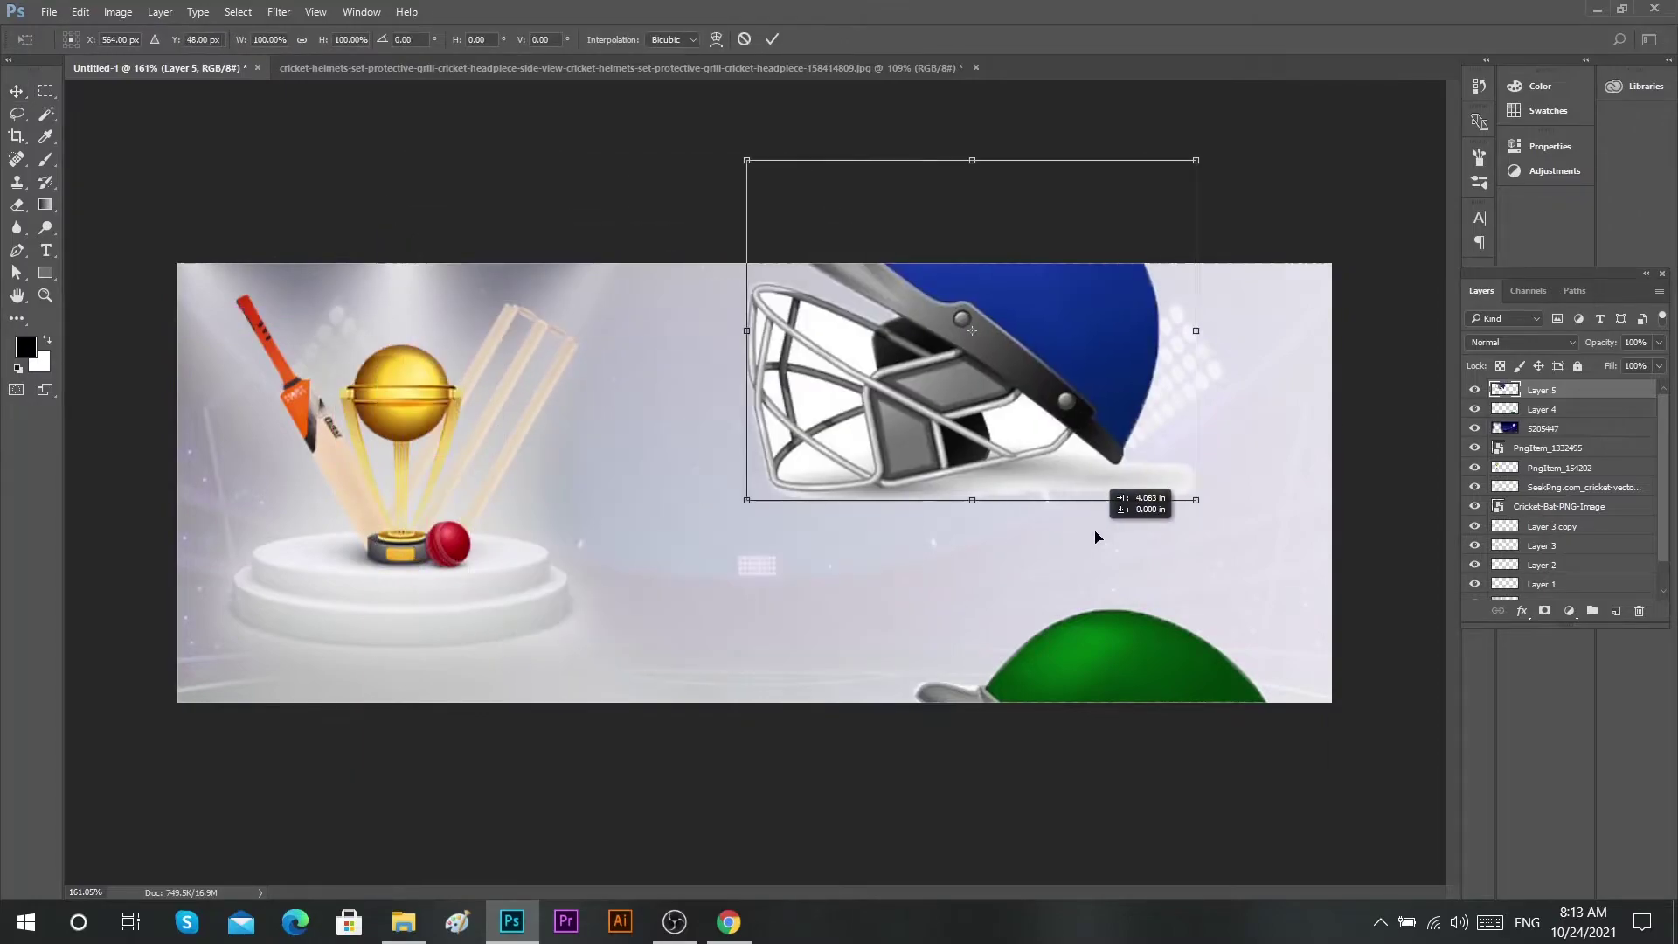
pyautogui.moveTo(1136, 328); pyautogui.dragTo(950, 556)
pyautogui.rightClick(954, 554)
pyautogui.click(1004, 813)
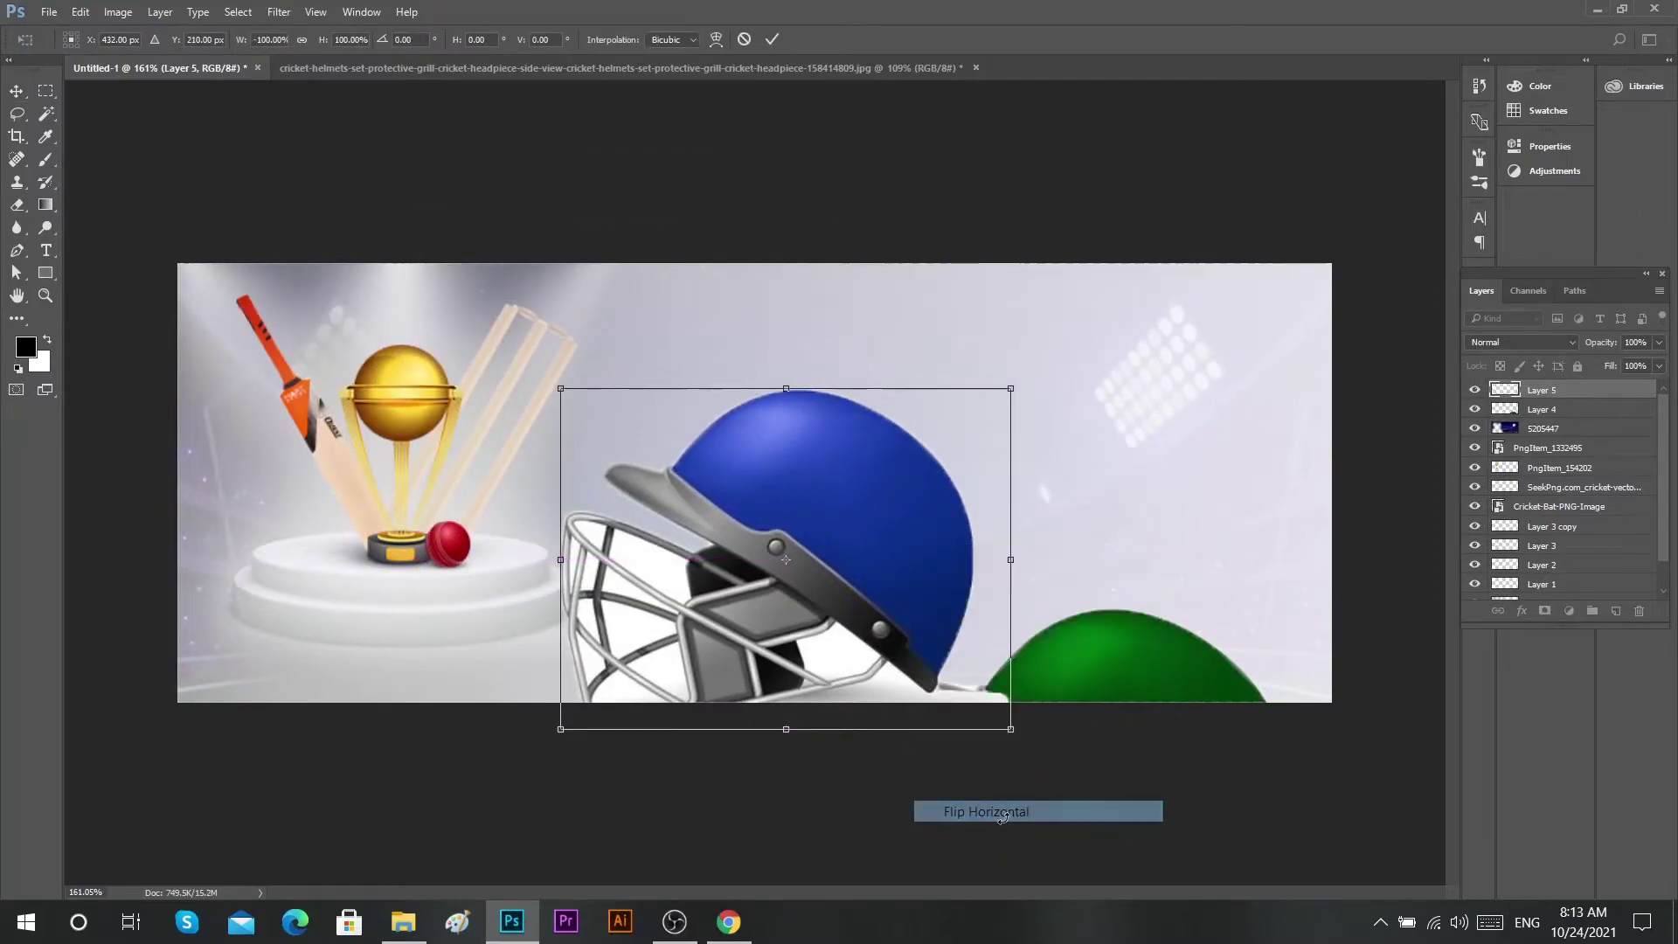
pyautogui.moveTo(1010, 388)
pyautogui.mouseDown()
pyautogui.moveTo(929, 472)
pyautogui.moveTo(900, 472)
pyautogui.mouseUp()
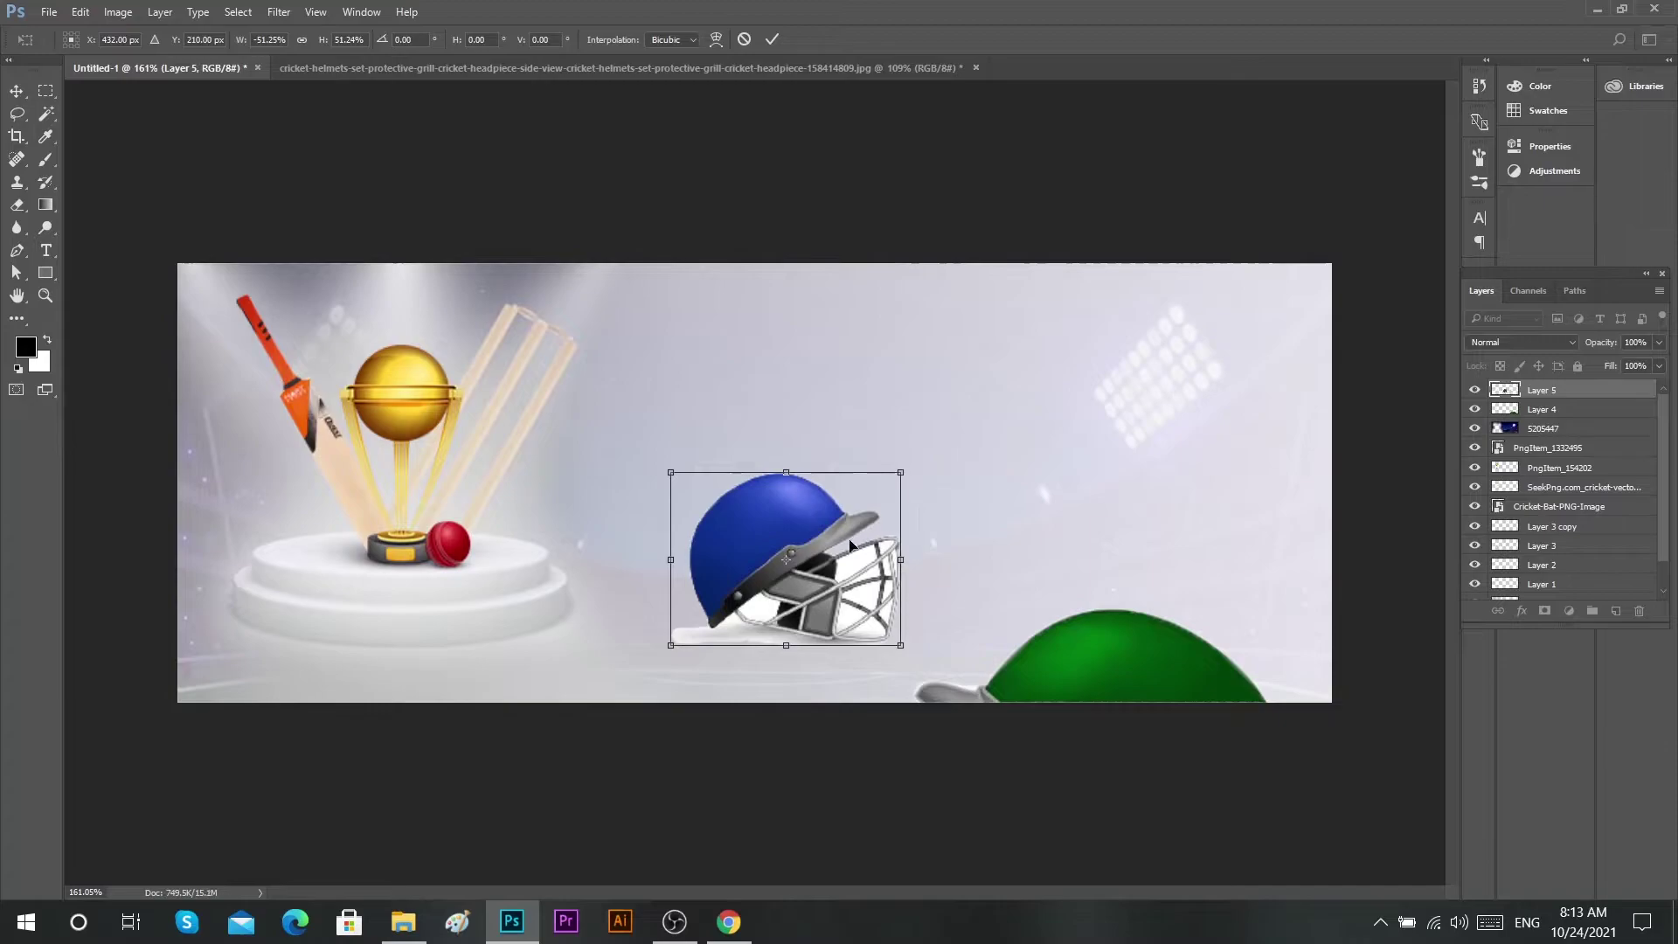
pyautogui.moveTo(850, 544); pyautogui.dragTo(874, 528)
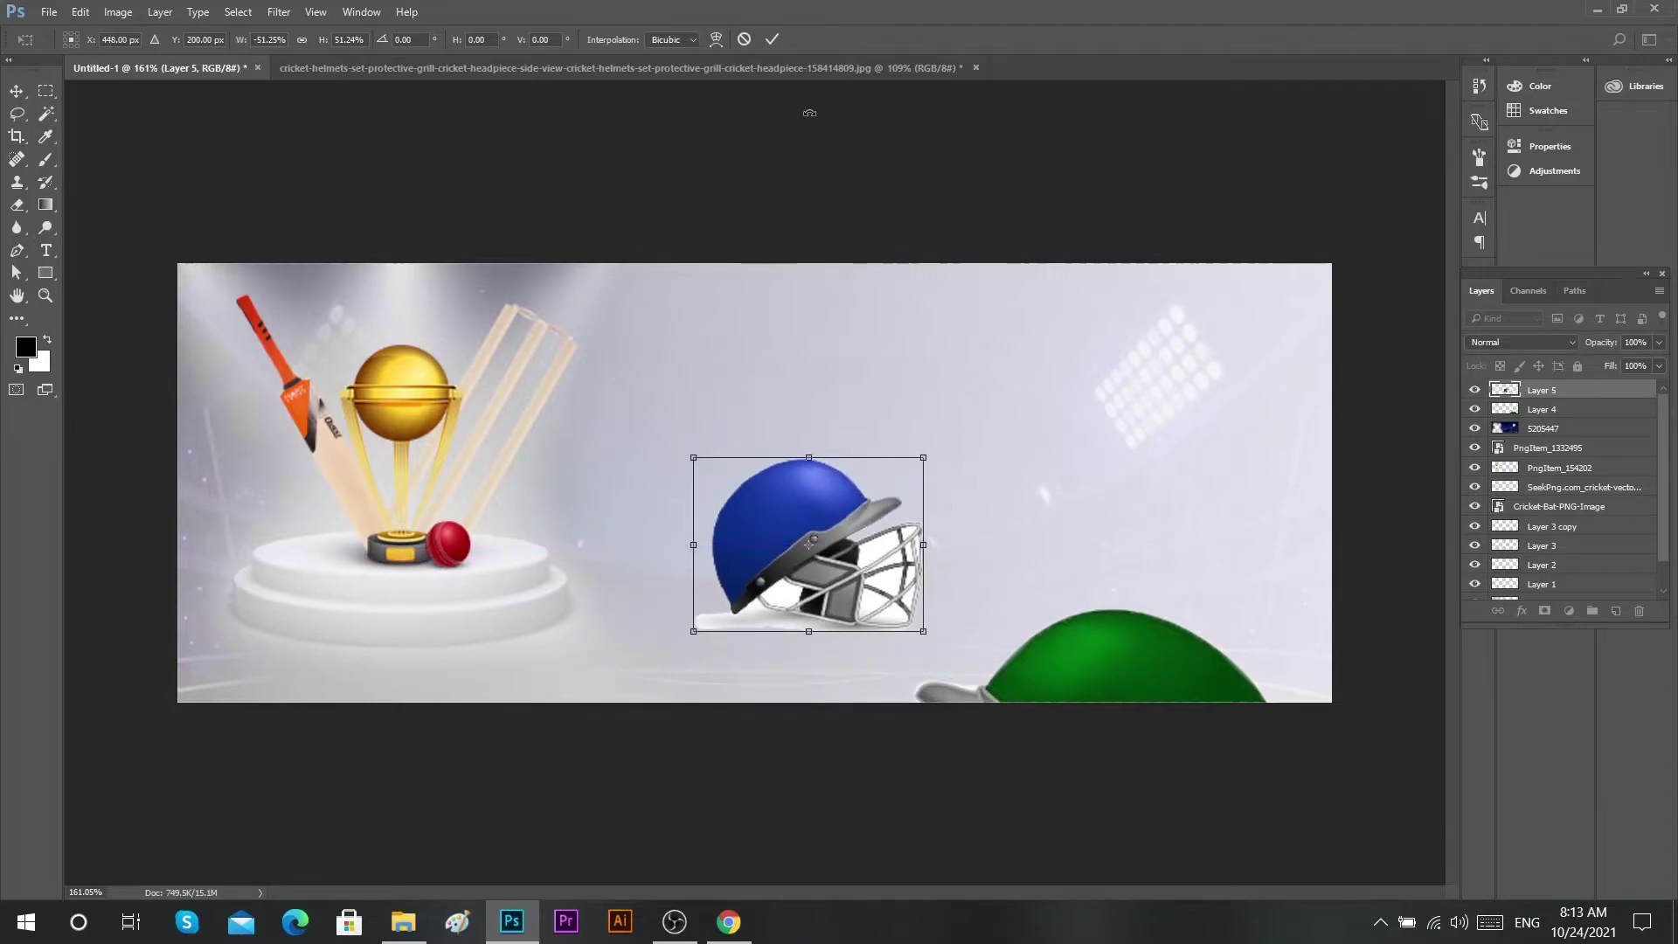
pyautogui.click(744, 40)
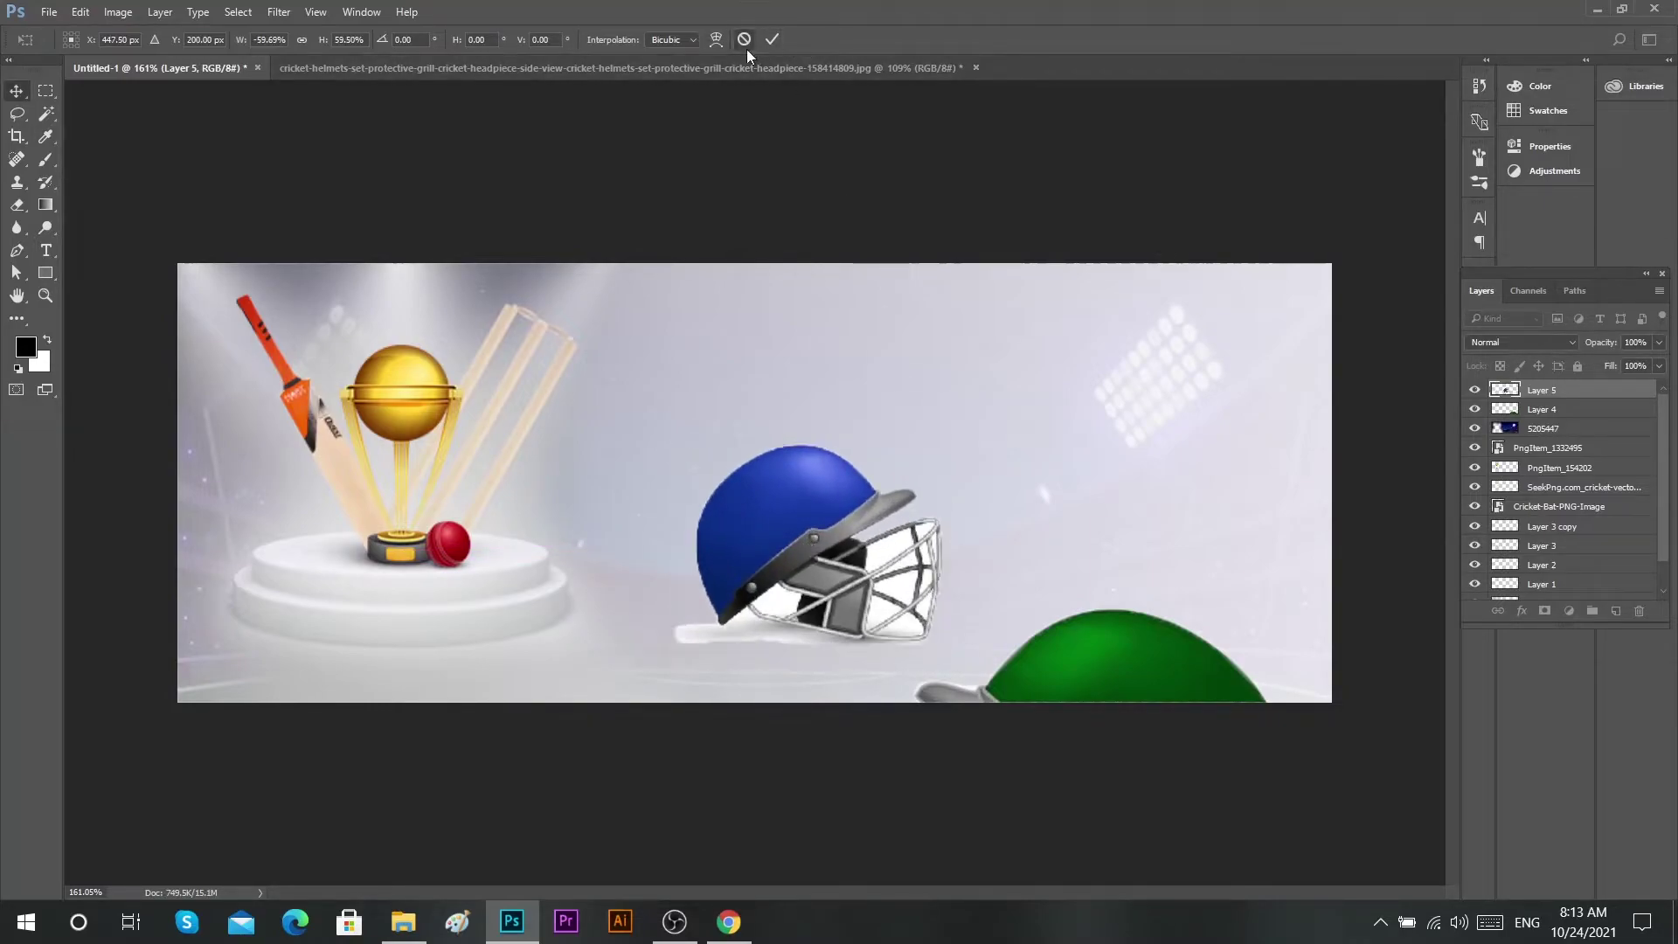
# - Flip the blue helmet to face right and place it right of the podium at about 72%
pyautogui.hotkey('ctrl', 't')
pyautogui.rightClick(722, 369)
pyautogui.click(795, 651)
pyautogui.moveTo(736, 180)
pyautogui.mouseDown()
pyautogui.moveTo(945, 354)
pyautogui.moveTo(924, 382)
pyautogui.mouseUp()
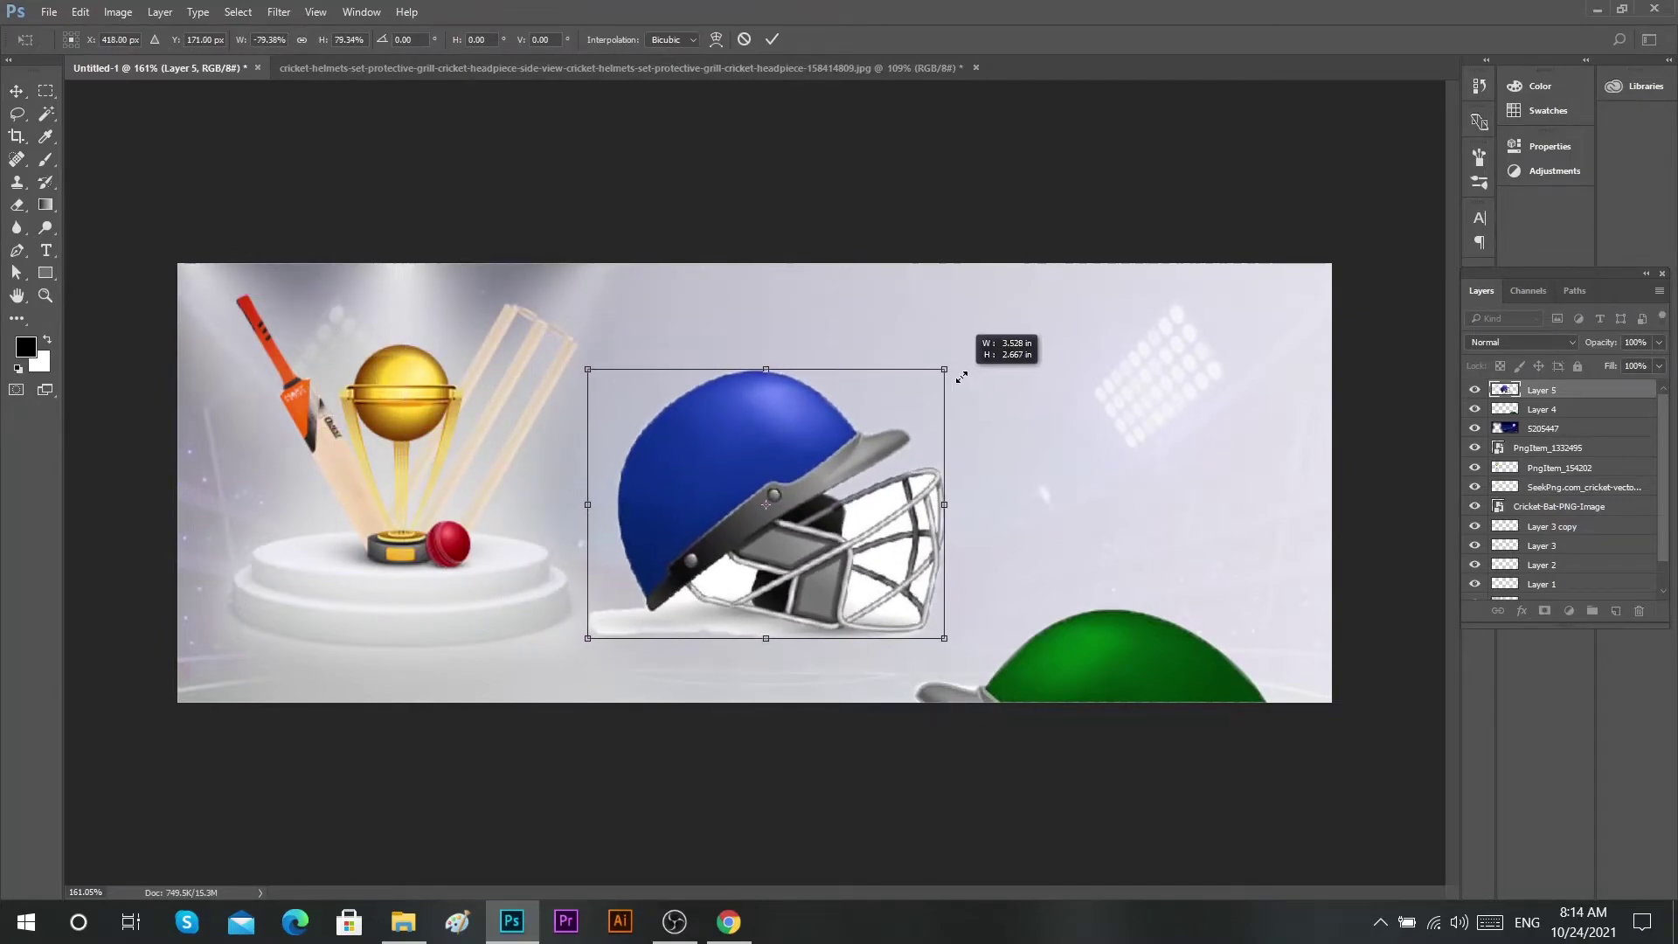
pyautogui.moveTo(843, 476); pyautogui.dragTo(845, 492)
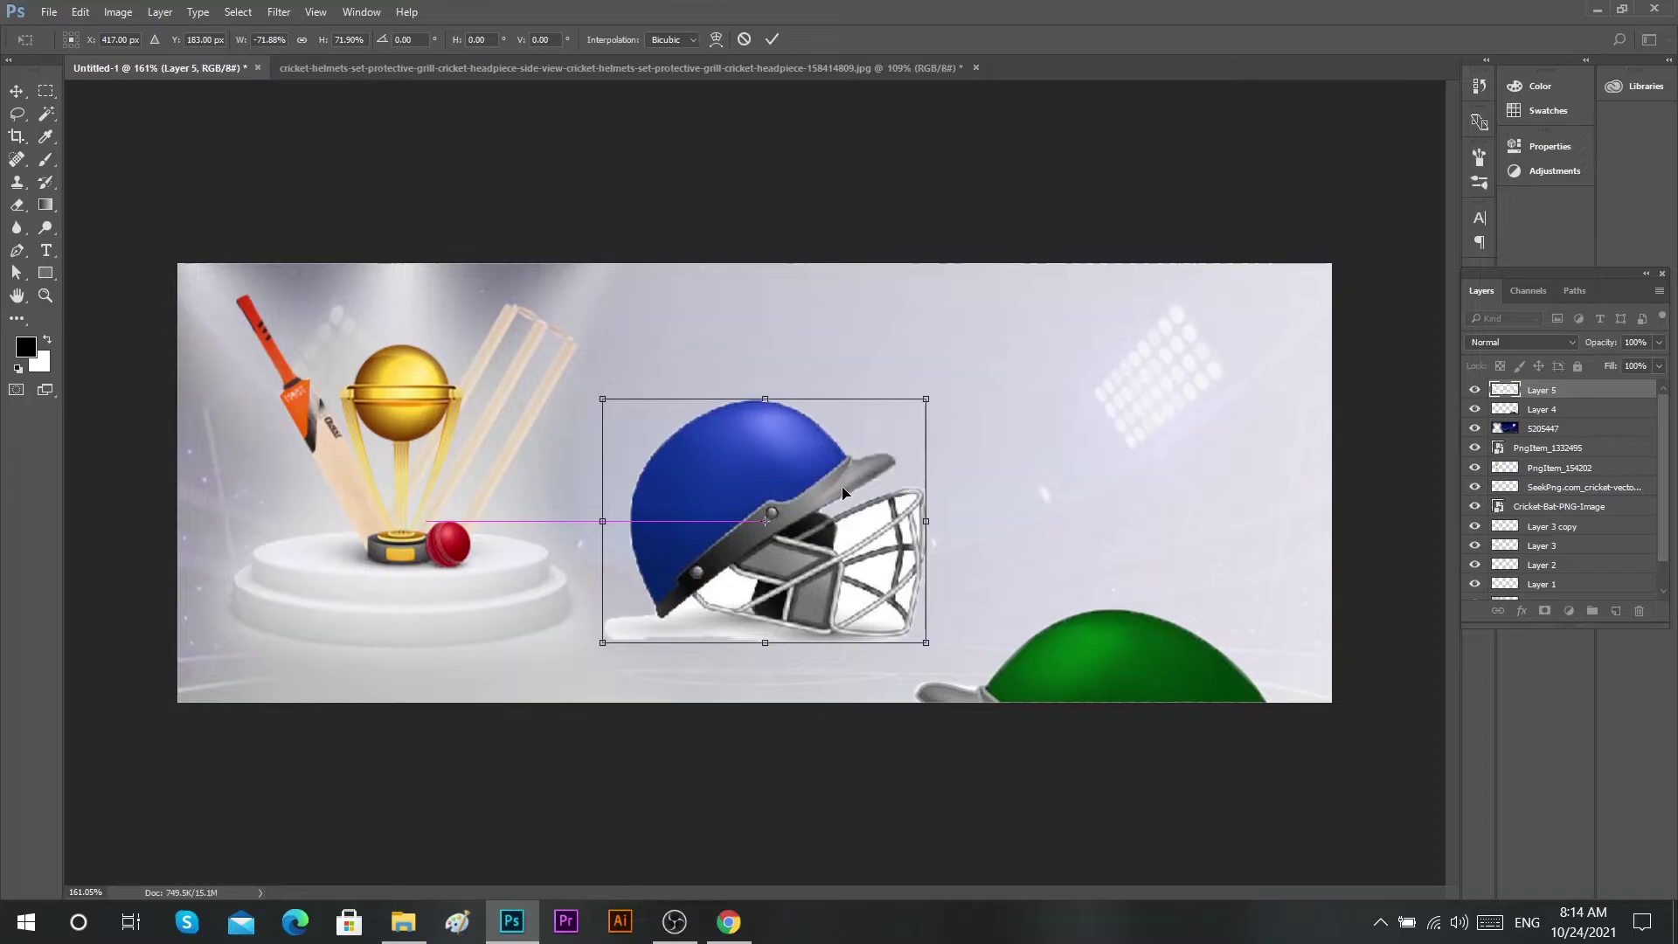
pyautogui.click(773, 38)
# - Scale the green helmet to about 74% beside the blue one, with bases aligned
pyautogui.moveTo(1125, 662); pyautogui.dragTo(1190, 395)
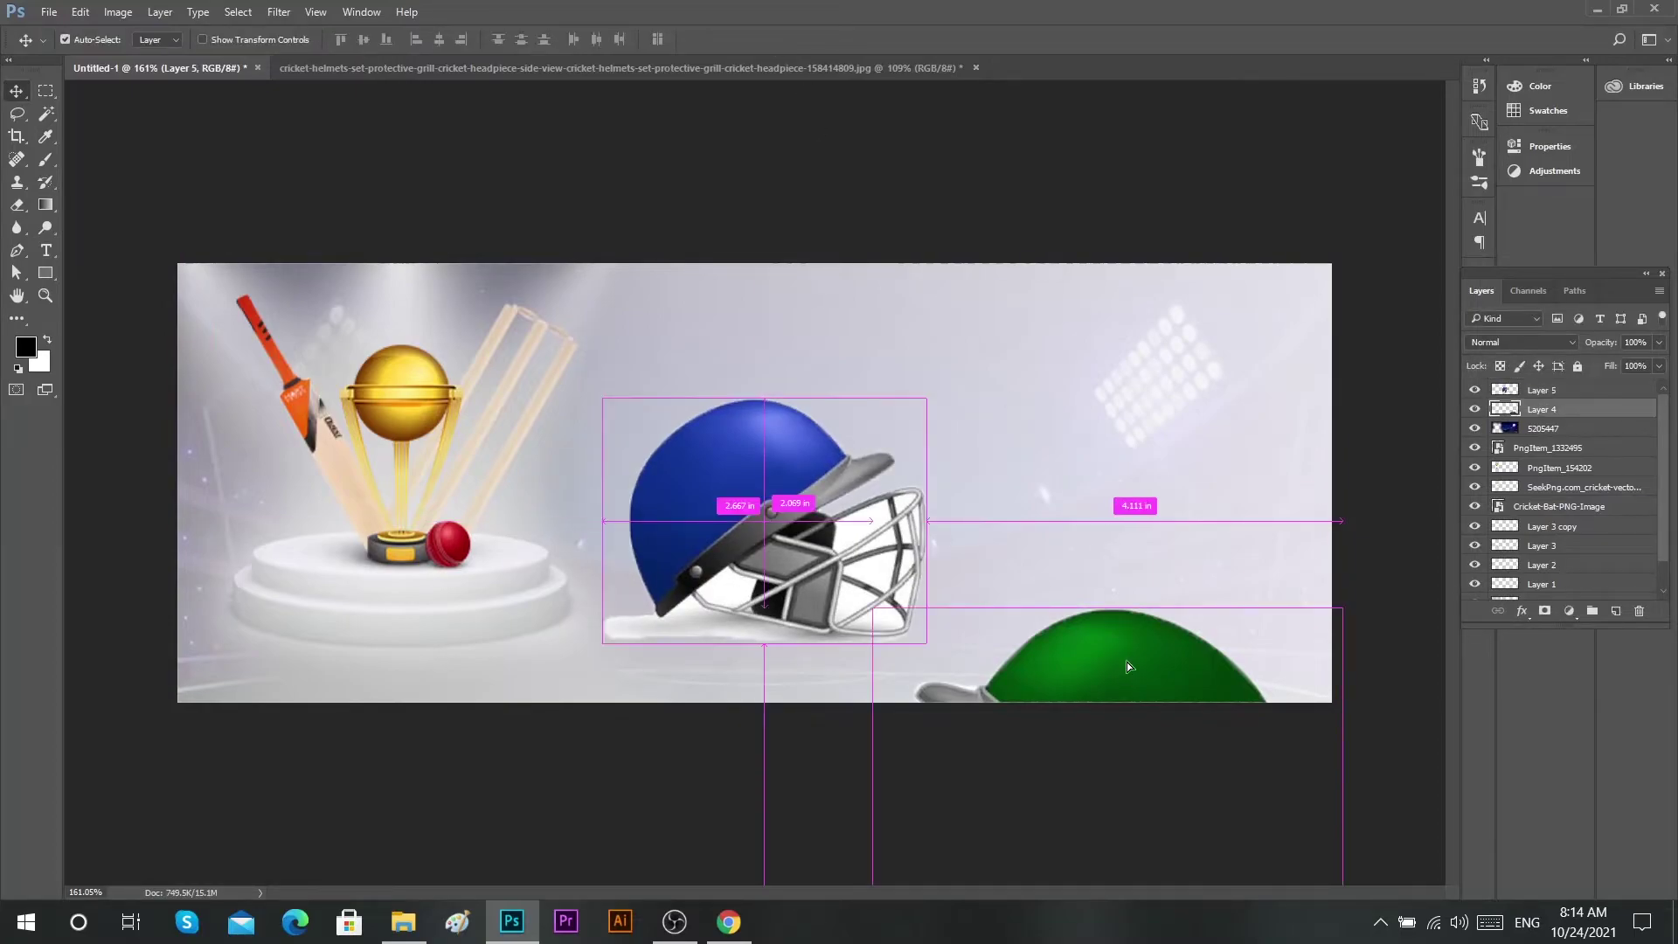
pyautogui.hotkey('ctrl', 't')
pyautogui.moveTo(1409, 325); pyautogui.dragTo(1347, 372)
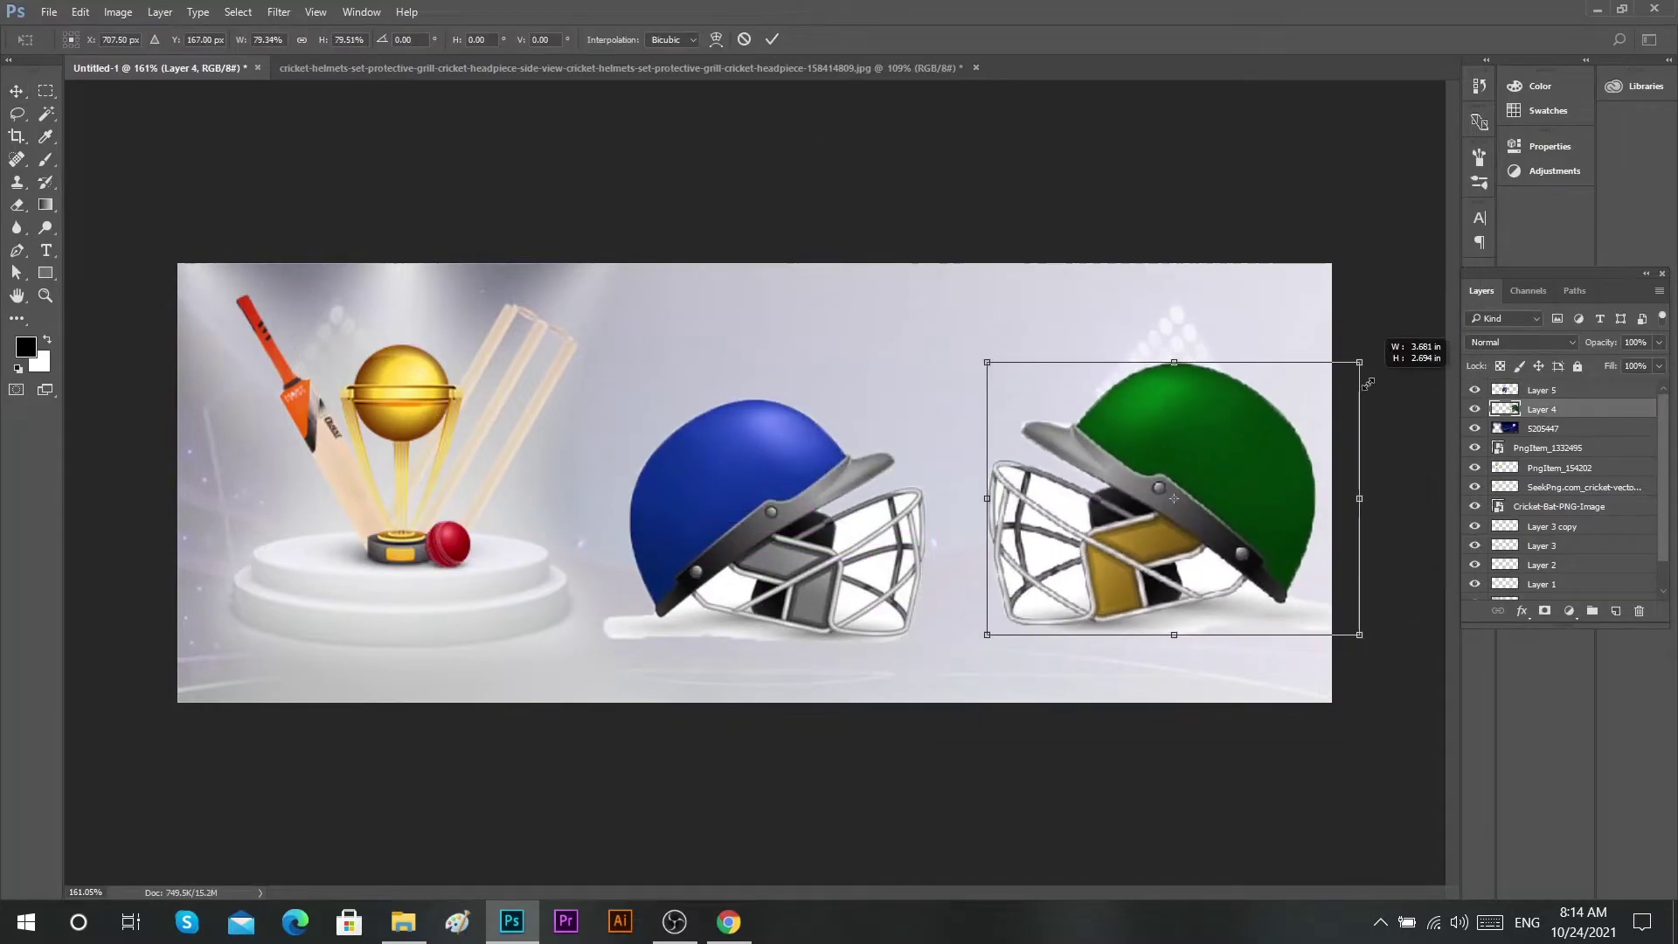
pyautogui.moveTo(1283, 484); pyautogui.dragTo(1295, 496)
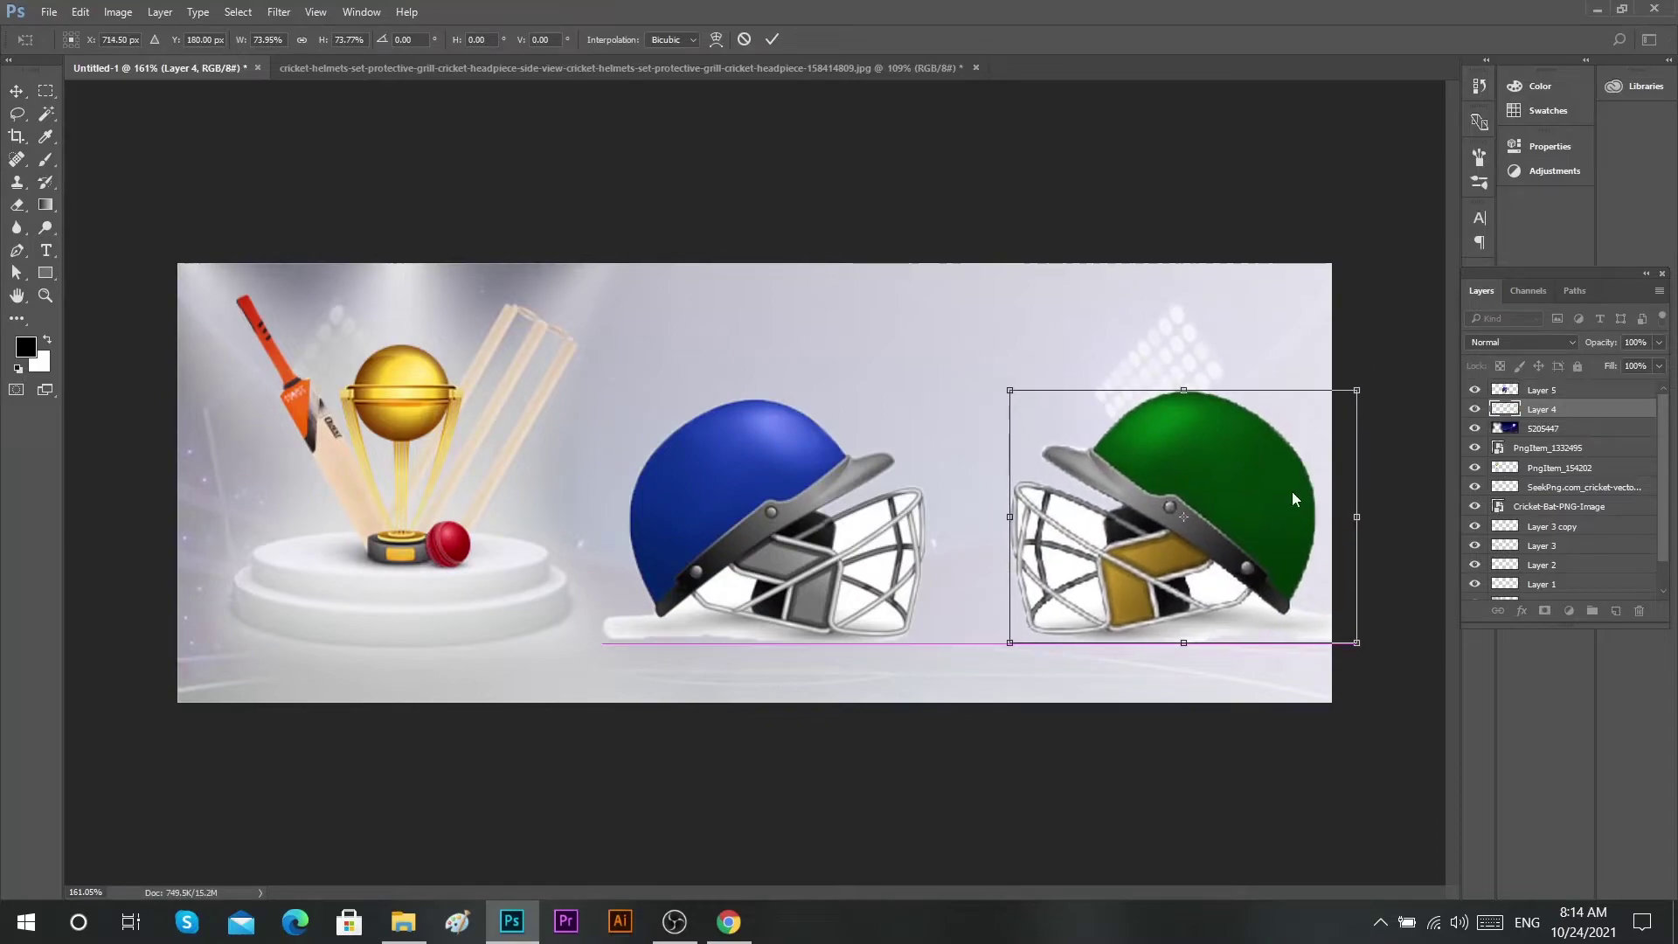
pyautogui.click(774, 39)
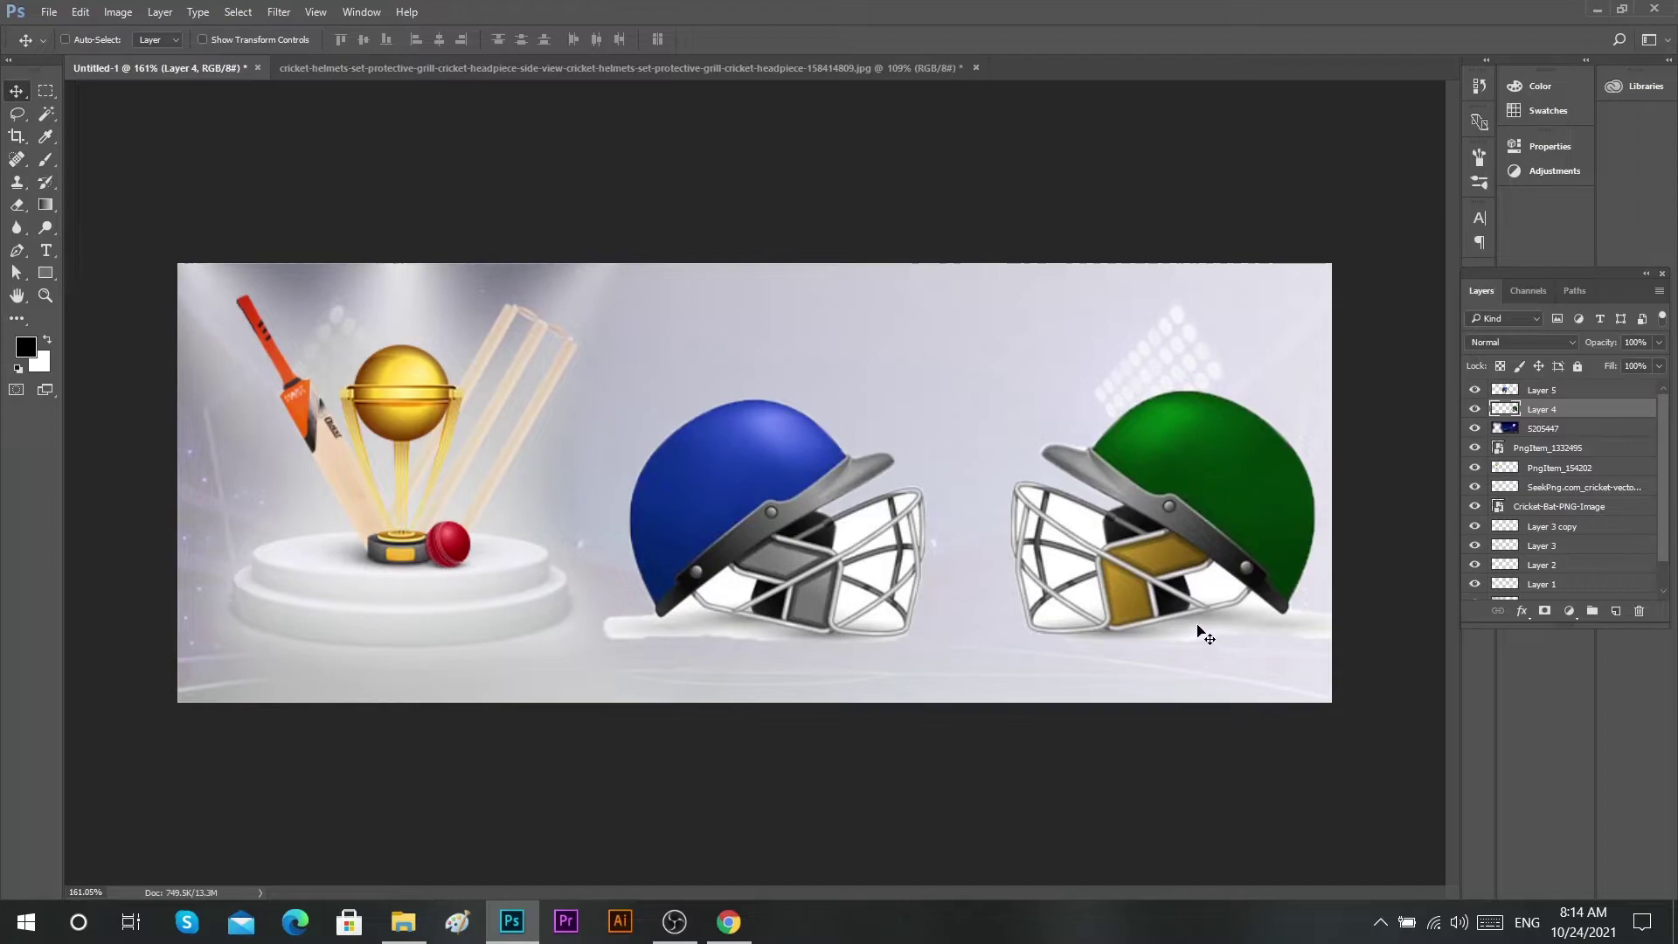
pyautogui.scroll(1, 1161, 645)
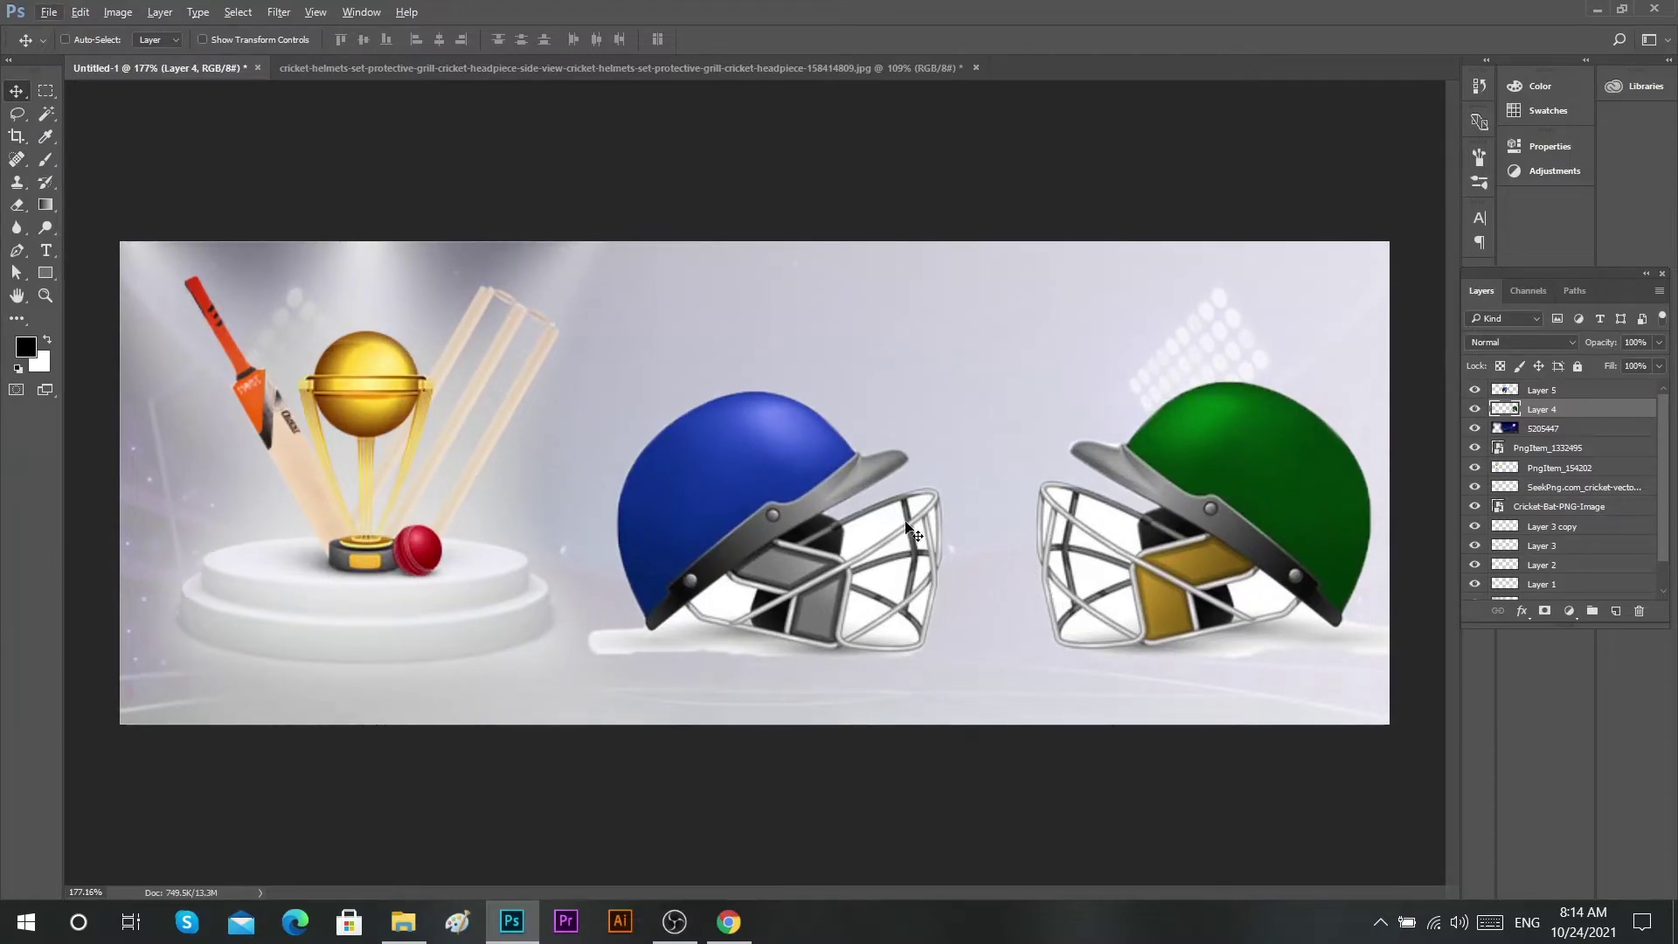
# - Set the eraser to 9% flow and an 11 px brush, zoomed into the blue helmet's grill
pyautogui.hotkey('alt', 'e')
pyautogui.press('Escape')
pyautogui.press('w')
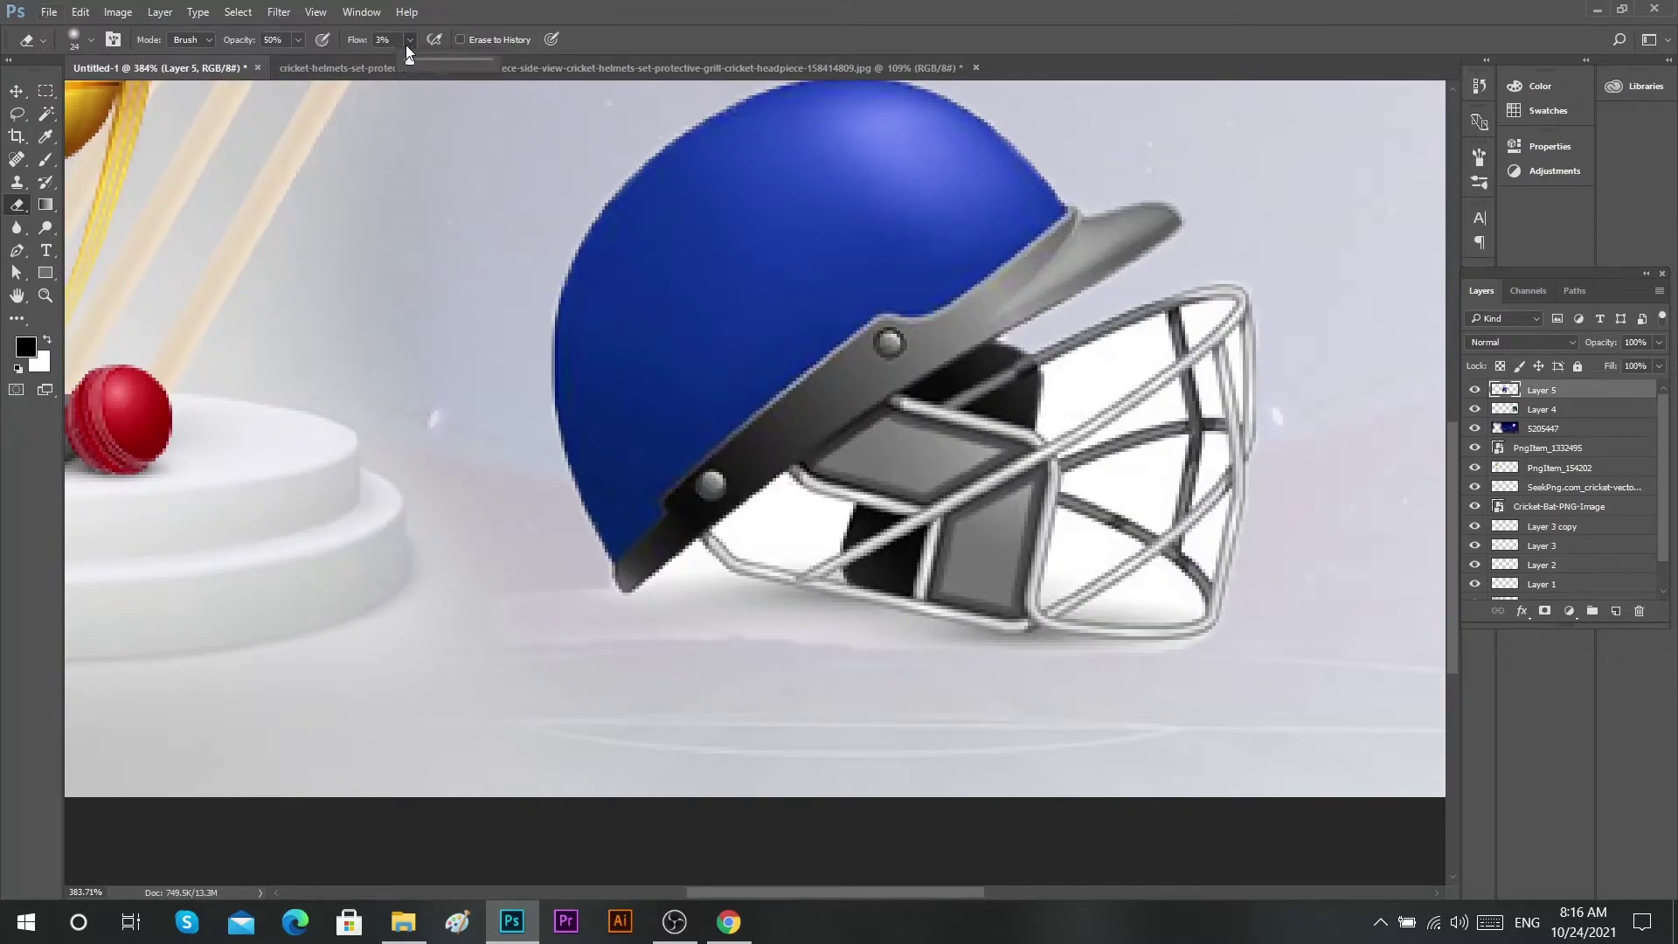
pyautogui.moveTo(409, 61); pyautogui.dragTo(414, 61)
pyautogui.scroll(2, 581, 747)
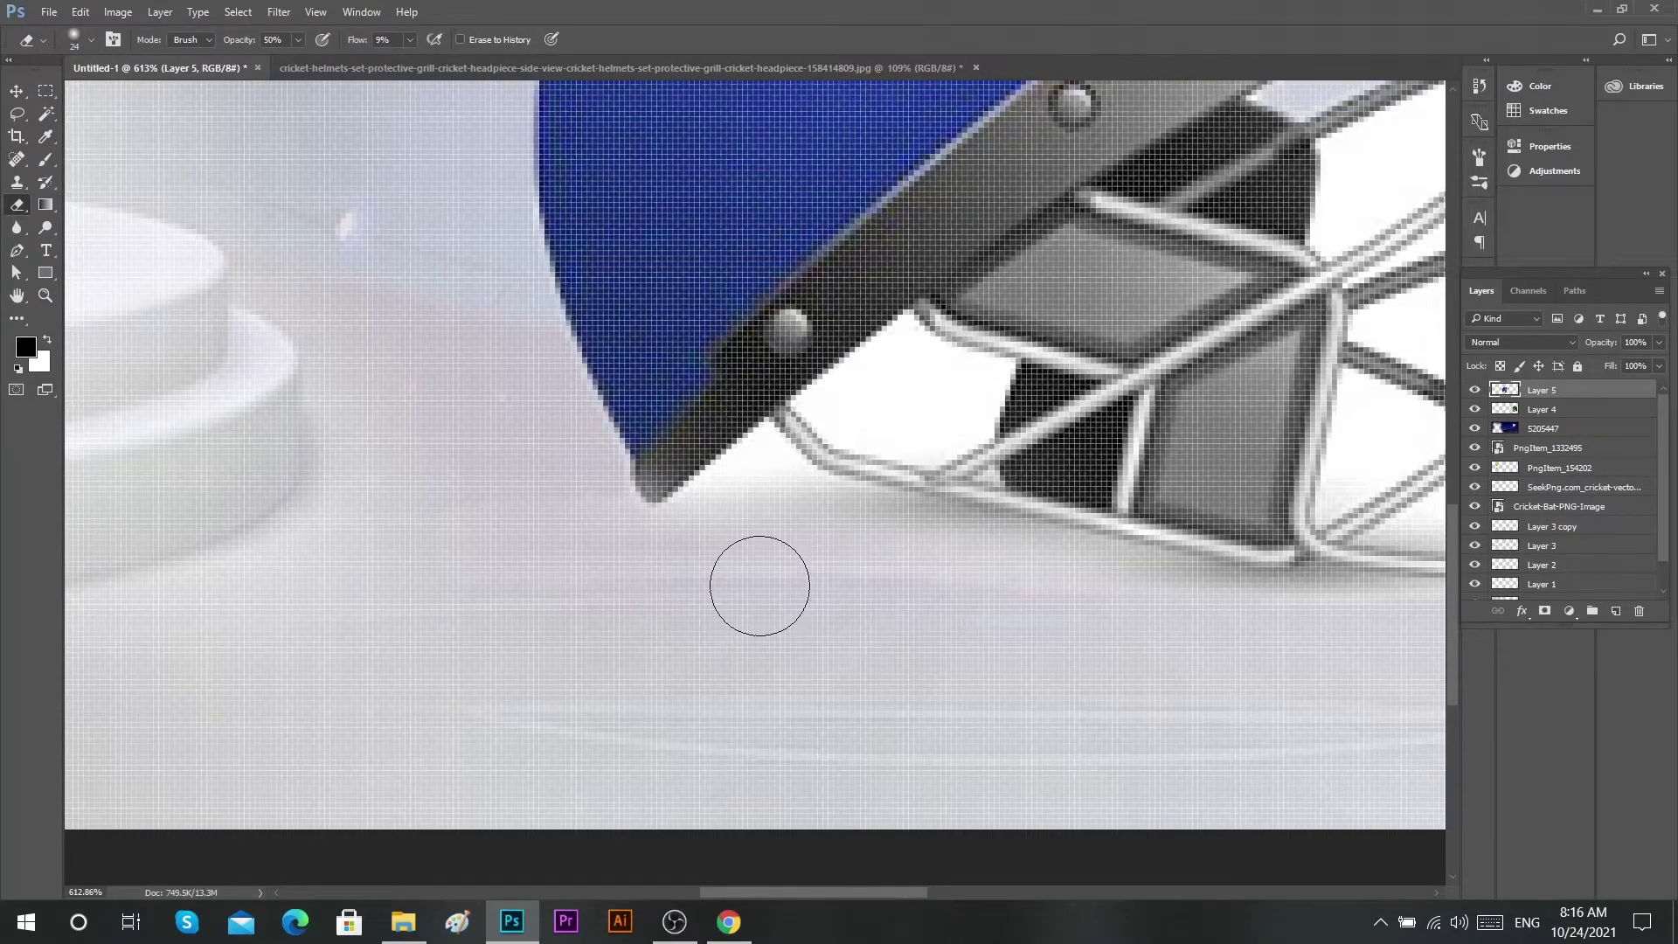
pyautogui.hscroll(4, 1049, 595)
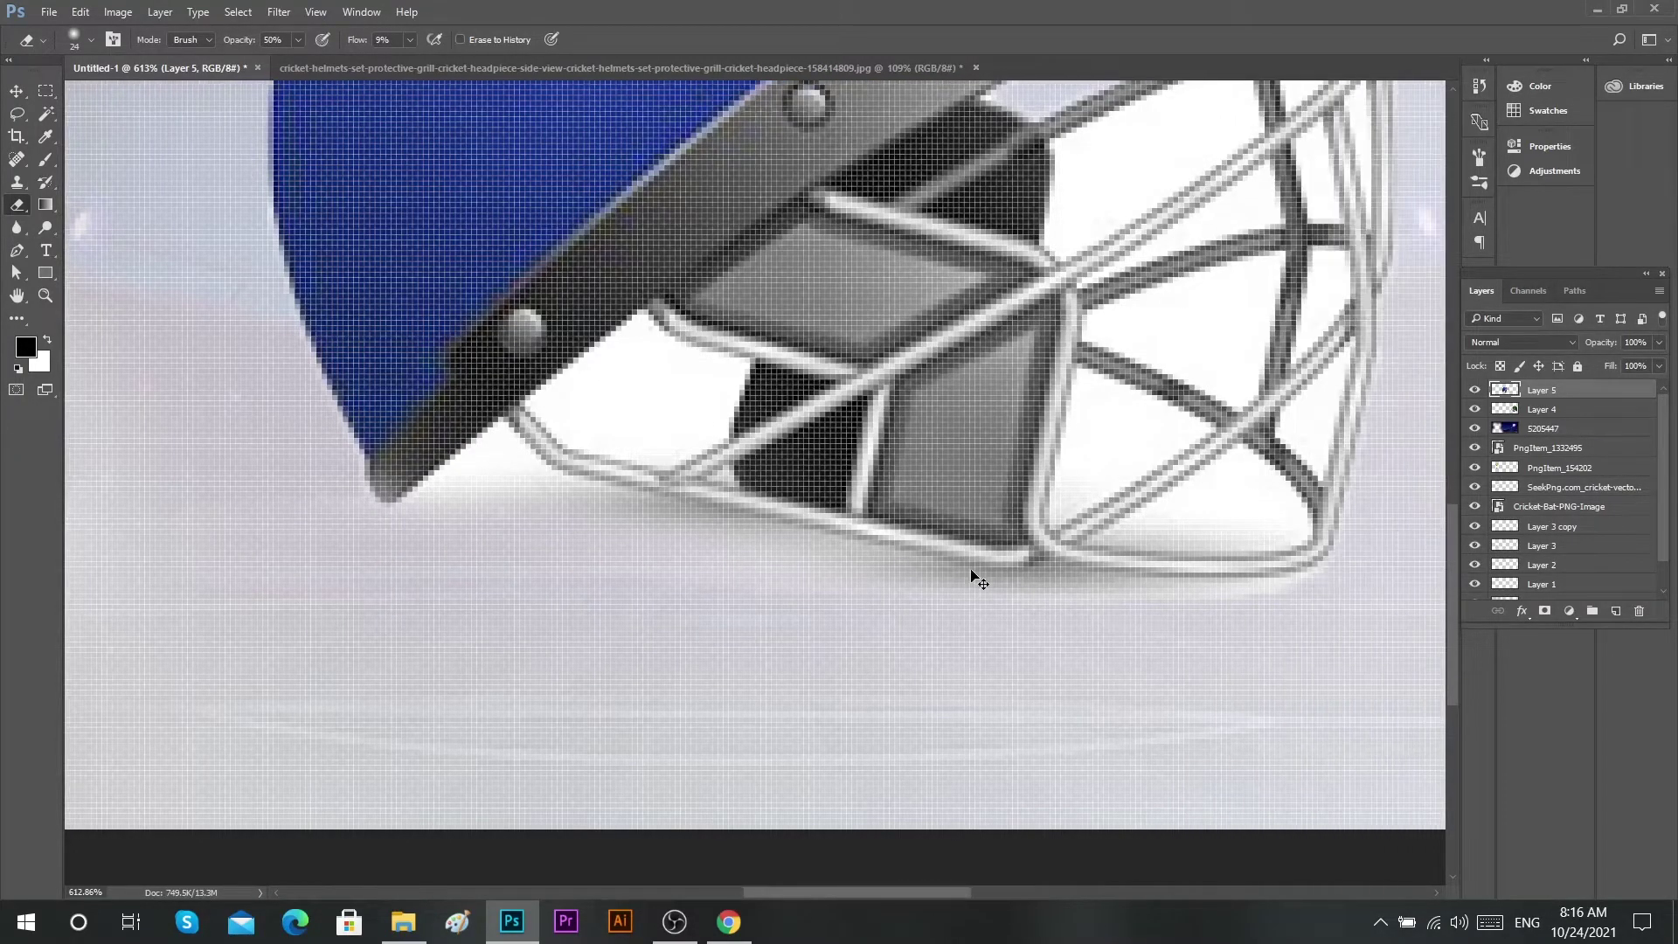
pyautogui.scroll(2, 444, 479)
pyautogui.scroll(1, 444, 479)
pyautogui.keyDown('alt'); pyautogui.rightClick(449, 468); pyautogui.keyUp('alt')
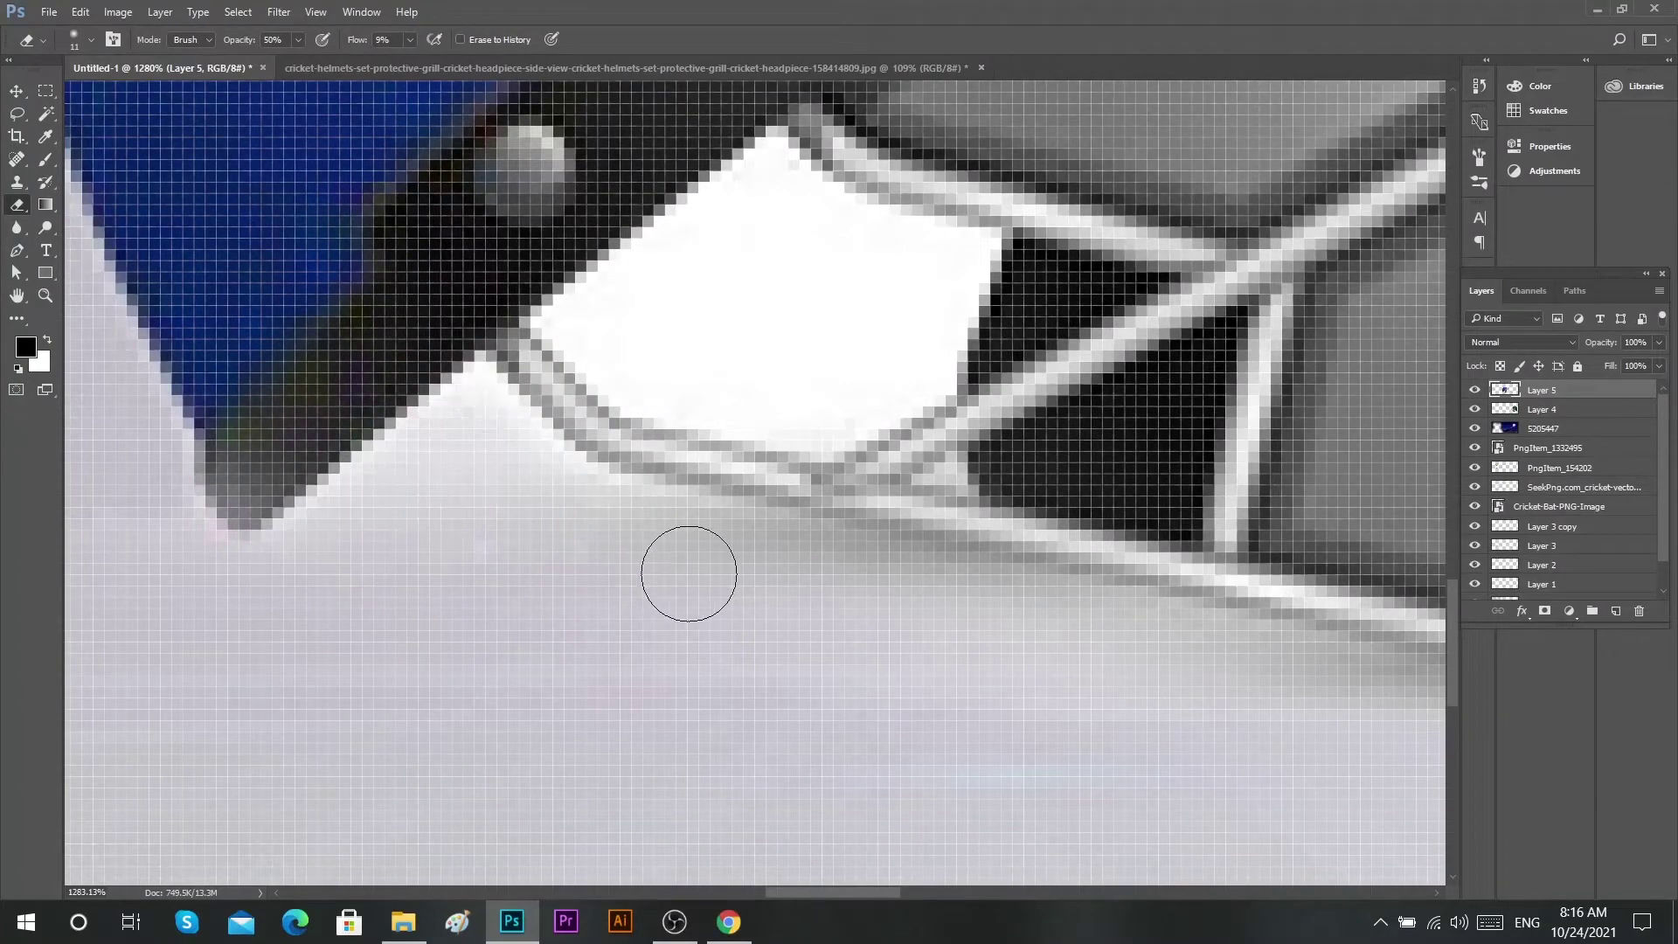
# - Erase stray background pixels around the blue helmet's grill, then fit the banner in view
pyautogui.scroll(-3, 688, 574)
pyautogui.hscroll(2, 903, 588)
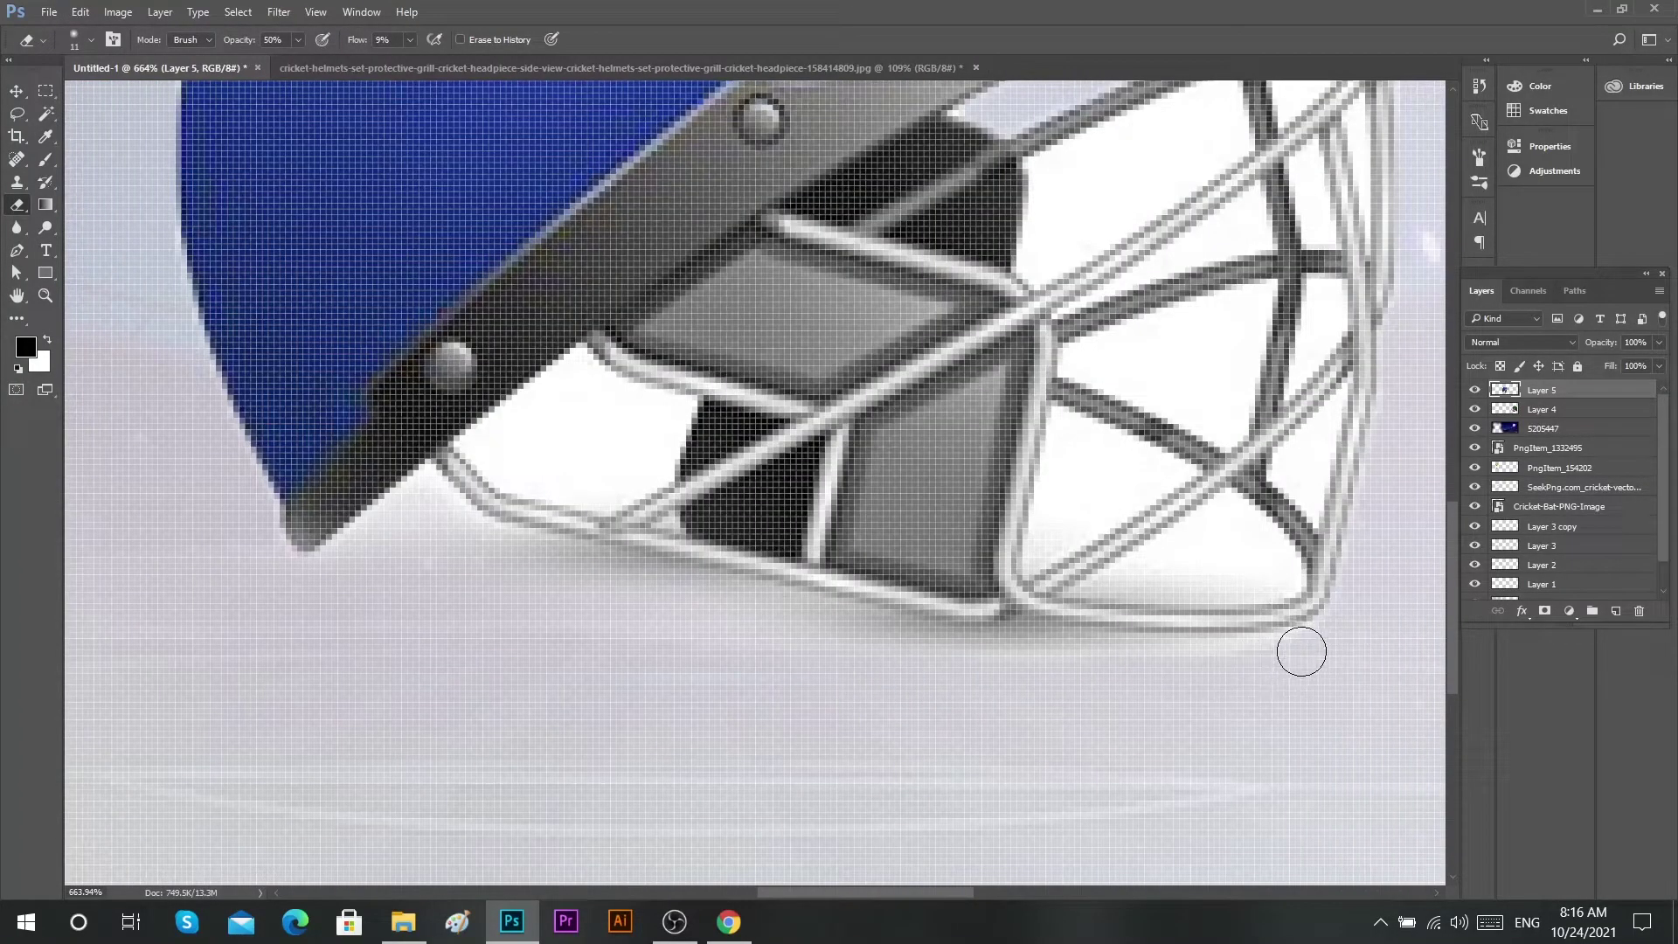
pyautogui.scroll(-2, 1238, 656)
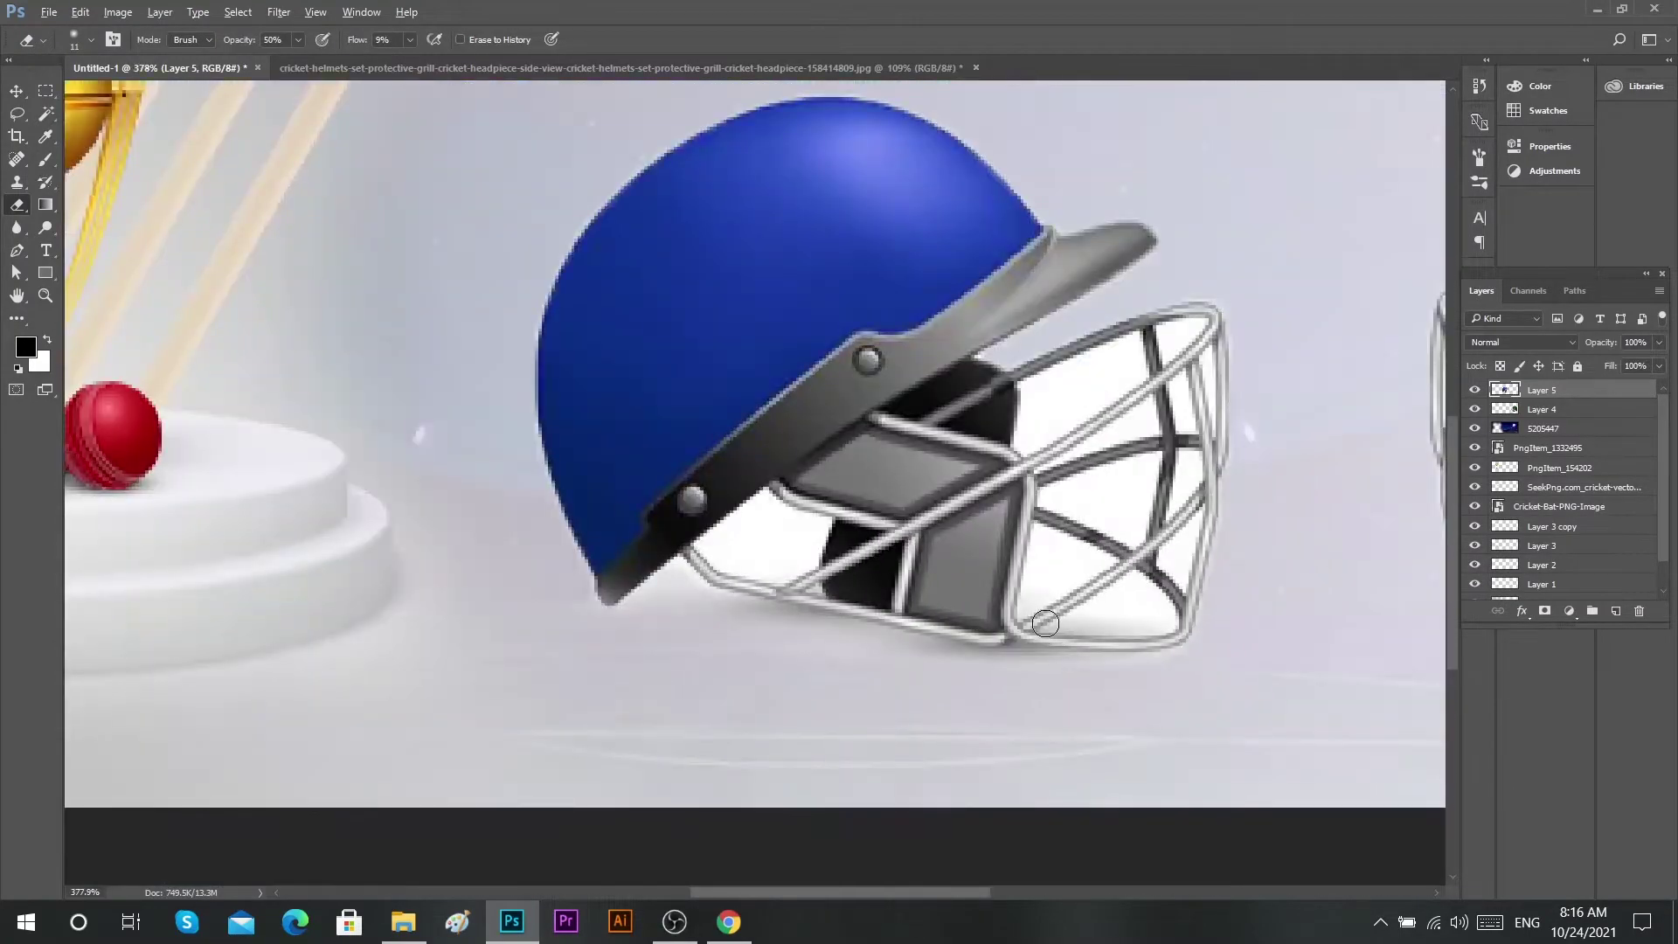
pyautogui.scroll(1, 1080, 580)
pyautogui.scroll(1, 1120, 316)
pyautogui.scroll(1, 1127, 314)
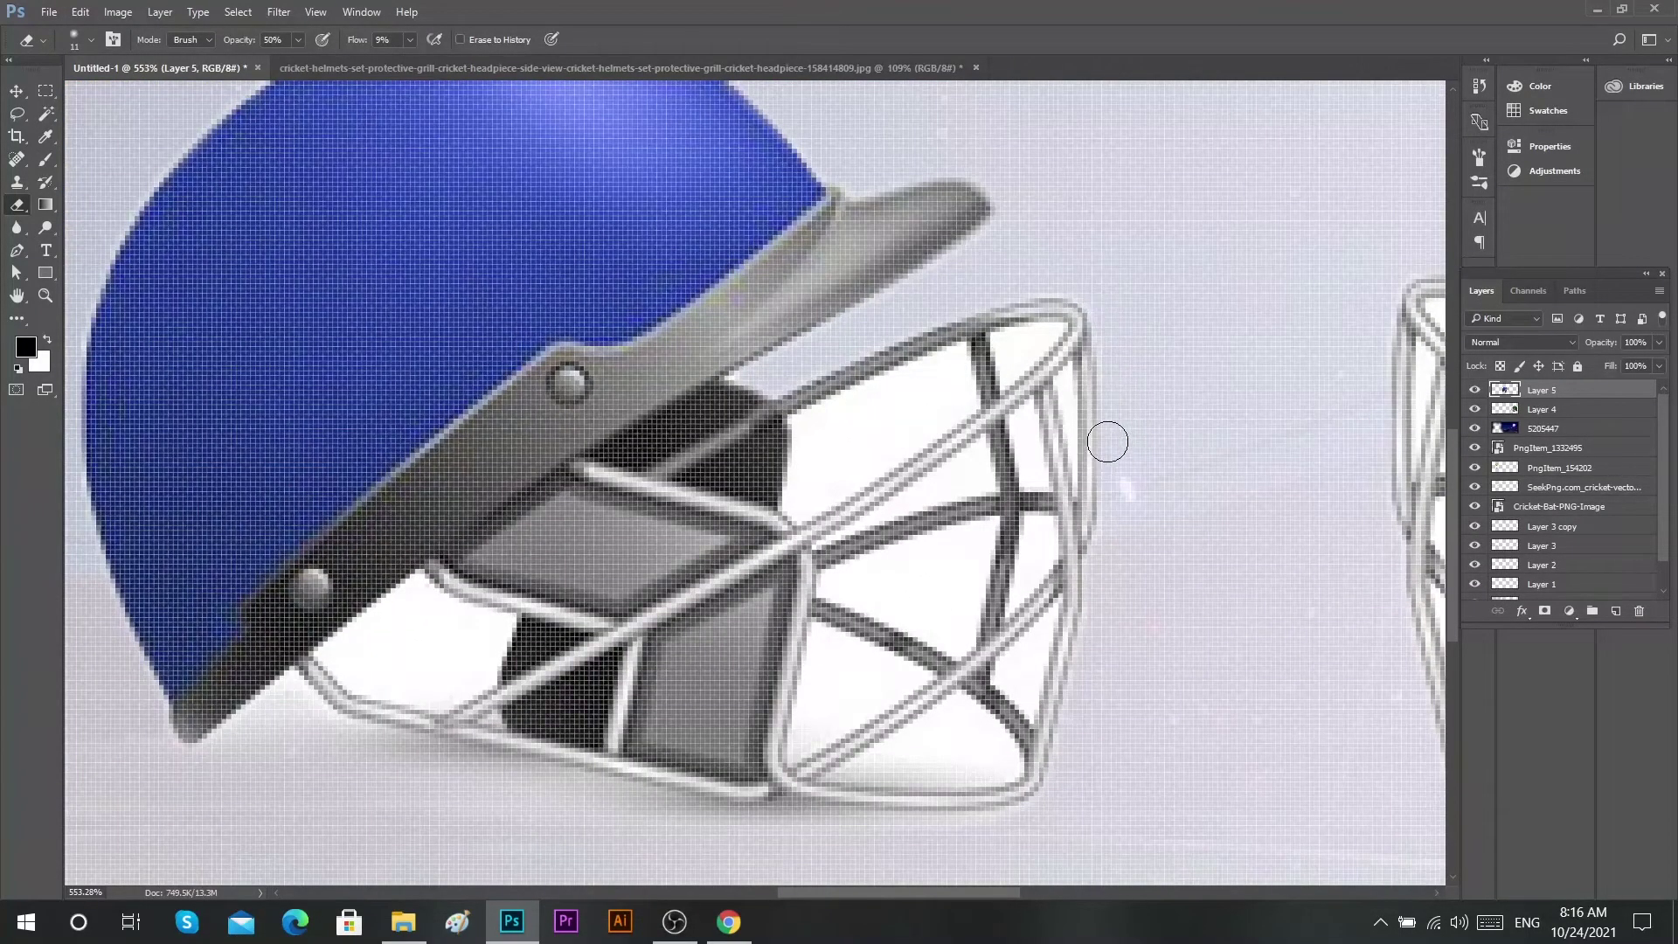
pyautogui.scroll(2, 969, 364)
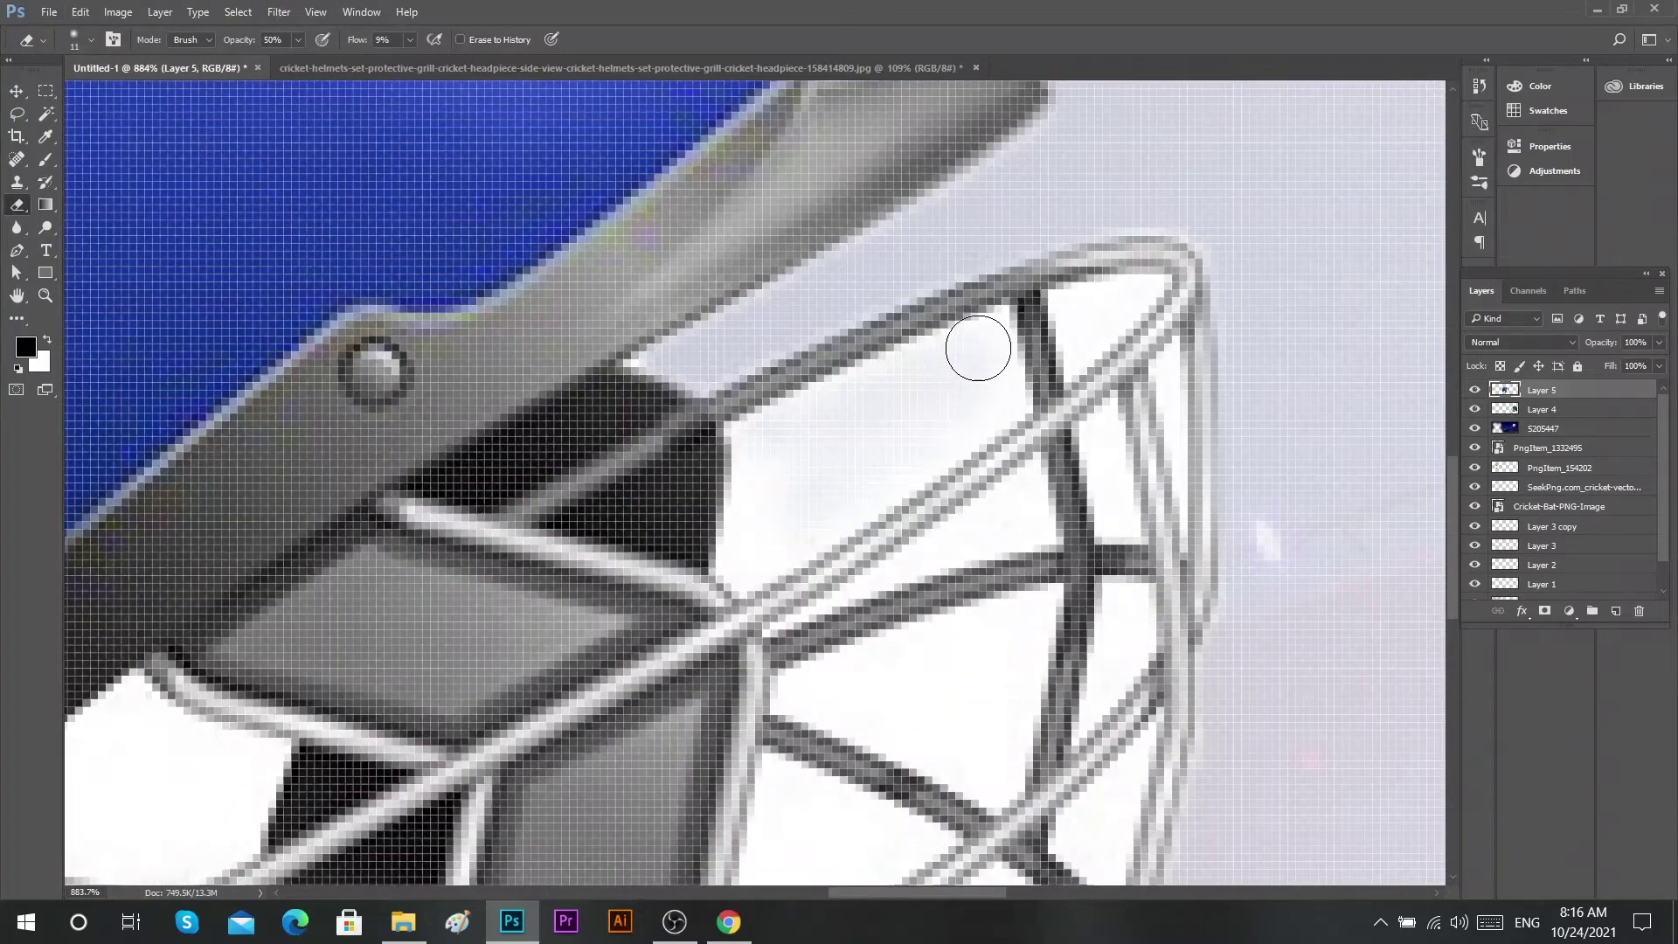
pyautogui.scroll(2, 978, 348)
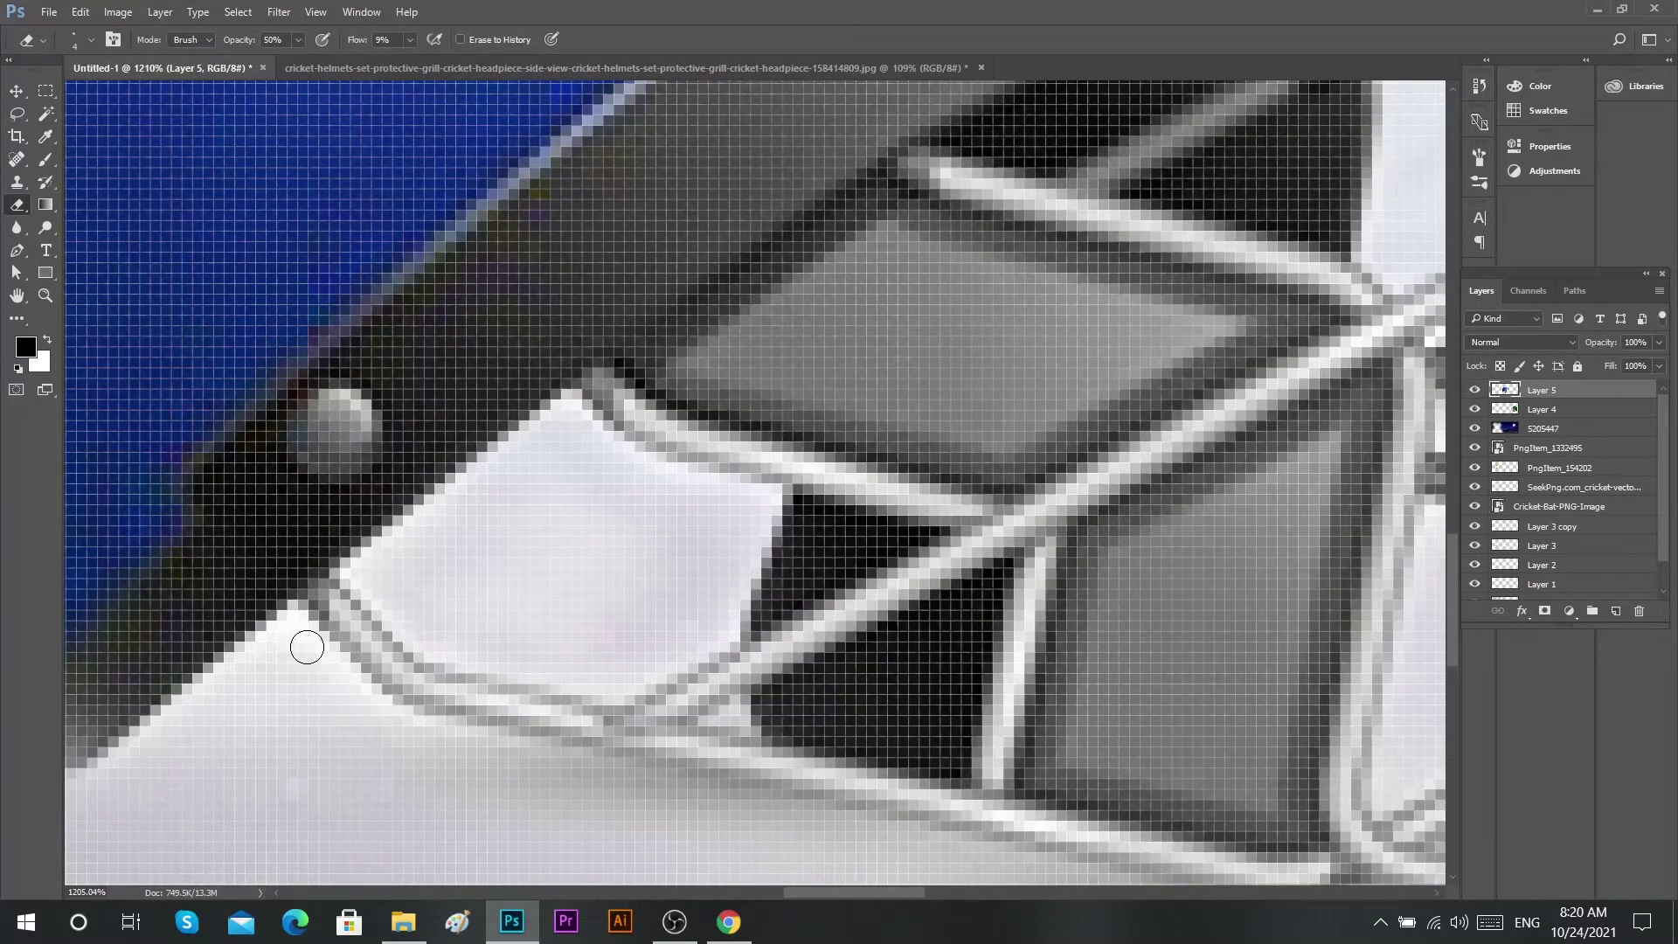
pyautogui.hotkey('ctrl', '1')
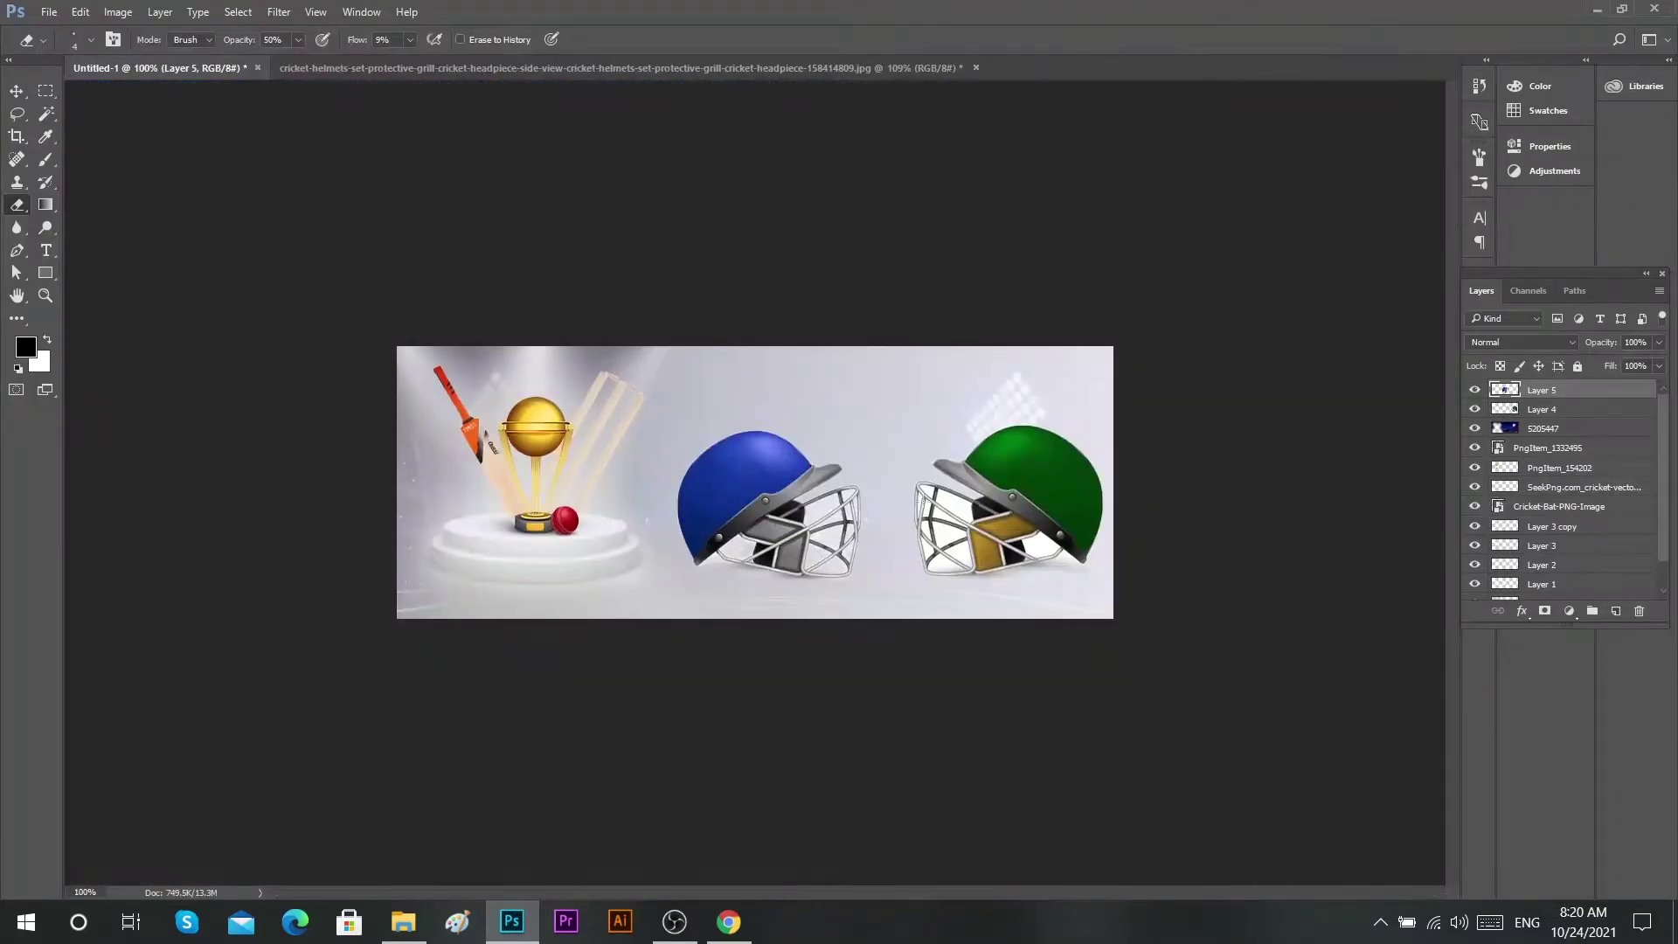
pyautogui.hotkey('ctrl', '0')
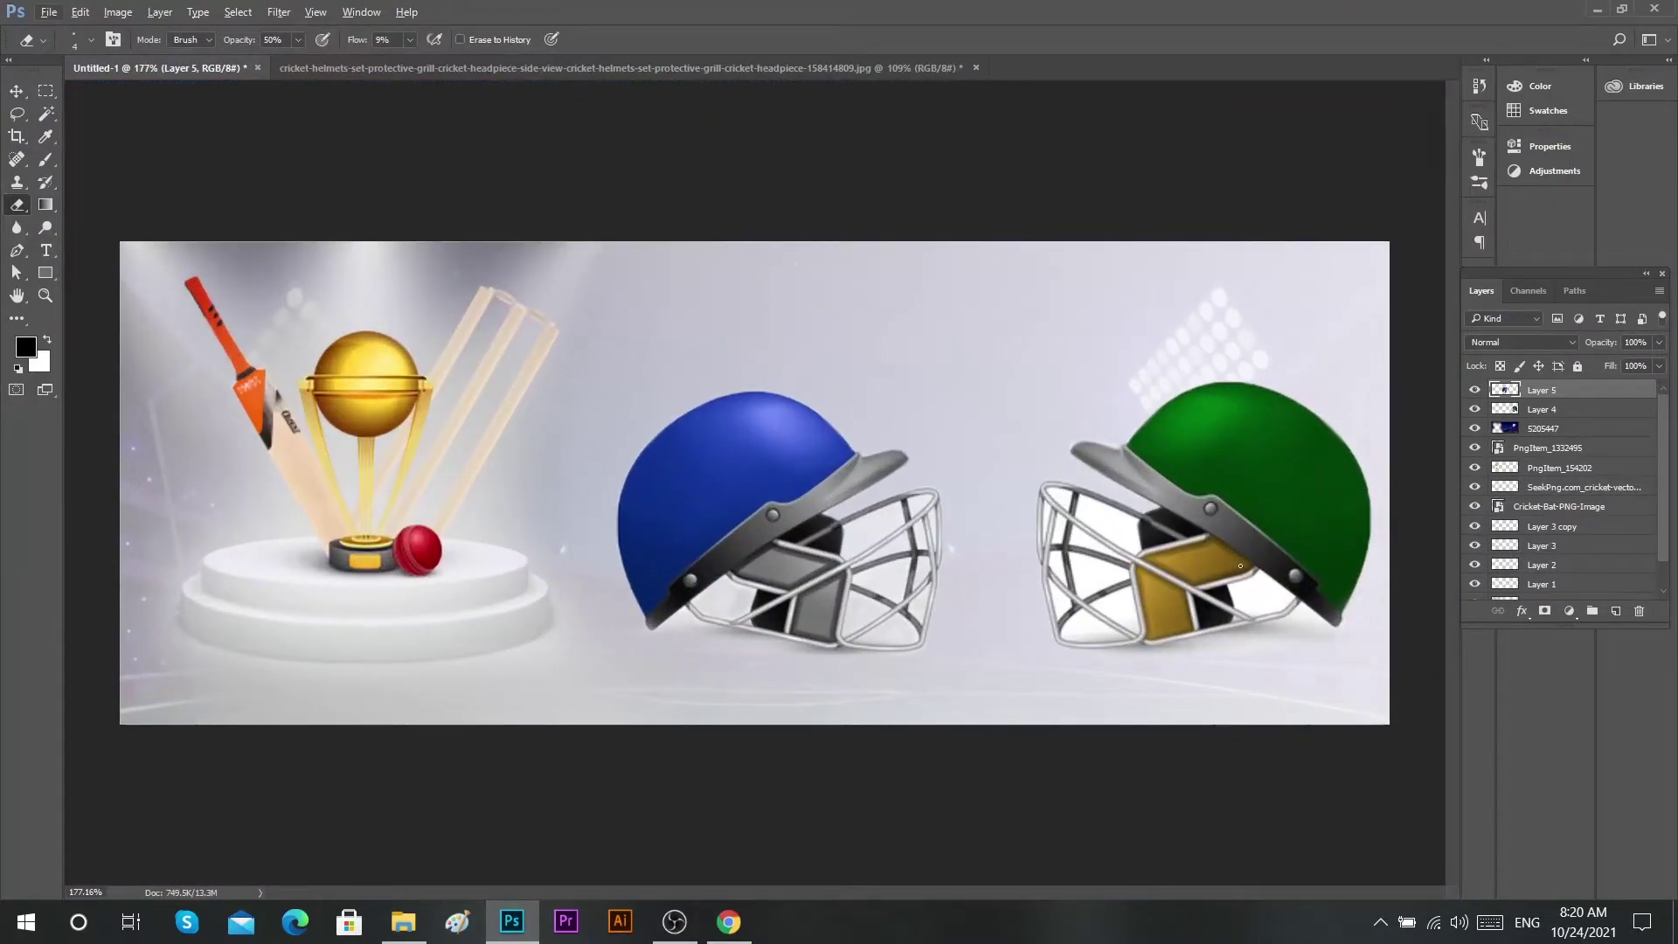
# - Select the green helmet's layer and erase leftover pixels in its grill with a larger brush
pyautogui.press('v')
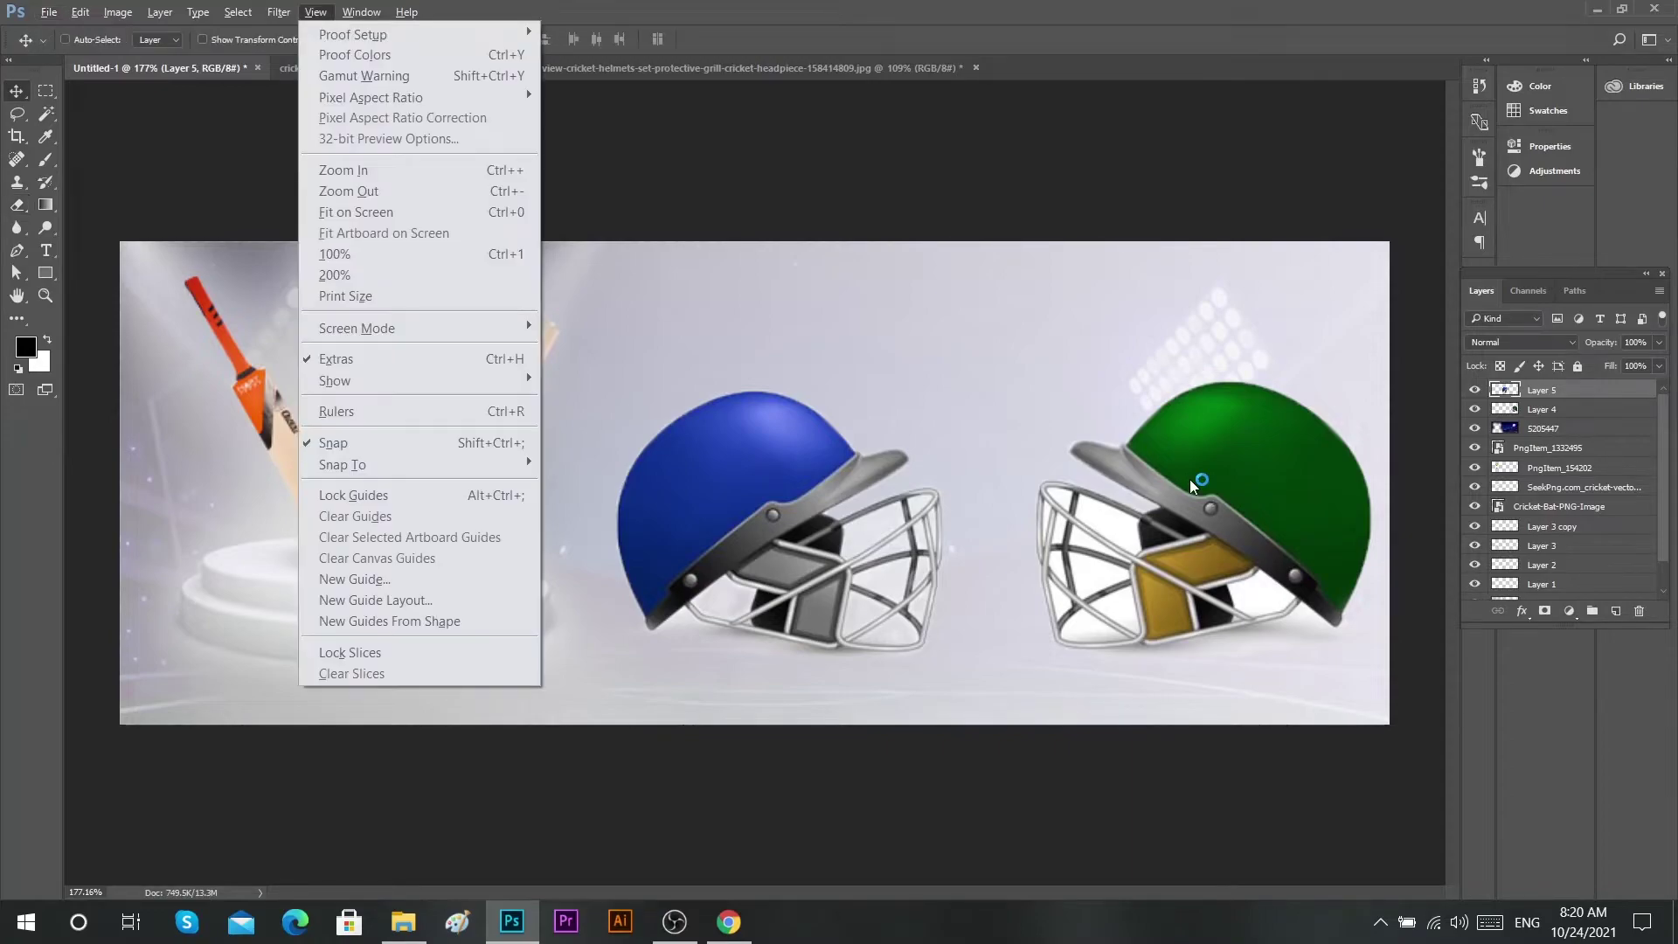
pyautogui.keyDown('ctrl'); pyautogui.click(1210, 489); pyautogui.keyUp('ctrl')
pyautogui.scroll(3, 1210, 488)
pyautogui.scroll(3, 1169, 554)
pyautogui.hotkey('alt', 'e')
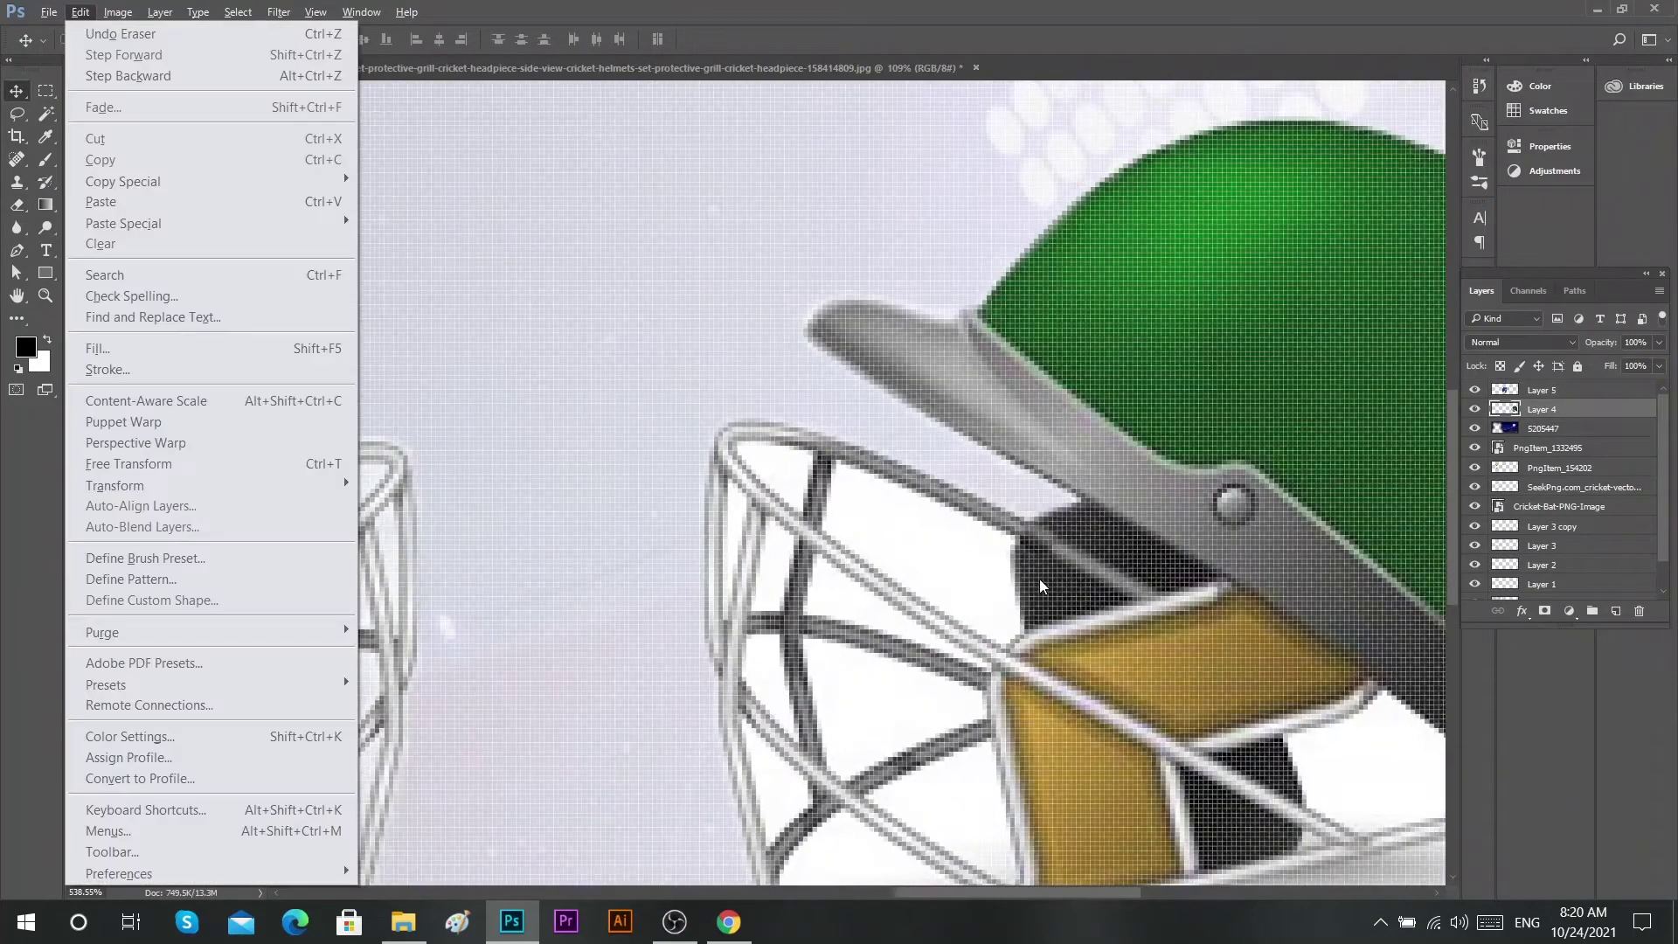
pyautogui.press('Escape')
pyautogui.press('e')
pyautogui.scroll(2, 963, 620)
pyautogui.scroll(1, 962, 620)
pyautogui.keyDown('alt'); pyautogui.rightClick(900, 580); pyautogui.keyUp('alt')
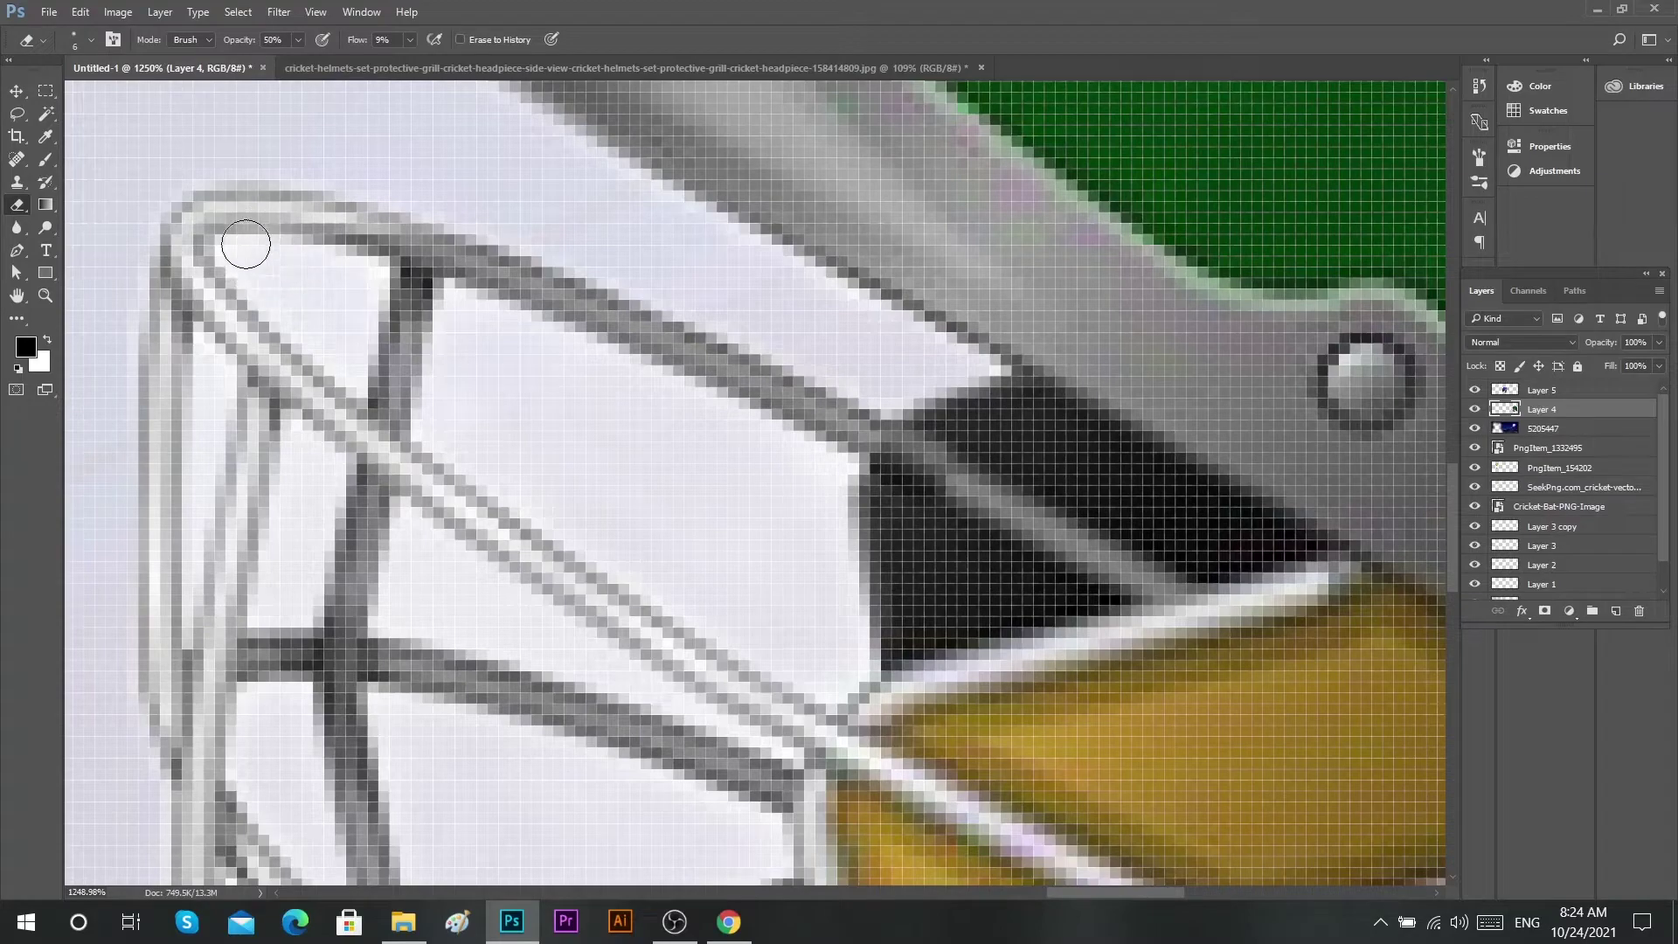
pyautogui.scroll(-5, 835, 415)
# - Fit the whole banner on screen and return to the Move tool
pyautogui.rightClick(749, 400)
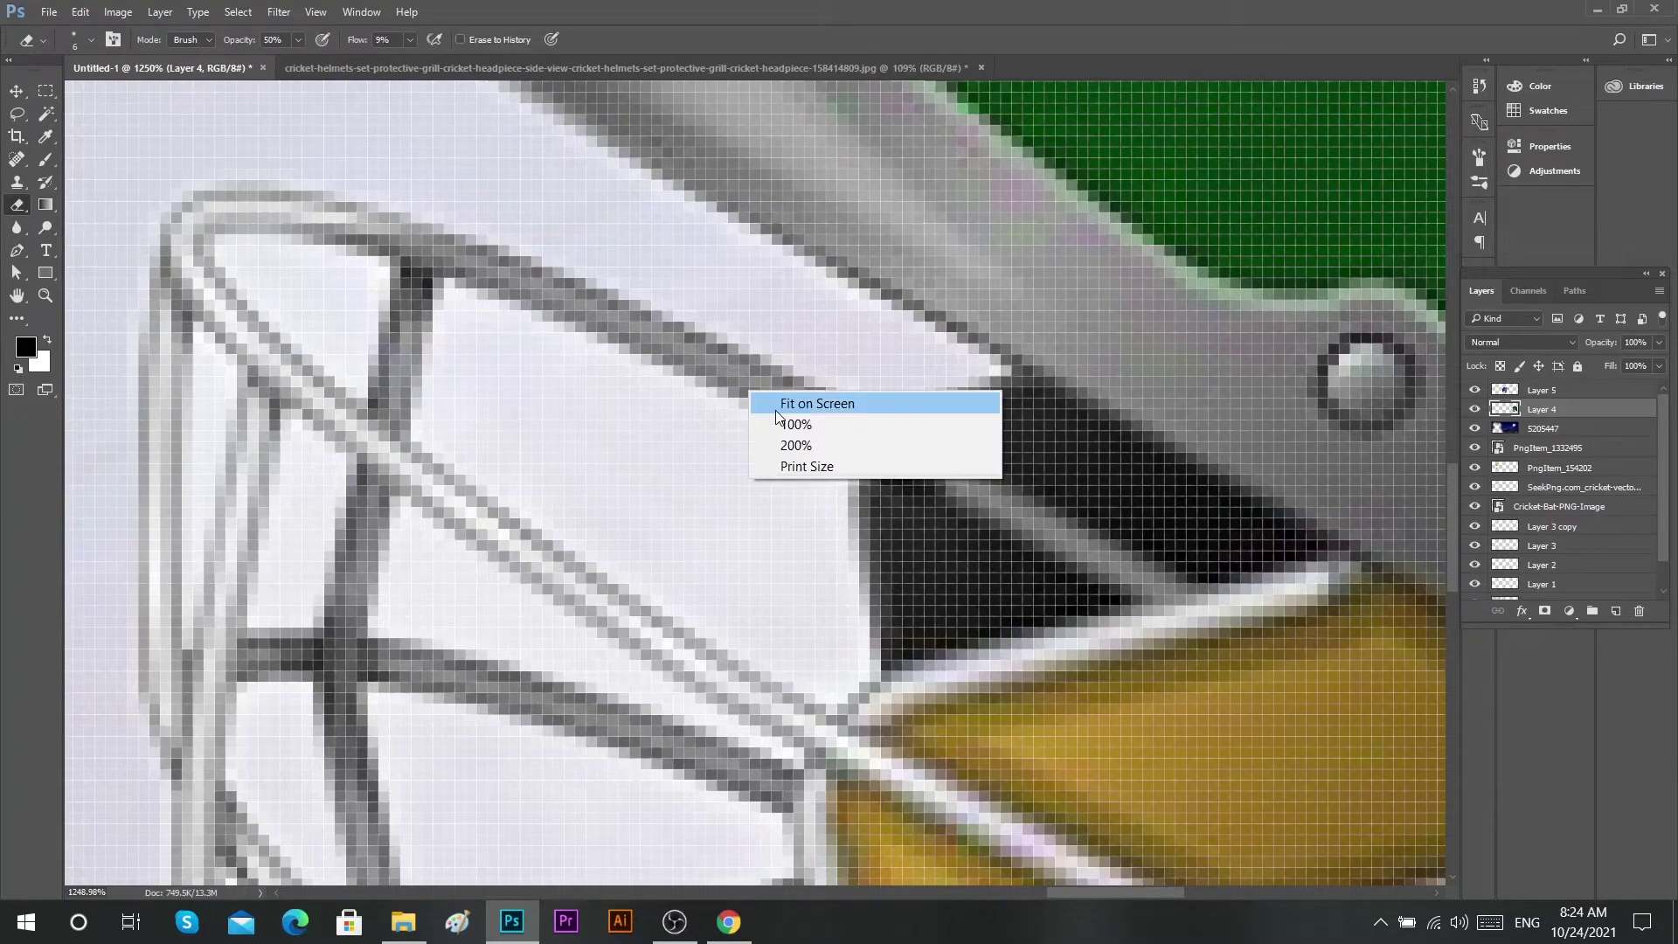
pyautogui.click(783, 410)
pyautogui.scroll(2, 874, 612)
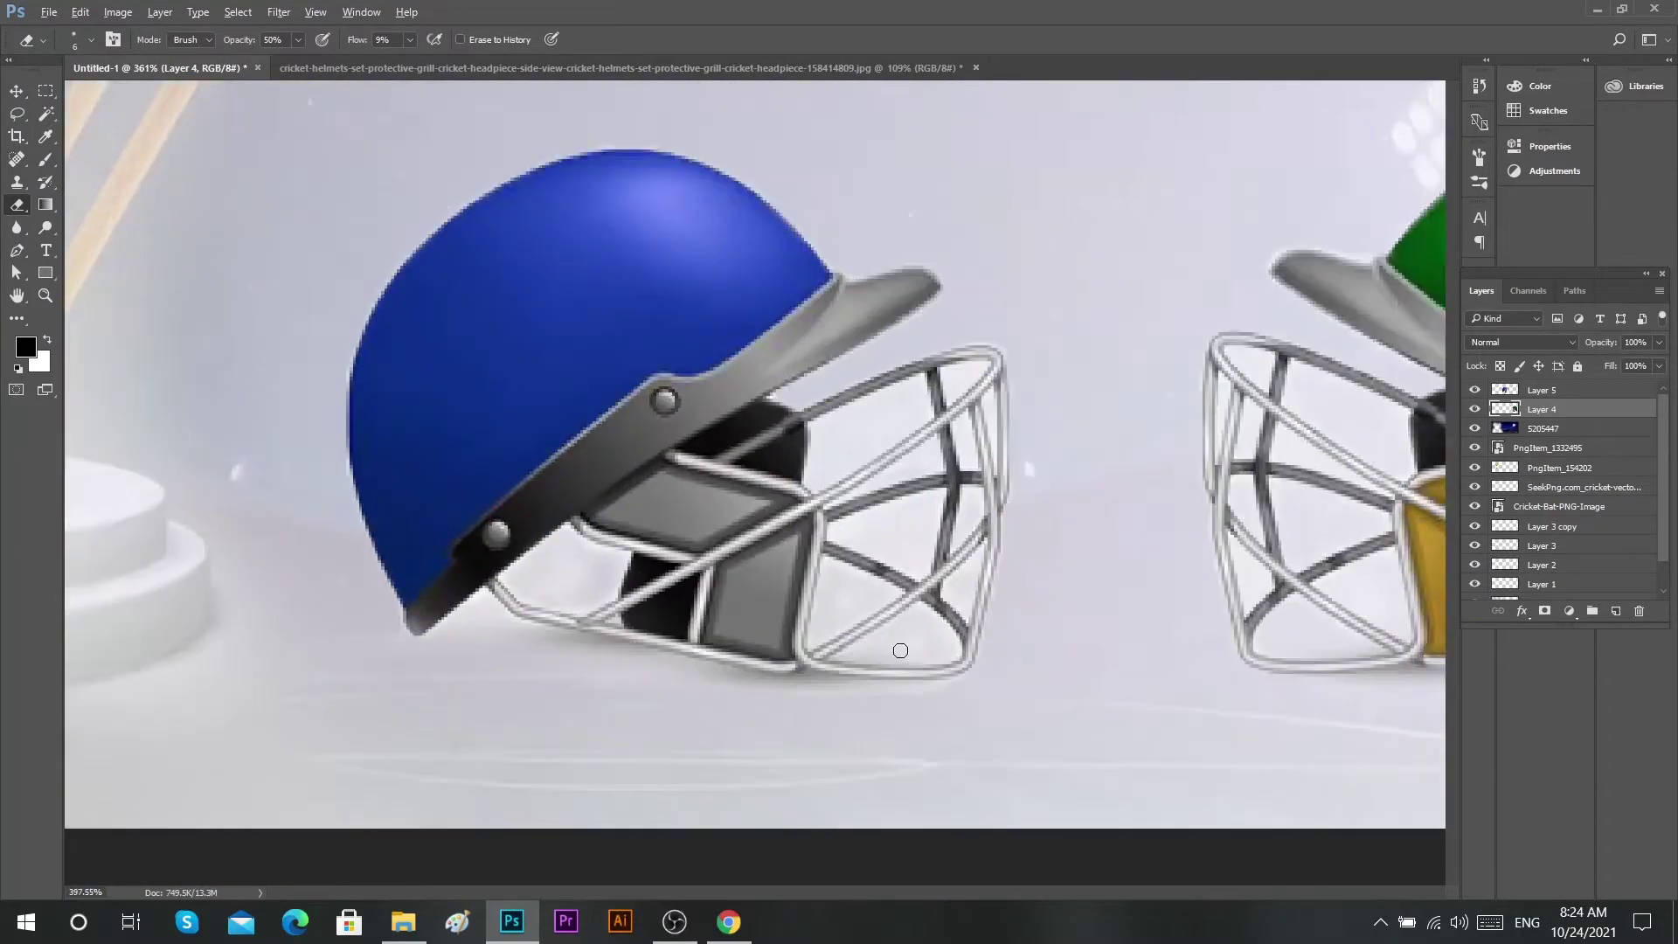
pyautogui.scroll(2, 1019, 524)
pyautogui.rightClick(830, 391)
pyautogui.click(836, 401)
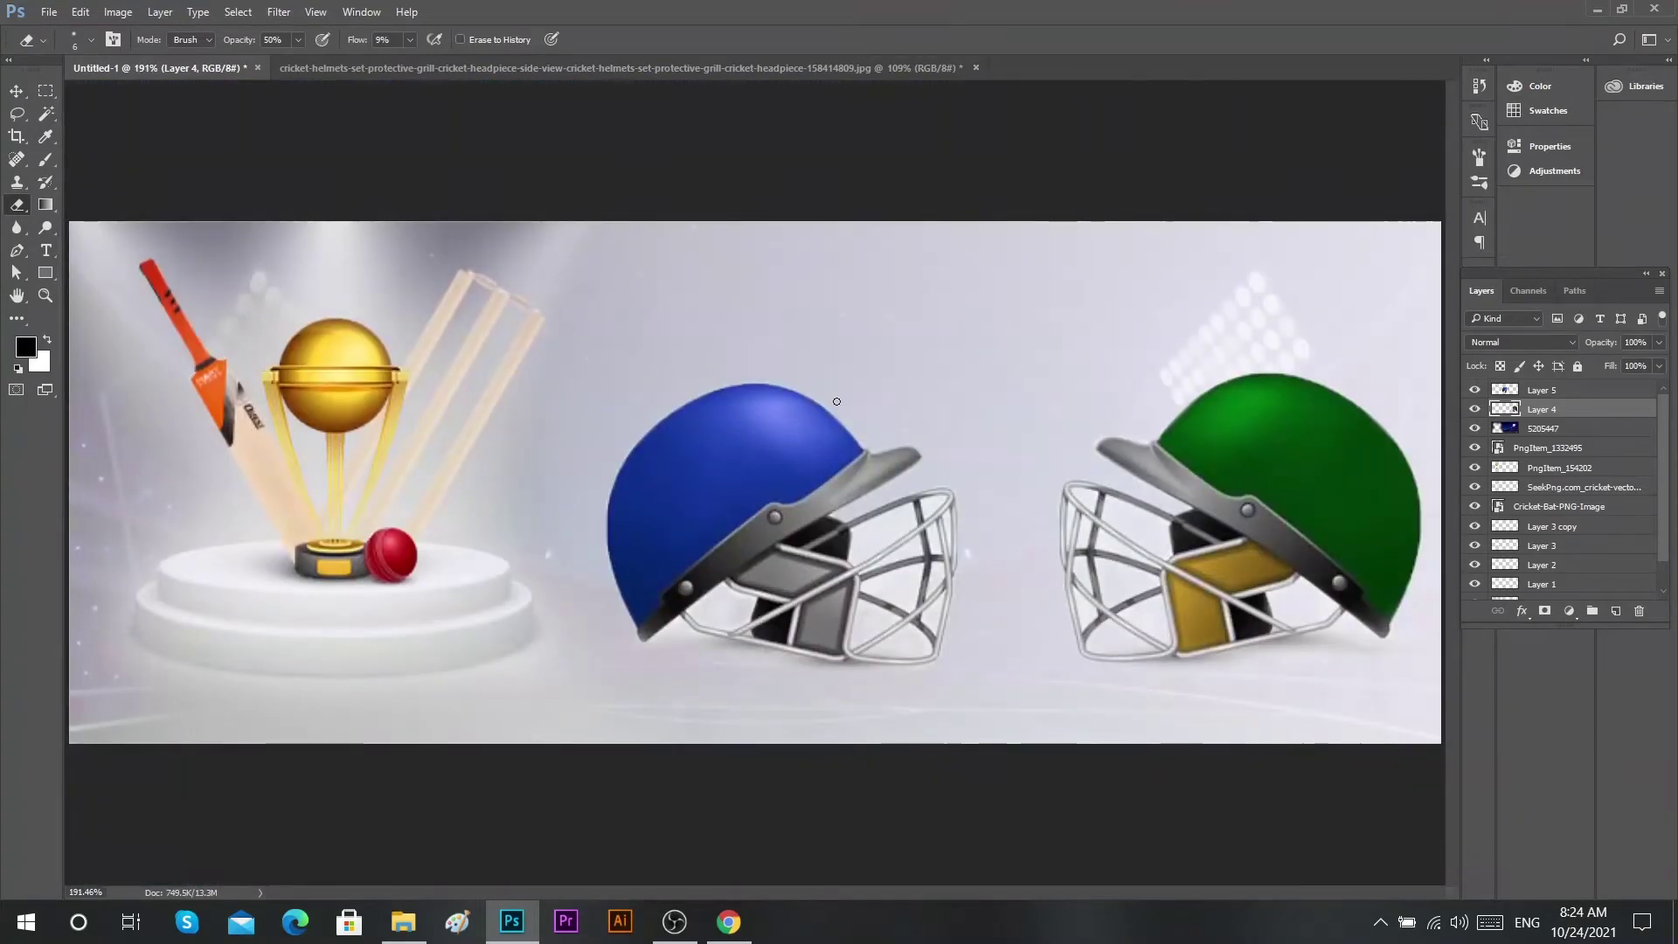
pyautogui.press('v')
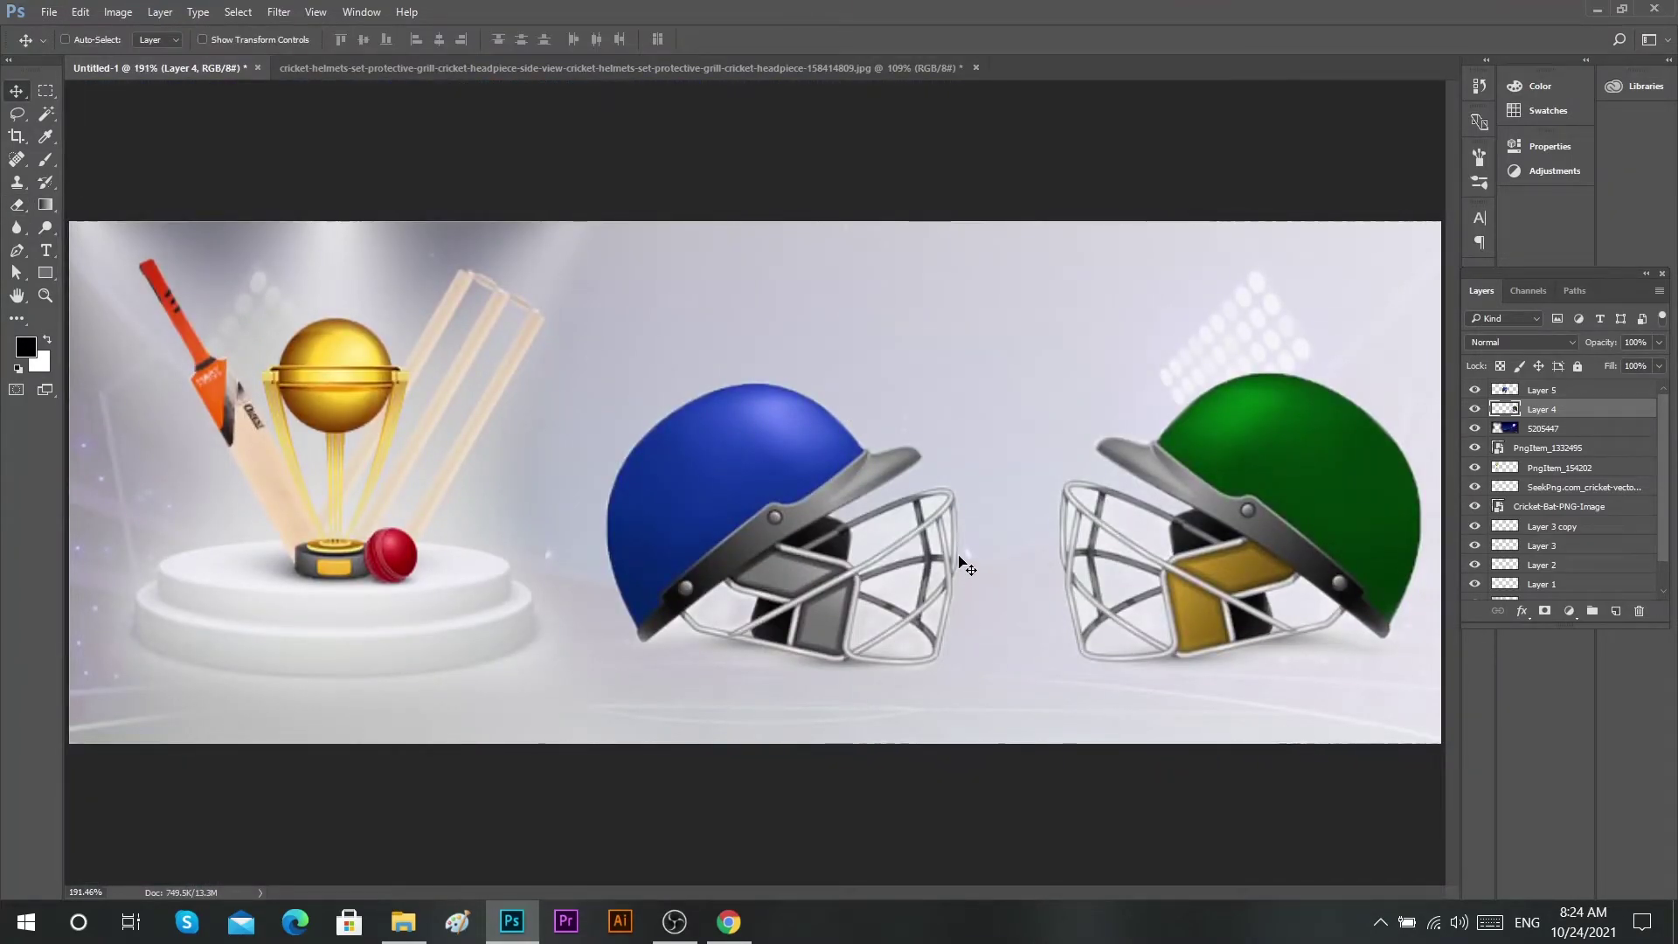
pyautogui.scroll(-1, 960, 562)
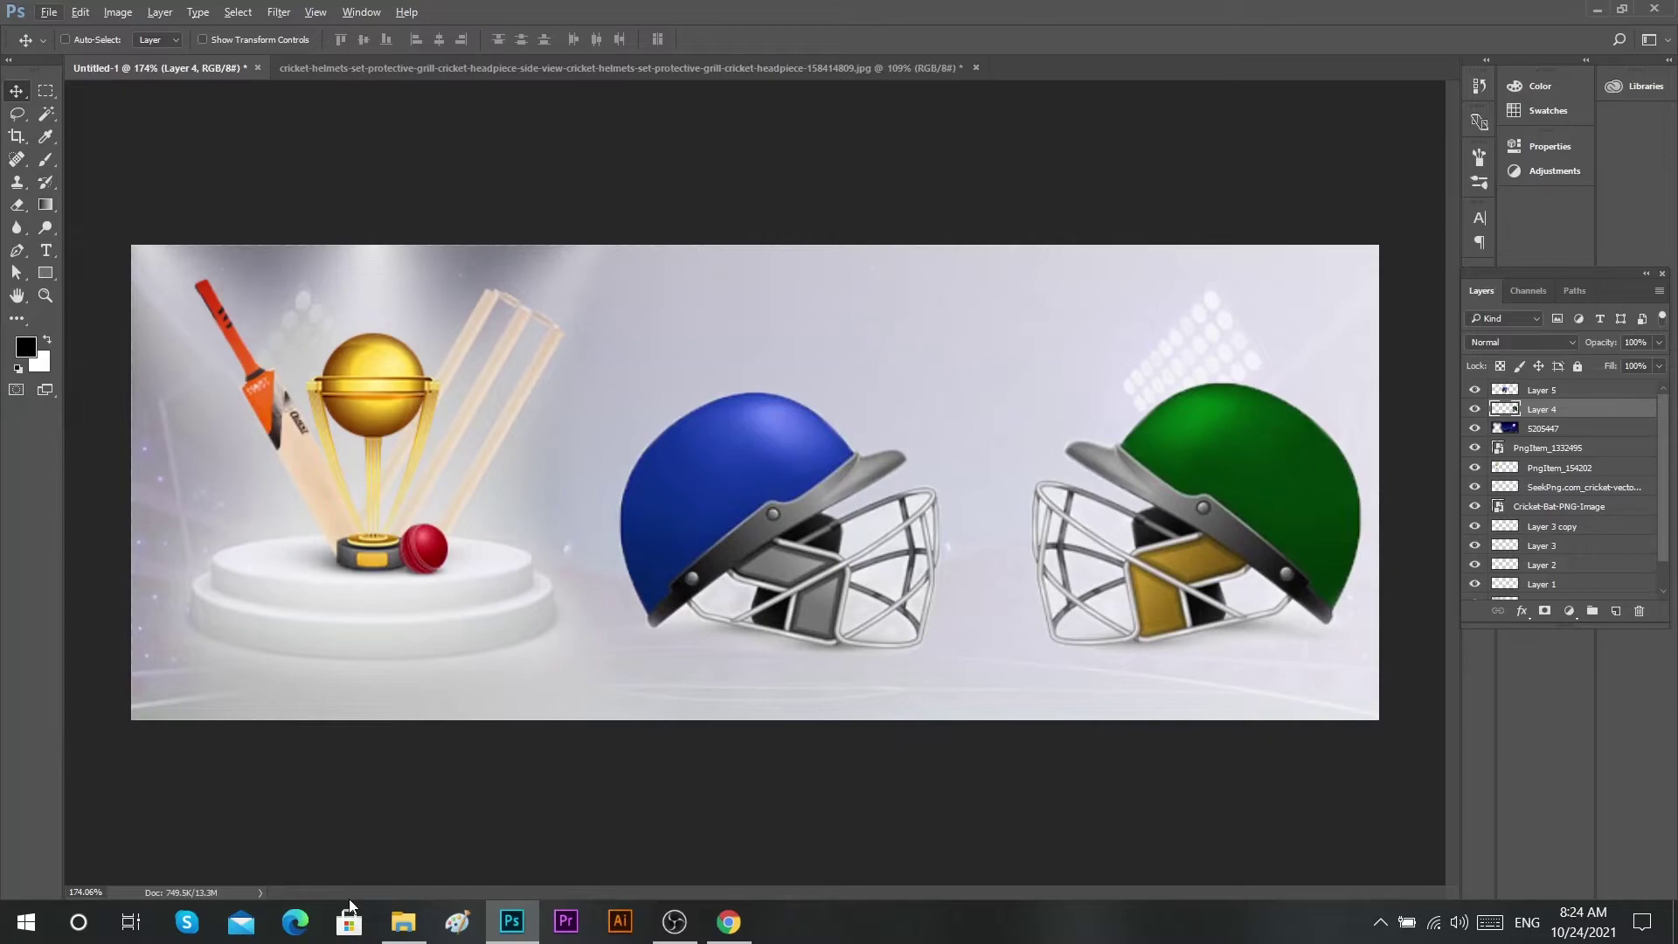
# - Duplicate the green helmet as Layer 4 copy, flip it vertically and place it below
pyautogui.hotkey('ctrl', 'j')
pyautogui.rightClick(1307, 489)
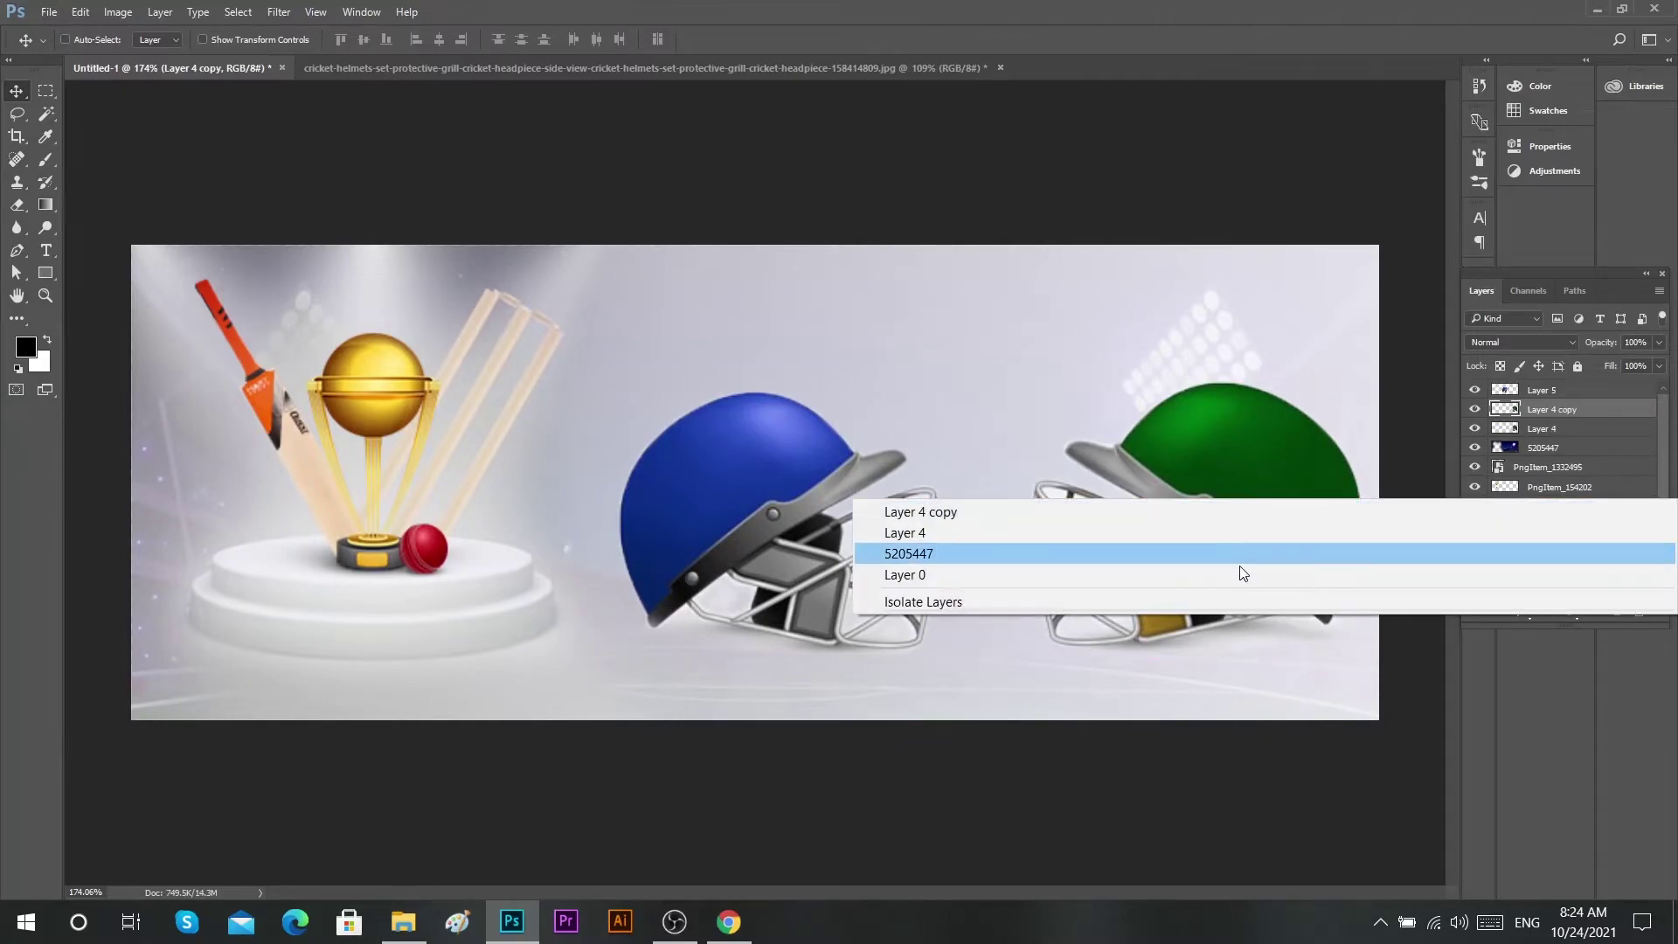
pyautogui.rightClick(1212, 467)
pyautogui.press('Escape')
pyautogui.hotkey('ctrl', 't')
pyautogui.rightClick(1214, 468)
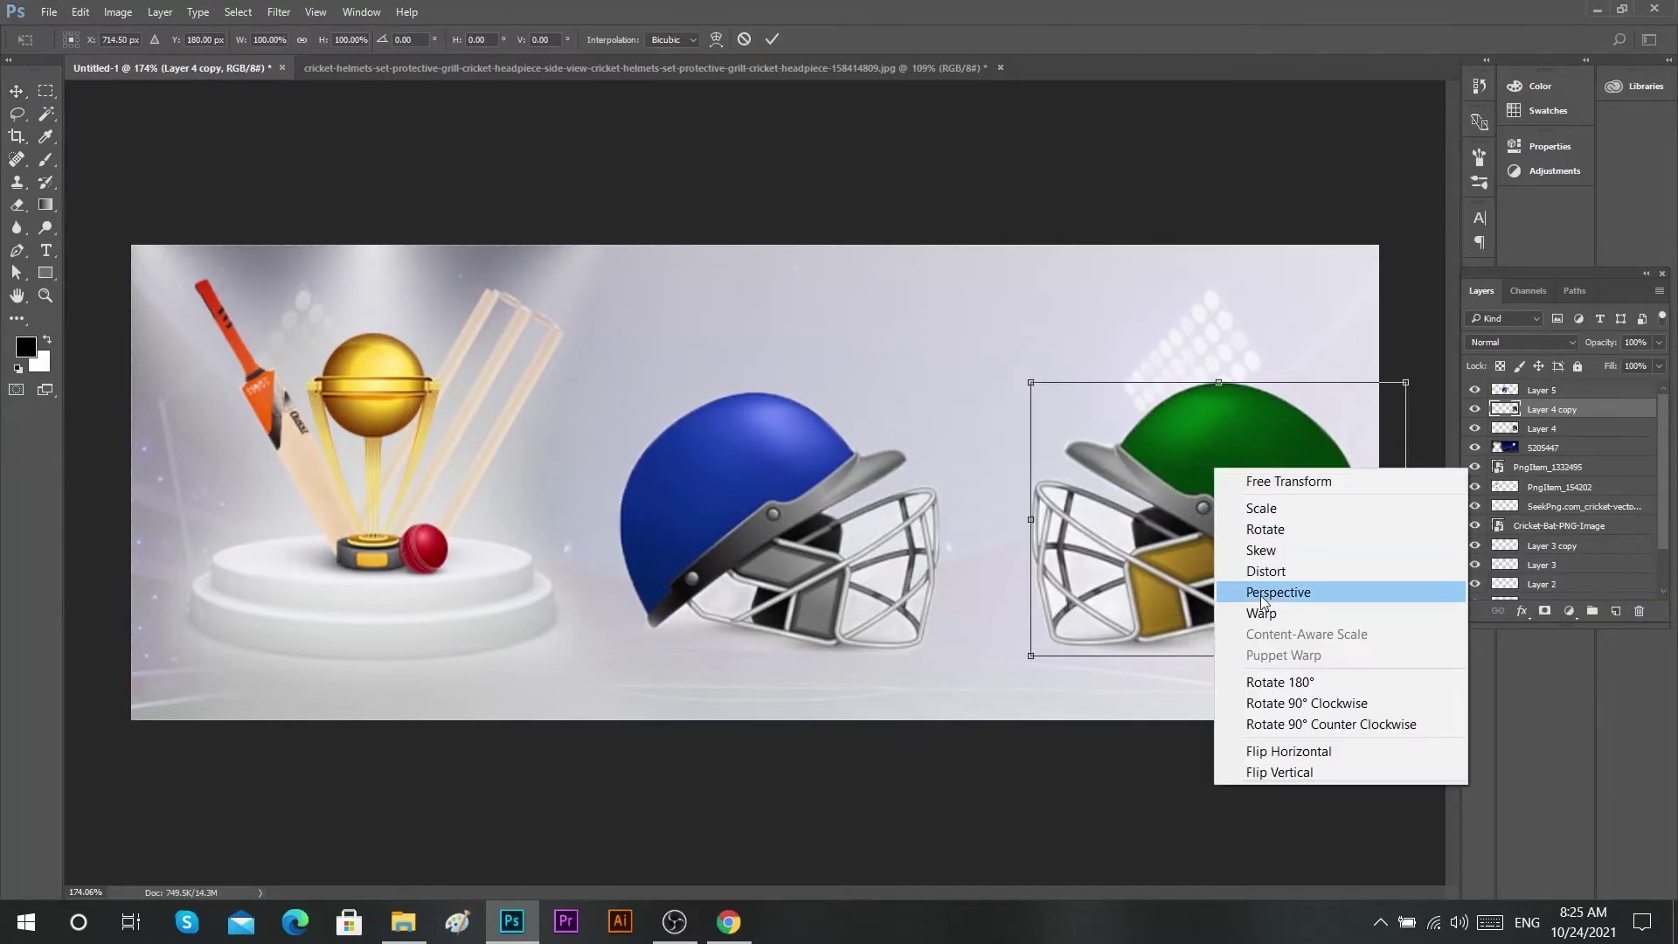
pyautogui.click(1278, 771)
pyautogui.moveTo(1261, 605); pyautogui.dragTo(1262, 858)
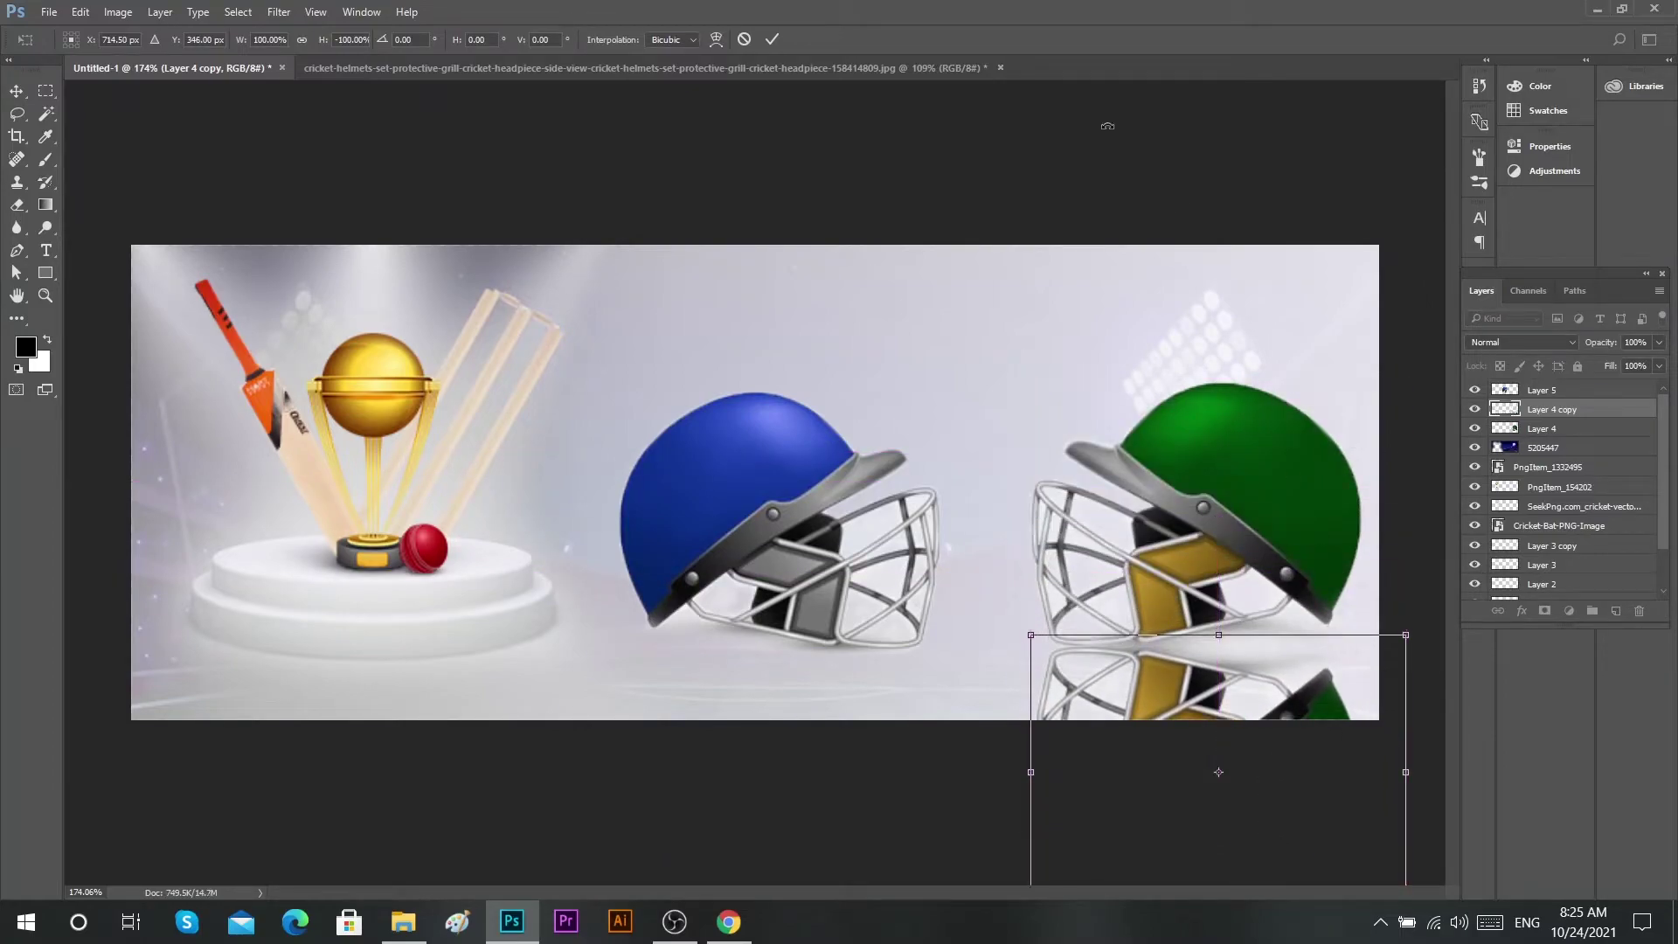
pyautogui.click(771, 39)
# - Fade the green helmet's reflection with a large eraser brush
pyautogui.scroll(-2, 1107, 533)
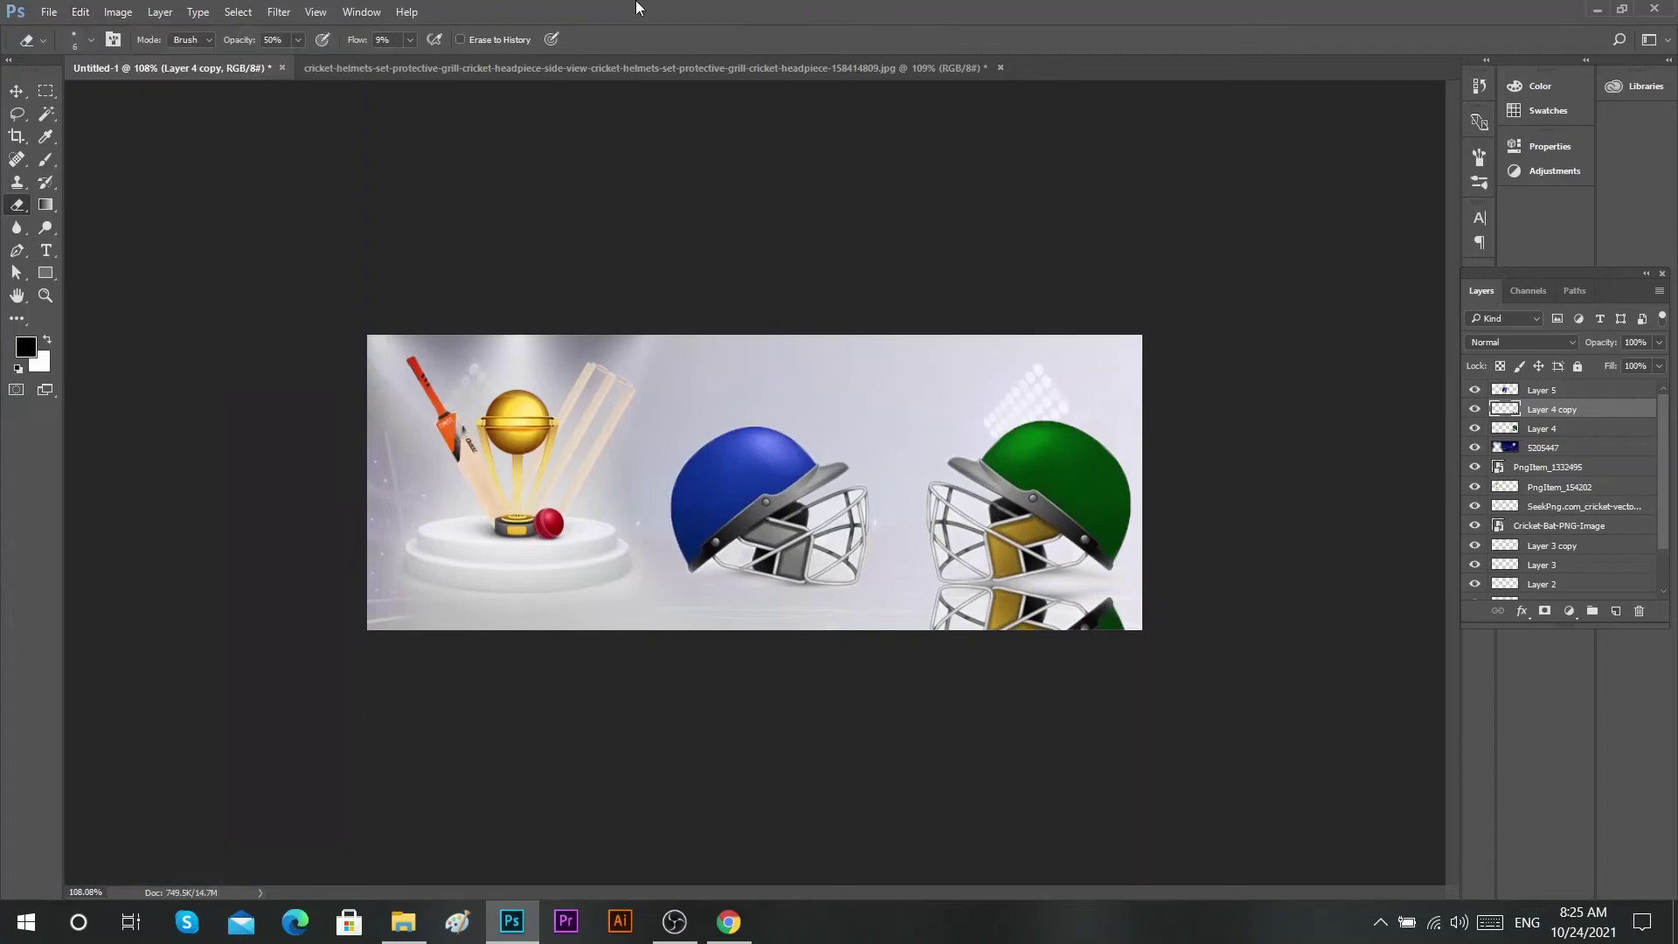
pyautogui.moveTo(725, 473); pyautogui.dragTo(842, 477)
pyautogui.moveTo(482, 63); pyautogui.dragTo(413, 64)
pyautogui.moveTo(1173, 776)
pyautogui.mouseDown()
pyautogui.moveTo(974, 776)
pyautogui.moveTo(885, 712)
pyautogui.moveTo(1191, 746)
pyautogui.mouseUp()
pyautogui.moveTo(822, 464); pyautogui.dragTo(839, 463)
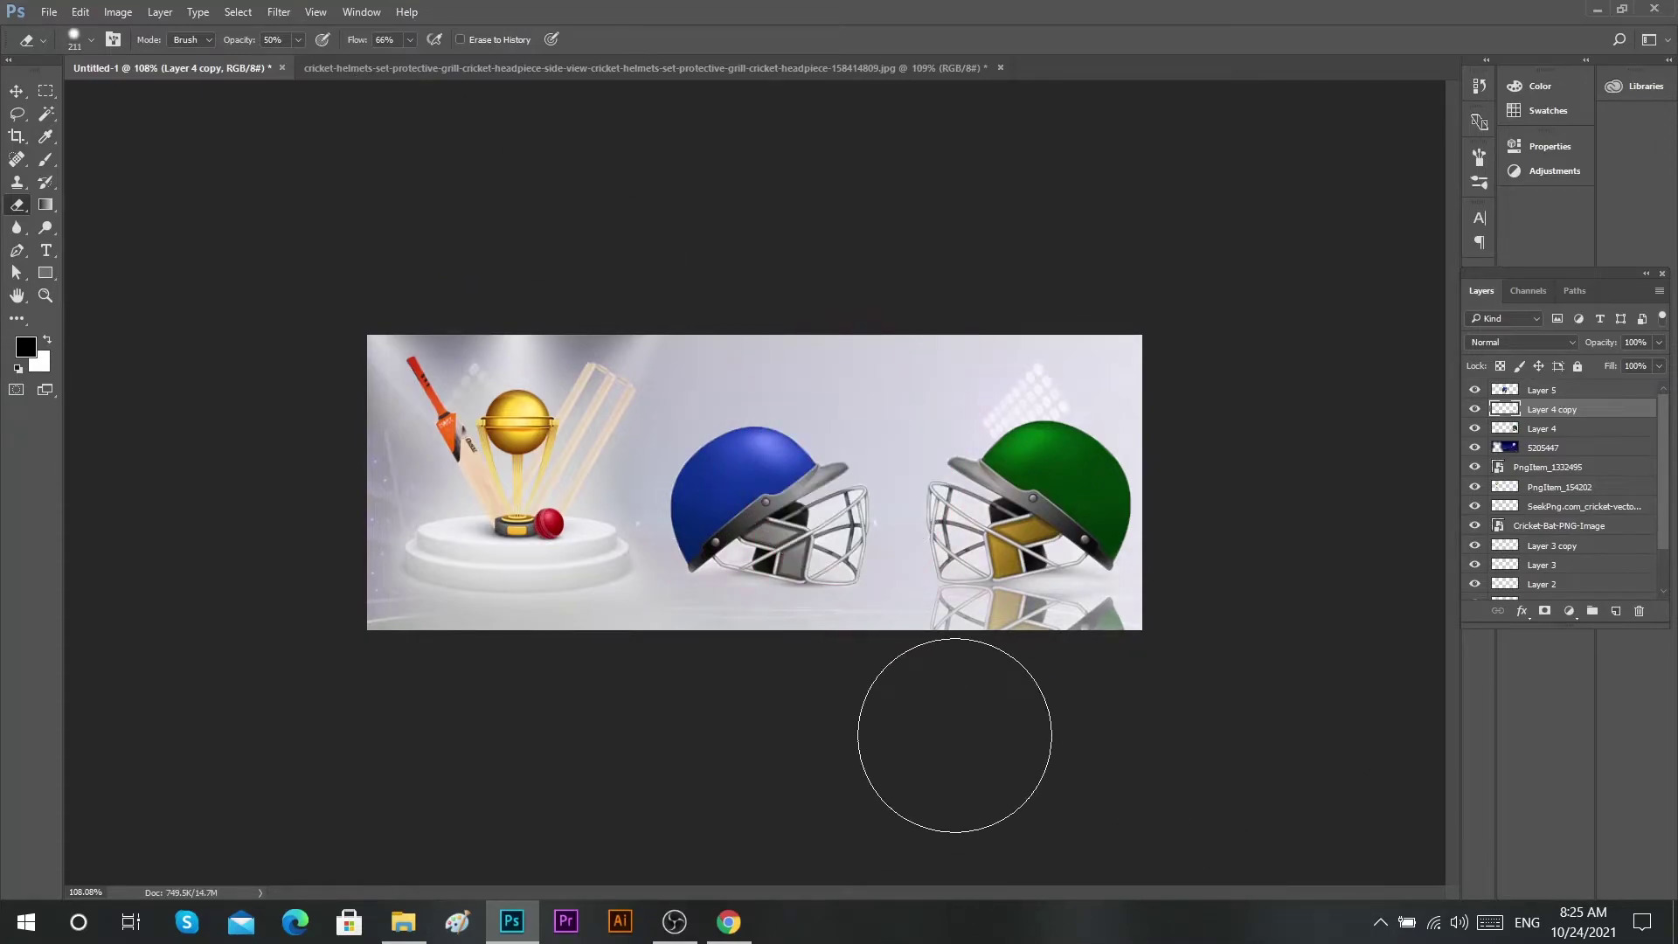
pyautogui.moveTo(1120, 756)
pyautogui.mouseDown()
pyautogui.moveTo(1192, 738)
pyautogui.moveTo(1004, 746)
pyautogui.moveTo(936, 726)
pyautogui.moveTo(1110, 739)
pyautogui.mouseUp()
pyautogui.scroll(2, 1075, 726)
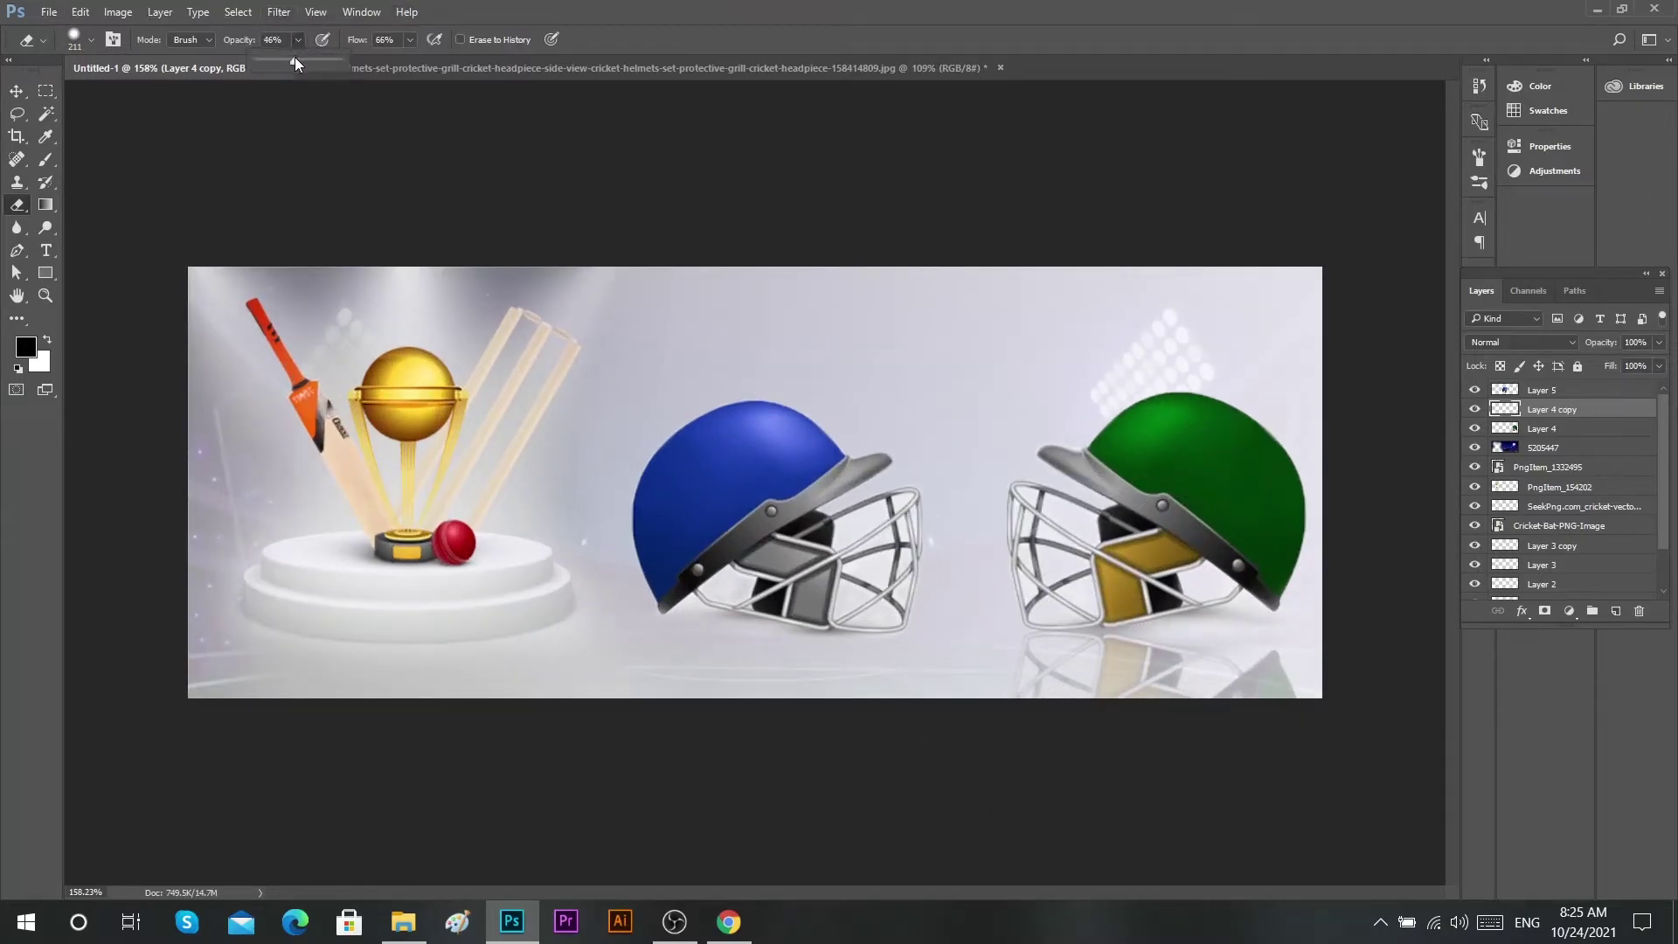
# - Set the eraser brush to 231 px and adjust its softness
pyautogui.press('v')
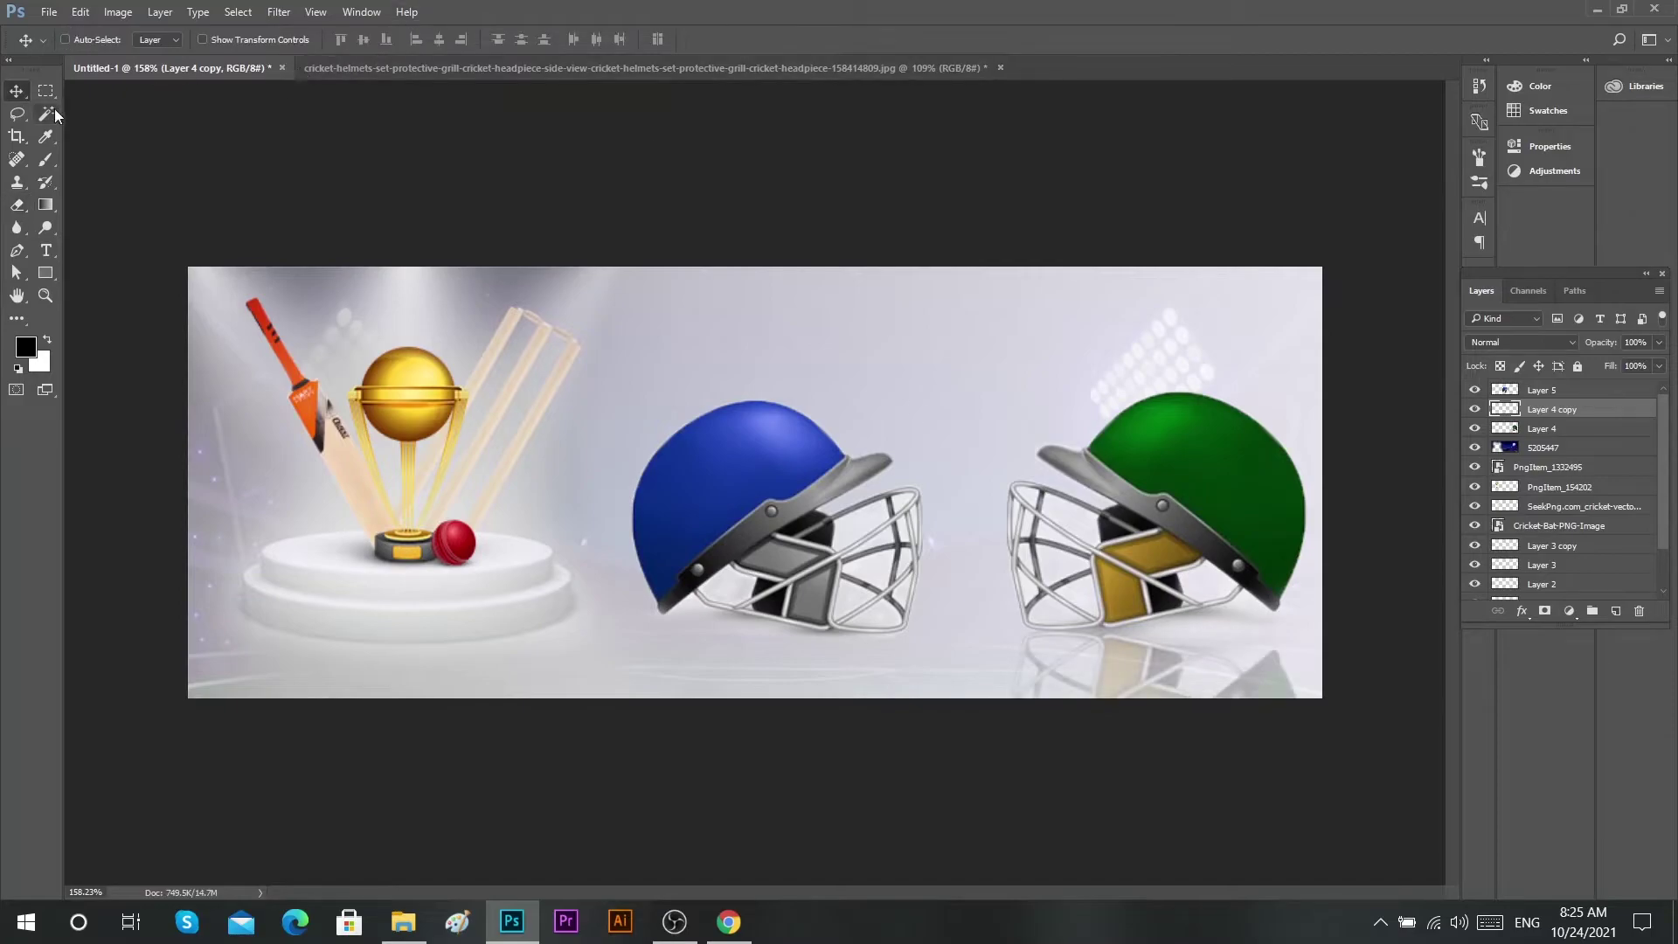
pyautogui.press('e')
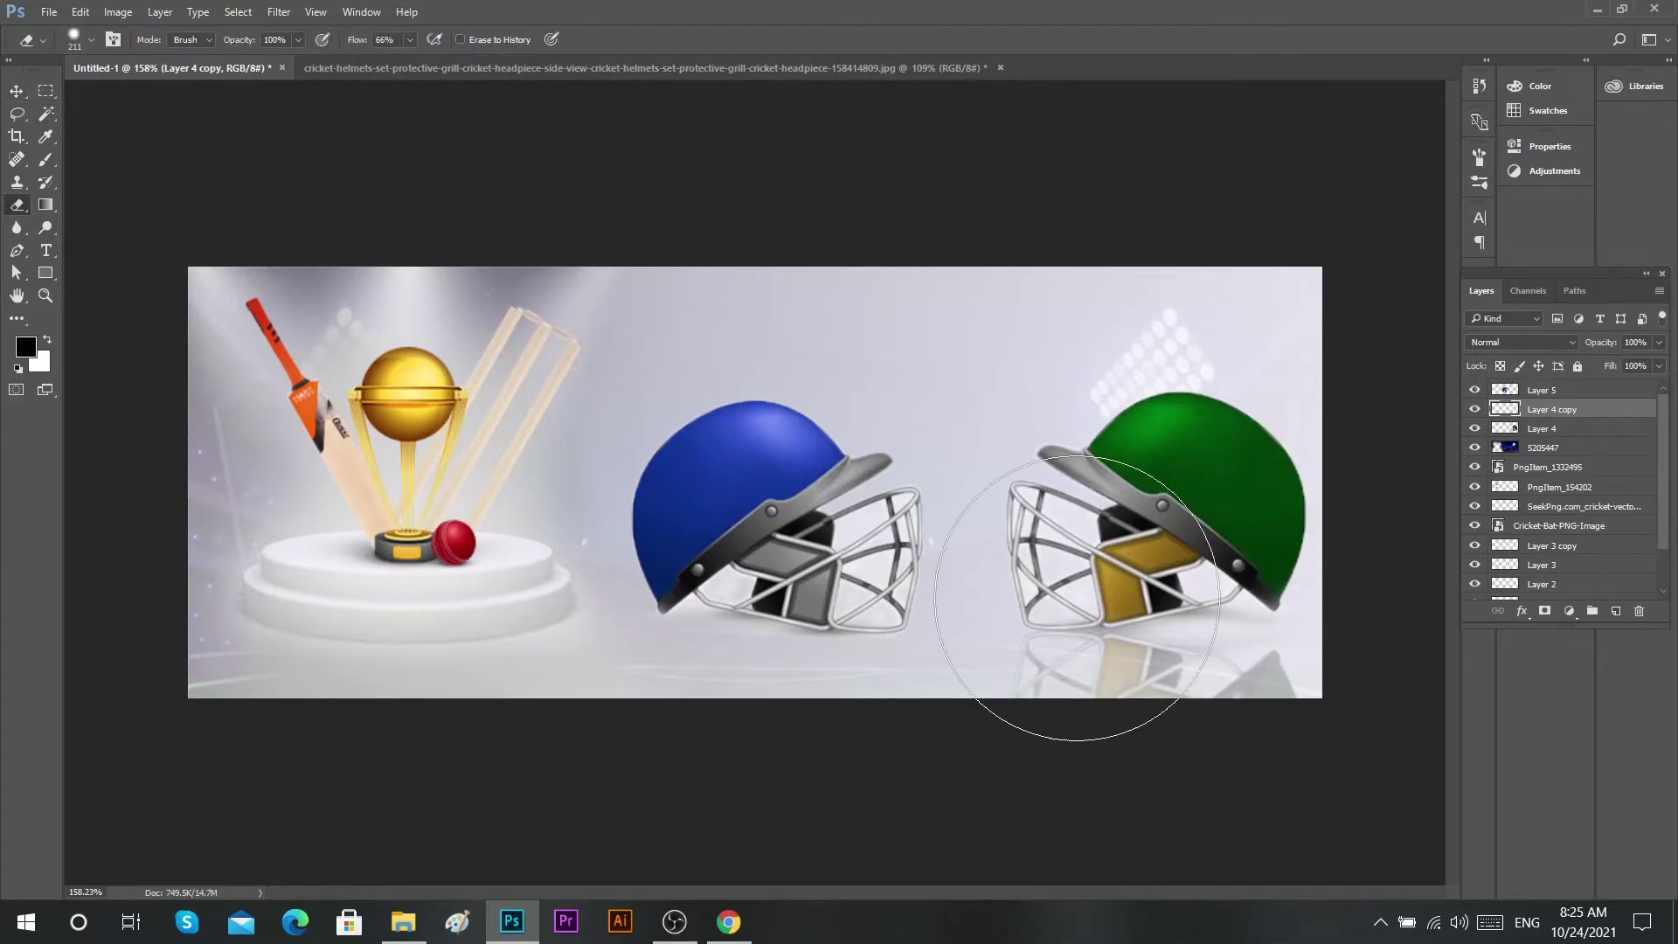
pyautogui.moveTo(1027, 514); pyautogui.dragTo(1025, 393)
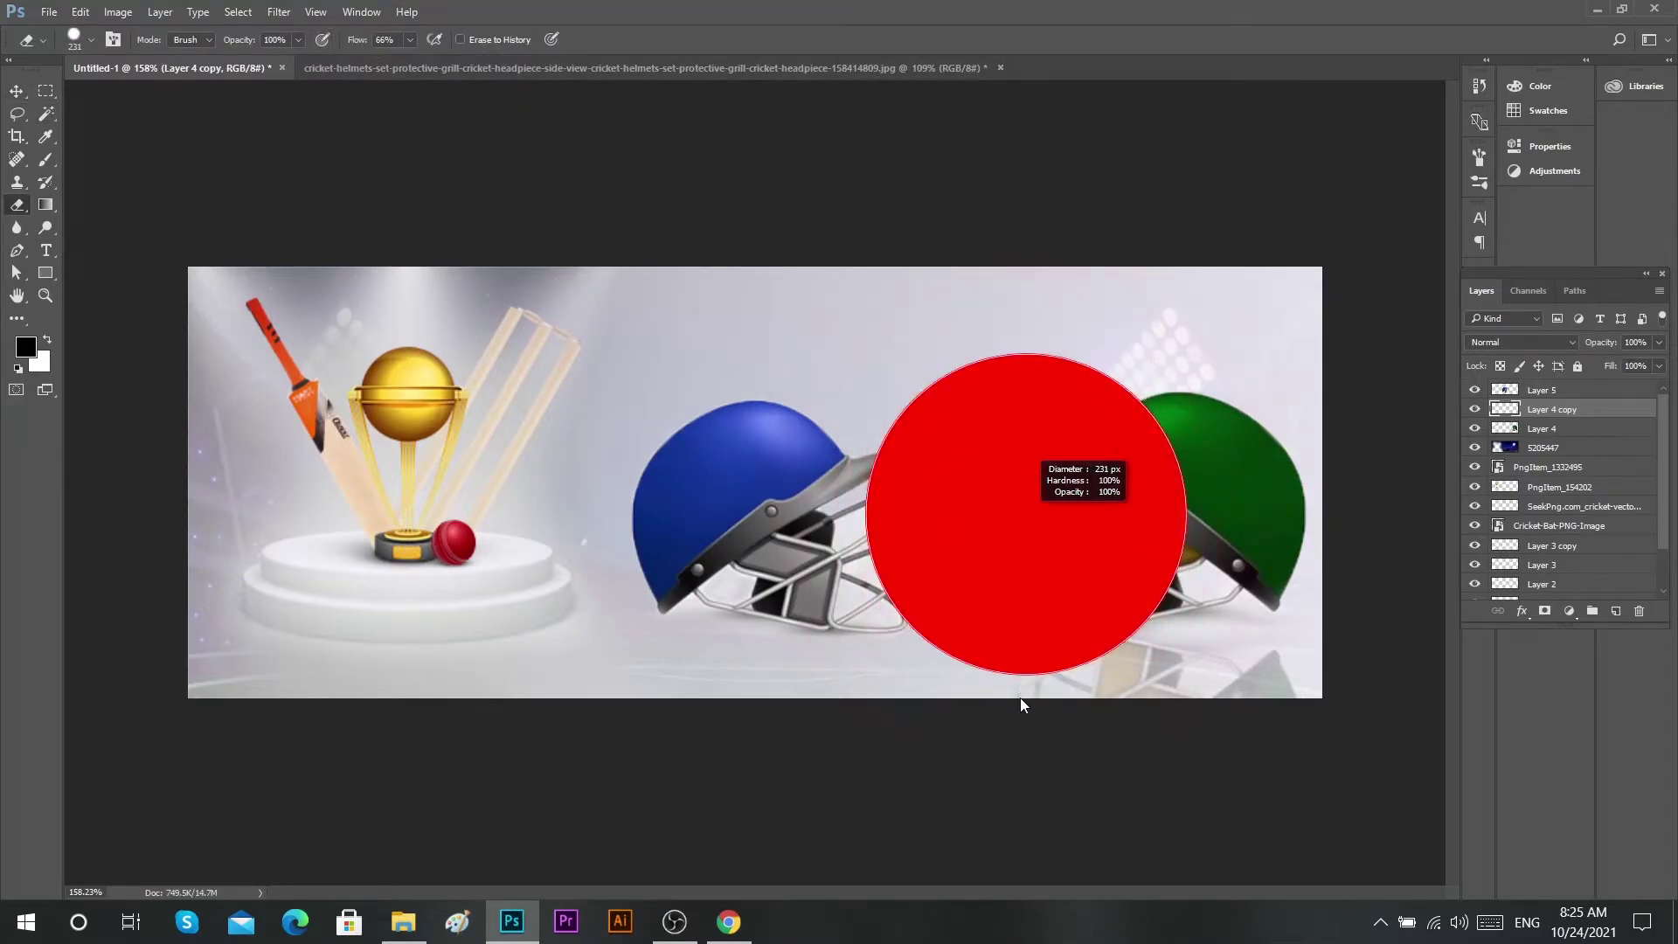
pyautogui.moveTo(1025, 393); pyautogui.dragTo(1025, 395)
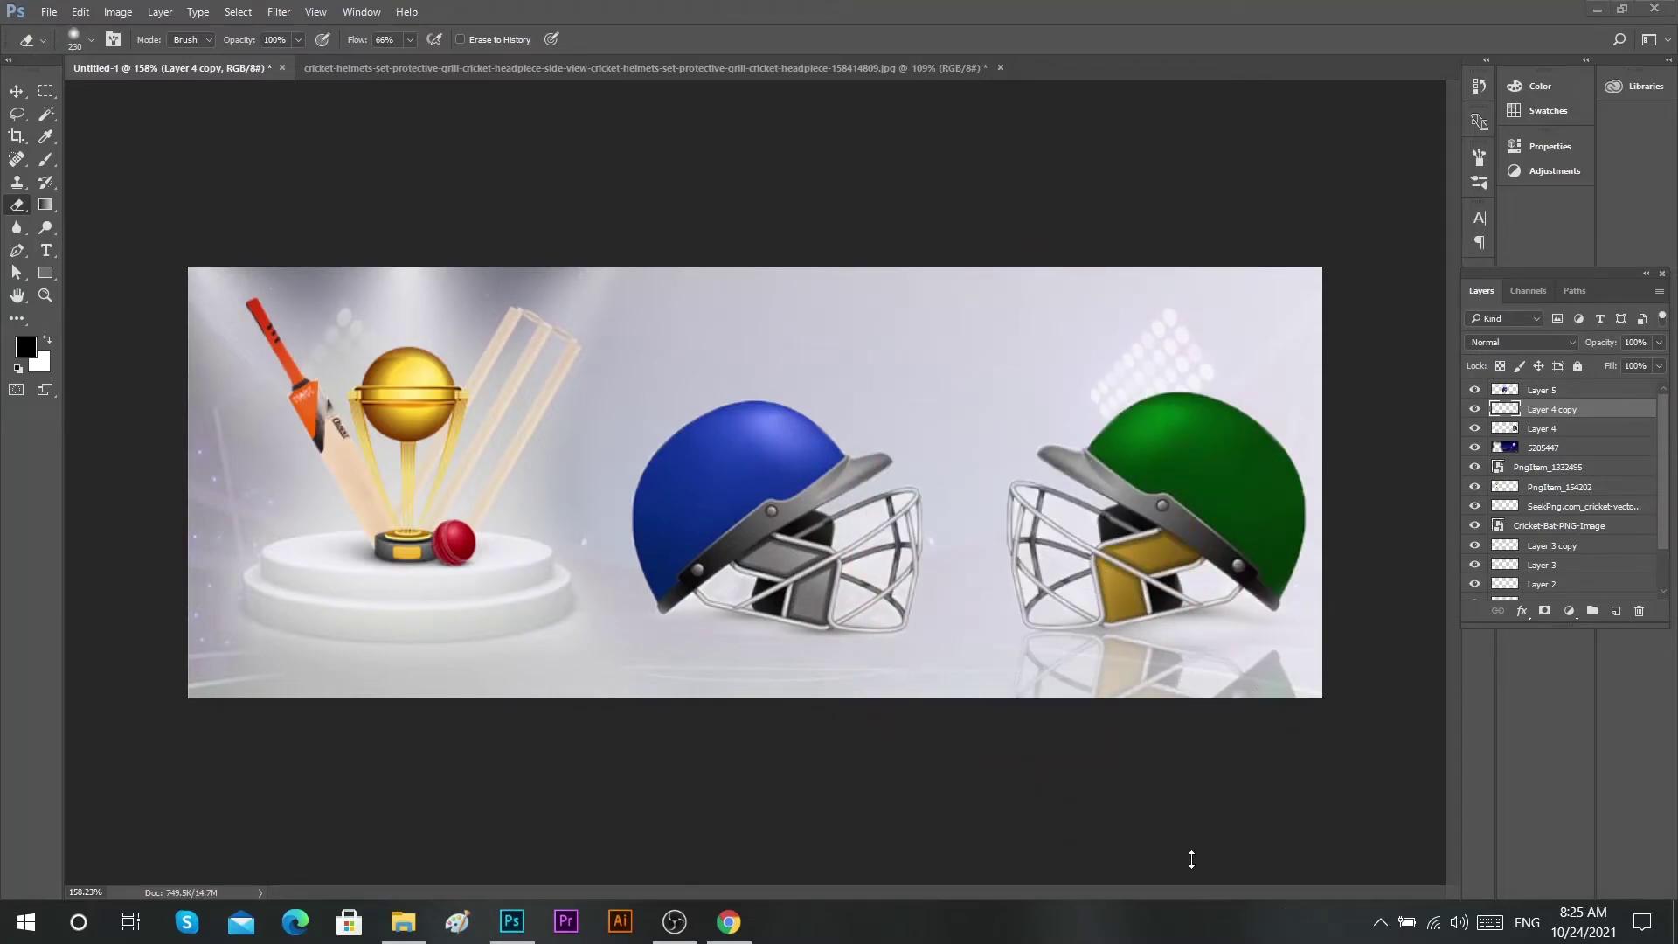
pyautogui.scroll(-3, 1003, 527)
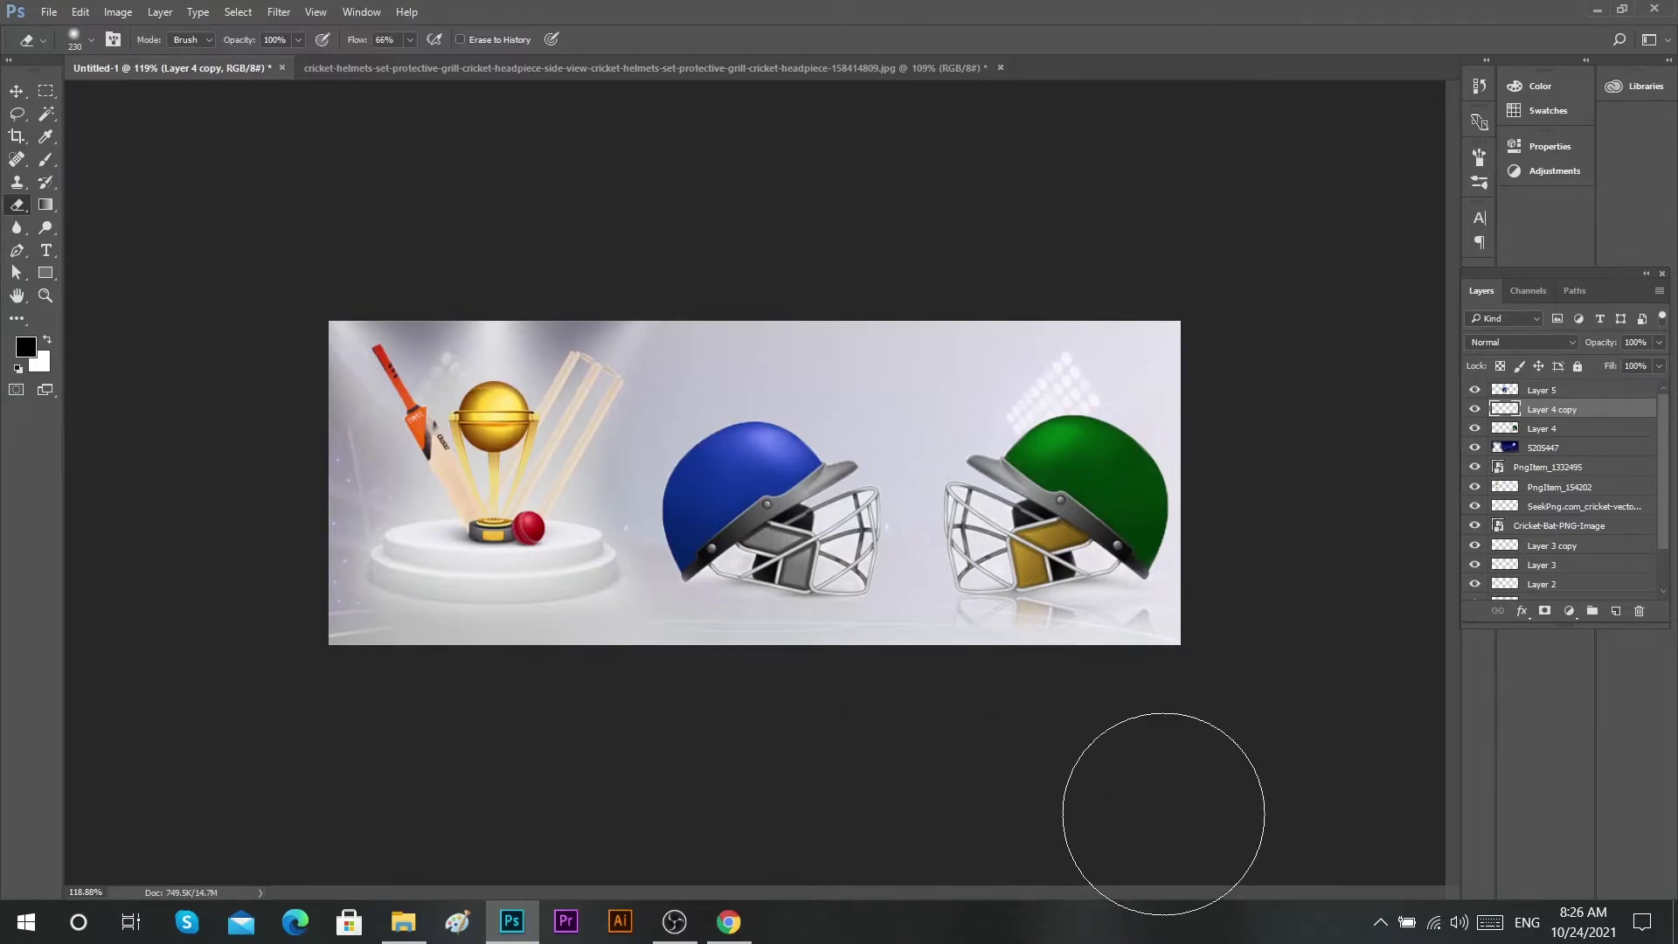
pyautogui.scroll(3, 942, 739)
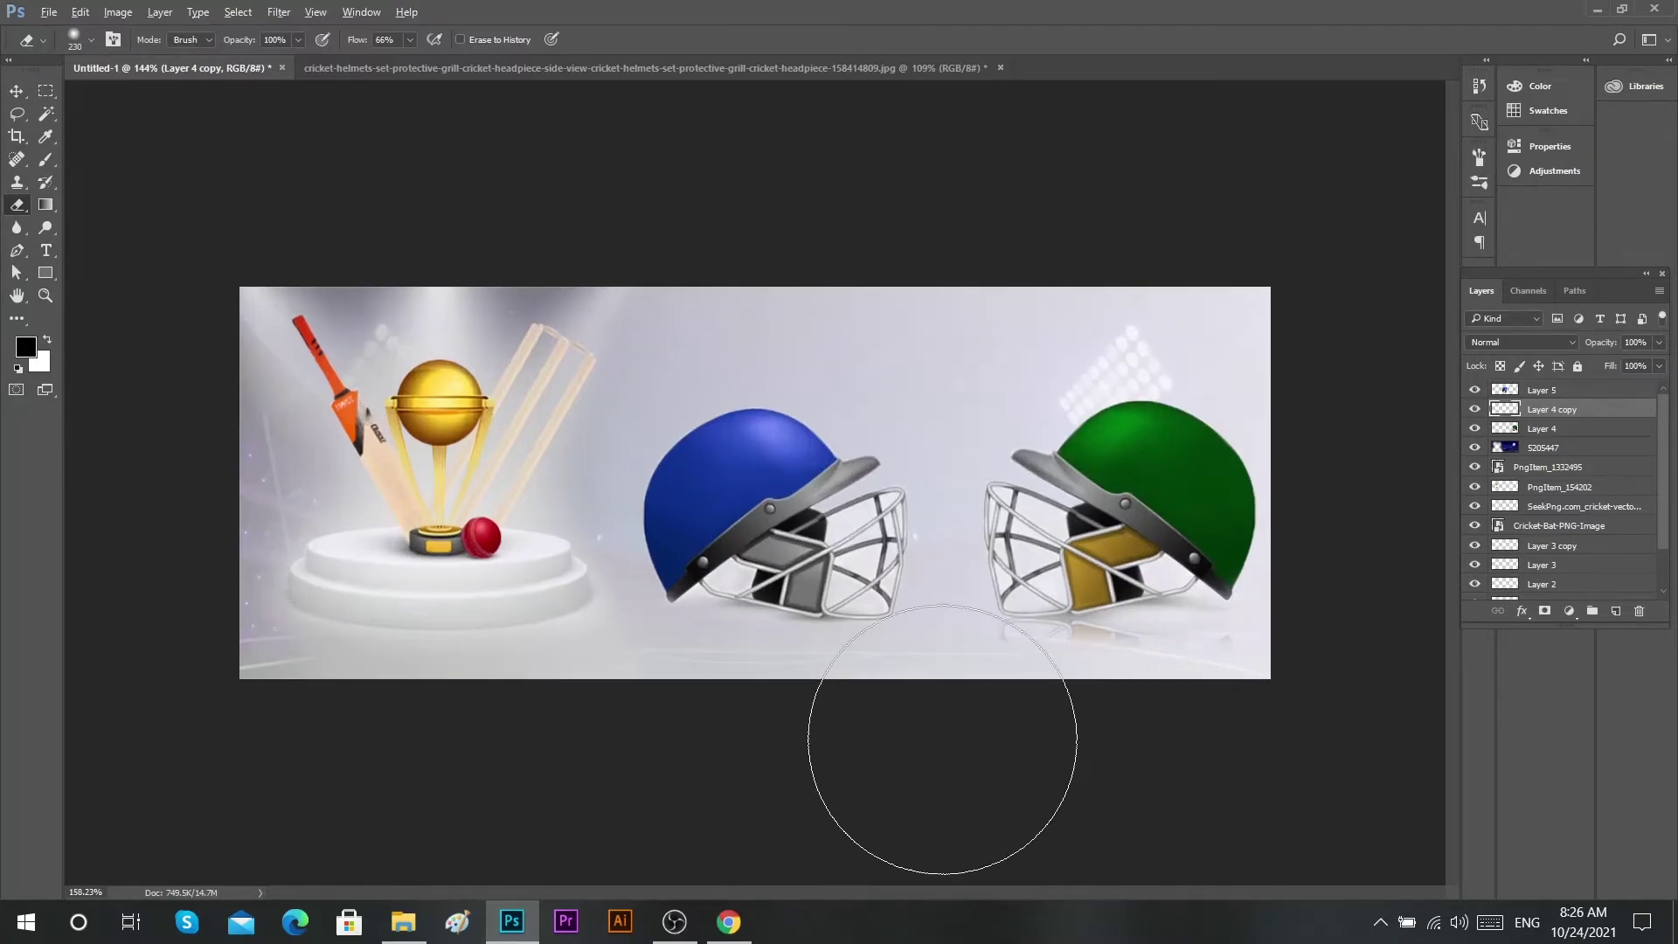
# - Duplicate the blue helmet layer, flip the copy vertically and place it below the helmet
pyautogui.press('v')
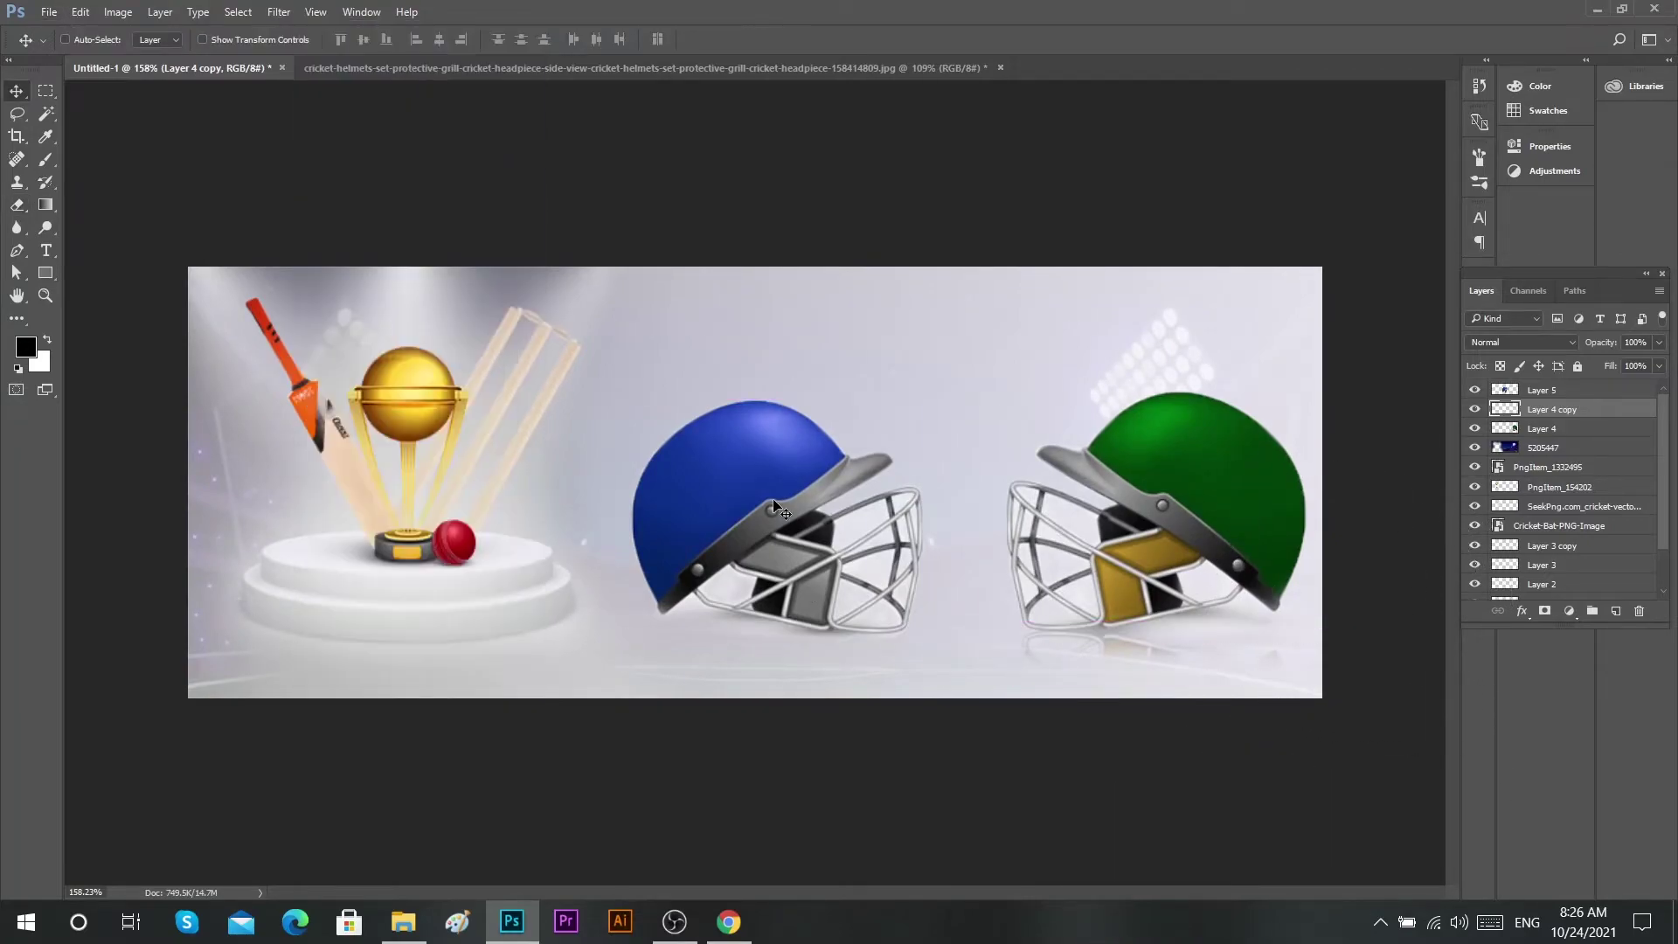
pyautogui.keyDown('ctrl'); pyautogui.click(774, 507); pyautogui.keyUp('ctrl')
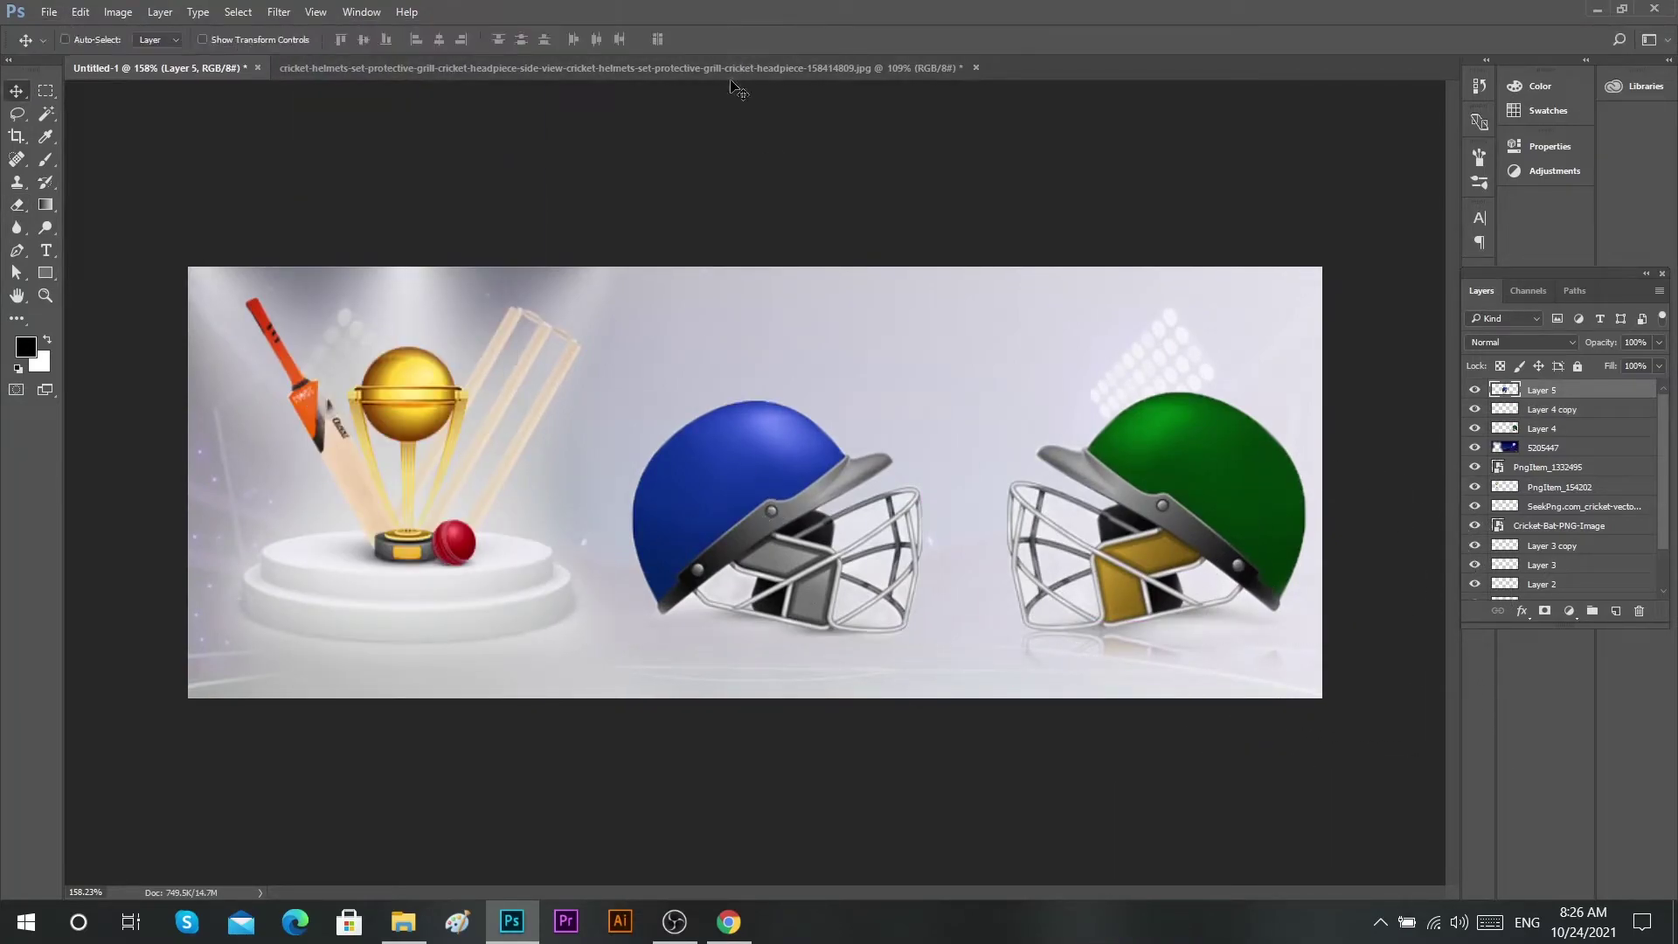
pyautogui.hotkey('ctrl', 'alt', 't')
pyautogui.rightClick(856, 271)
pyautogui.click(961, 574)
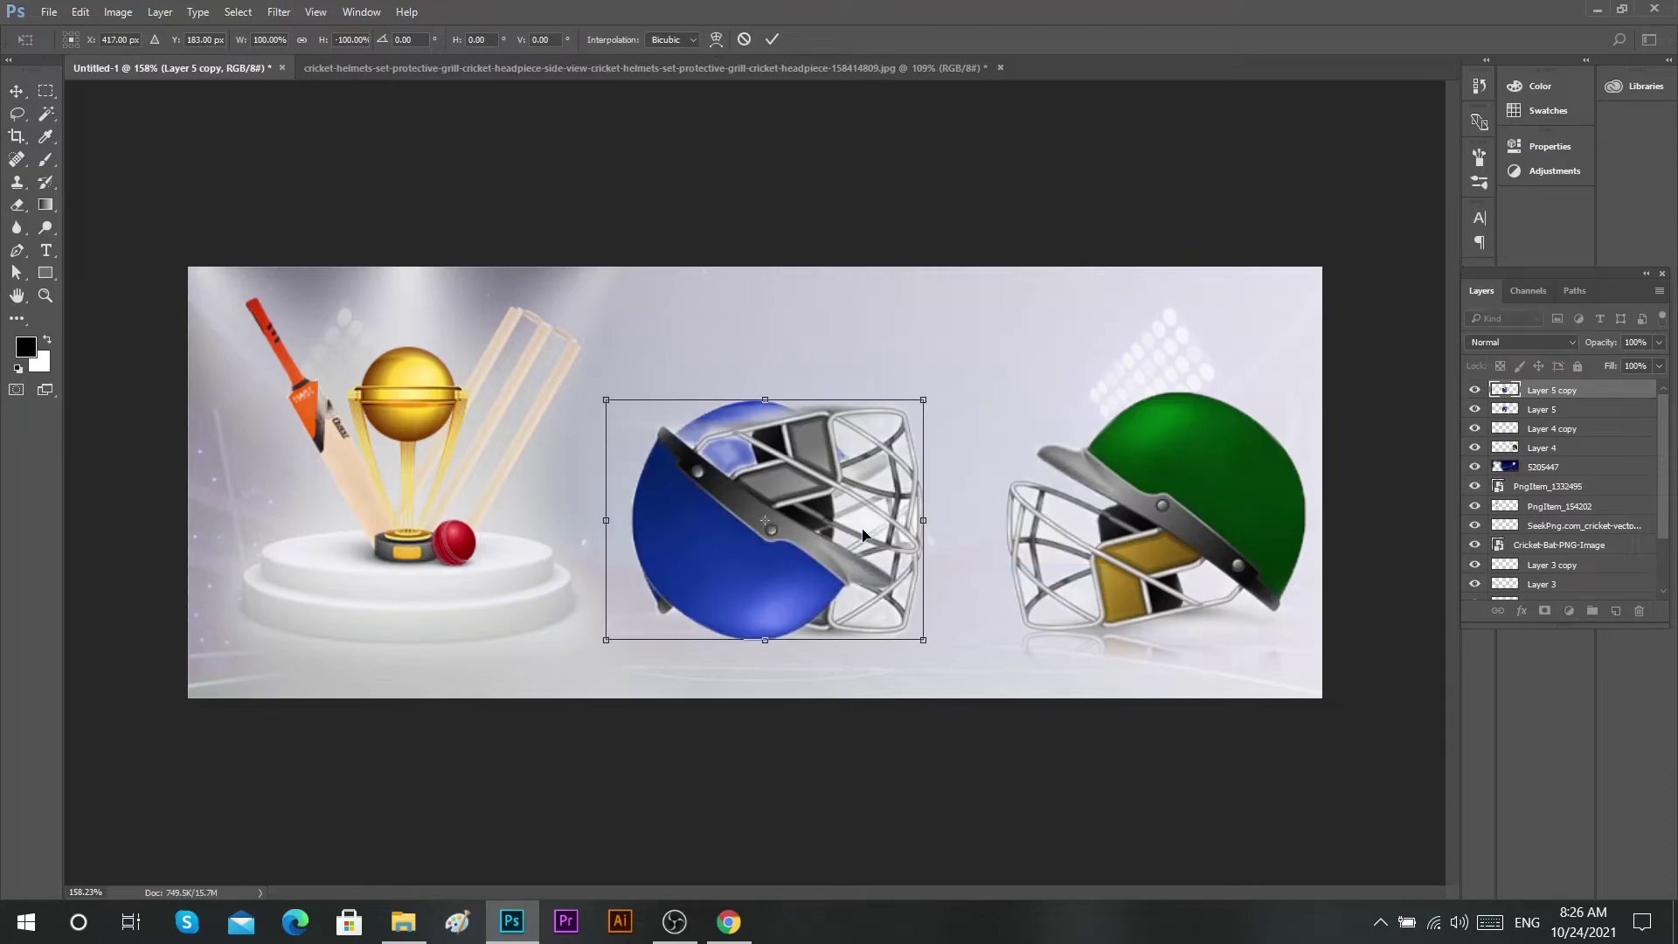
pyautogui.moveTo(862, 534); pyautogui.dragTo(839, 768)
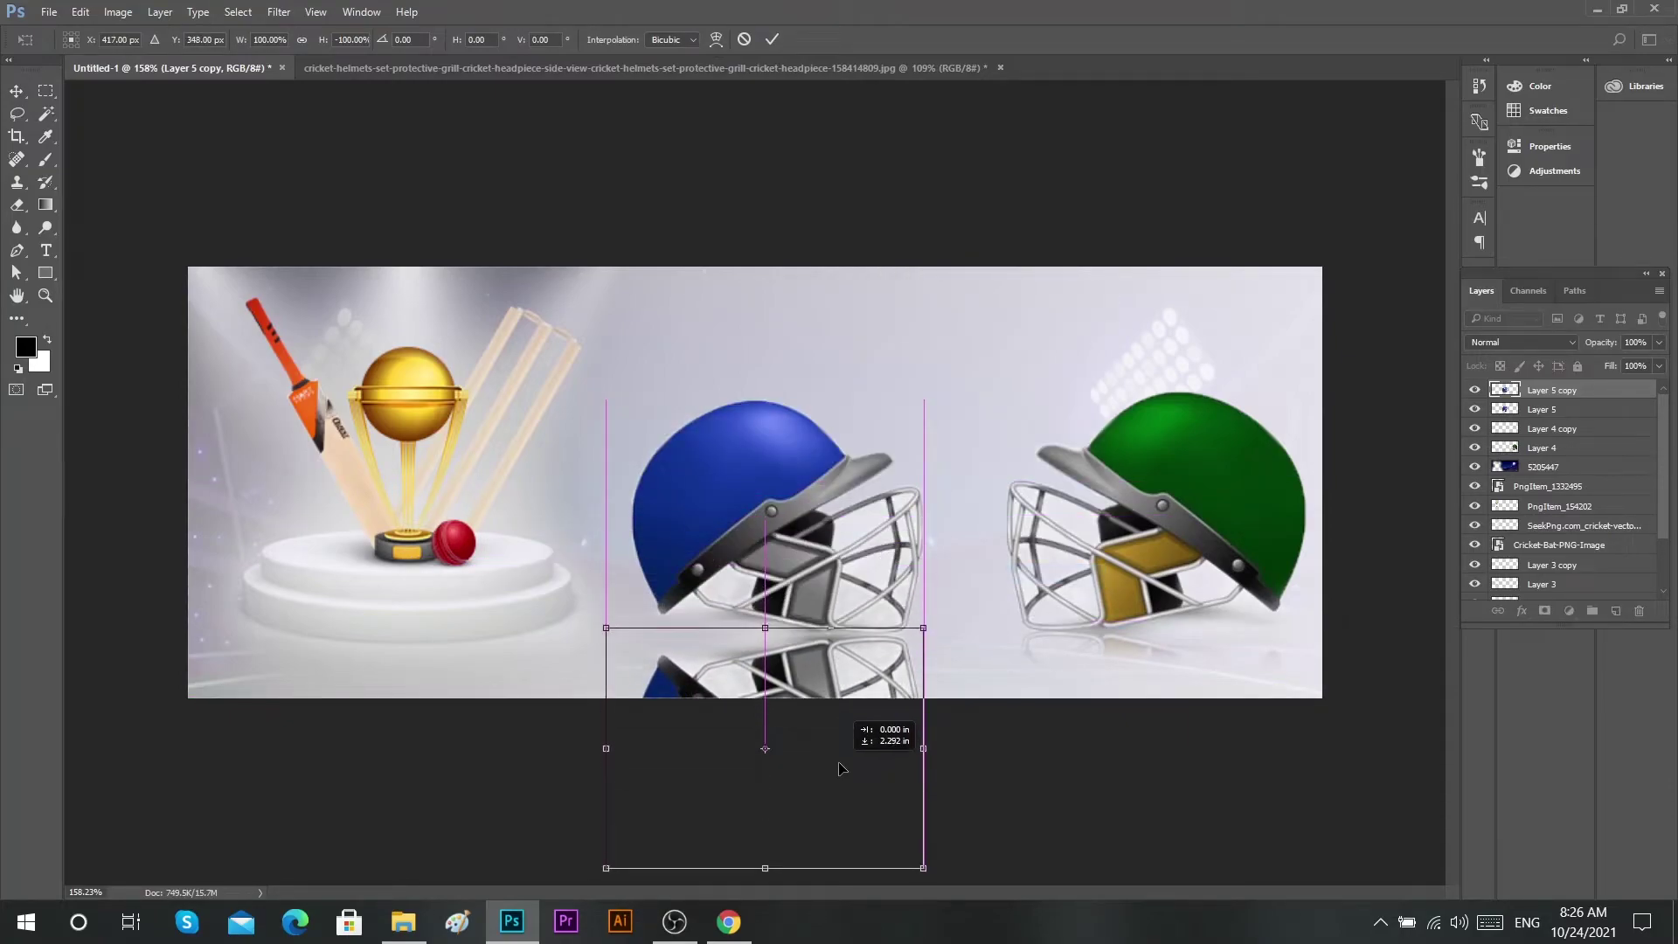
pyautogui.click(773, 39)
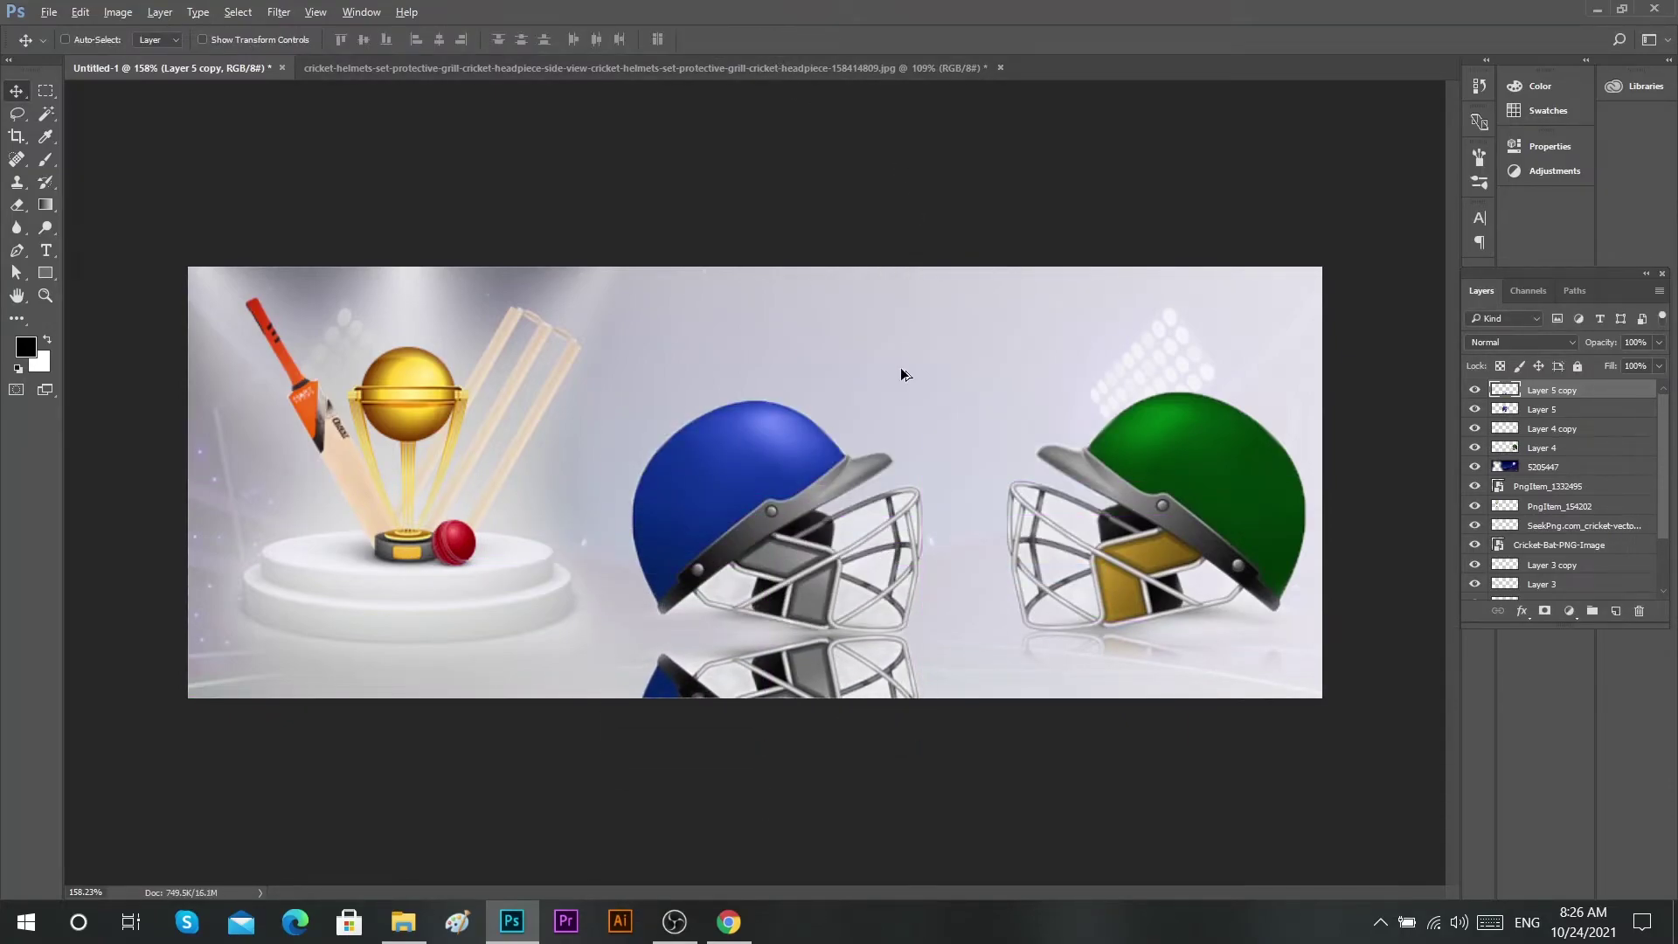
# - Erase the flipped helmet copy at the banner bottom with the eraser at 51% opacity
pyautogui.scroll(-2, 900, 367)
pyautogui.press('e')
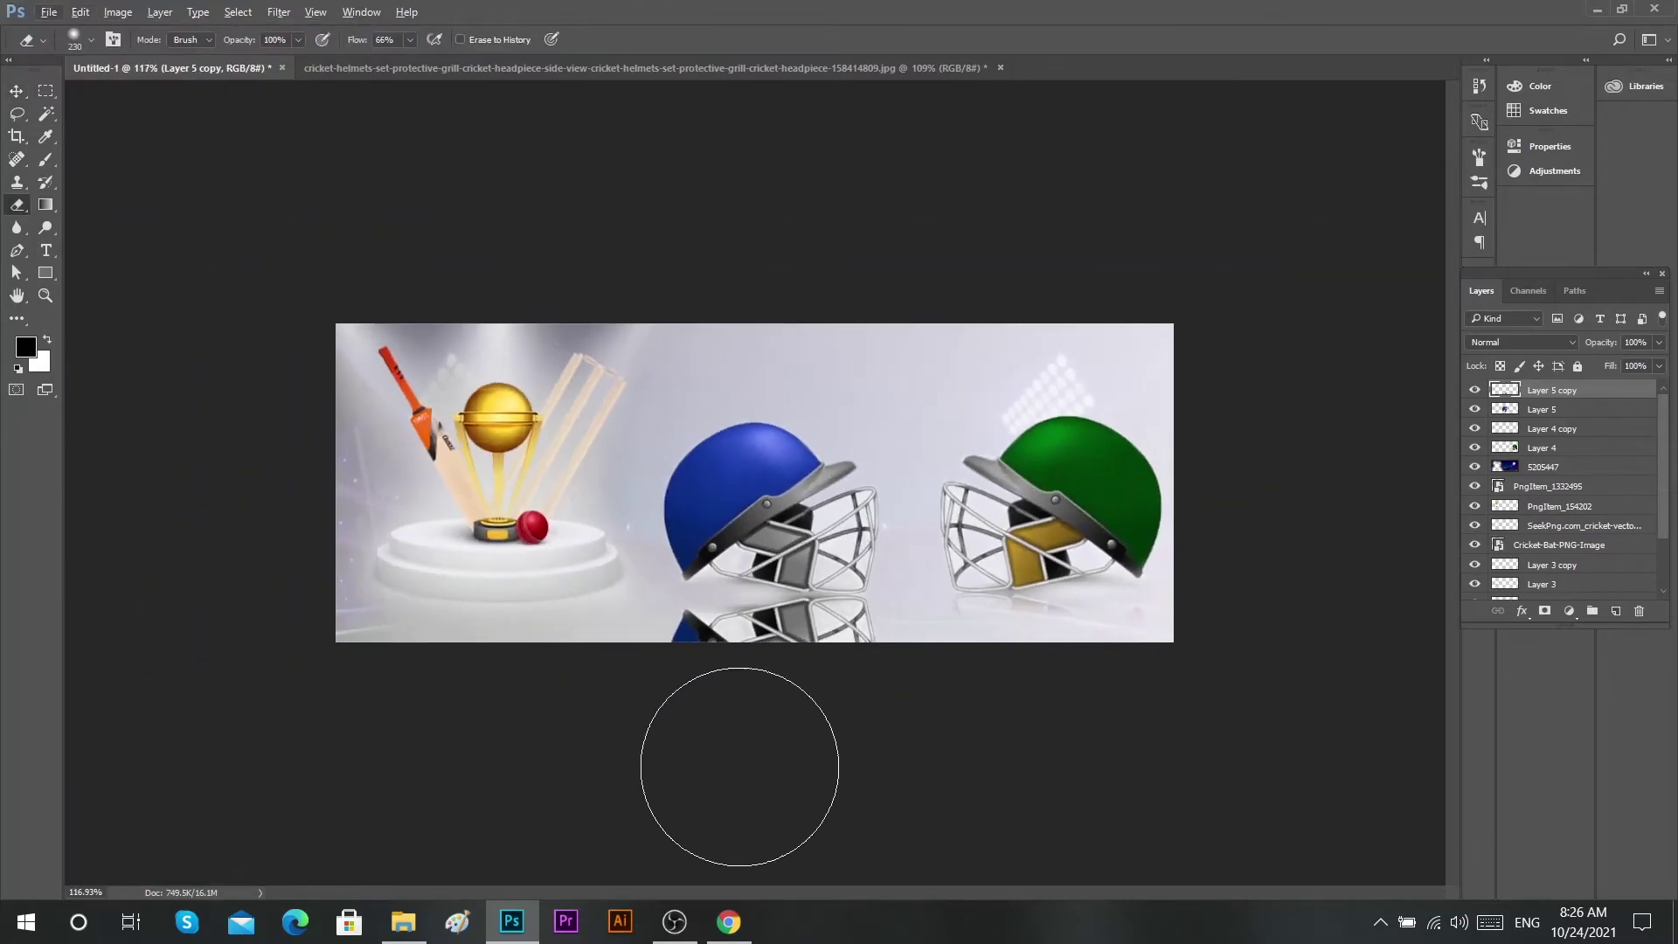
pyautogui.moveTo(936, 805)
pyautogui.mouseDown()
pyautogui.moveTo(618, 787)
pyautogui.moveTo(705, 776)
pyautogui.moveTo(910, 808)
pyautogui.moveTo(777, 640)
pyautogui.mouseUp()
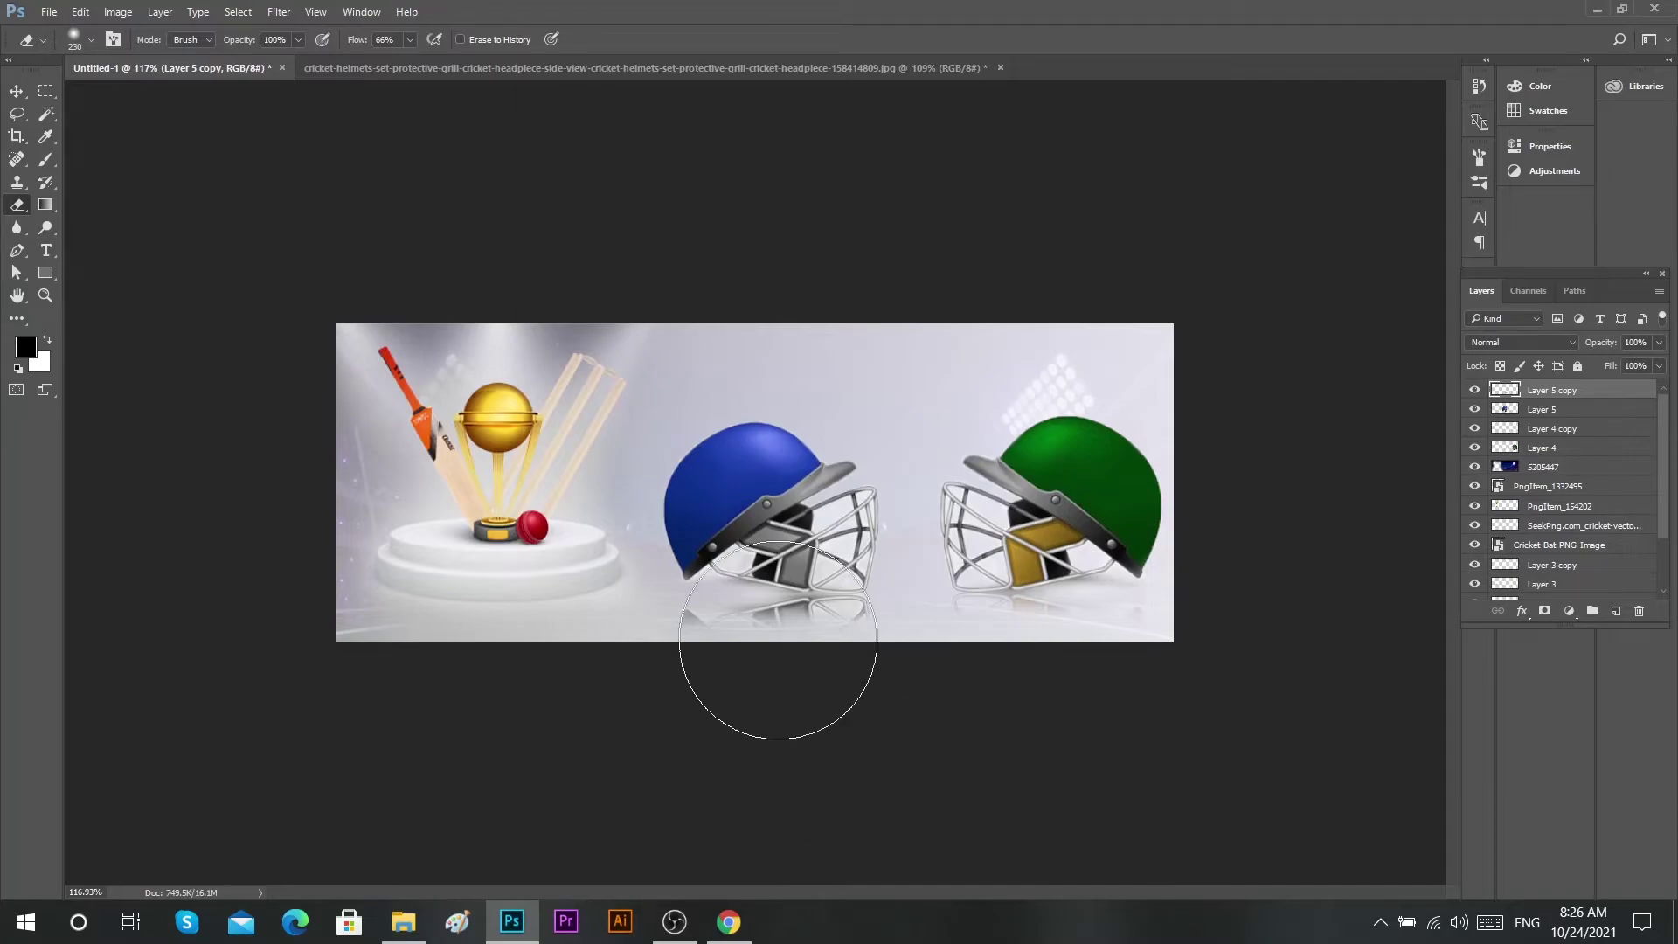
pyautogui.click(712, 711)
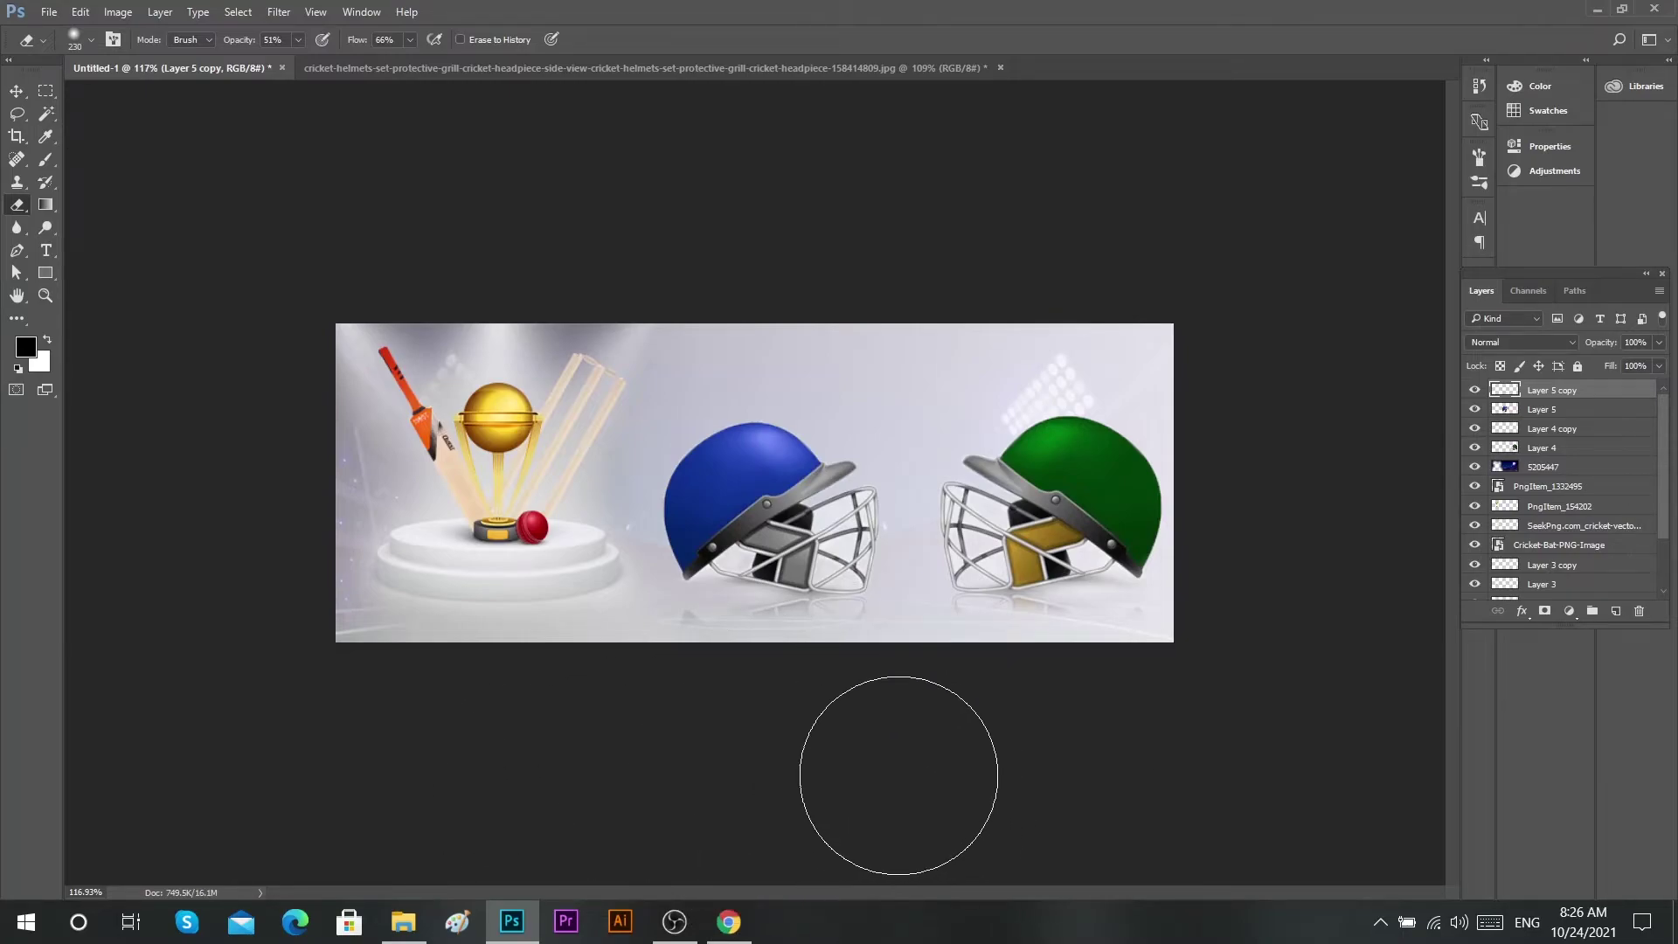
pyautogui.scroll(1, 899, 779)
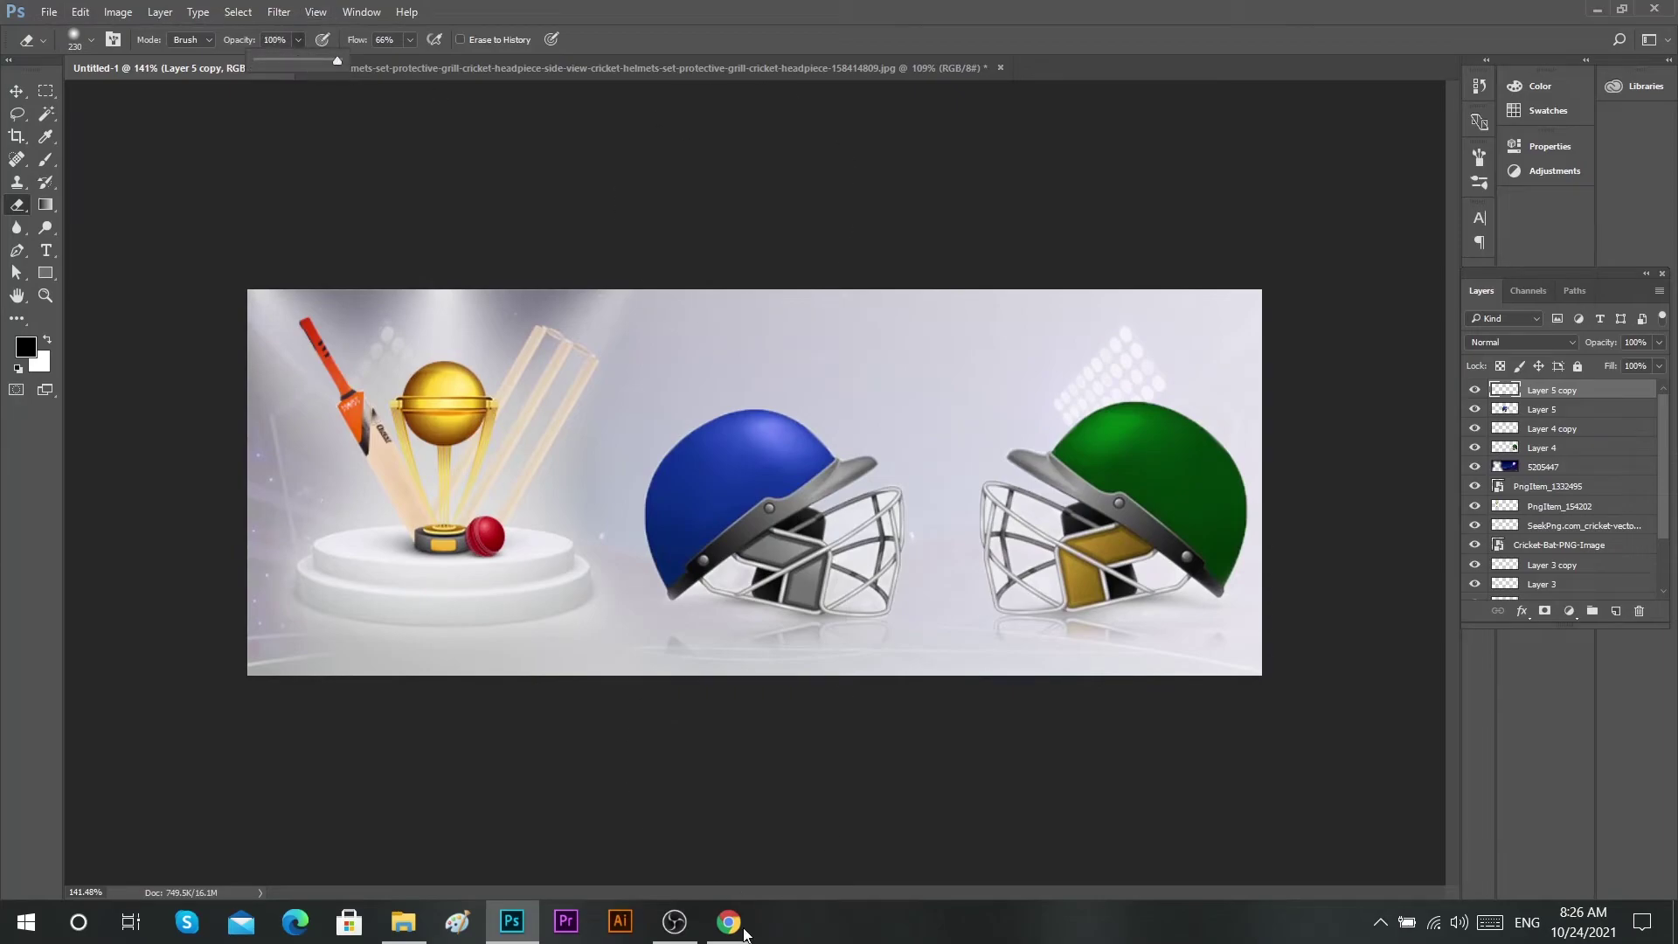
pyautogui.scroll(-1, 751, 761)
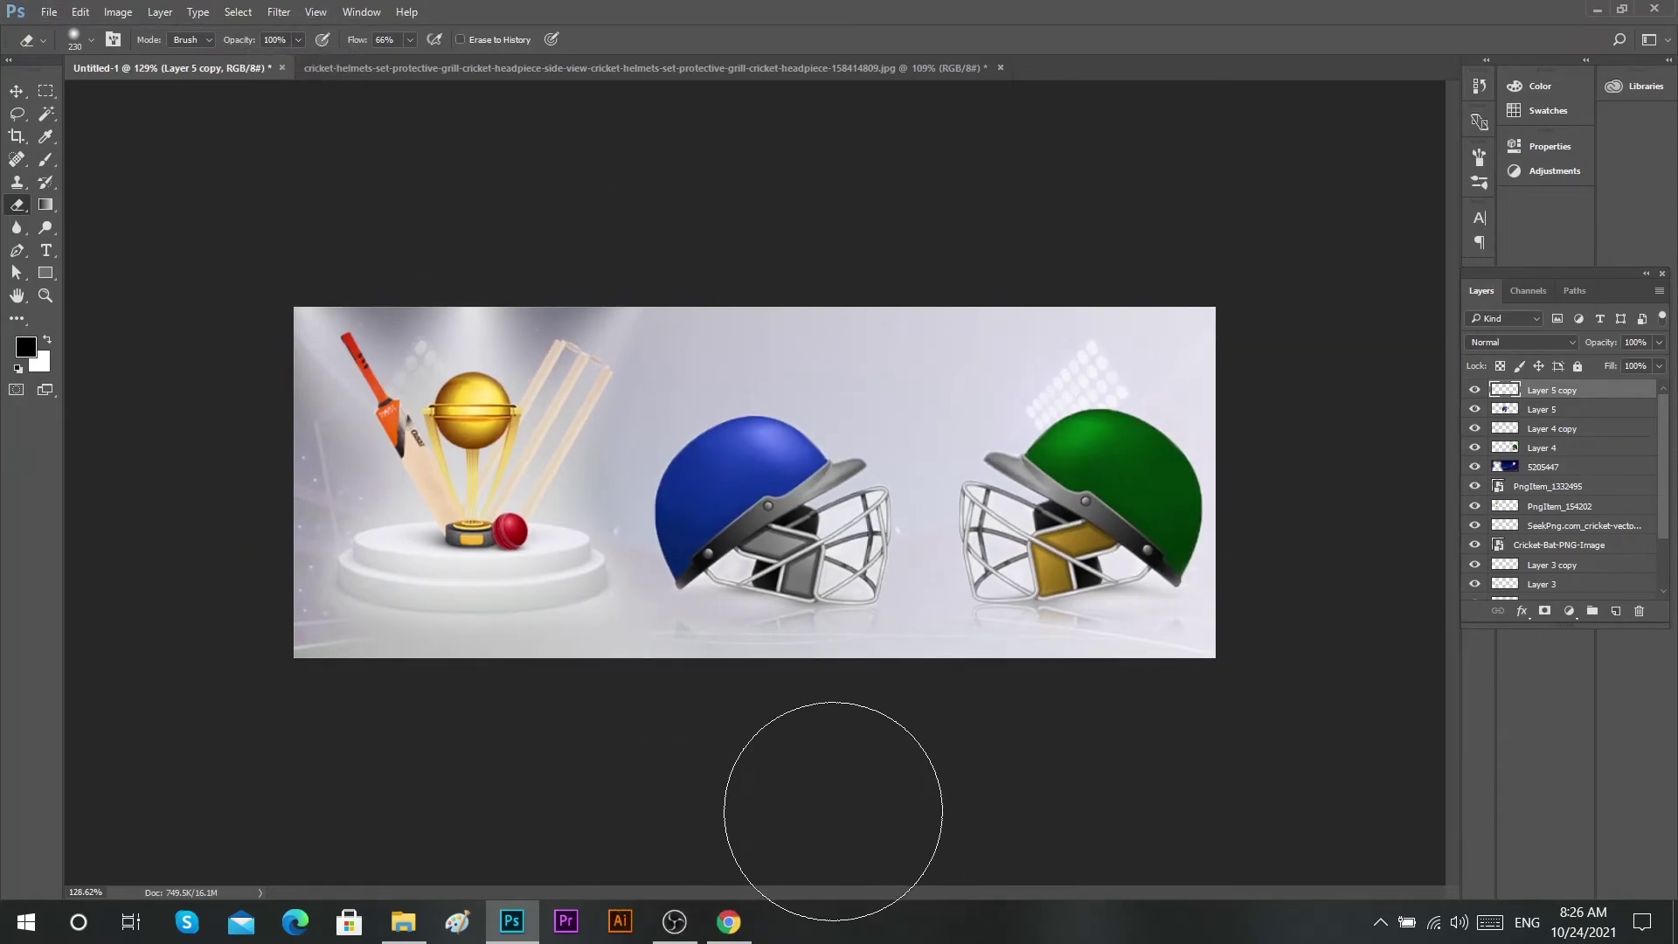
pyautogui.press('v')
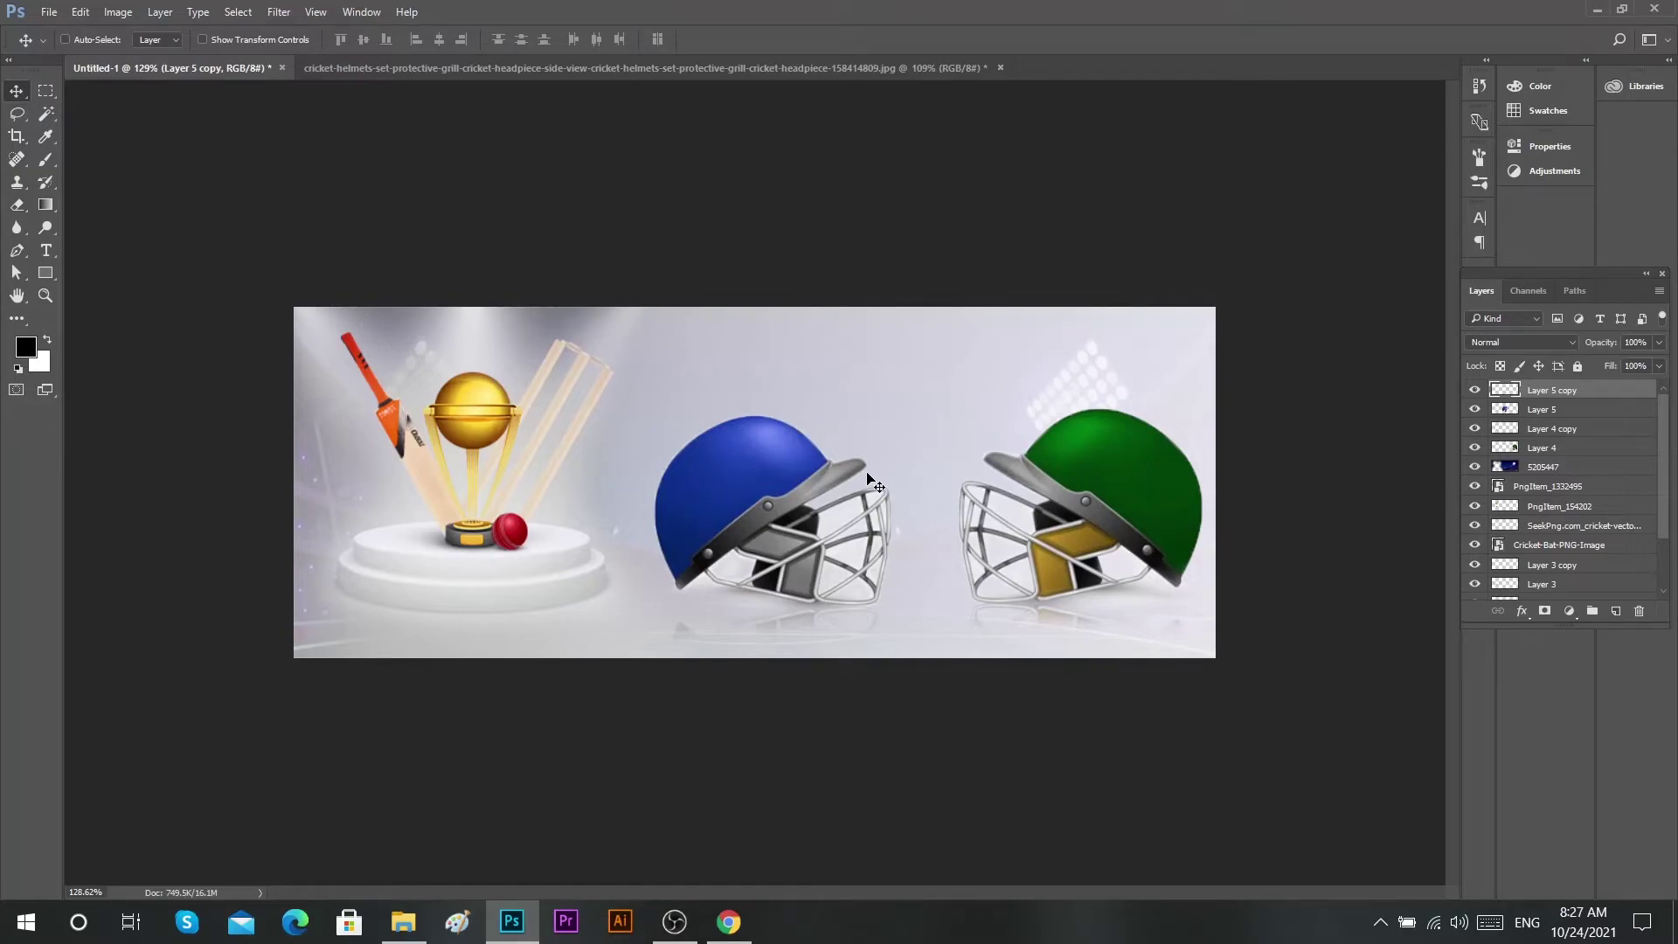
# - Draw a wide bar near the top centre filled with lavender #a5a5e2
pyautogui.click(45, 272)
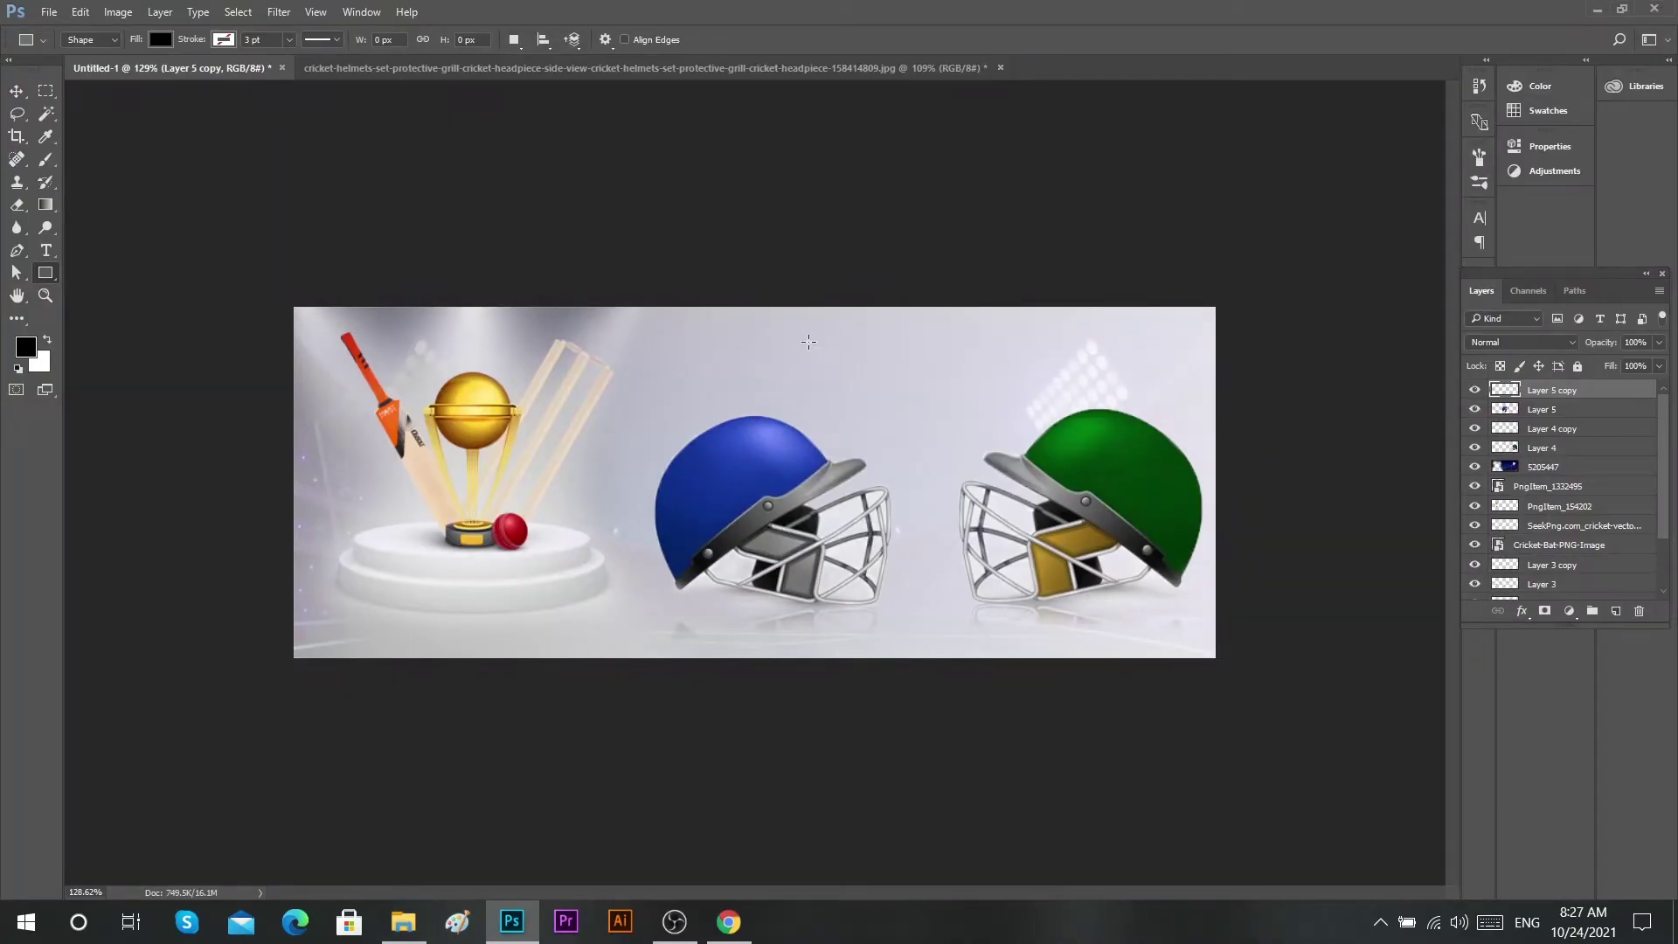
pyautogui.moveTo(807, 341); pyautogui.dragTo(1110, 367)
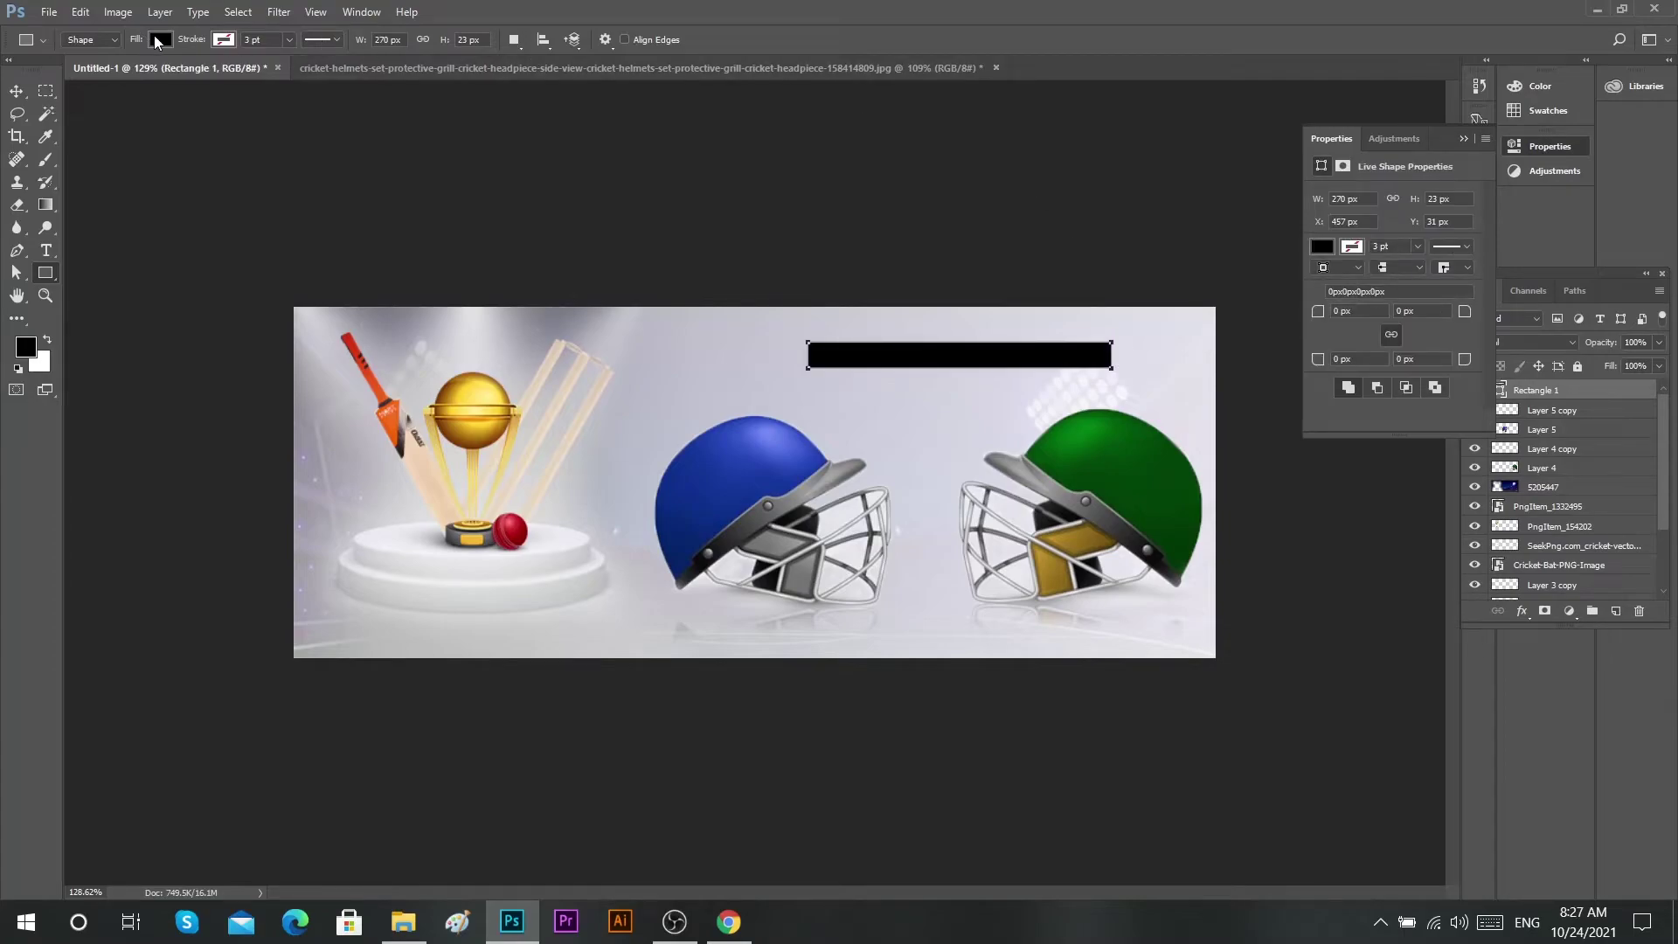
pyautogui.click(158, 41)
pyautogui.click(244, 73)
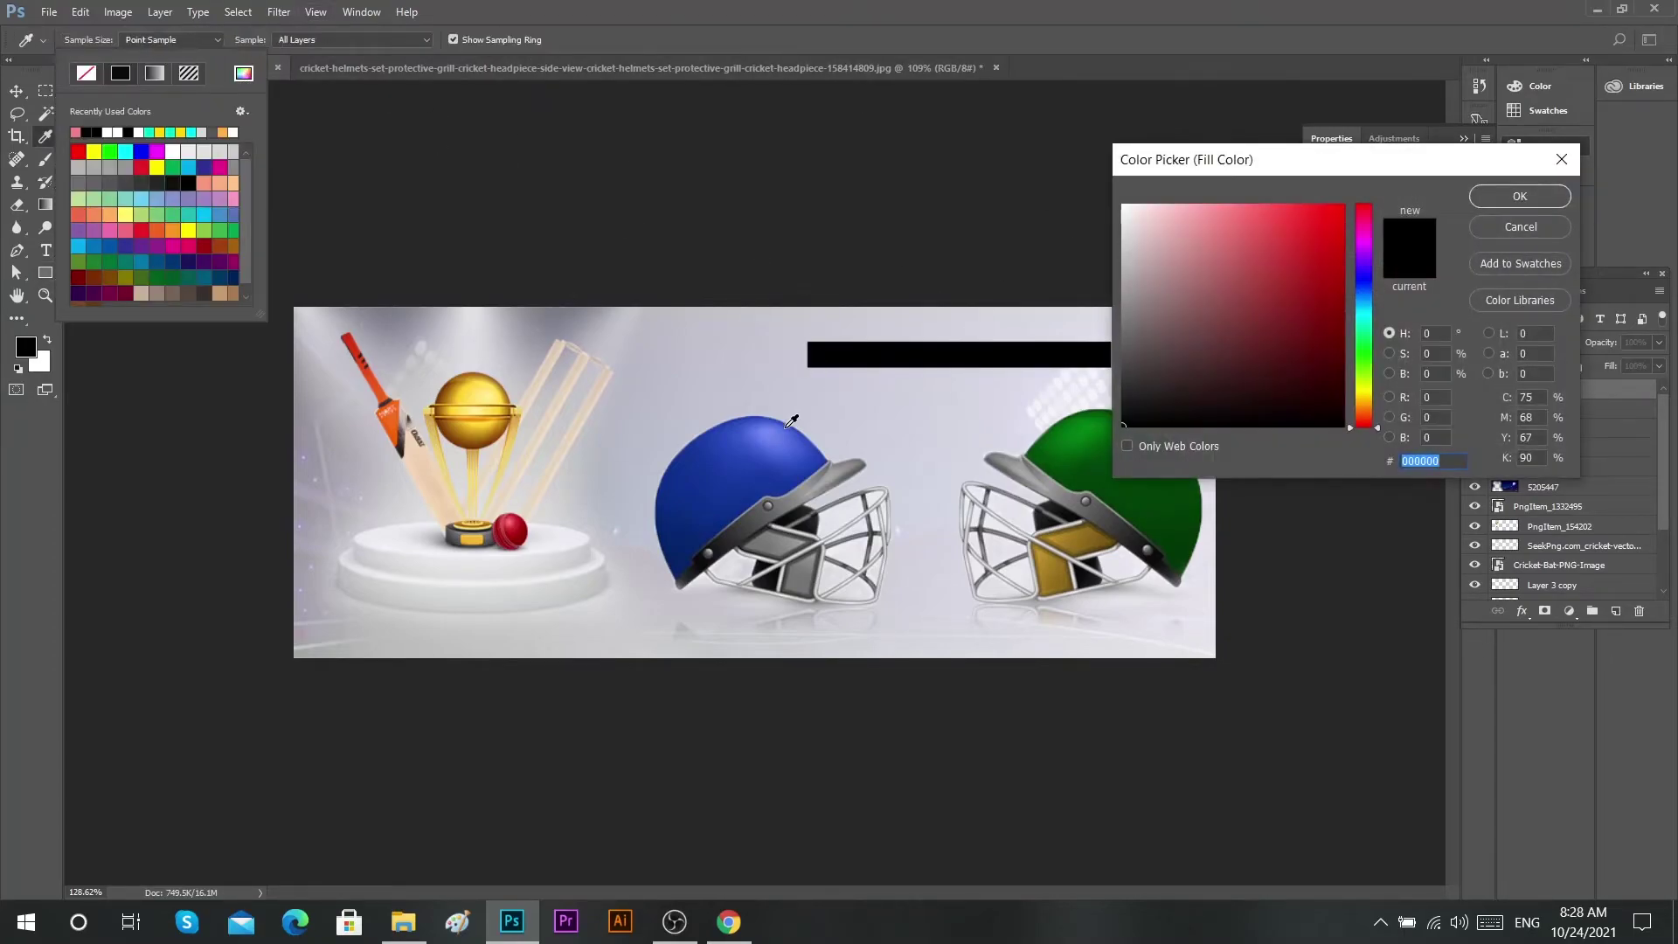
pyautogui.click(913, 408)
pyautogui.click(1182, 229)
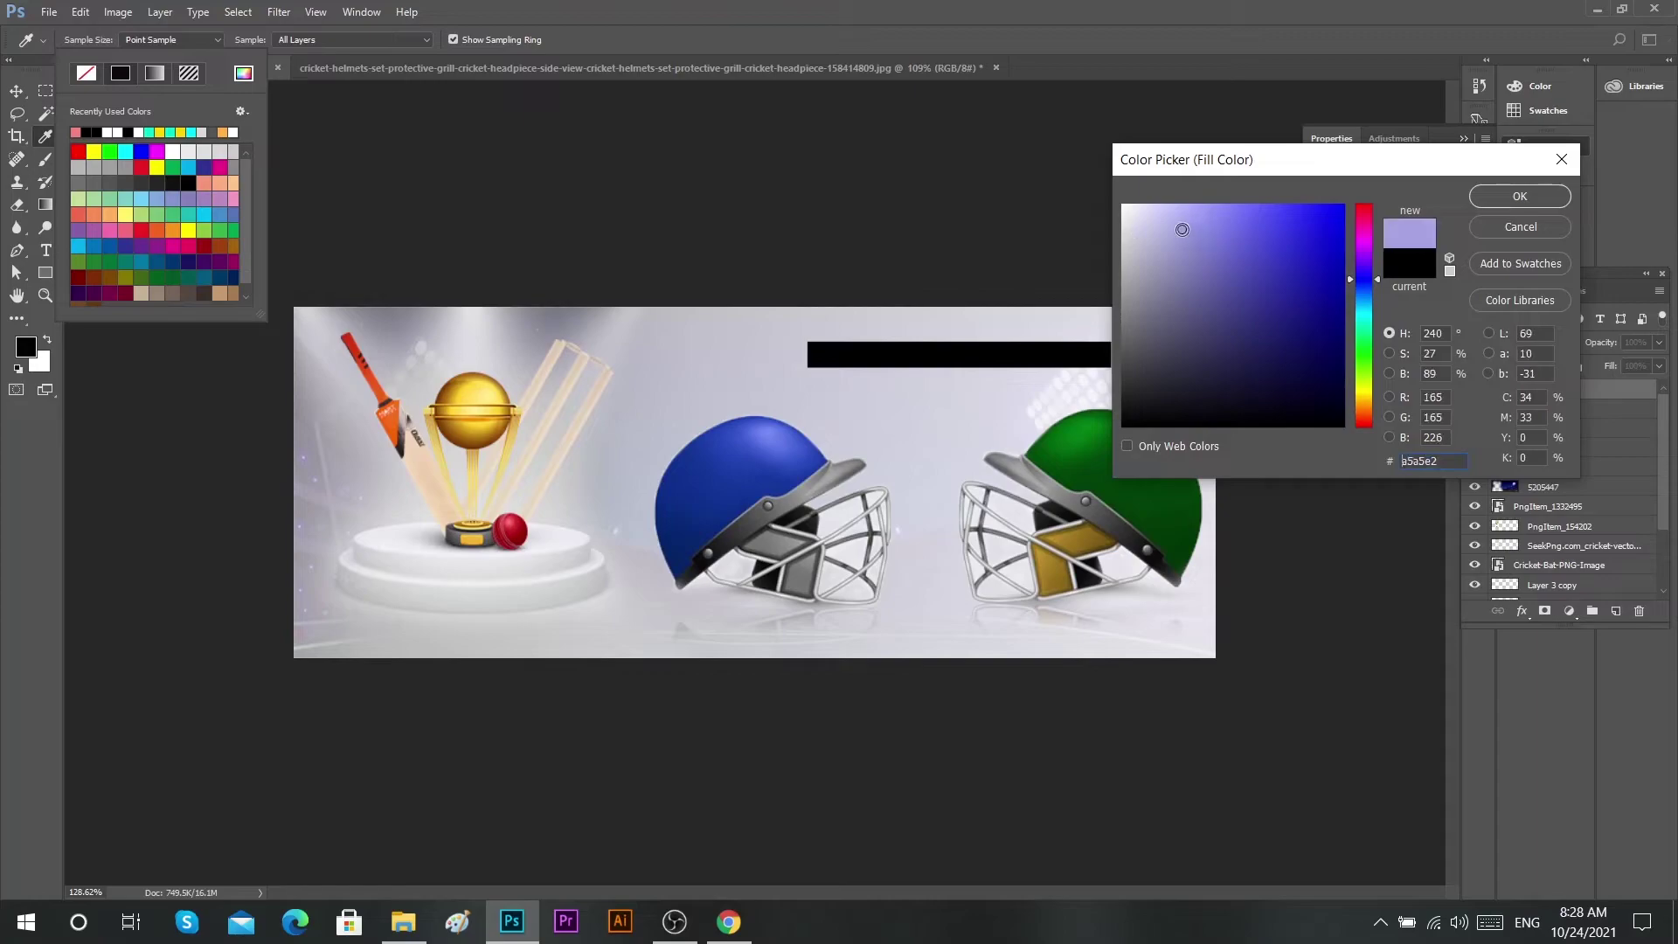
pyautogui.click(1491, 197)
# - Reposition the lavender bar so it sits just above the helmets
pyautogui.press('v')
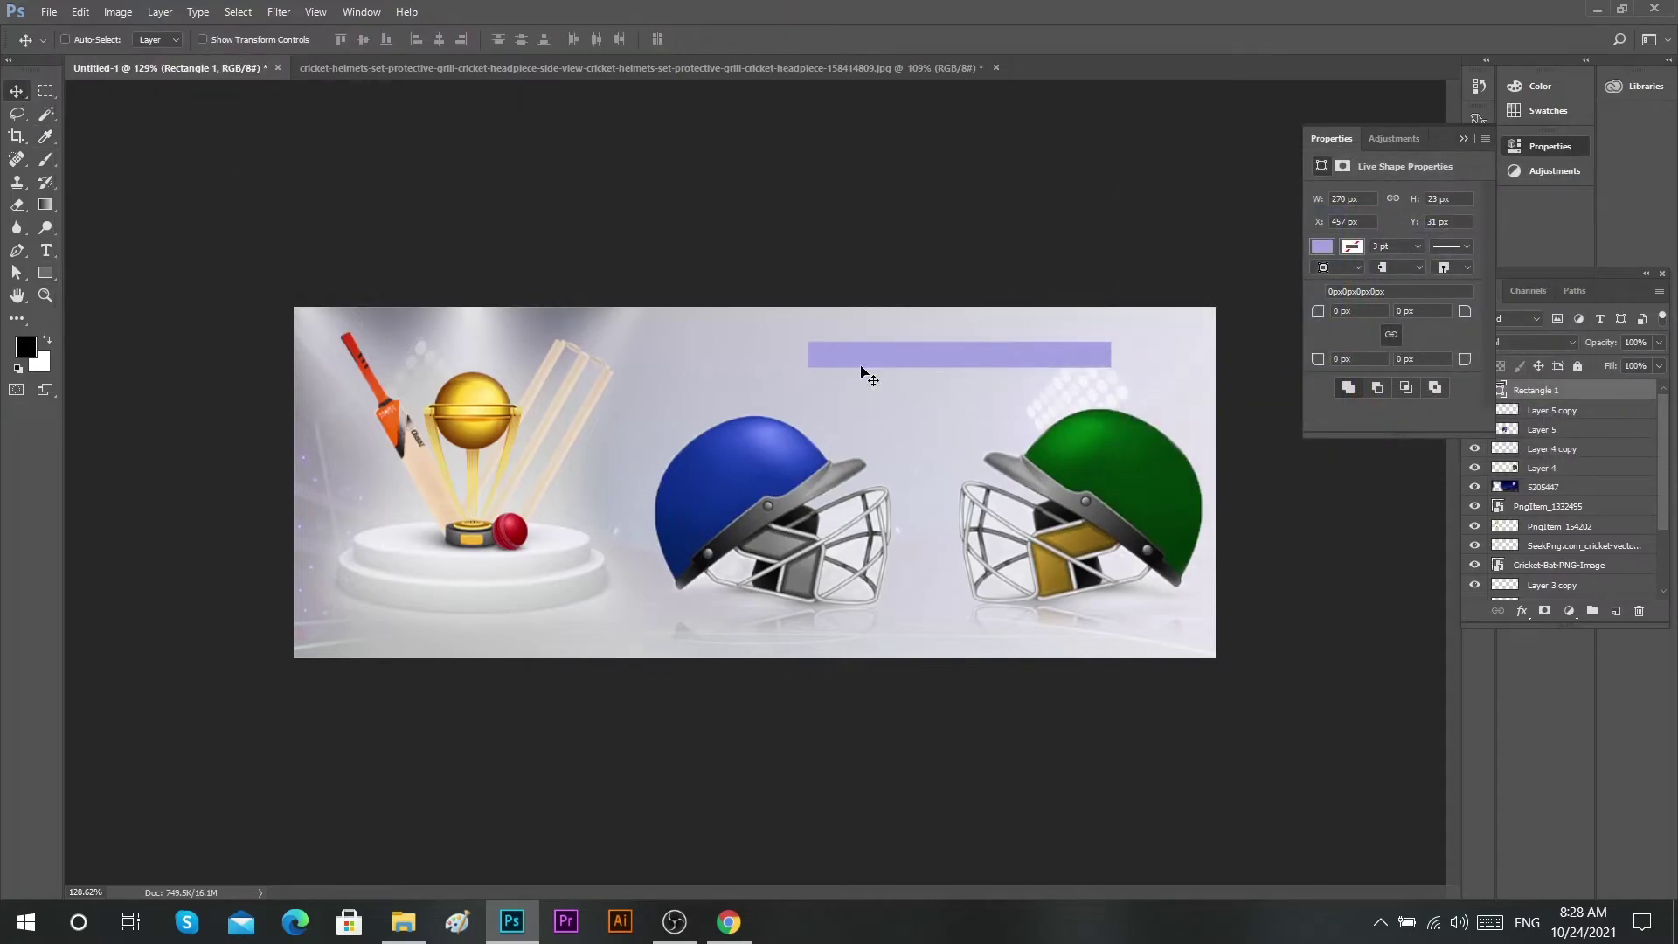
pyautogui.moveTo(954, 367); pyautogui.dragTo(904, 371)
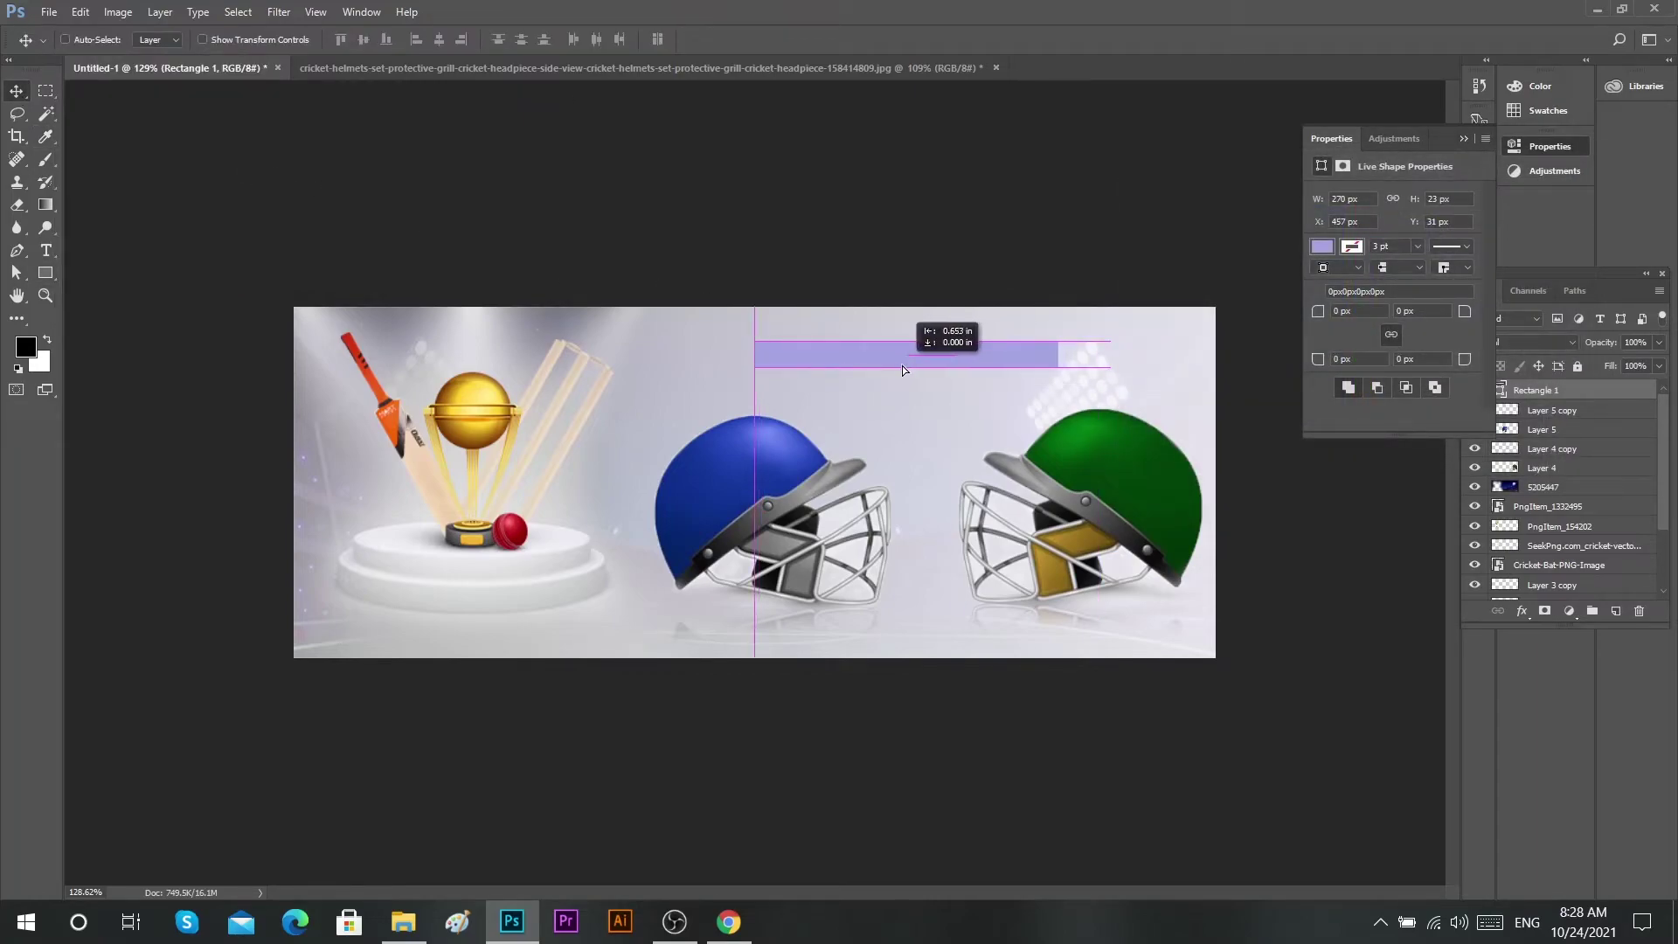
pyautogui.moveTo(930, 360); pyautogui.dragTo(851, 369)
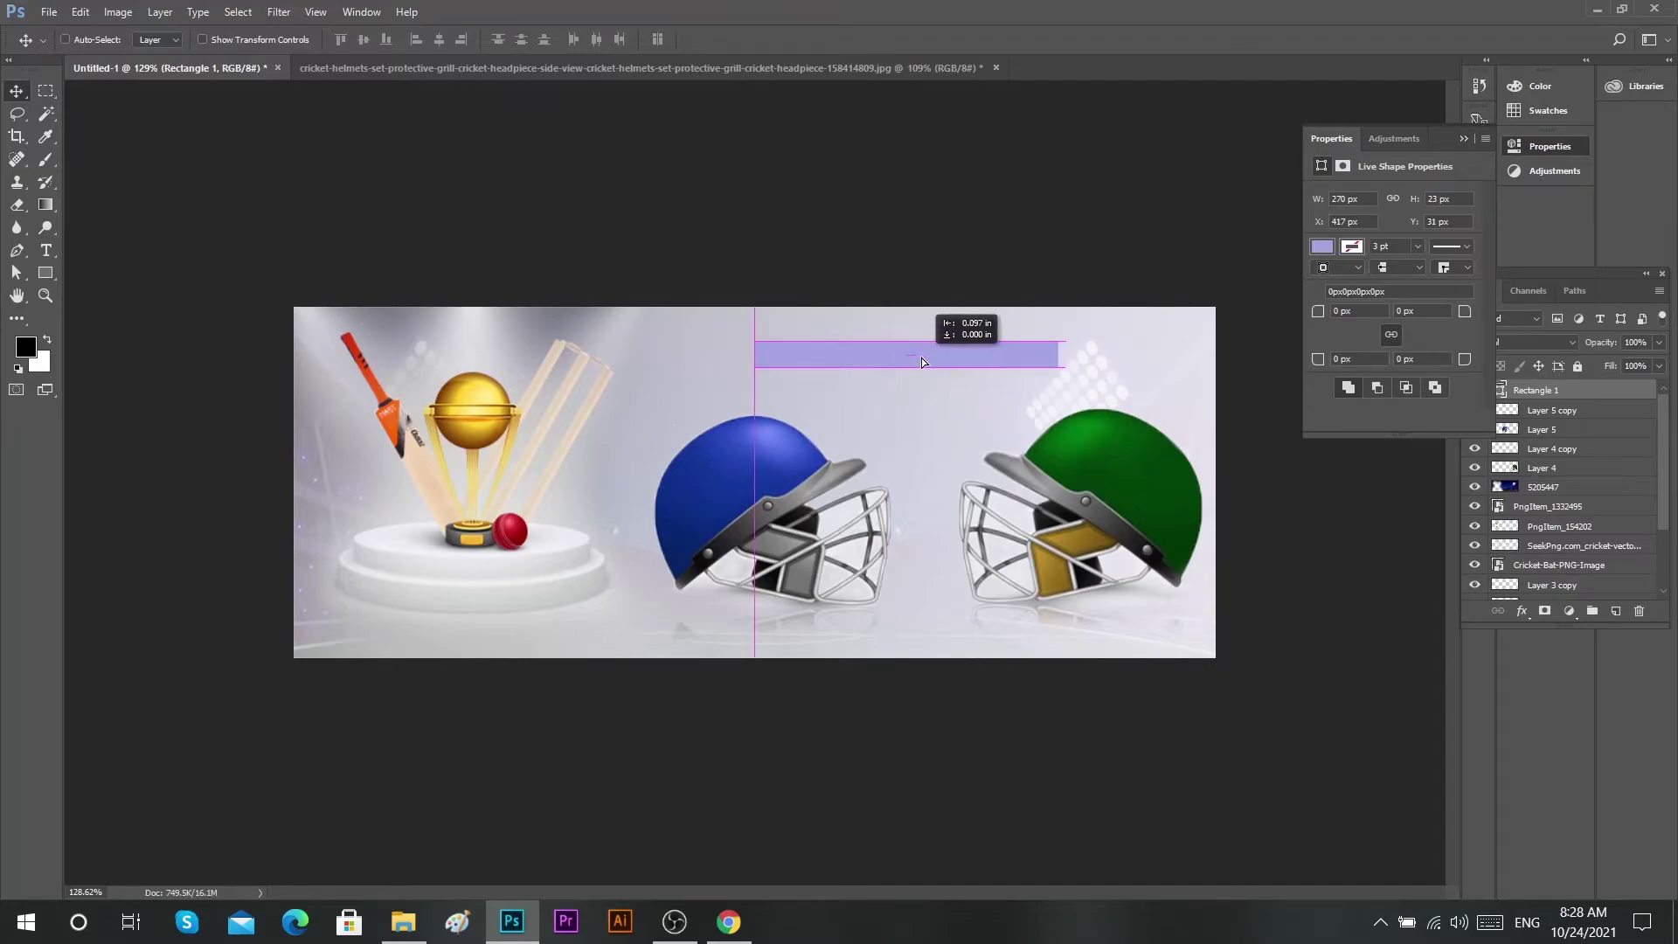
pyautogui.moveTo(851, 370); pyautogui.dragTo(930, 360)
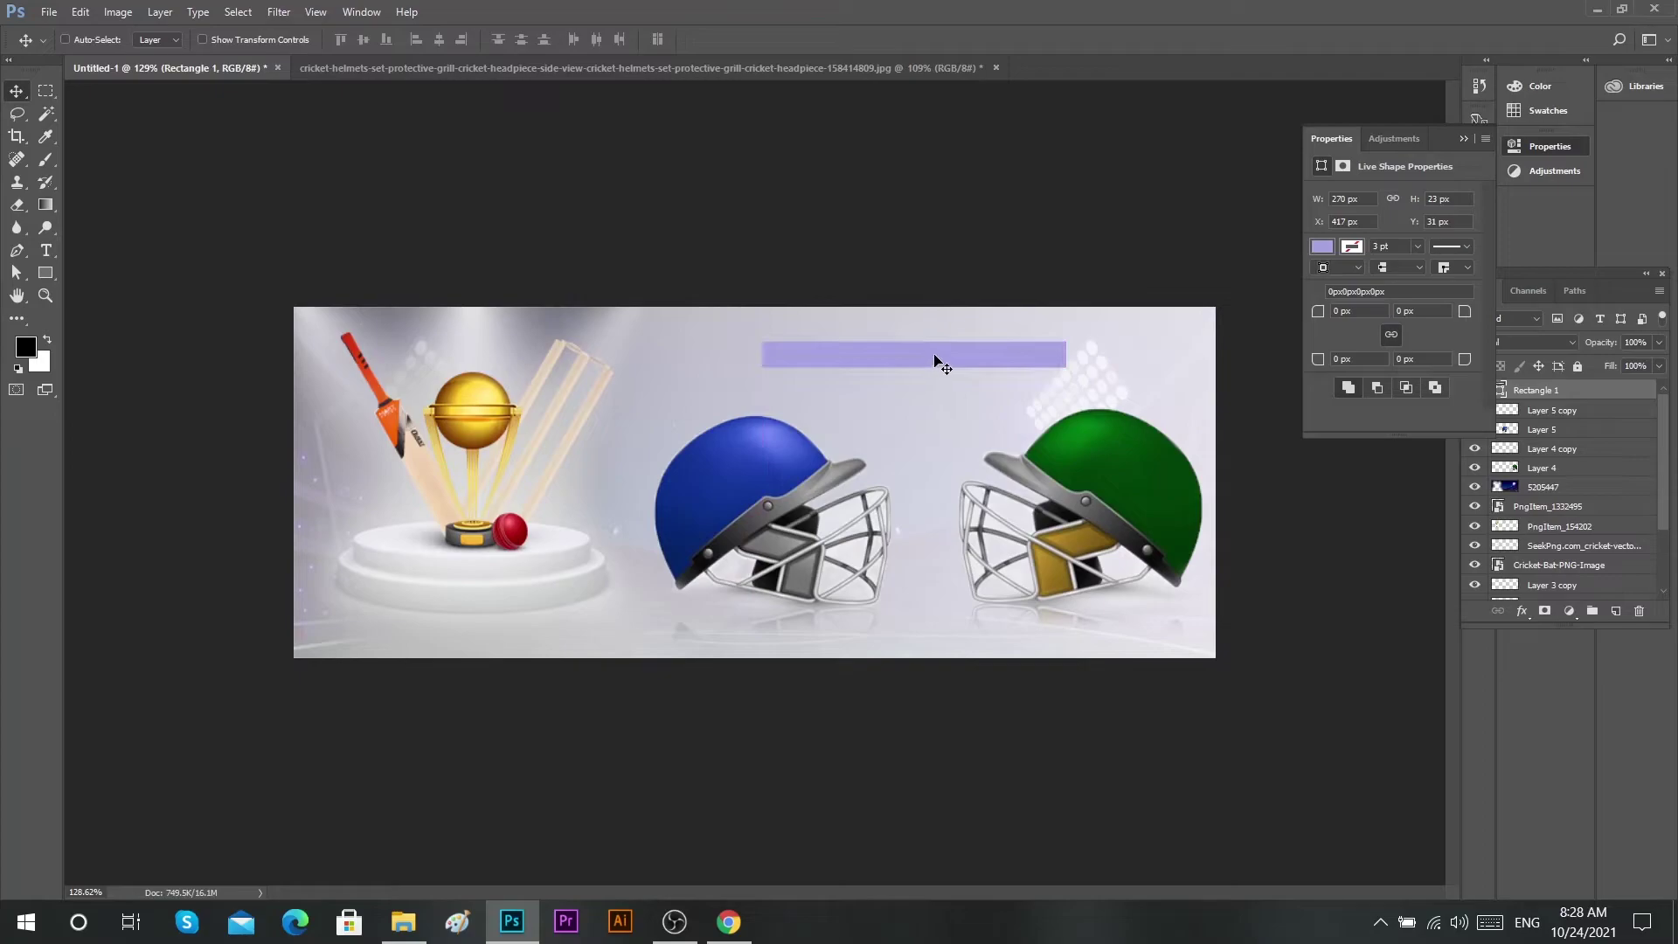
pyautogui.scroll(2, 940, 366)
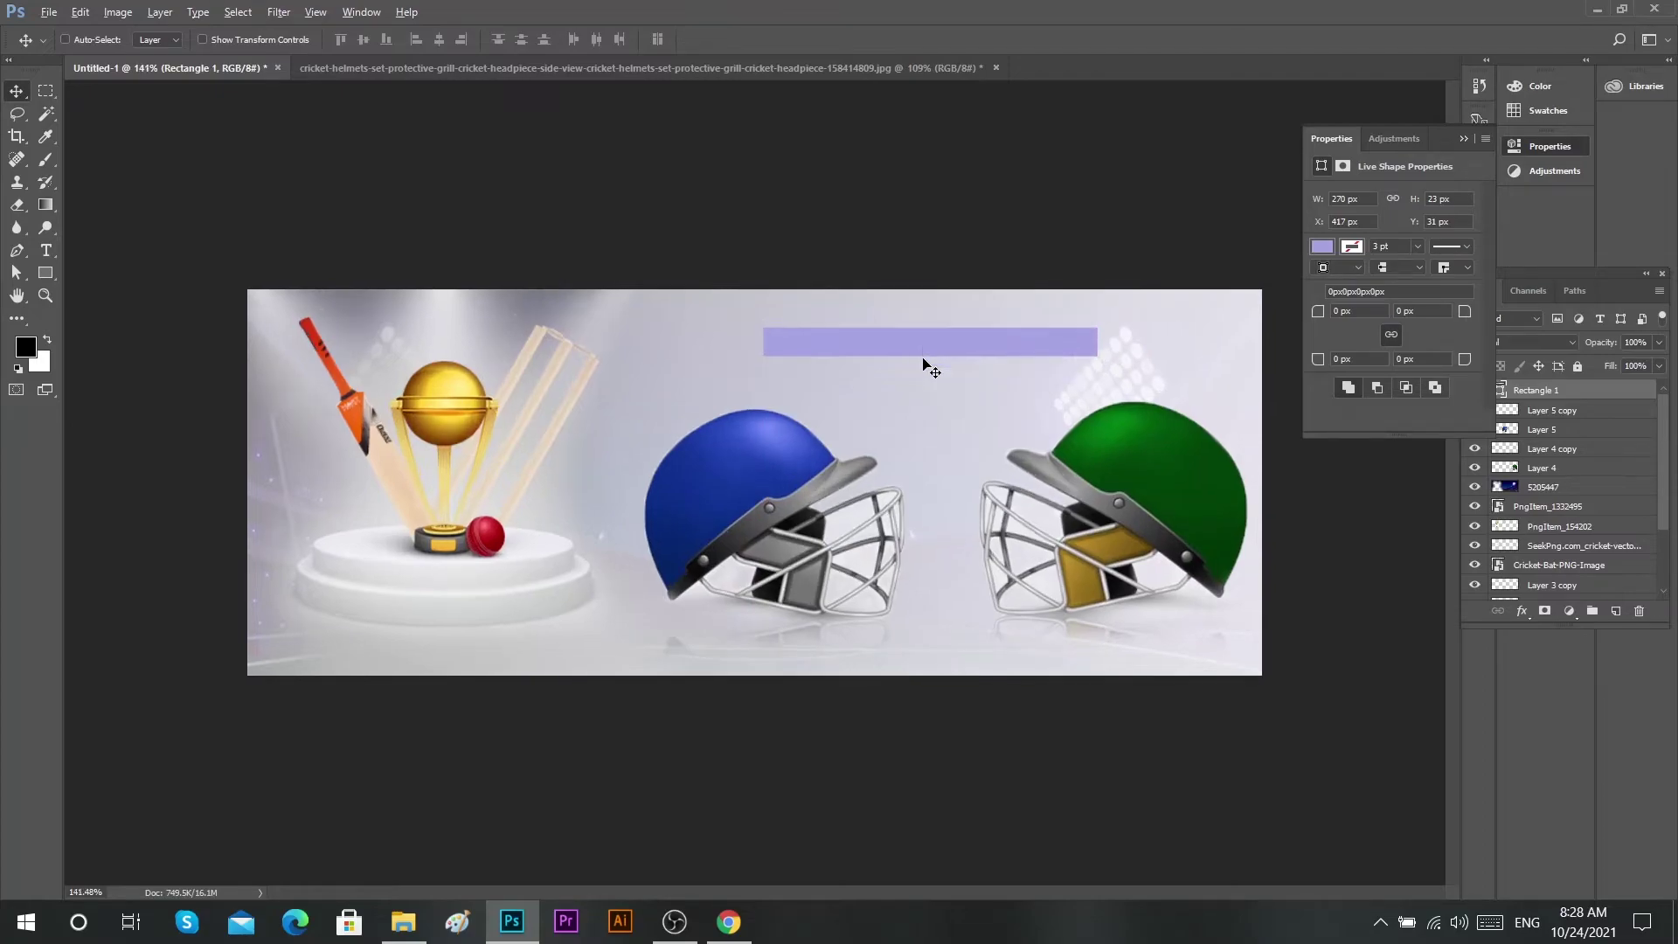
# - Draw a smaller rectangle over the bar's middle and fill it pale yellow
pyautogui.click(46, 276)
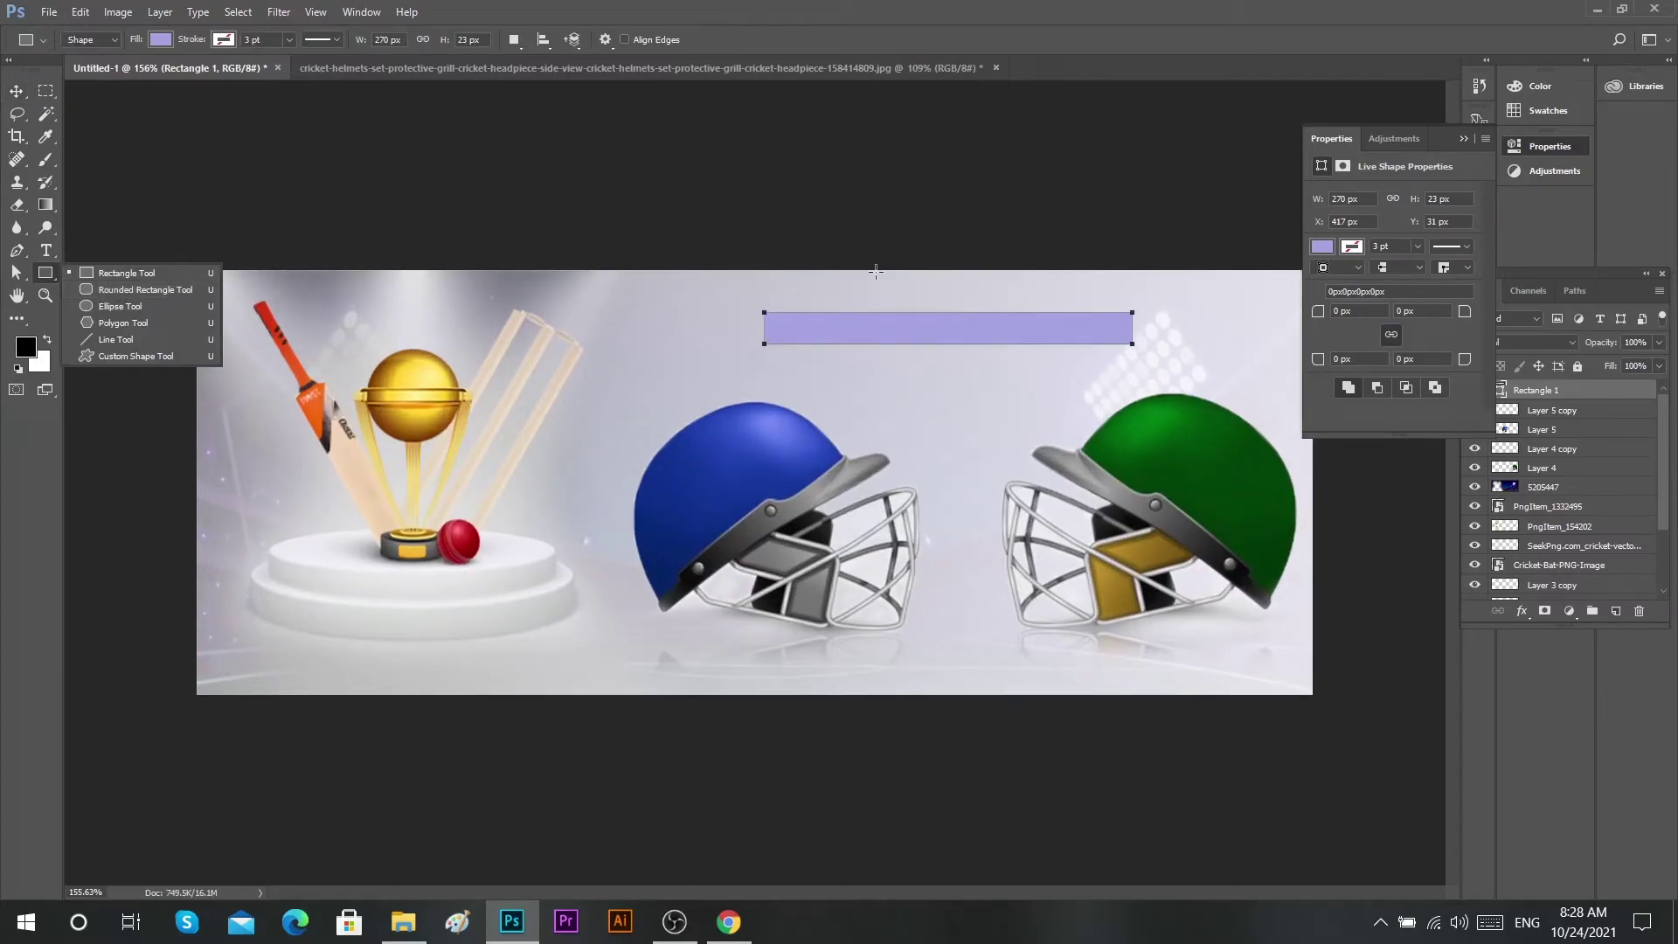
pyautogui.moveTo(914, 307); pyautogui.dragTo(1000, 351)
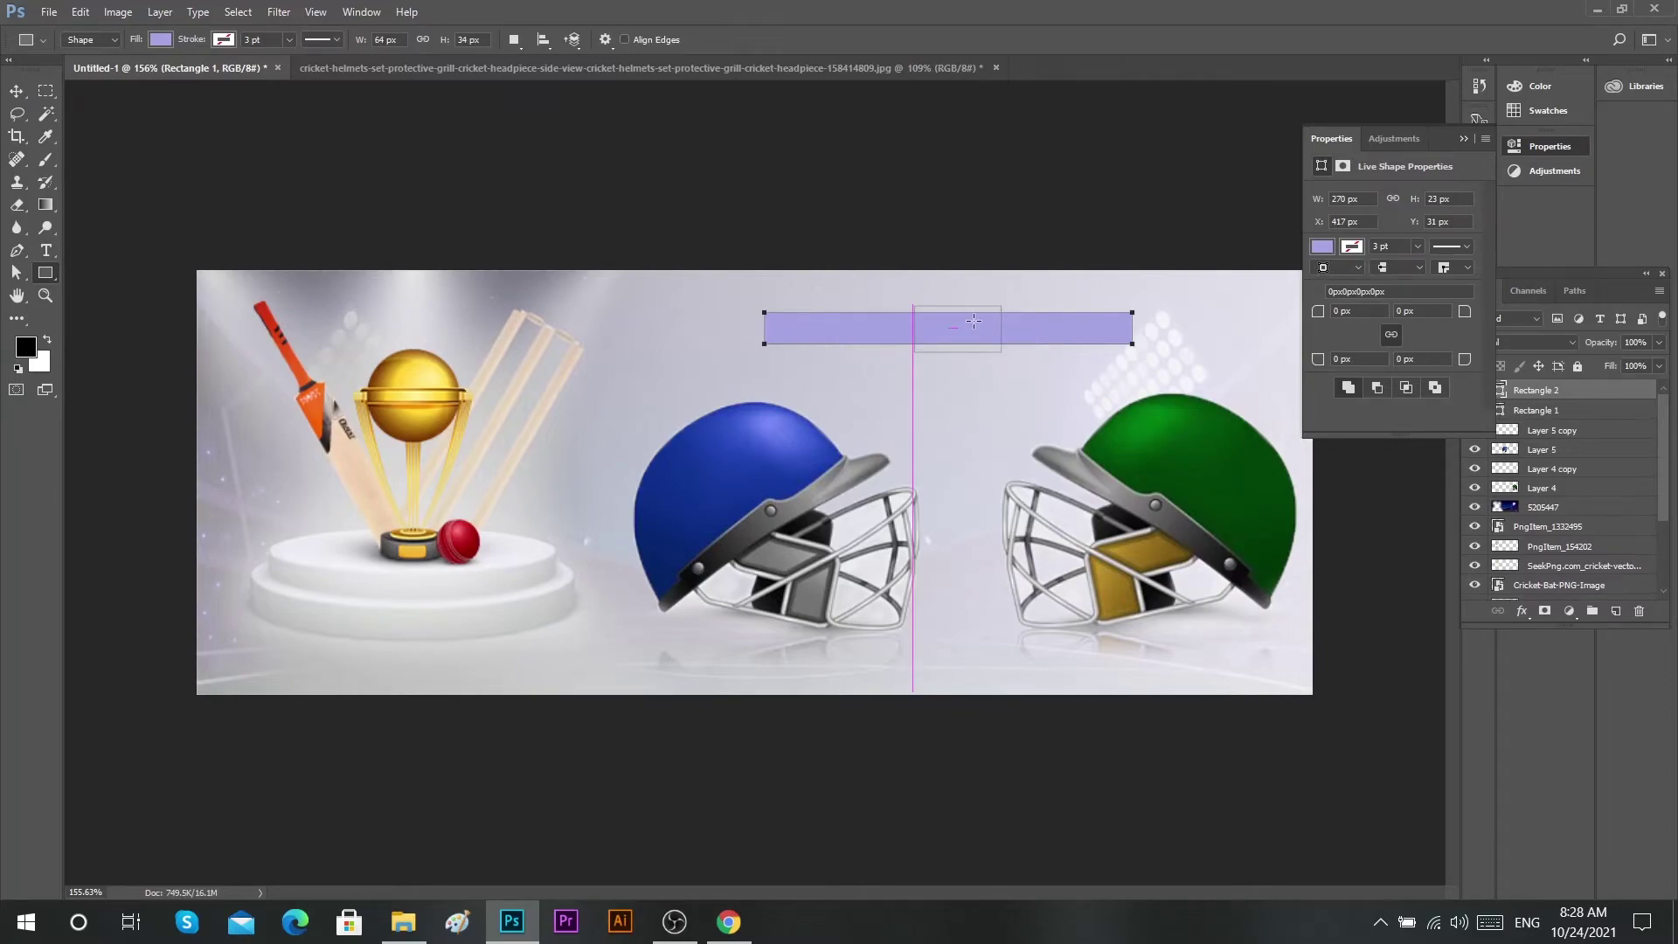
pyautogui.click(161, 40)
pyautogui.click(244, 73)
pyautogui.click(547, 356)
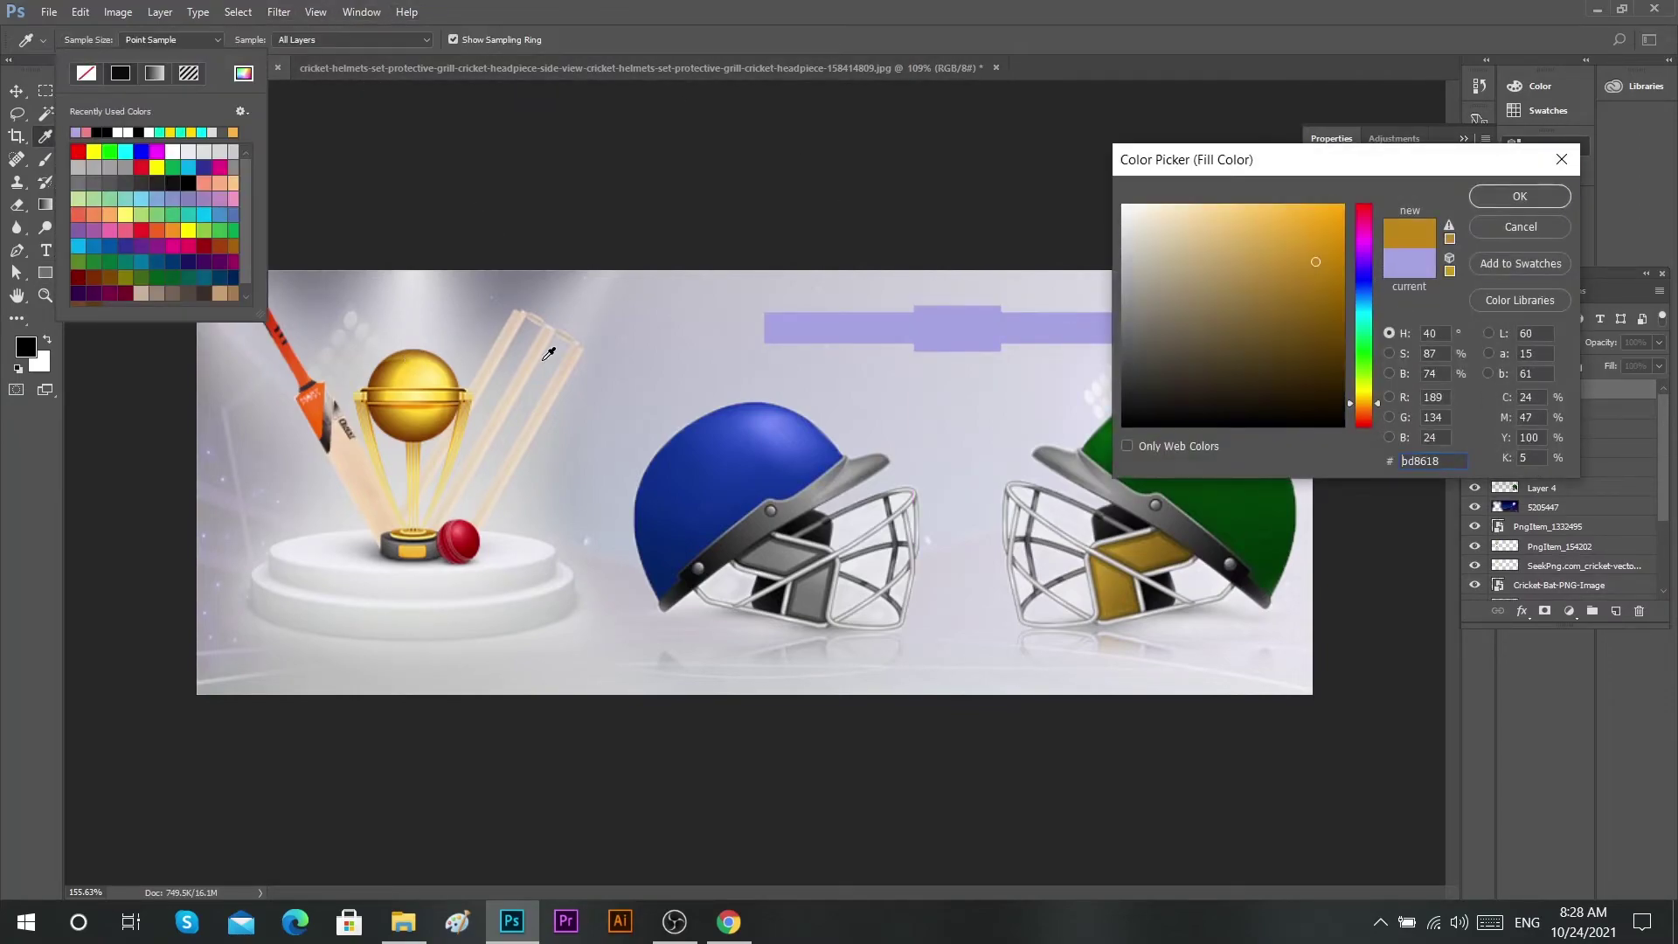
pyautogui.click(1504, 196)
pyautogui.click(243, 72)
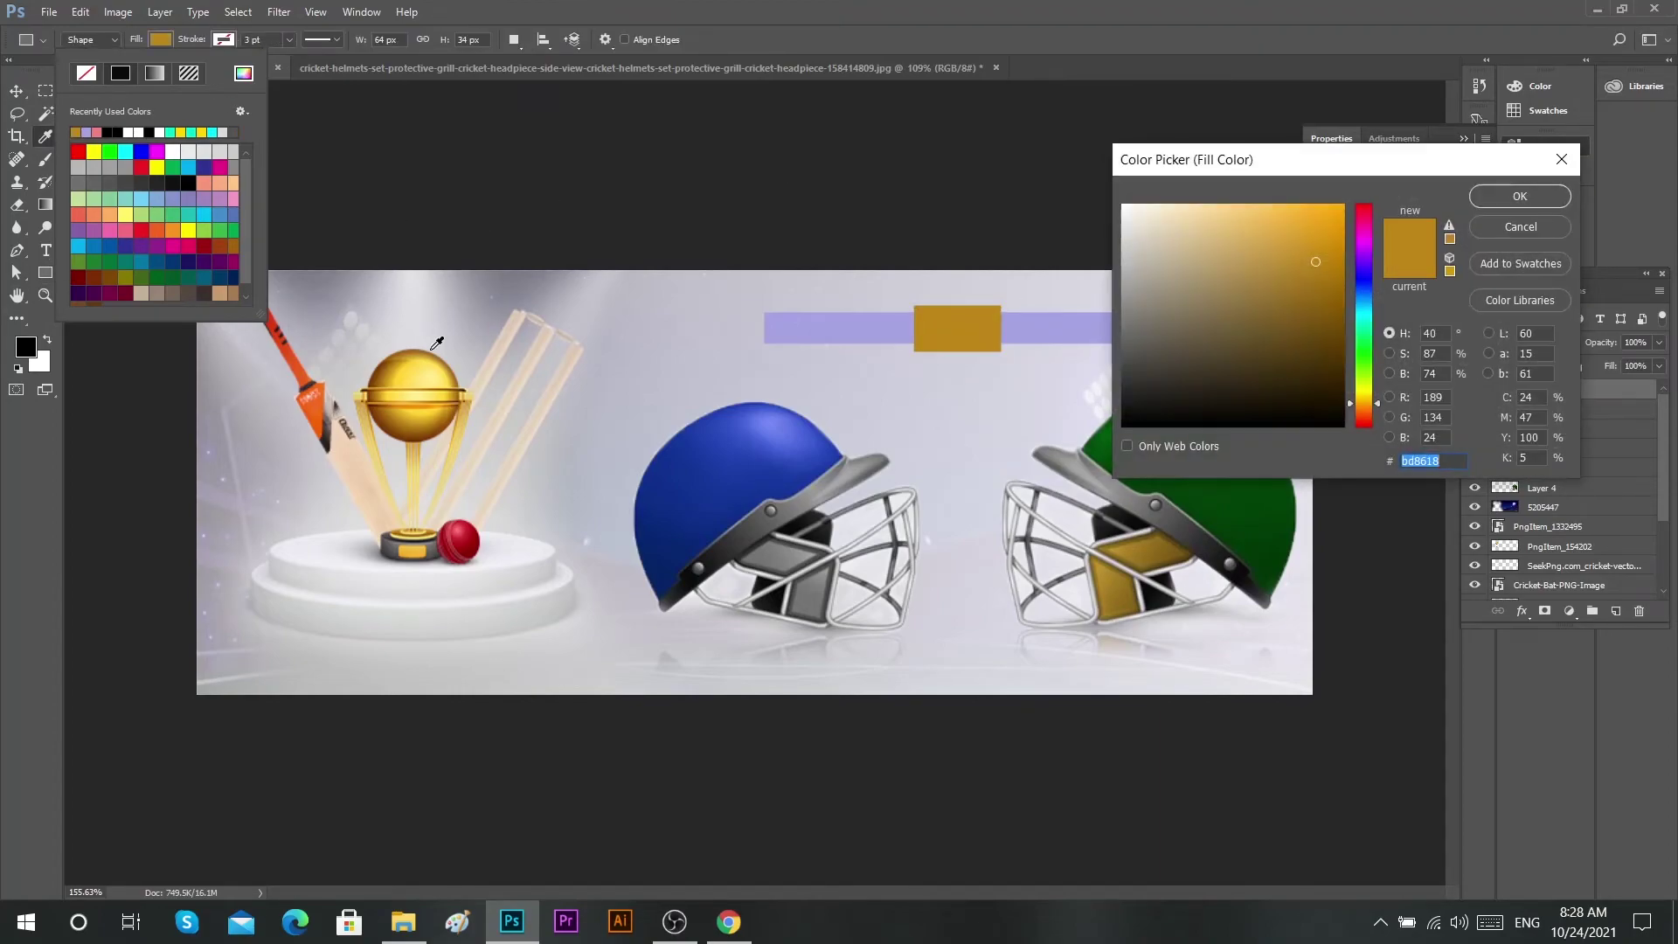
pyautogui.click(444, 372)
pyautogui.click(1519, 199)
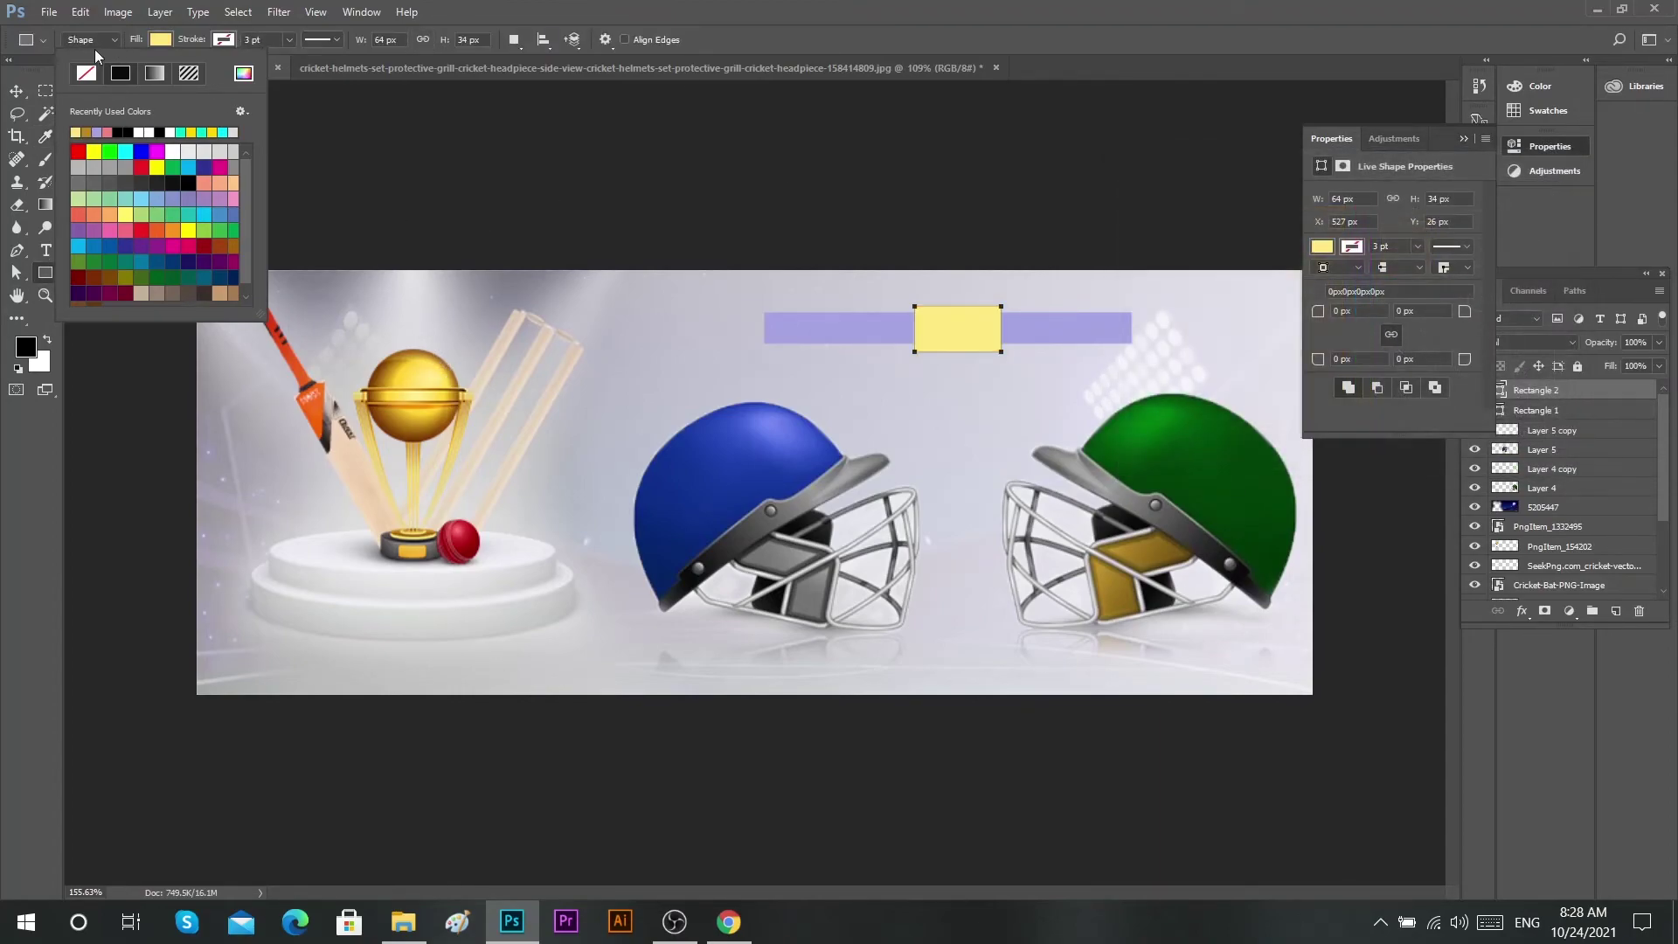
pyautogui.click(18, 90)
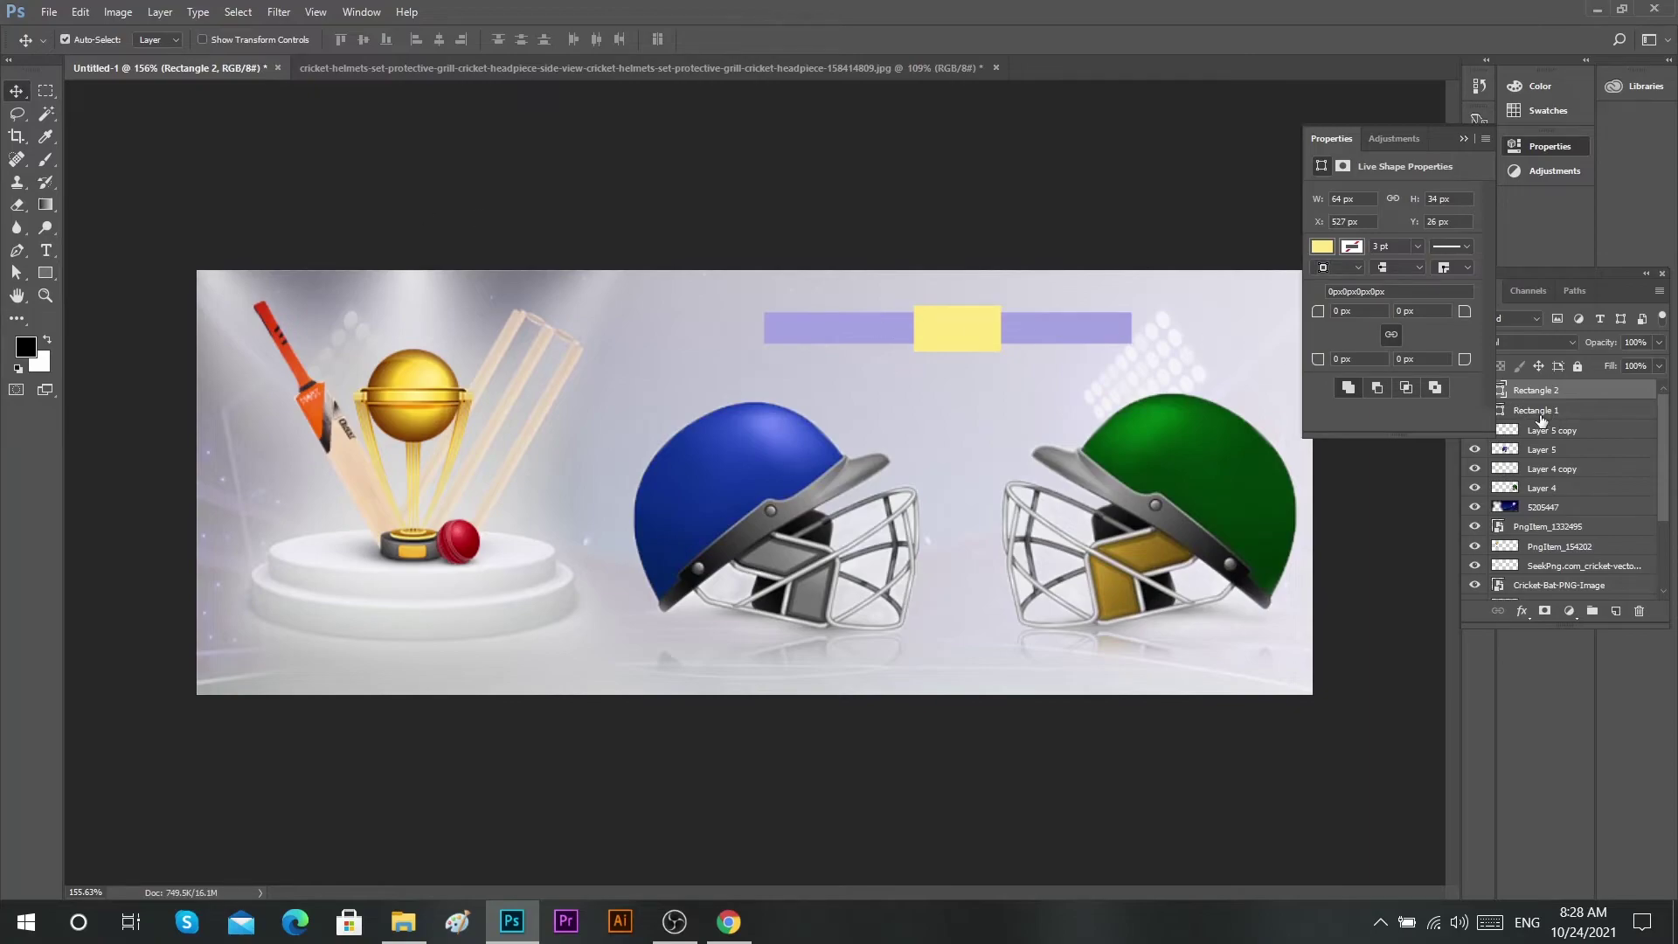
# - Centre the yellow block horizontally on the lavender bar
pyautogui.click(1464, 138)
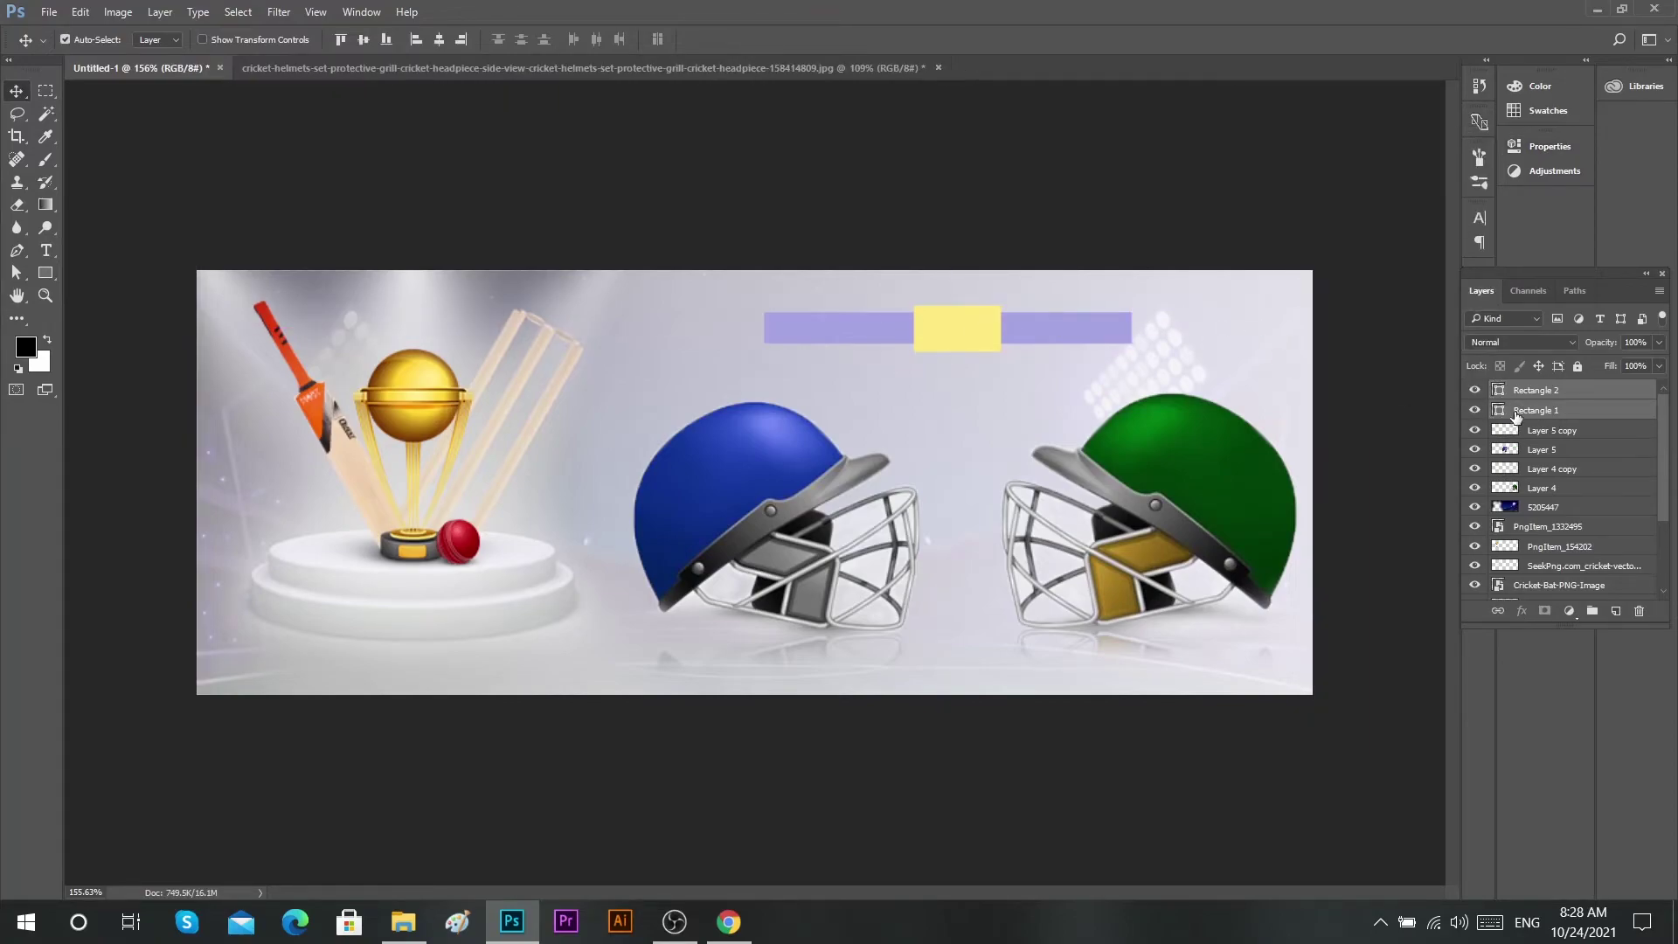
pyautogui.keyDown('ctrl'); pyautogui.click(1501, 411); pyautogui.keyUp('ctrl')
pyautogui.click(65, 39)
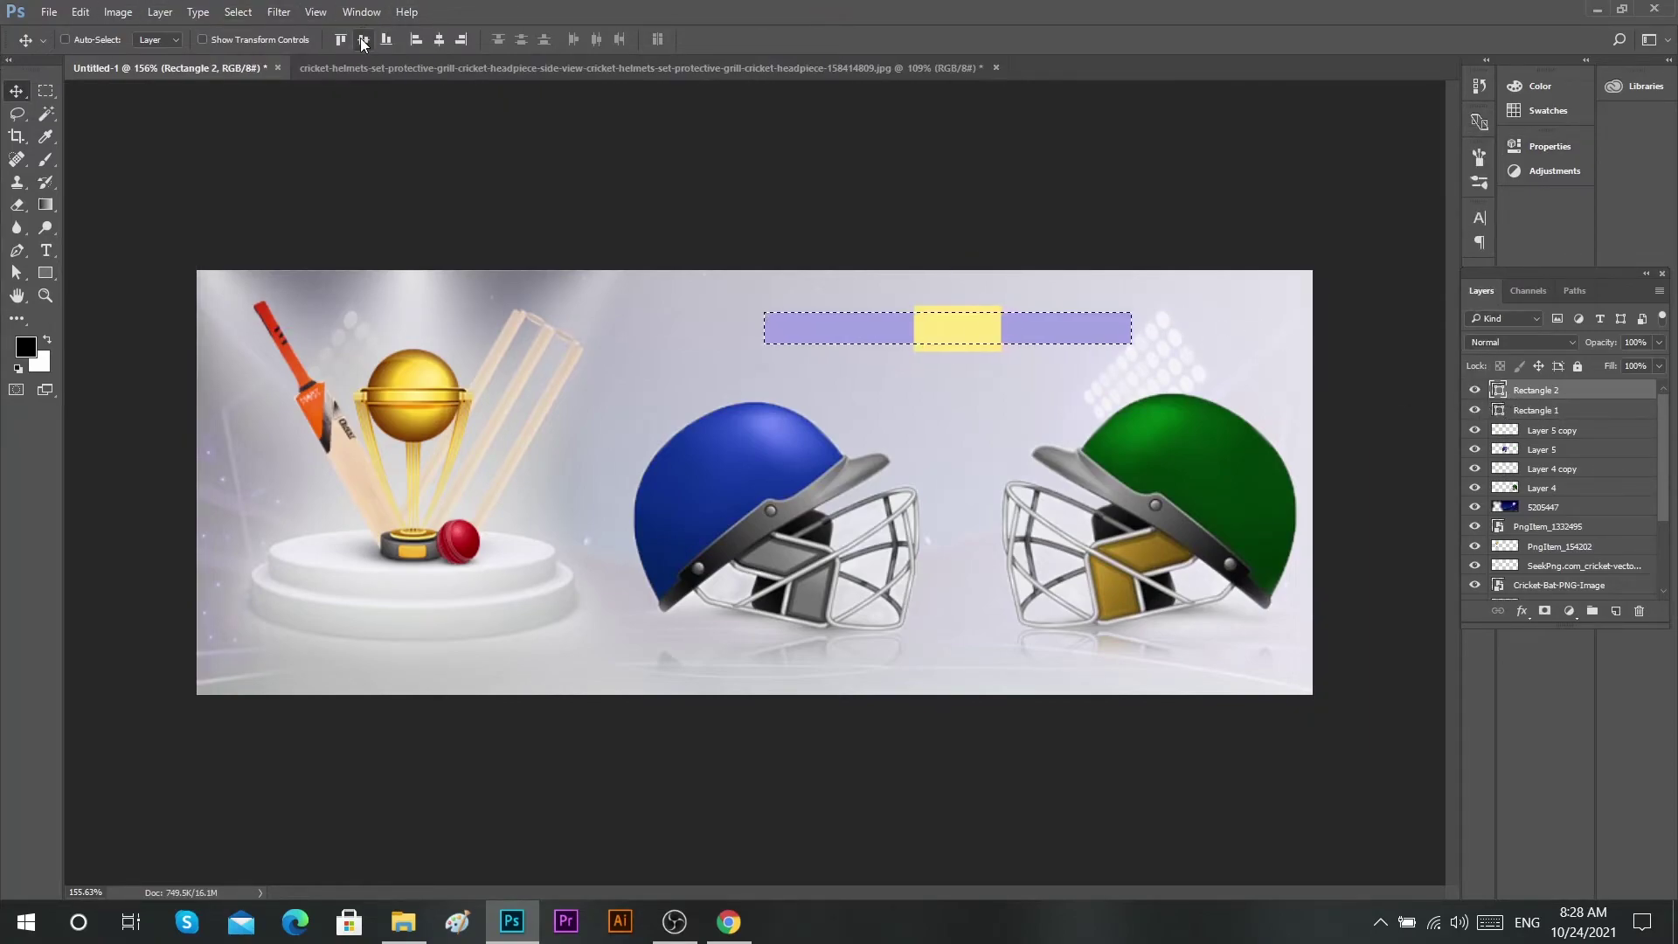
pyautogui.click(438, 42)
pyautogui.hotkey('ctrl', 'd')
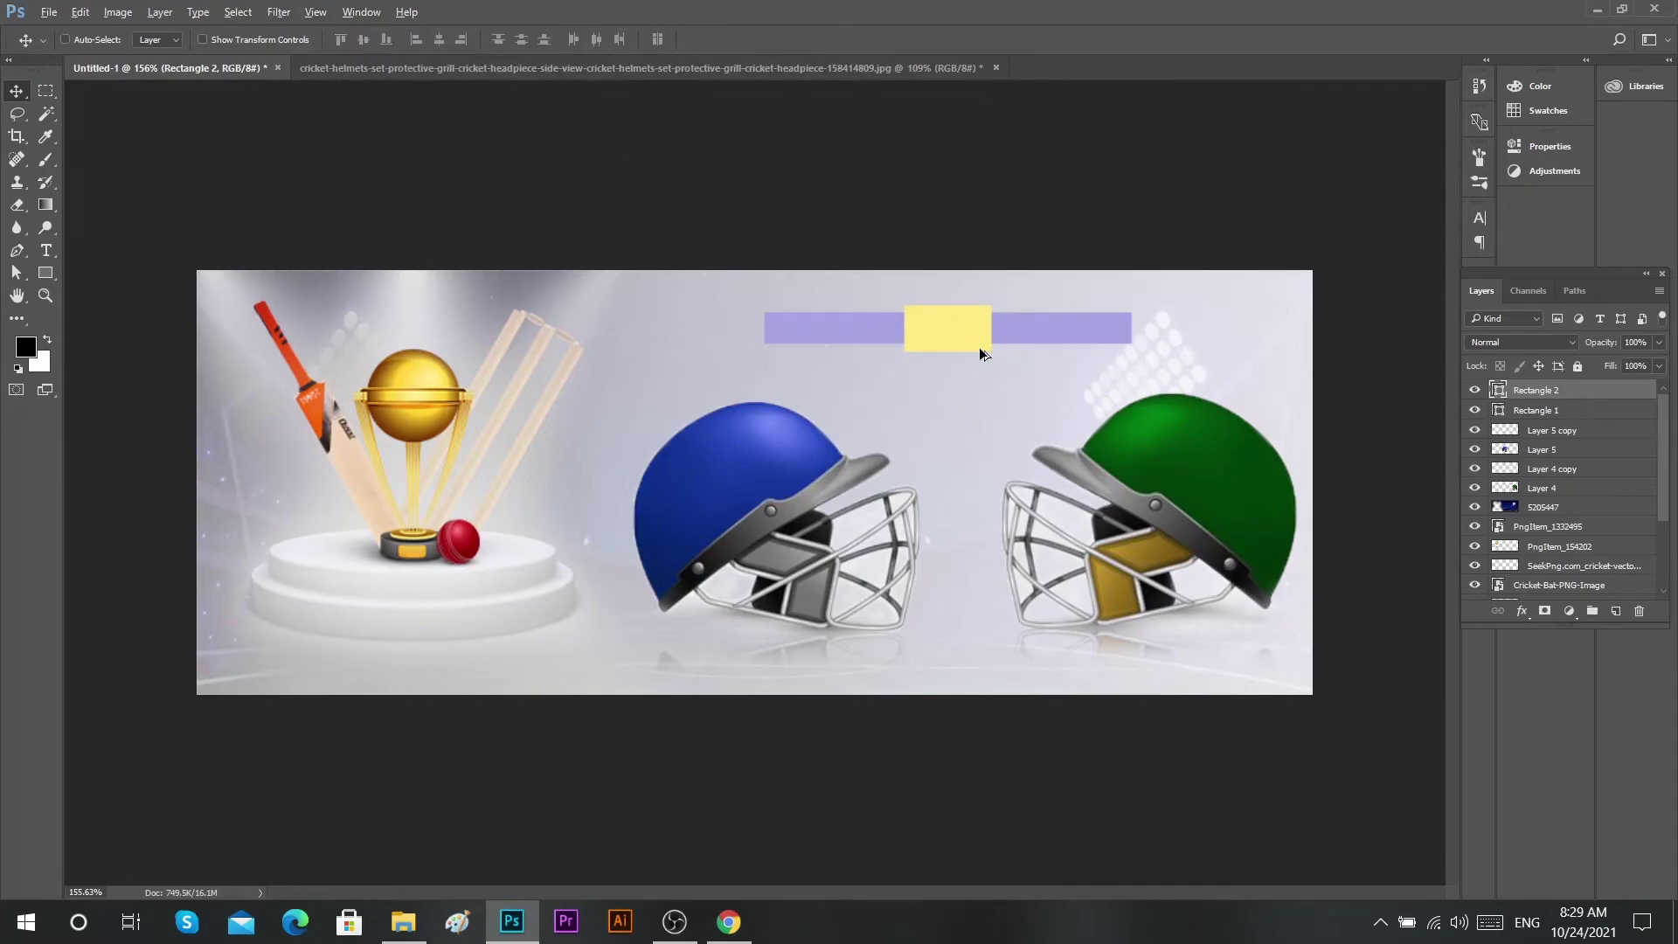
pyautogui.scroll(1, 1060, 312)
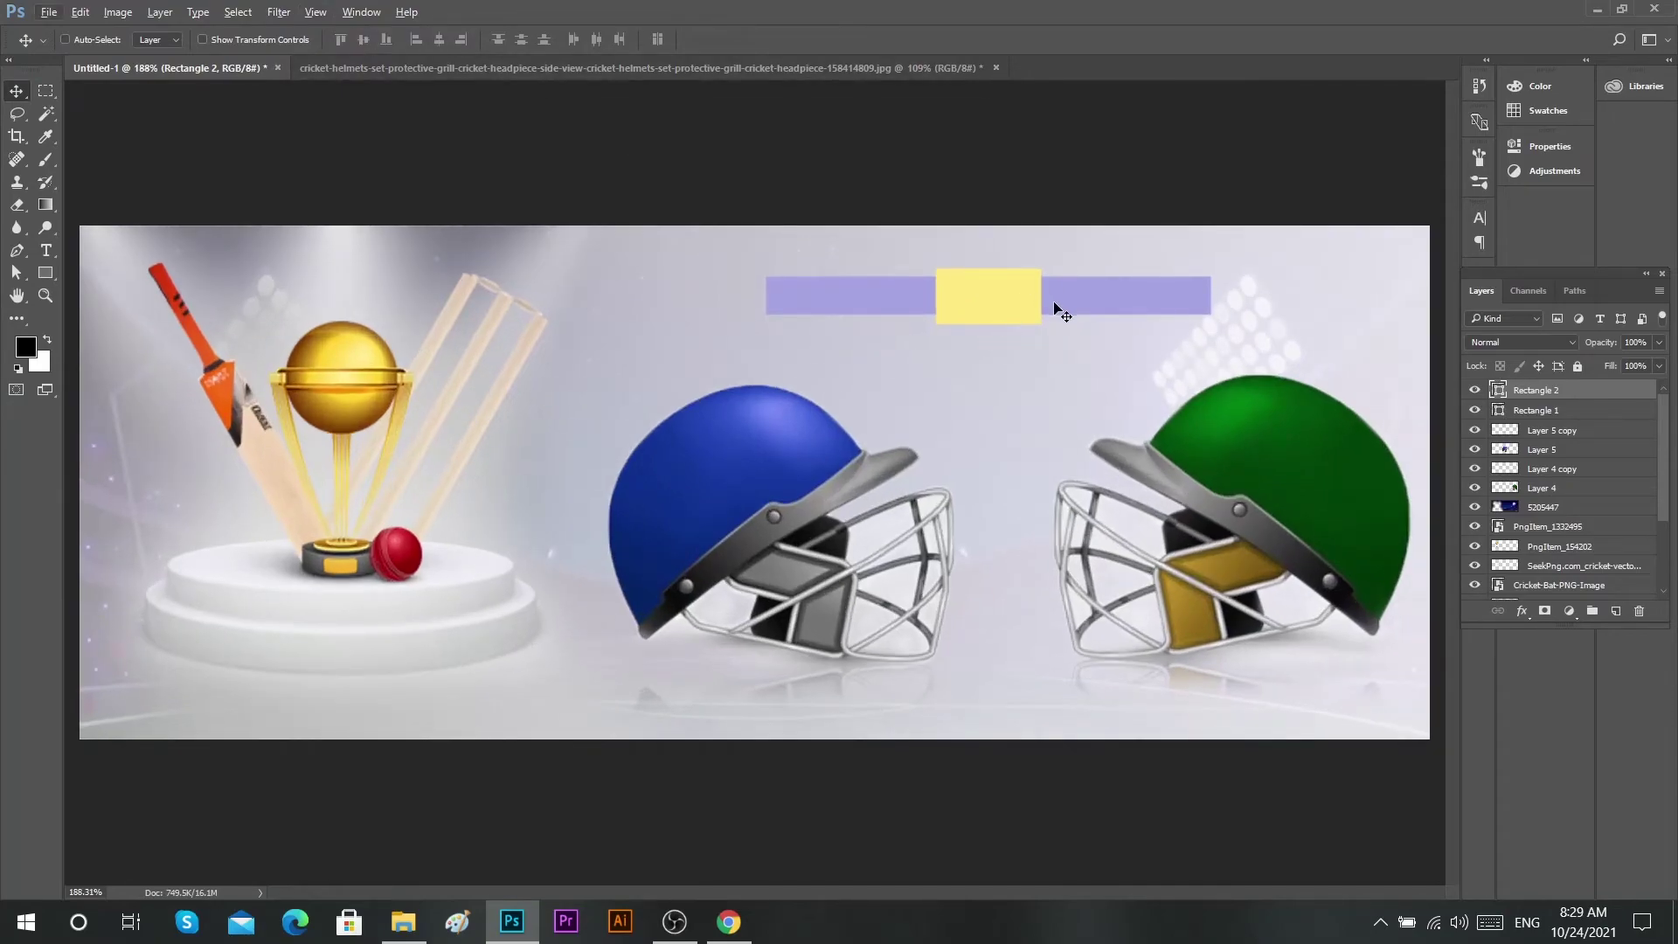
pyautogui.keyDown('ctrl'); pyautogui.click(1171, 295); pyautogui.keyUp('ctrl')
# - Rasterize the lavender bar and erase its left and right ends with a 66% flow eraser
pyautogui.press('e')
pyautogui.click(858, 288)
pyautogui.press('Return')
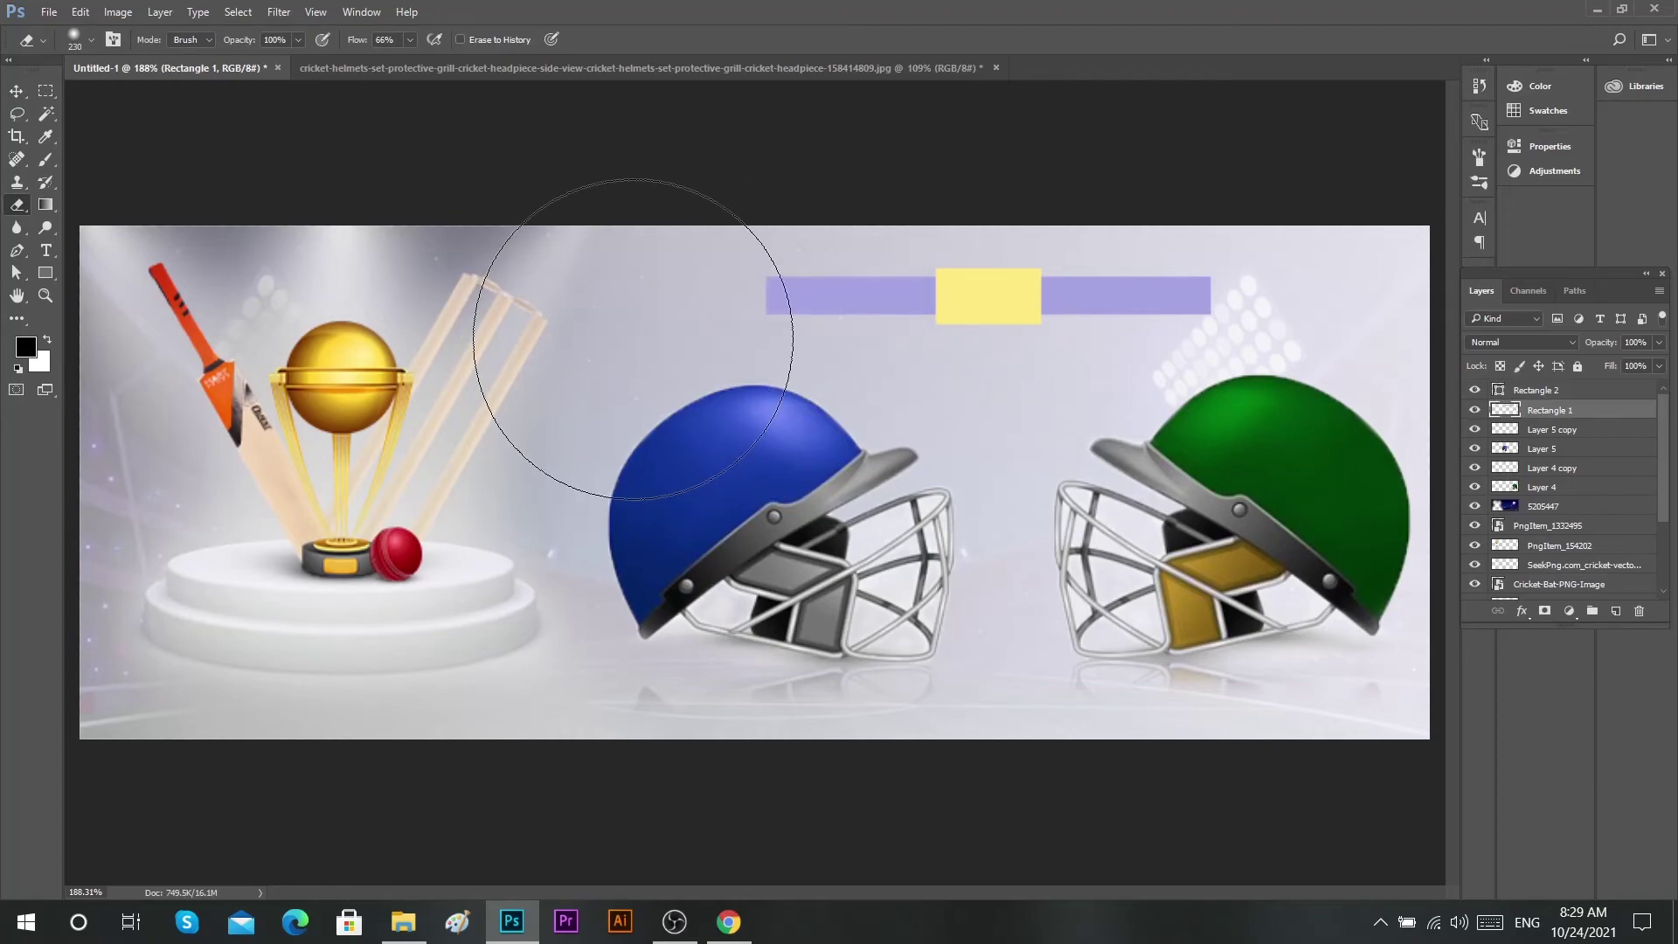
pyautogui.moveTo(691, 281); pyautogui.dragTo(727, 298)
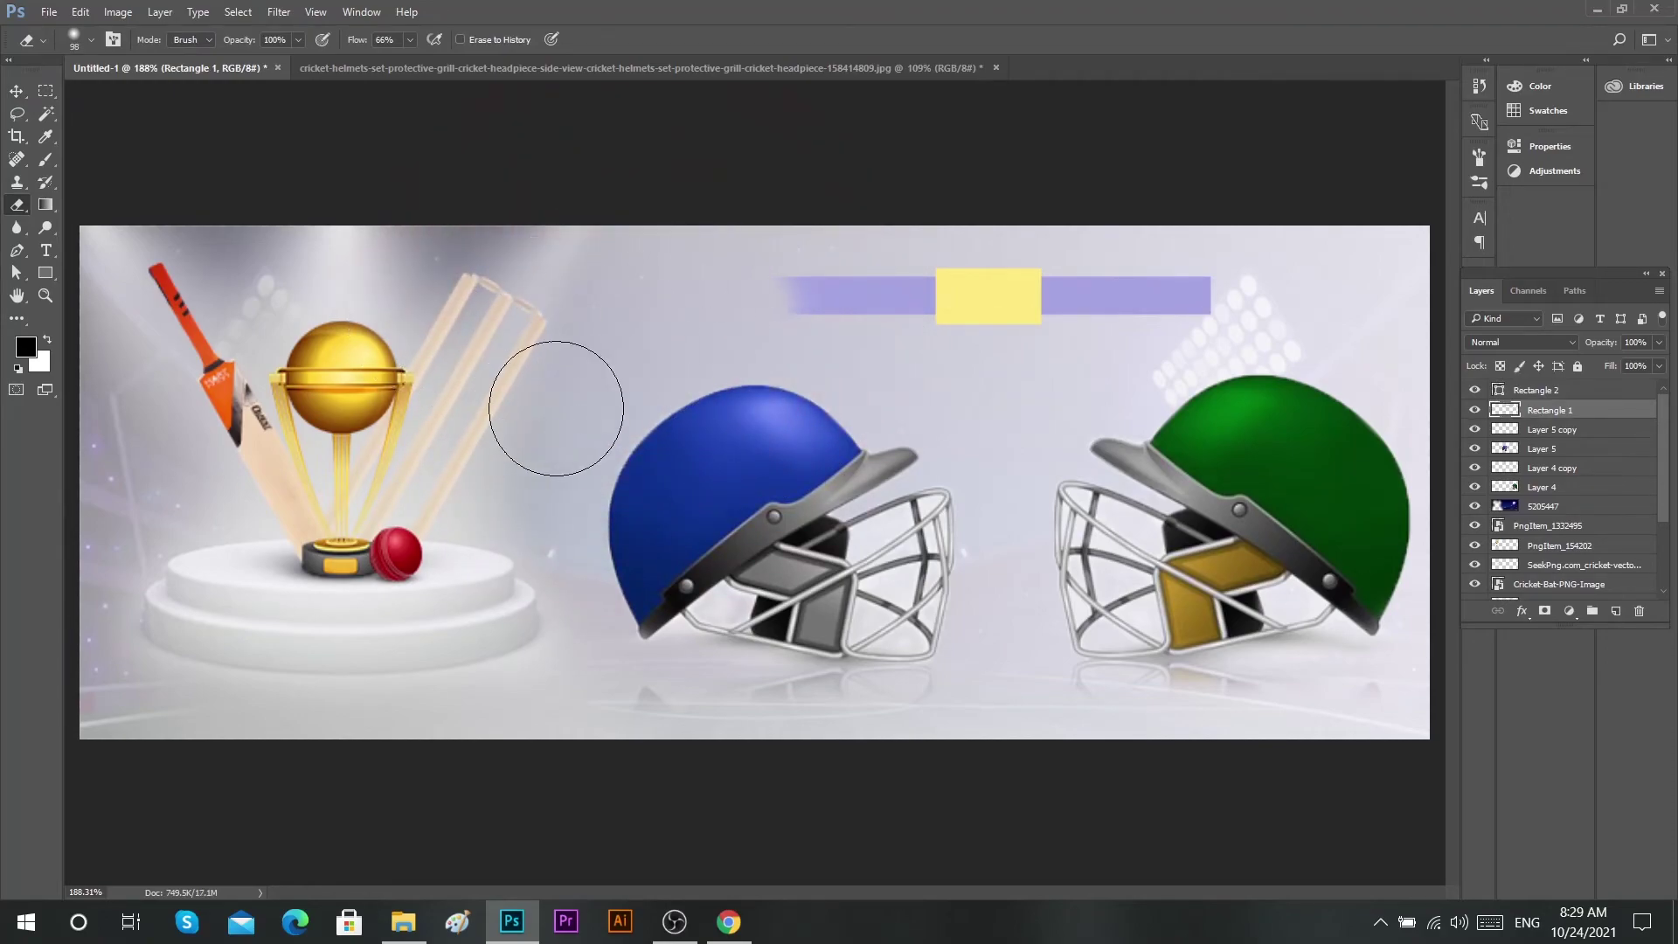
pyautogui.scroll(-2, 562, 368)
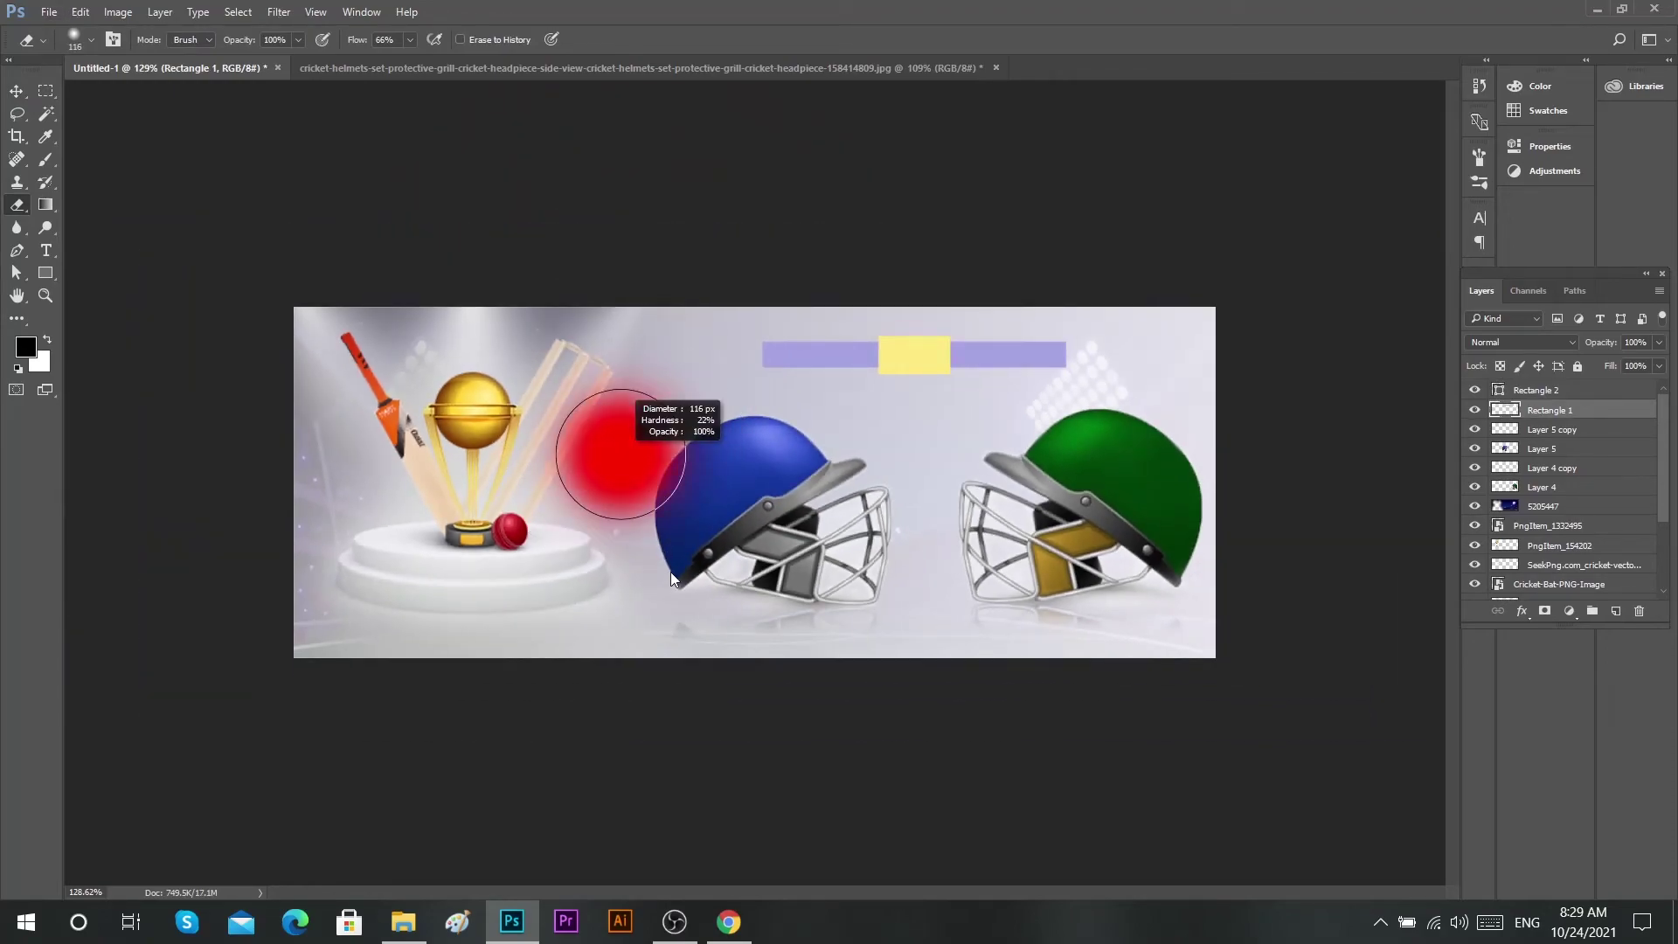
pyautogui.moveTo(669, 572); pyautogui.dragTo(643, 383)
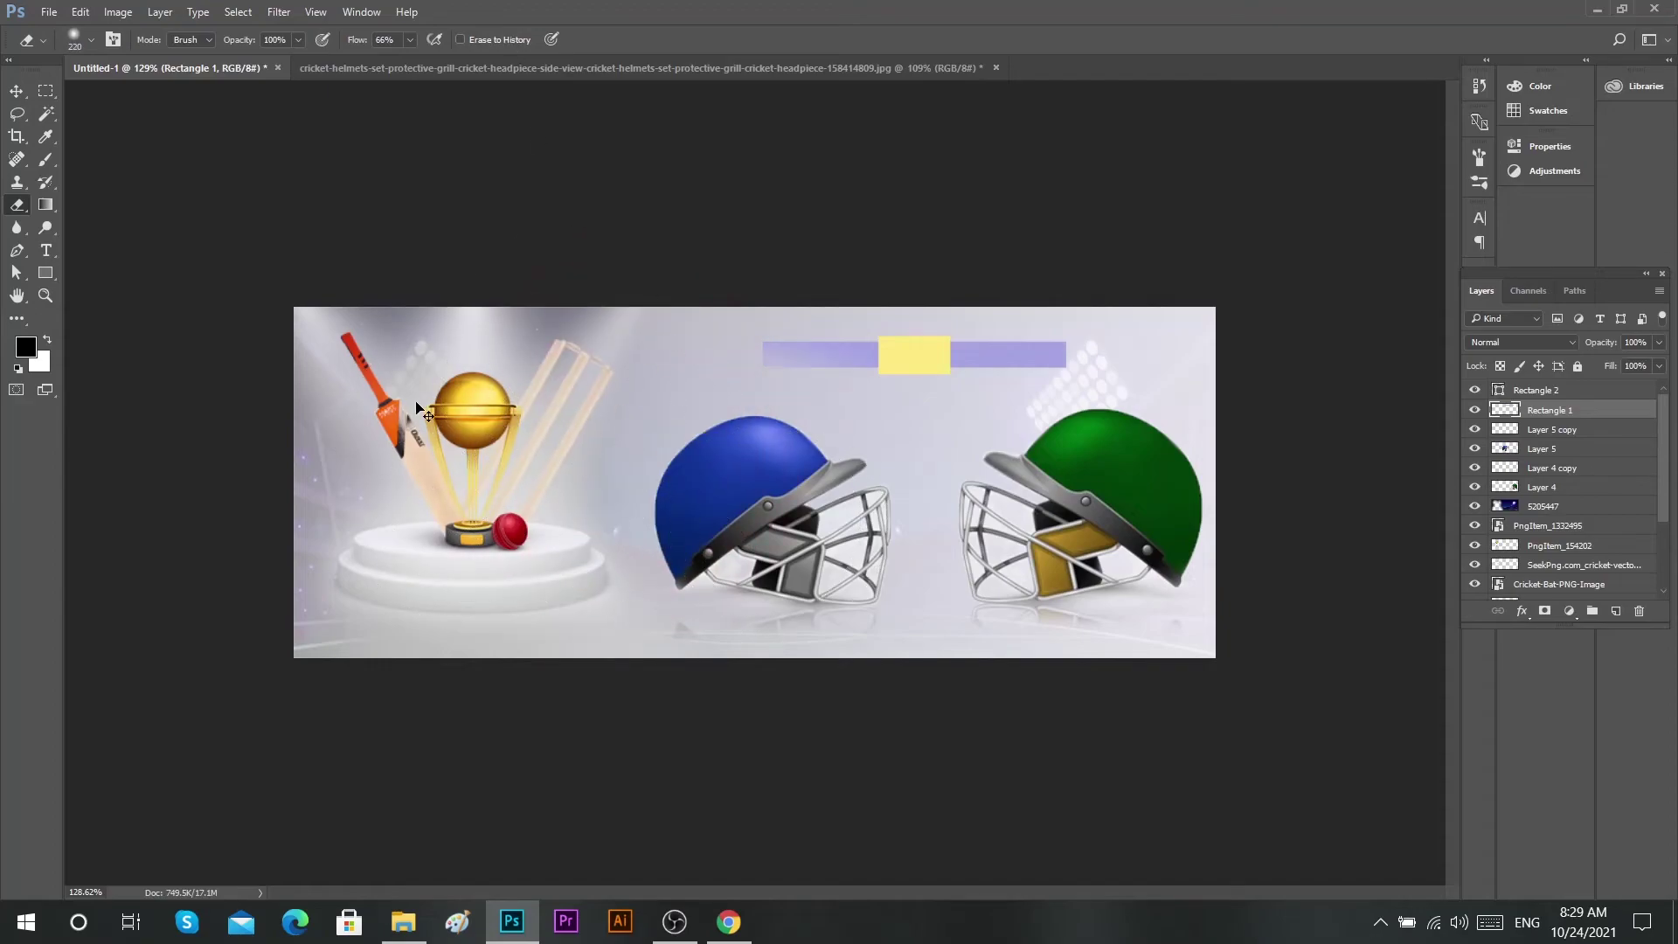
pyautogui.scroll(2, 599, 243)
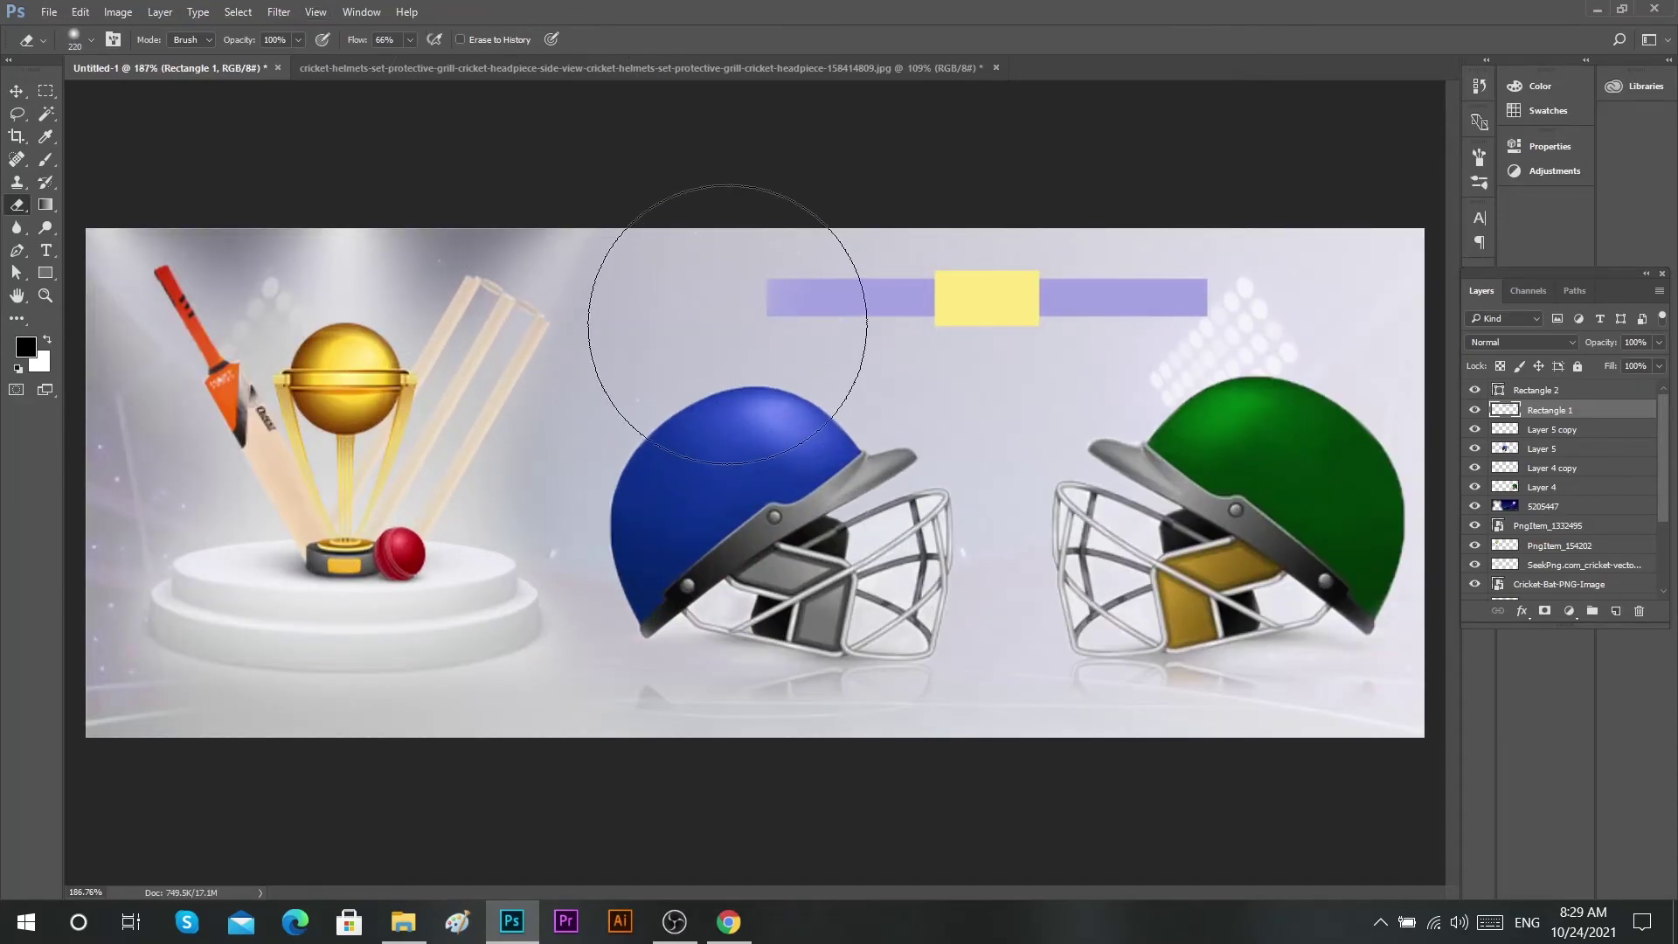
pyautogui.moveTo(727, 324); pyautogui.dragTo(717, 312)
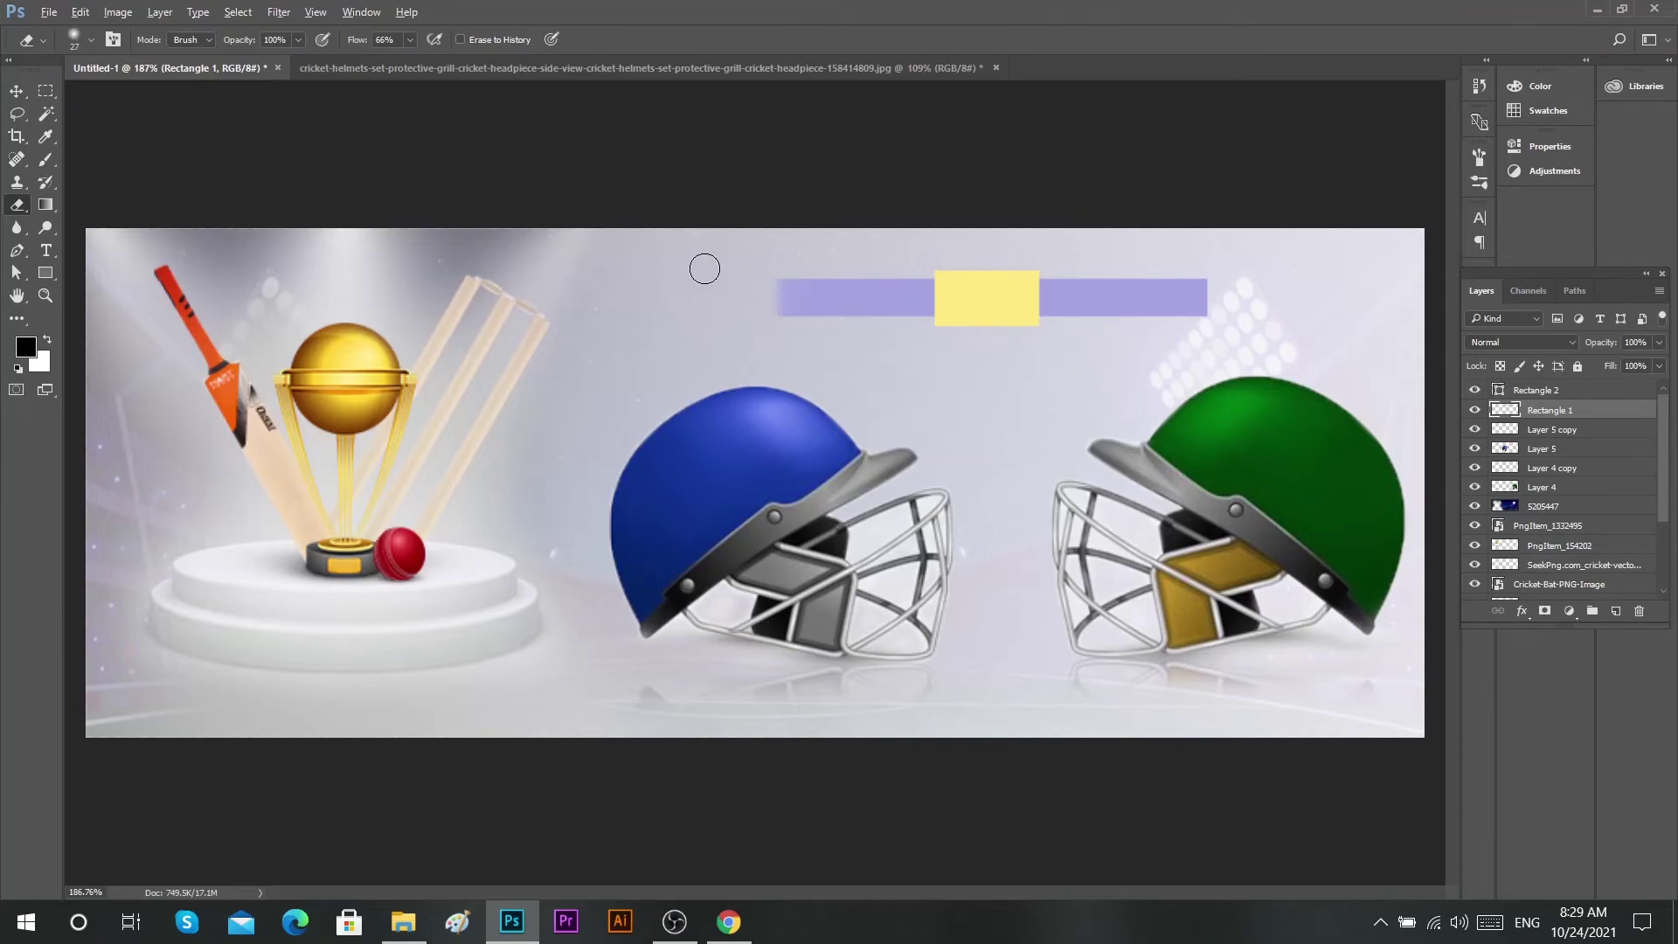
pyautogui.scroll(-1, 705, 268)
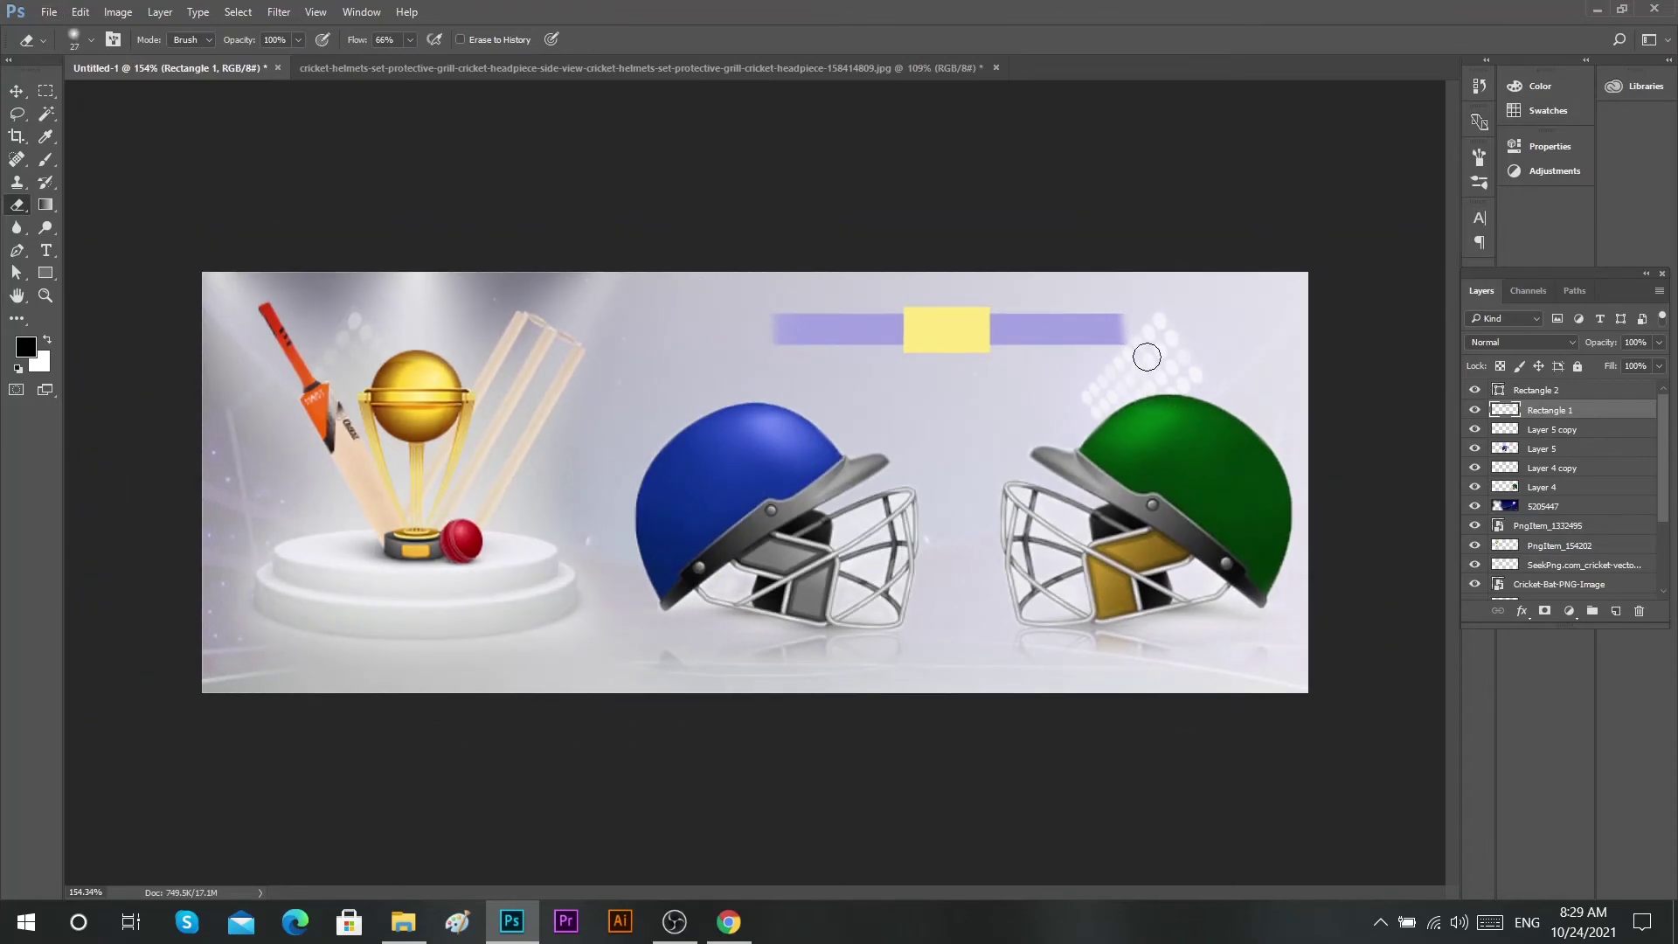
pyautogui.scroll(-1, 1147, 357)
pyautogui.press('v')
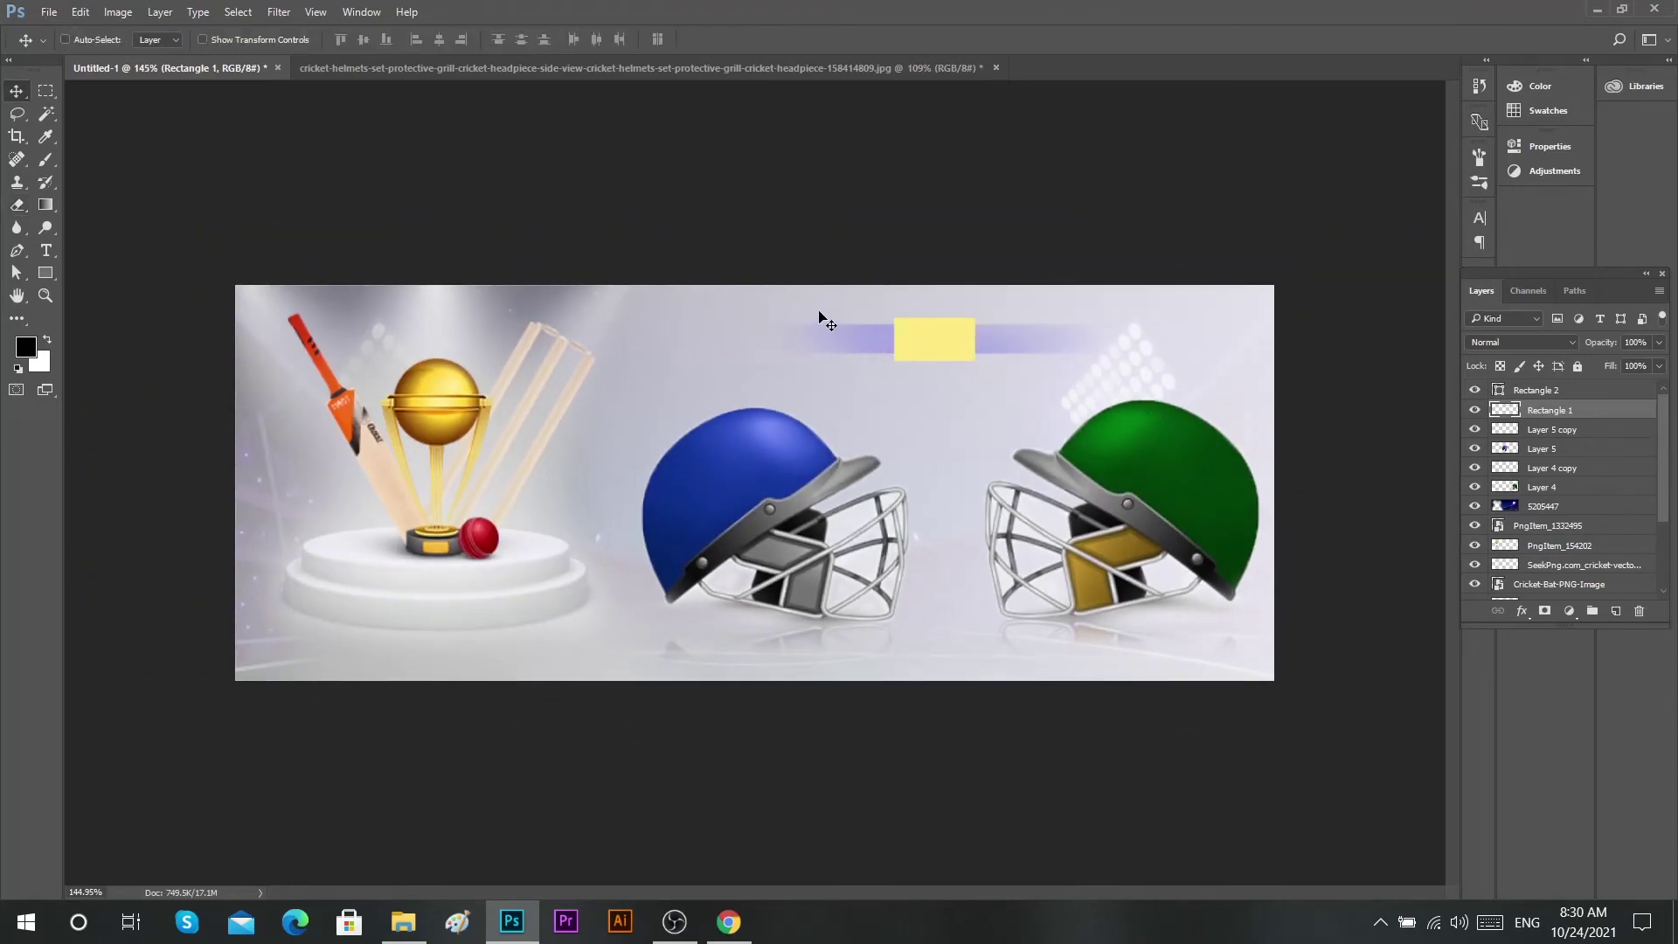
# - Type 'India' as a new text line above the lavender bar
pyautogui.click(52, 252)
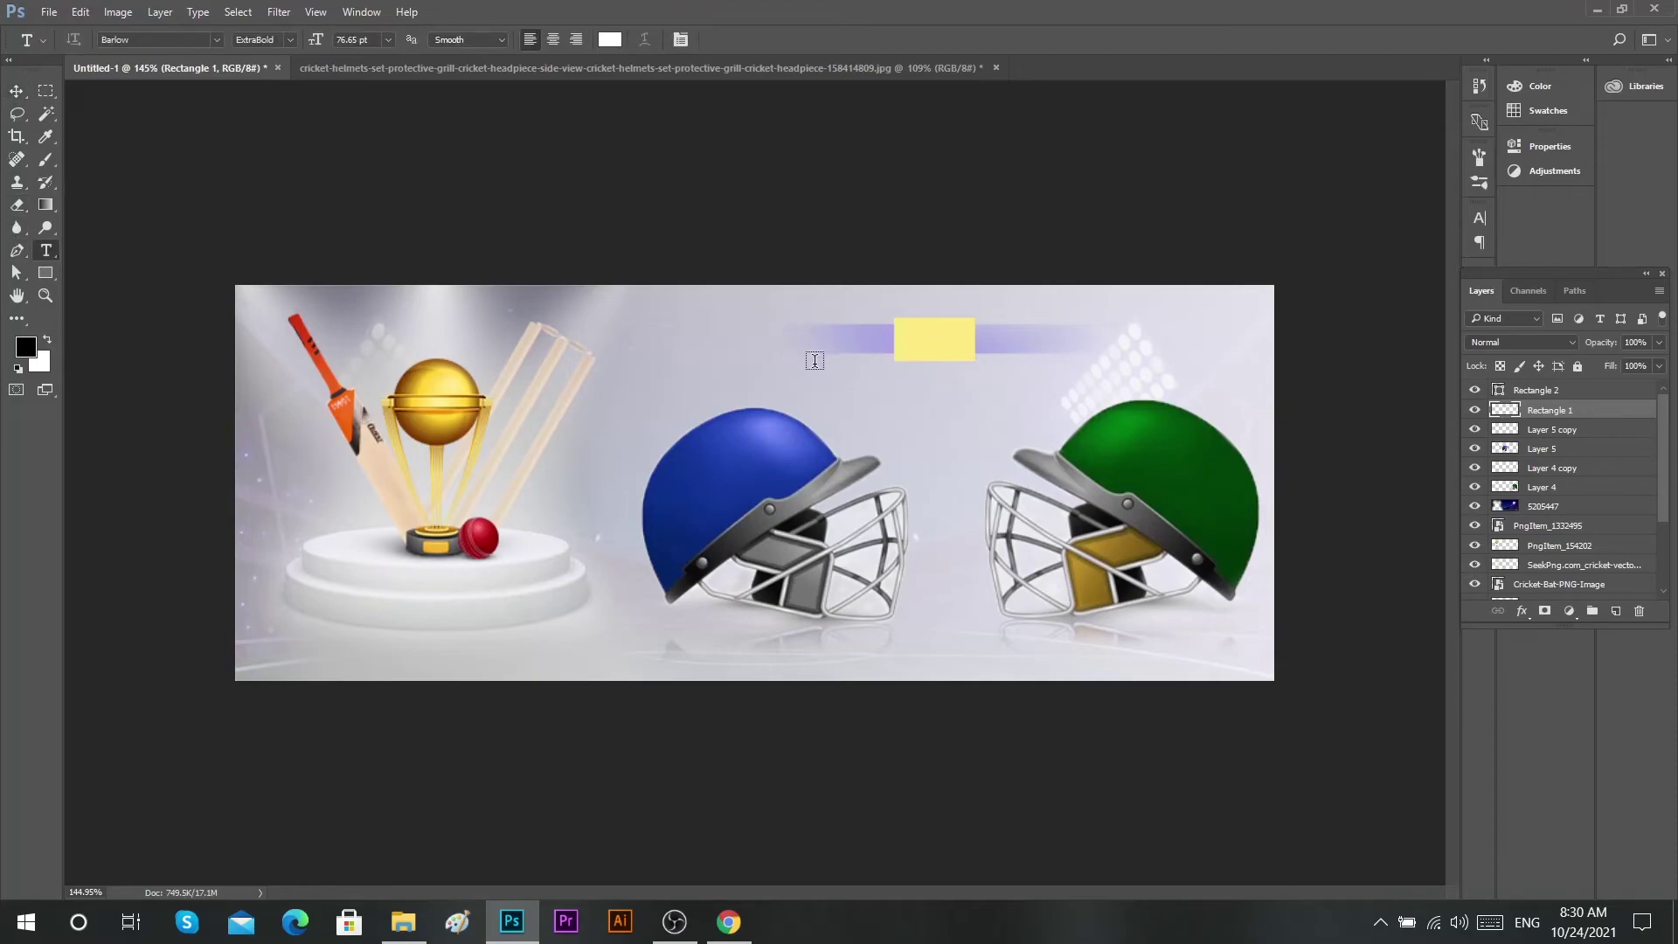
pyautogui.click(794, 340)
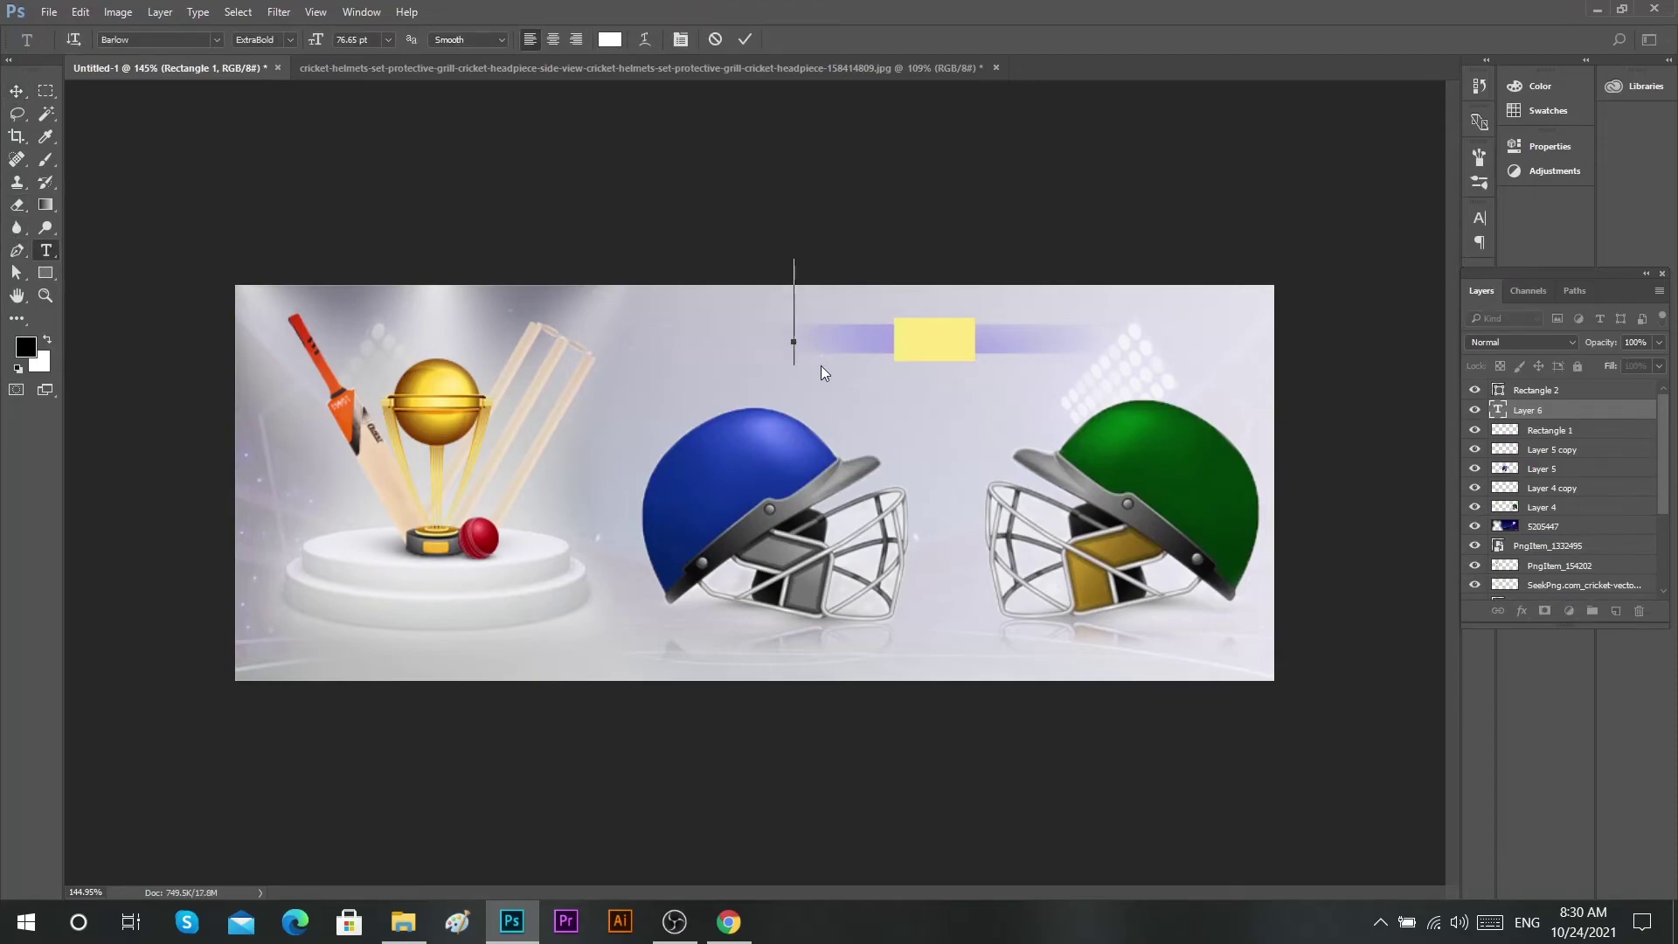
pyautogui.write('India')
pyautogui.hotkey('ctrl', 'a')
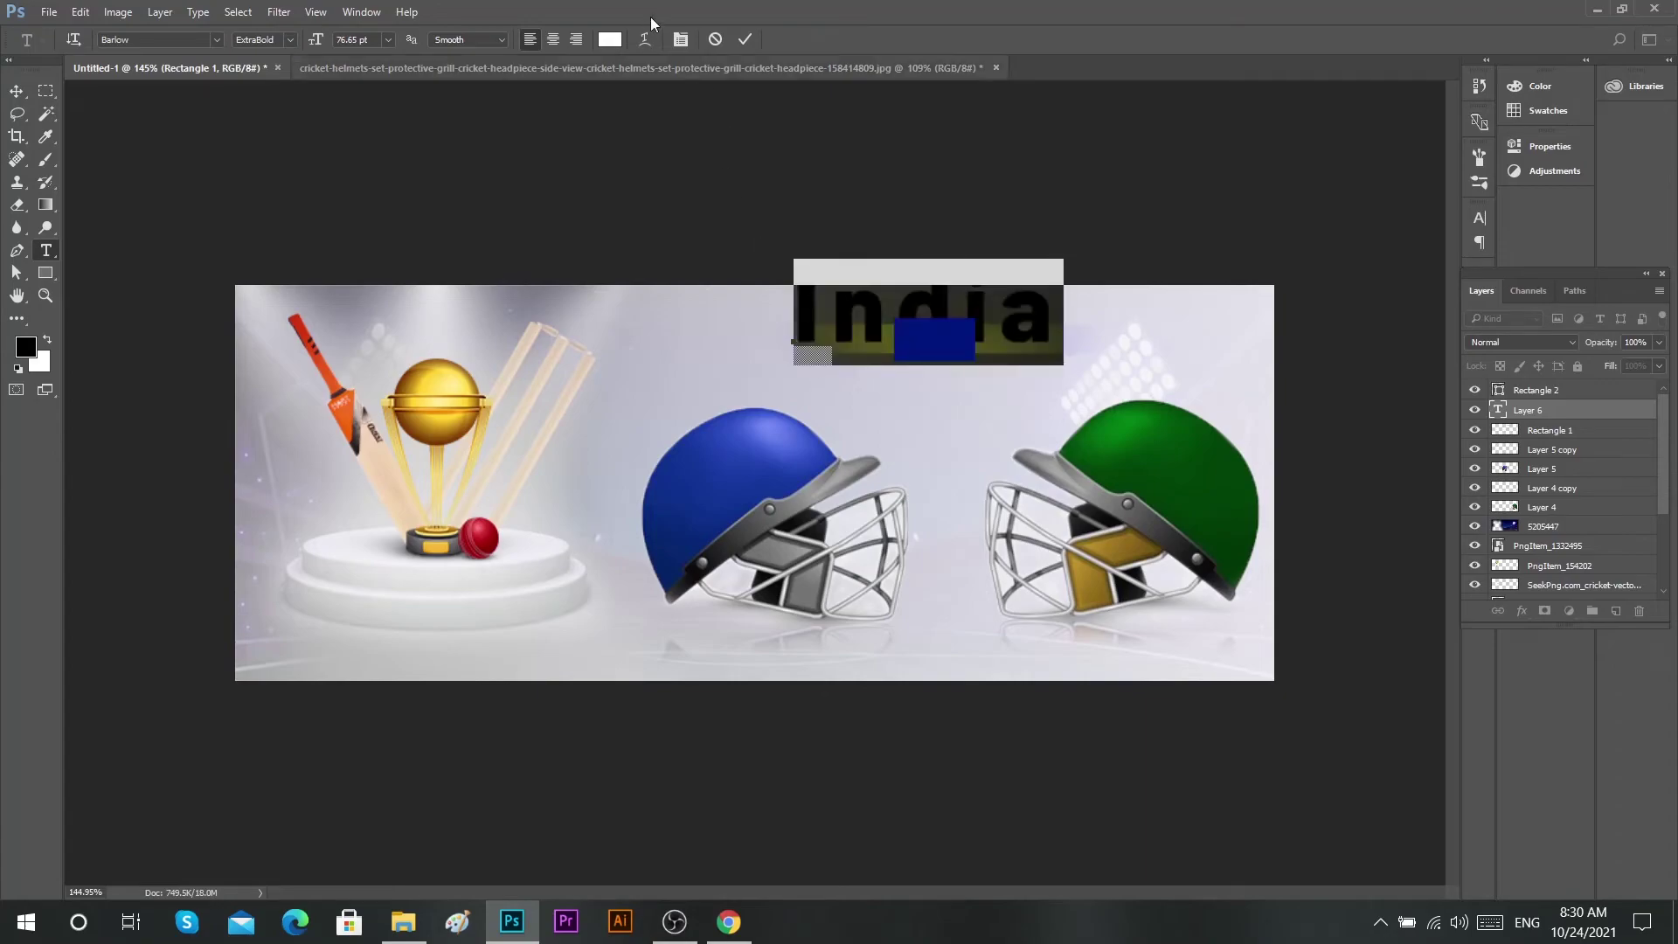
pyautogui.scroll(-18, 373, 42)
pyautogui.scroll(-8, 373, 42)
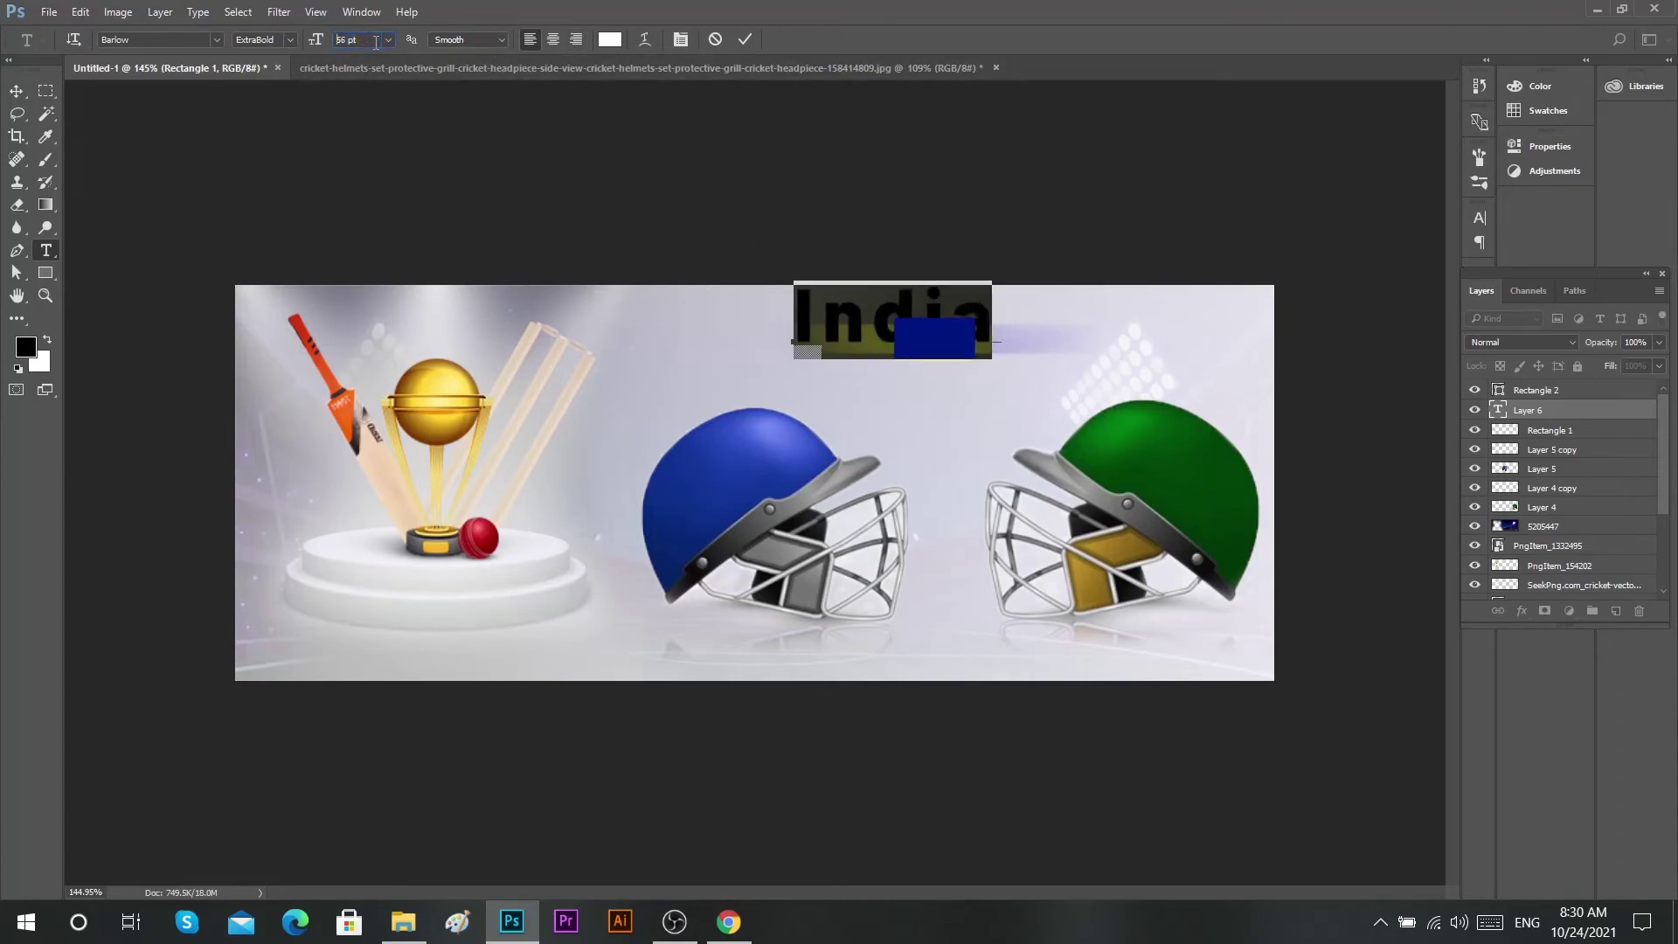
pyautogui.scroll(-10, 374, 42)
pyautogui.scroll(-7, 376, 42)
pyautogui.scroll(-6, 376, 42)
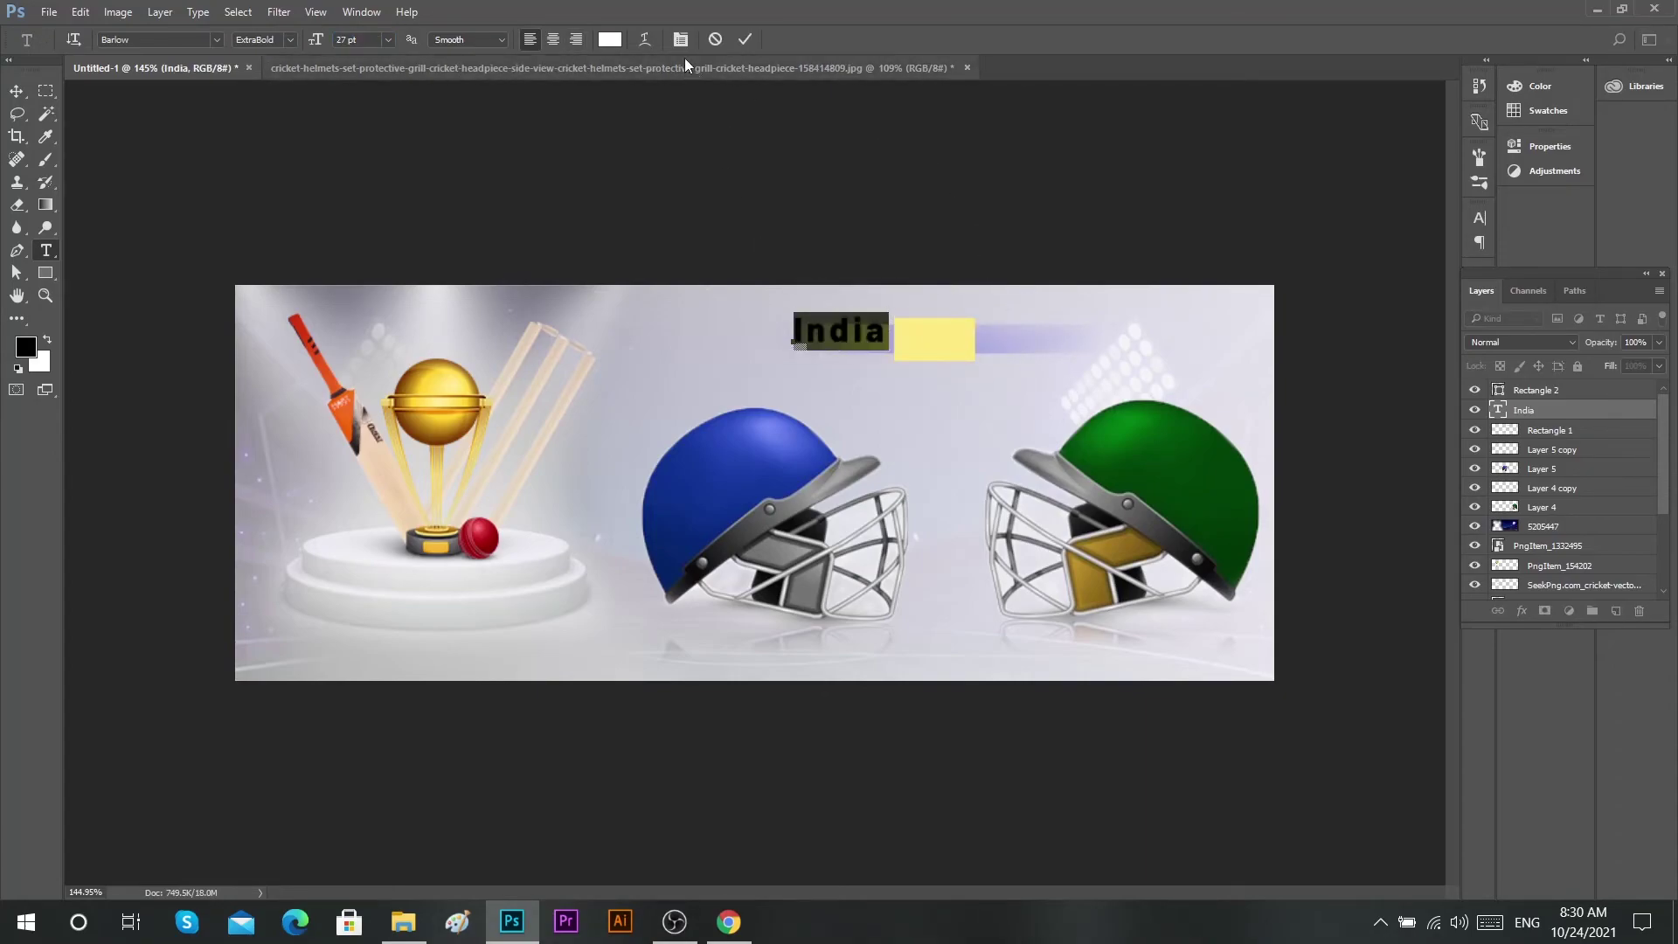
# - Colour the INDIA text blue from the helmet, size it 24 pt, and place it on the bar
pyautogui.click(610, 39)
pyautogui.moveTo(777, 457); pyautogui.dragTo(785, 416)
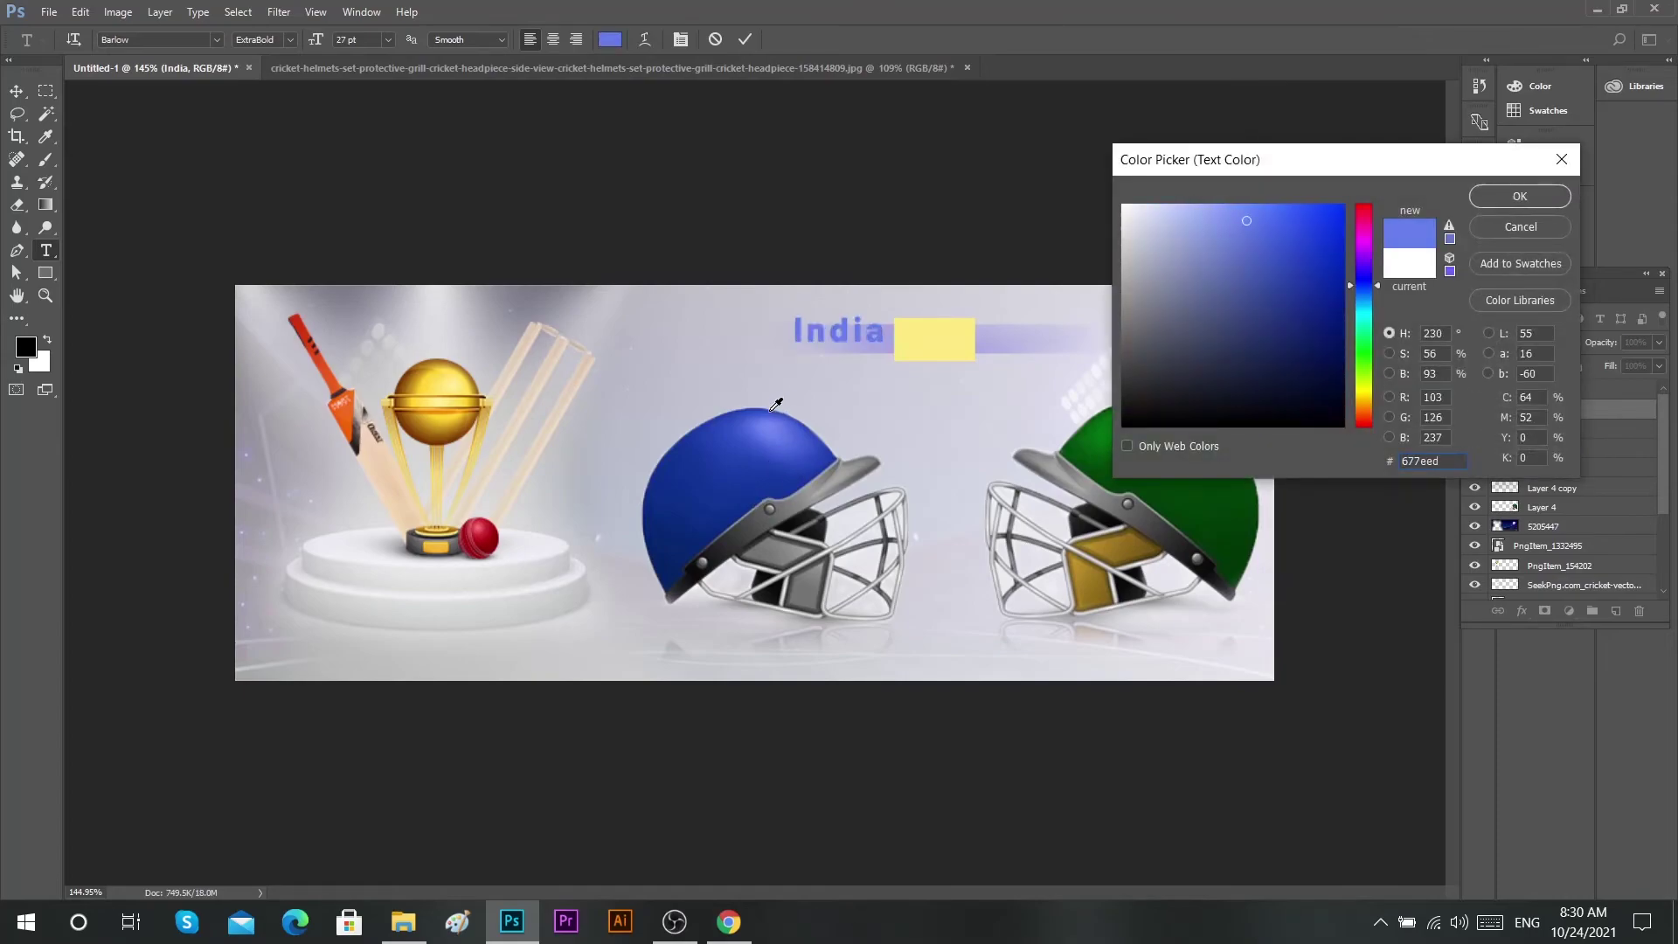
pyautogui.click(774, 406)
pyautogui.click(1520, 197)
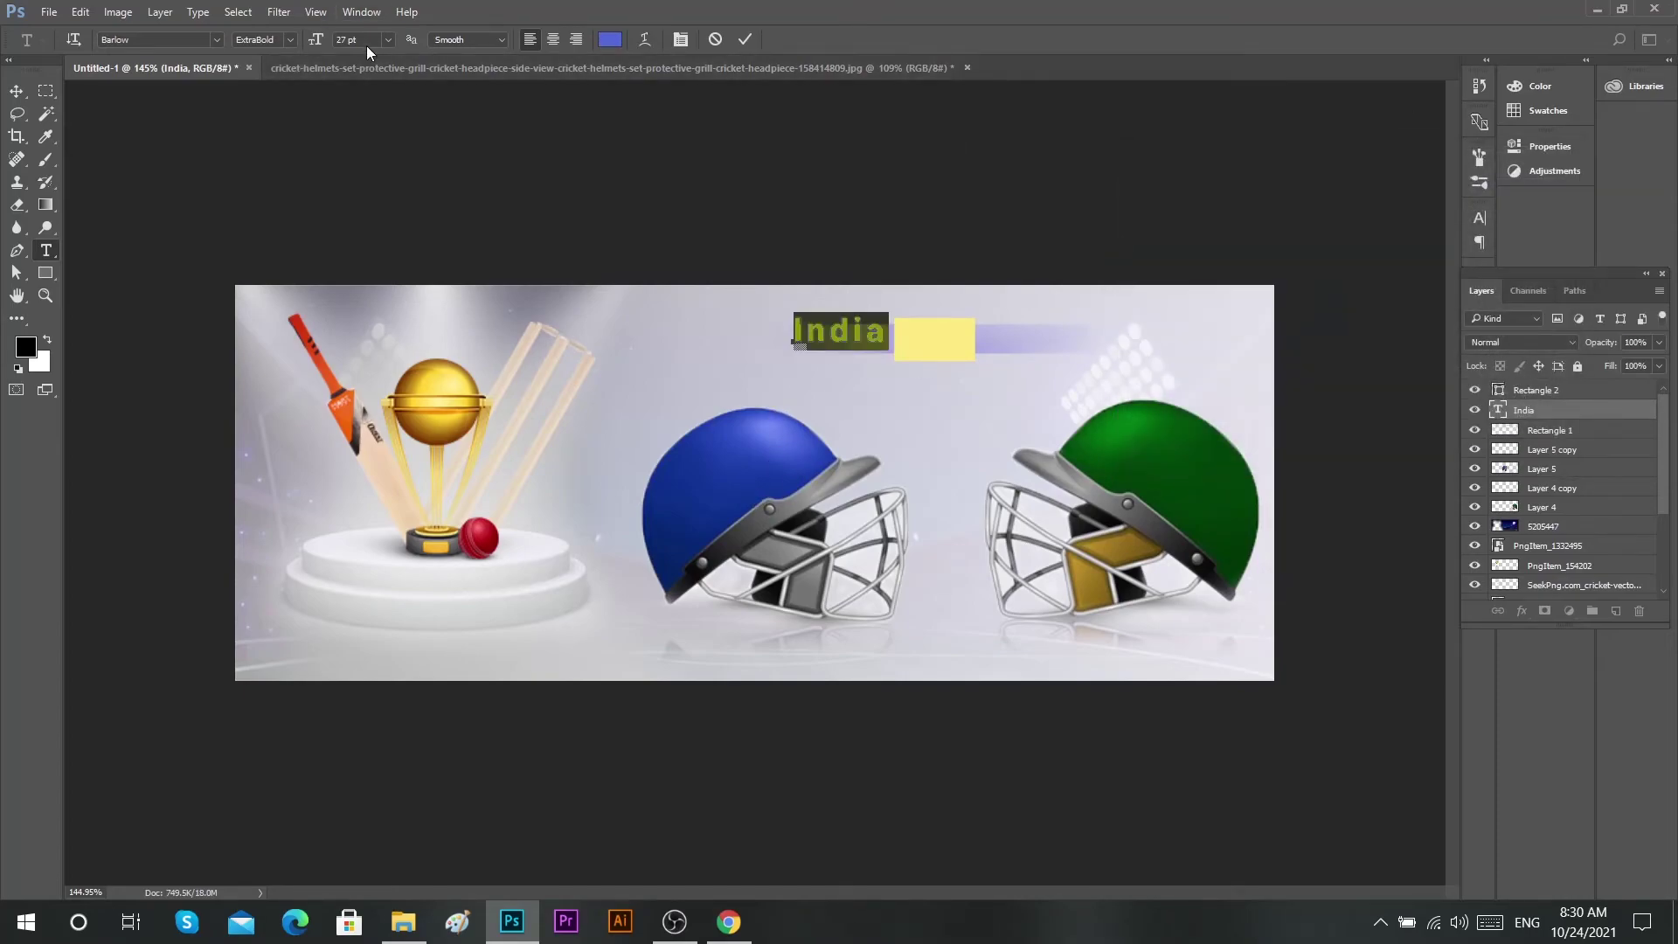
pyautogui.write('24')
pyautogui.click(744, 39)
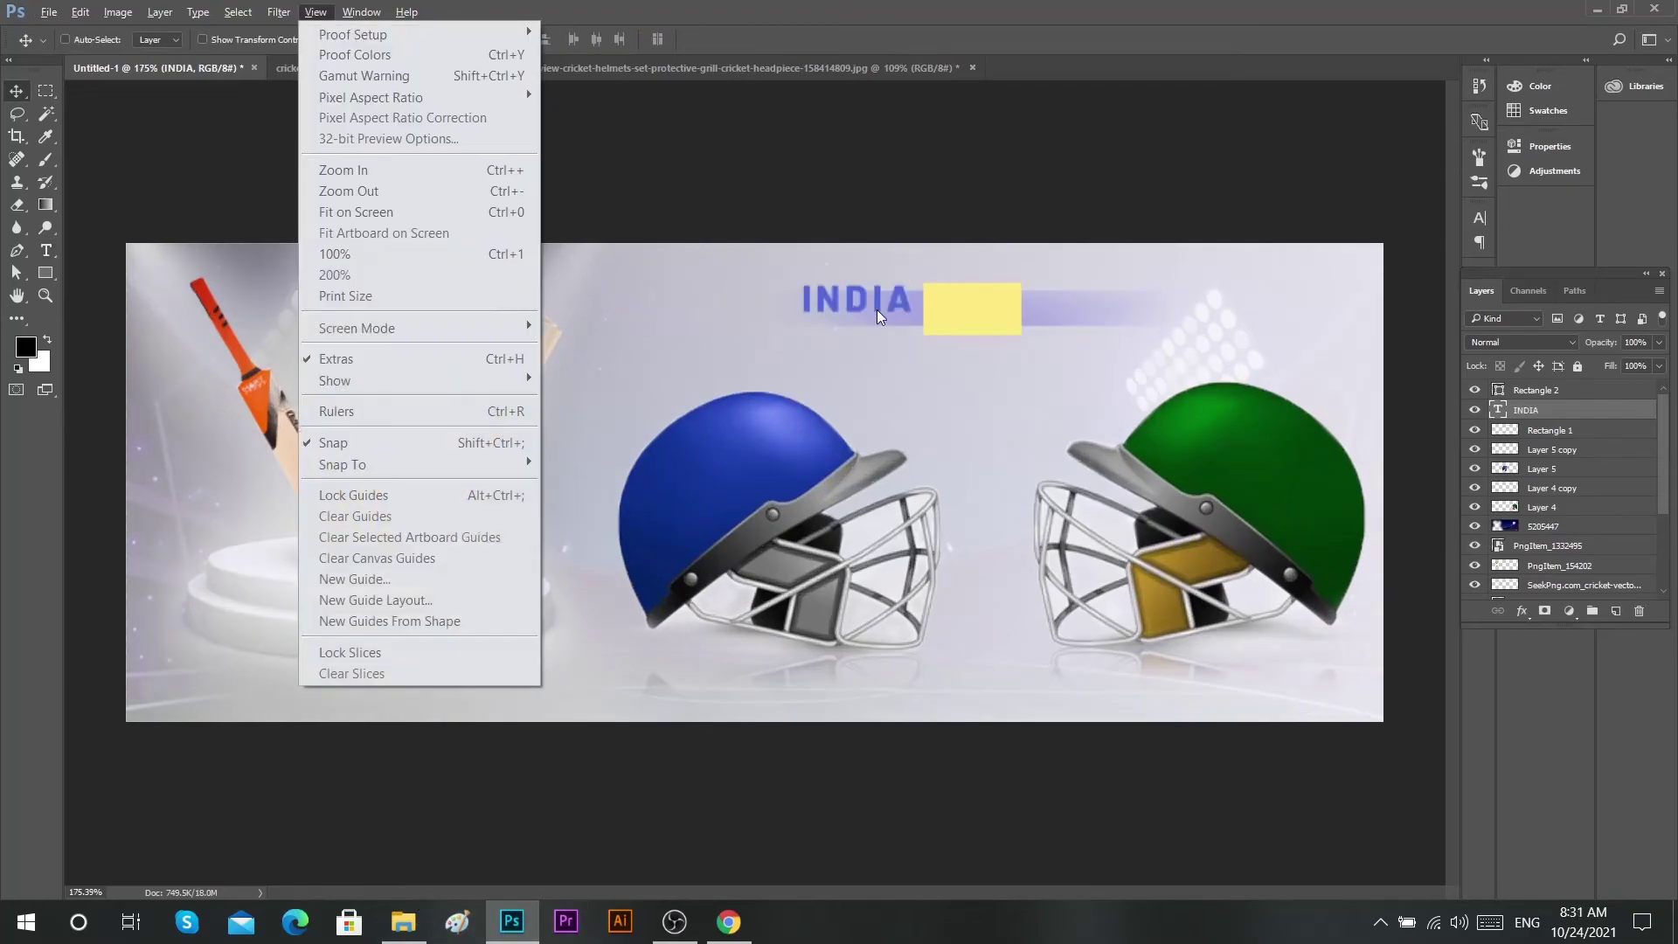
pyautogui.moveTo(885, 297); pyautogui.dragTo(893, 307)
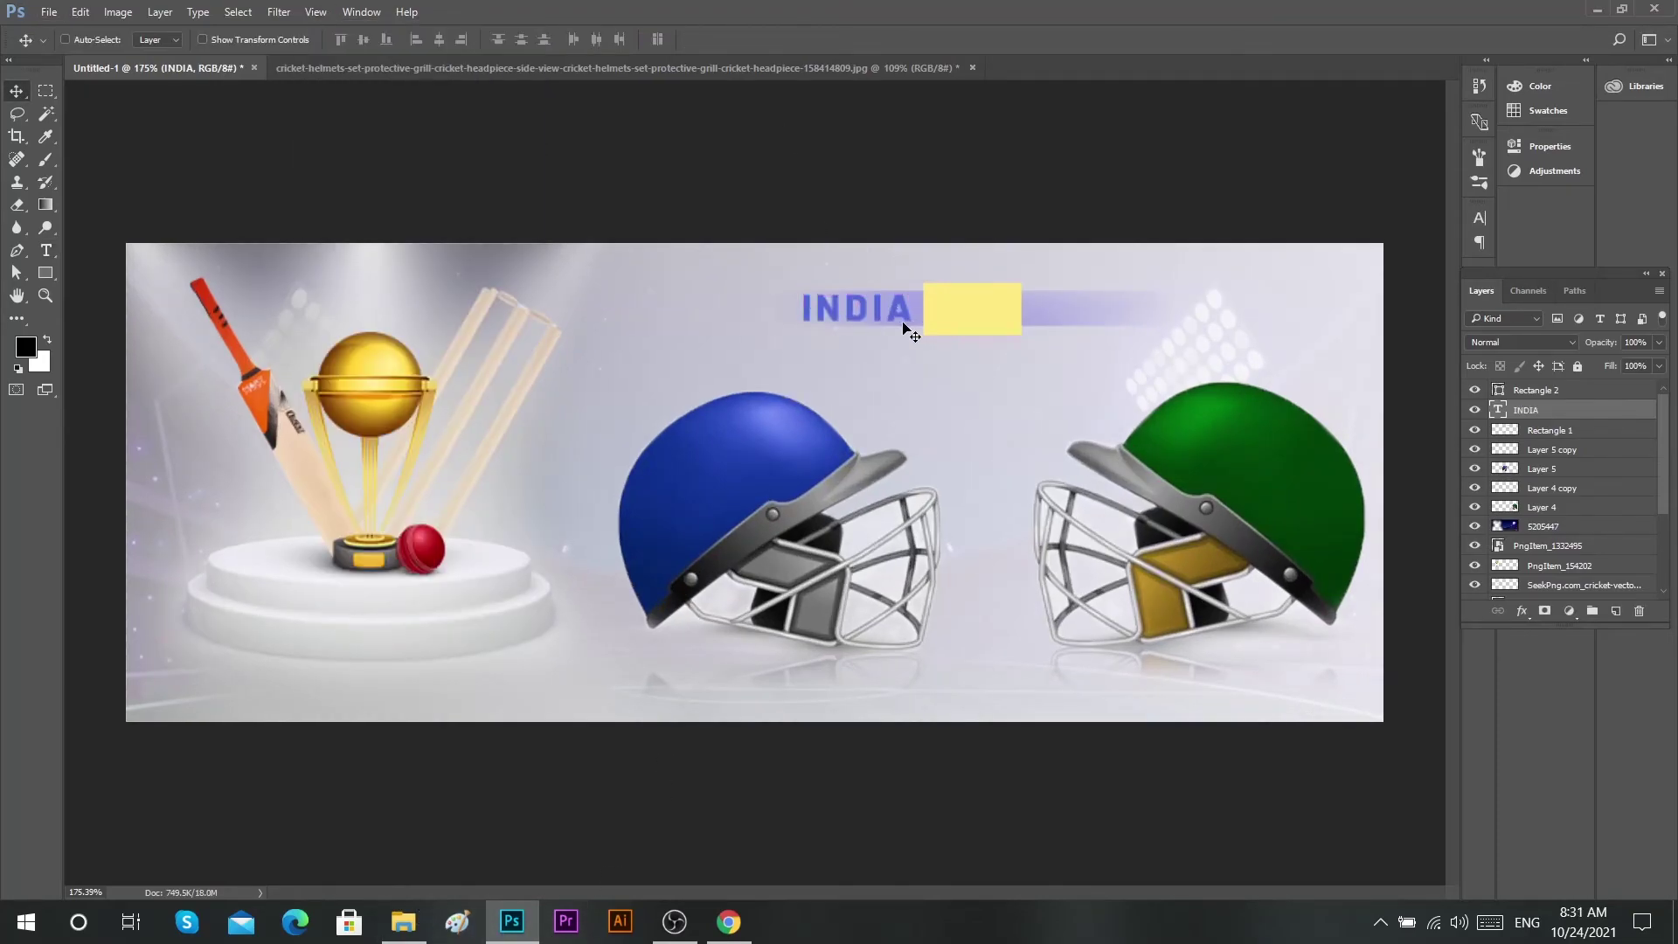
pyautogui.doubleClick(885, 304)
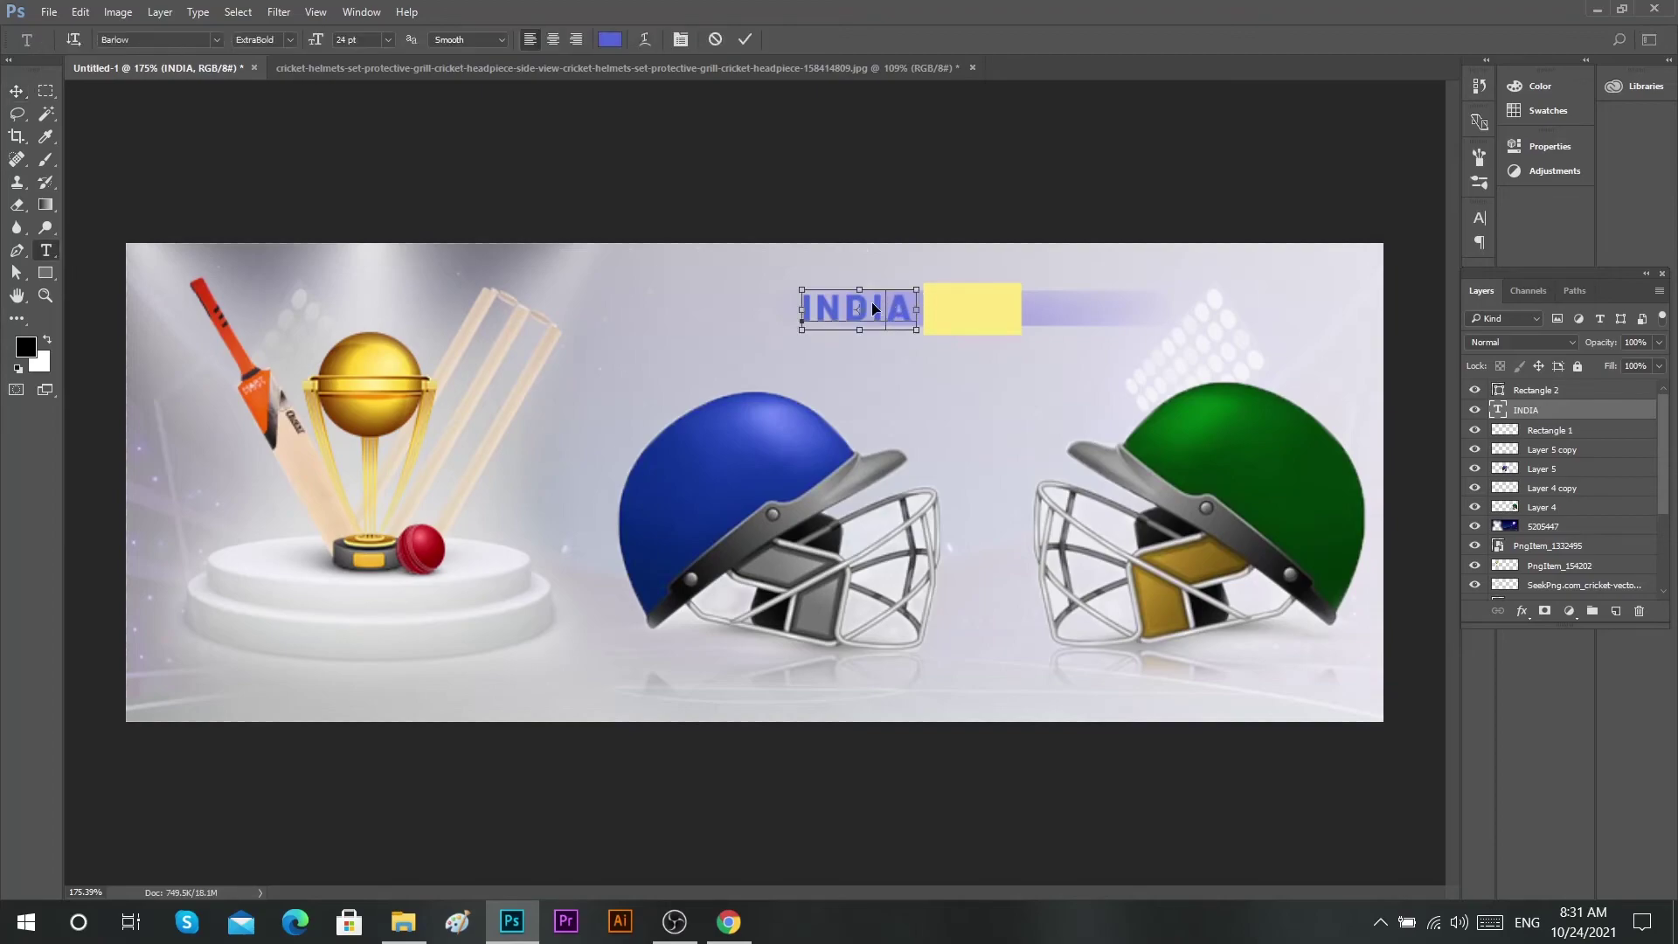
pyautogui.click(713, 39)
# - Widen the lavender bar evenly on both sides
pyautogui.press('v')
pyautogui.click(1064, 300)
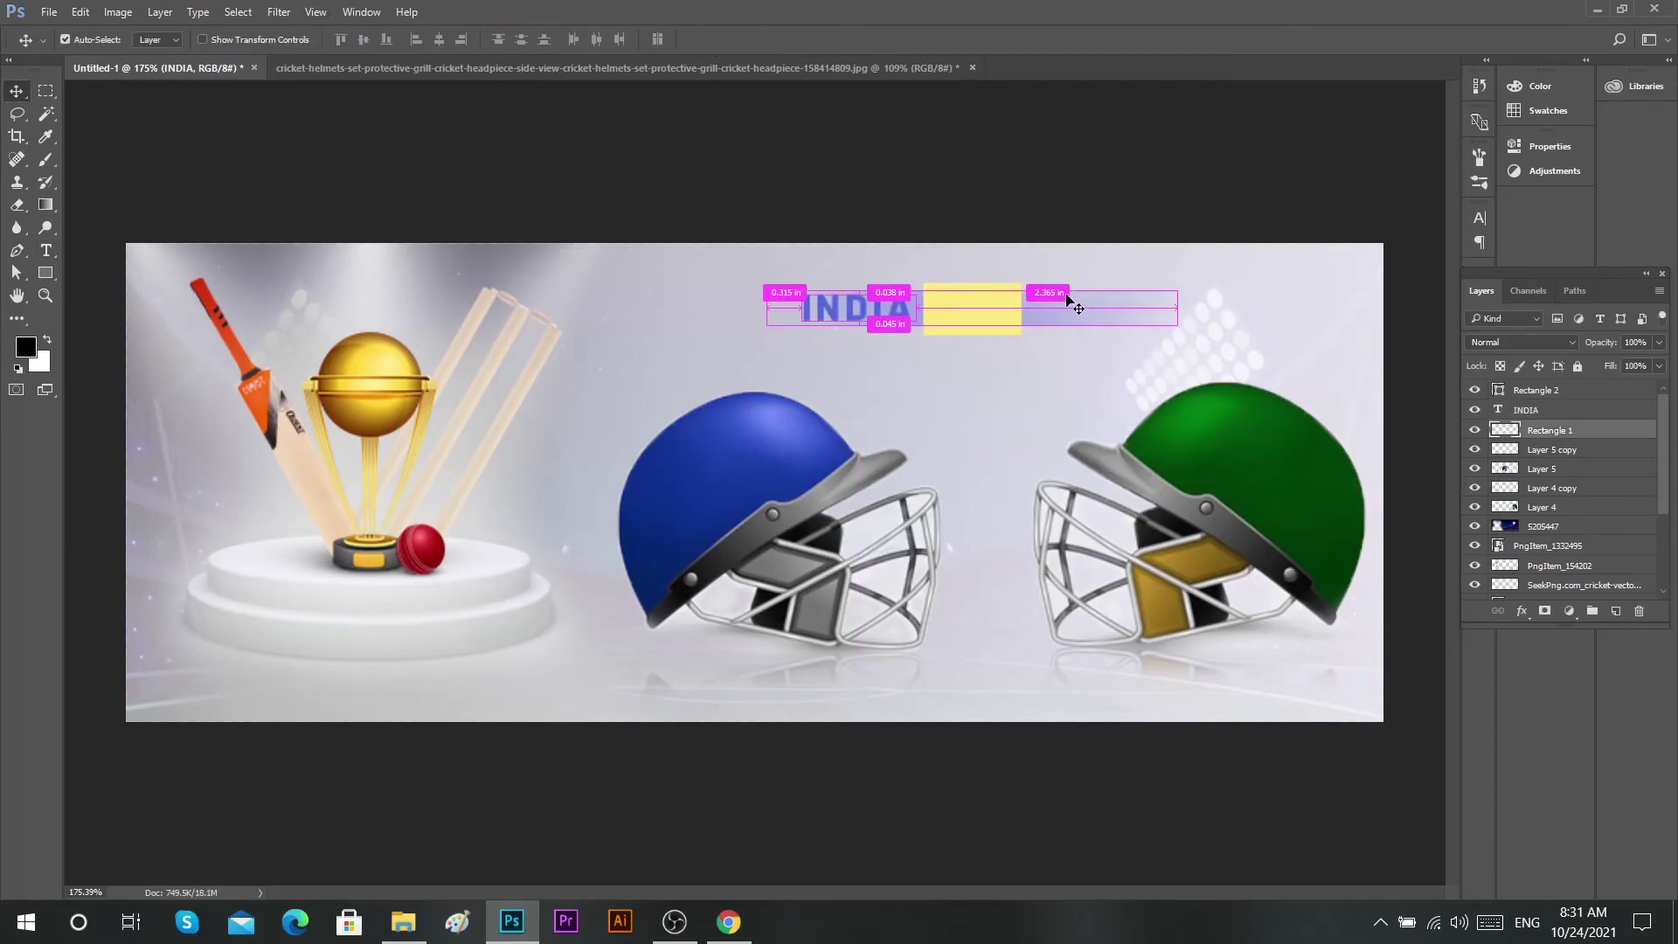
pyautogui.hotkey('ctrl', 't')
pyautogui.moveTo(1180, 305); pyautogui.dragTo(1221, 311)
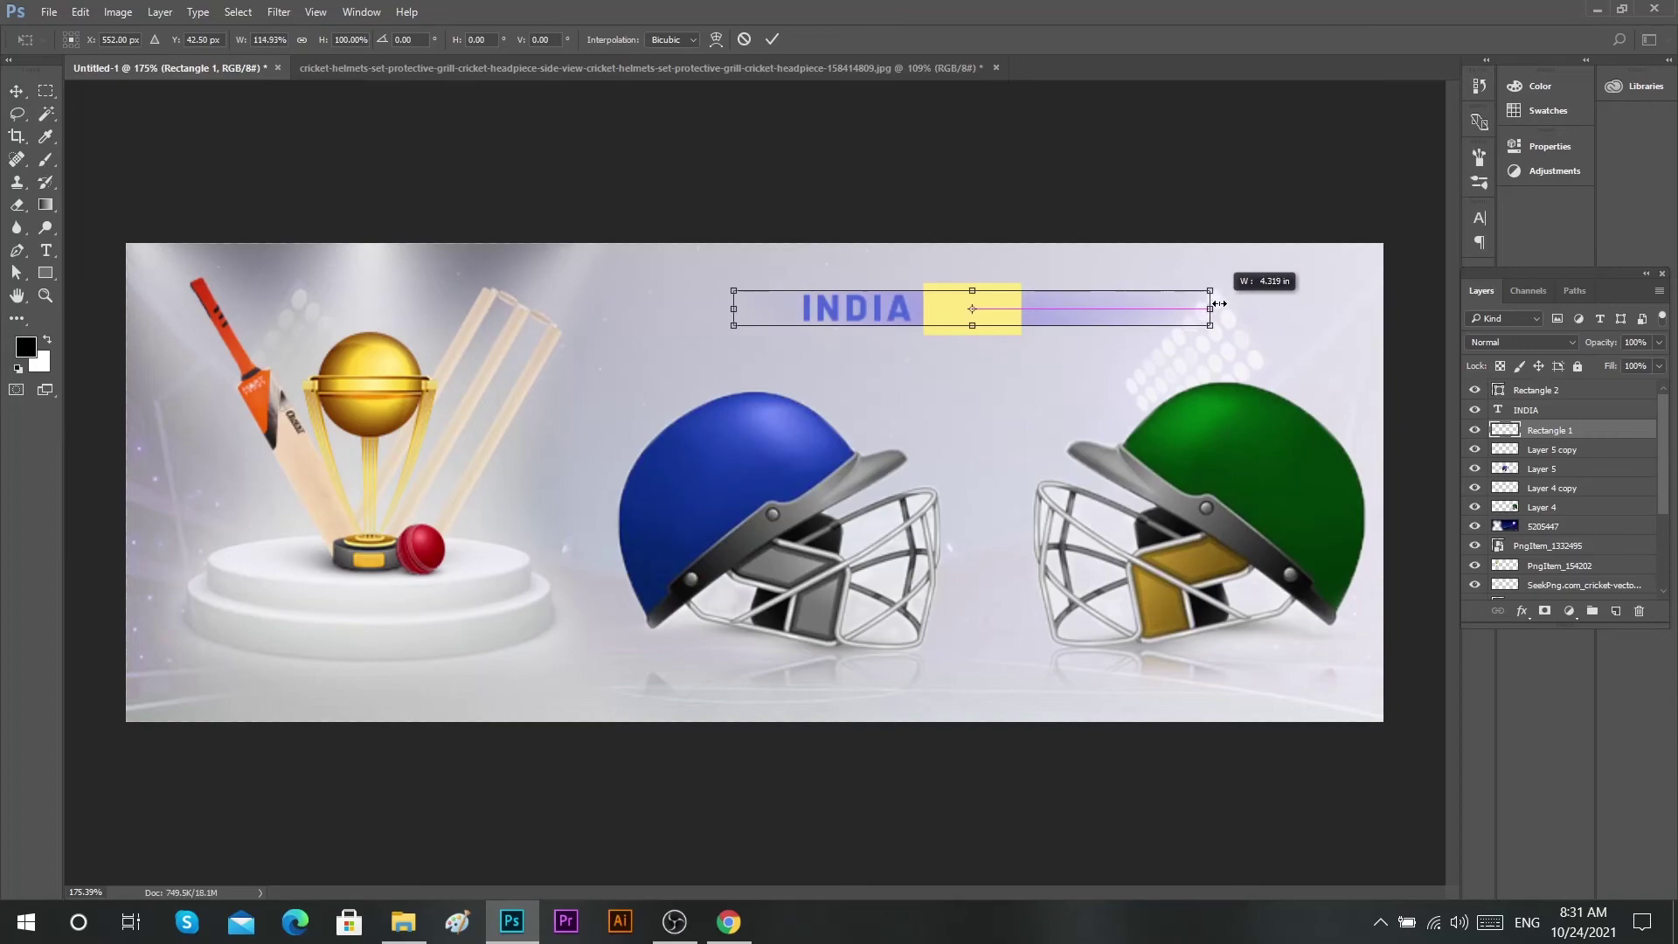
pyautogui.click(772, 39)
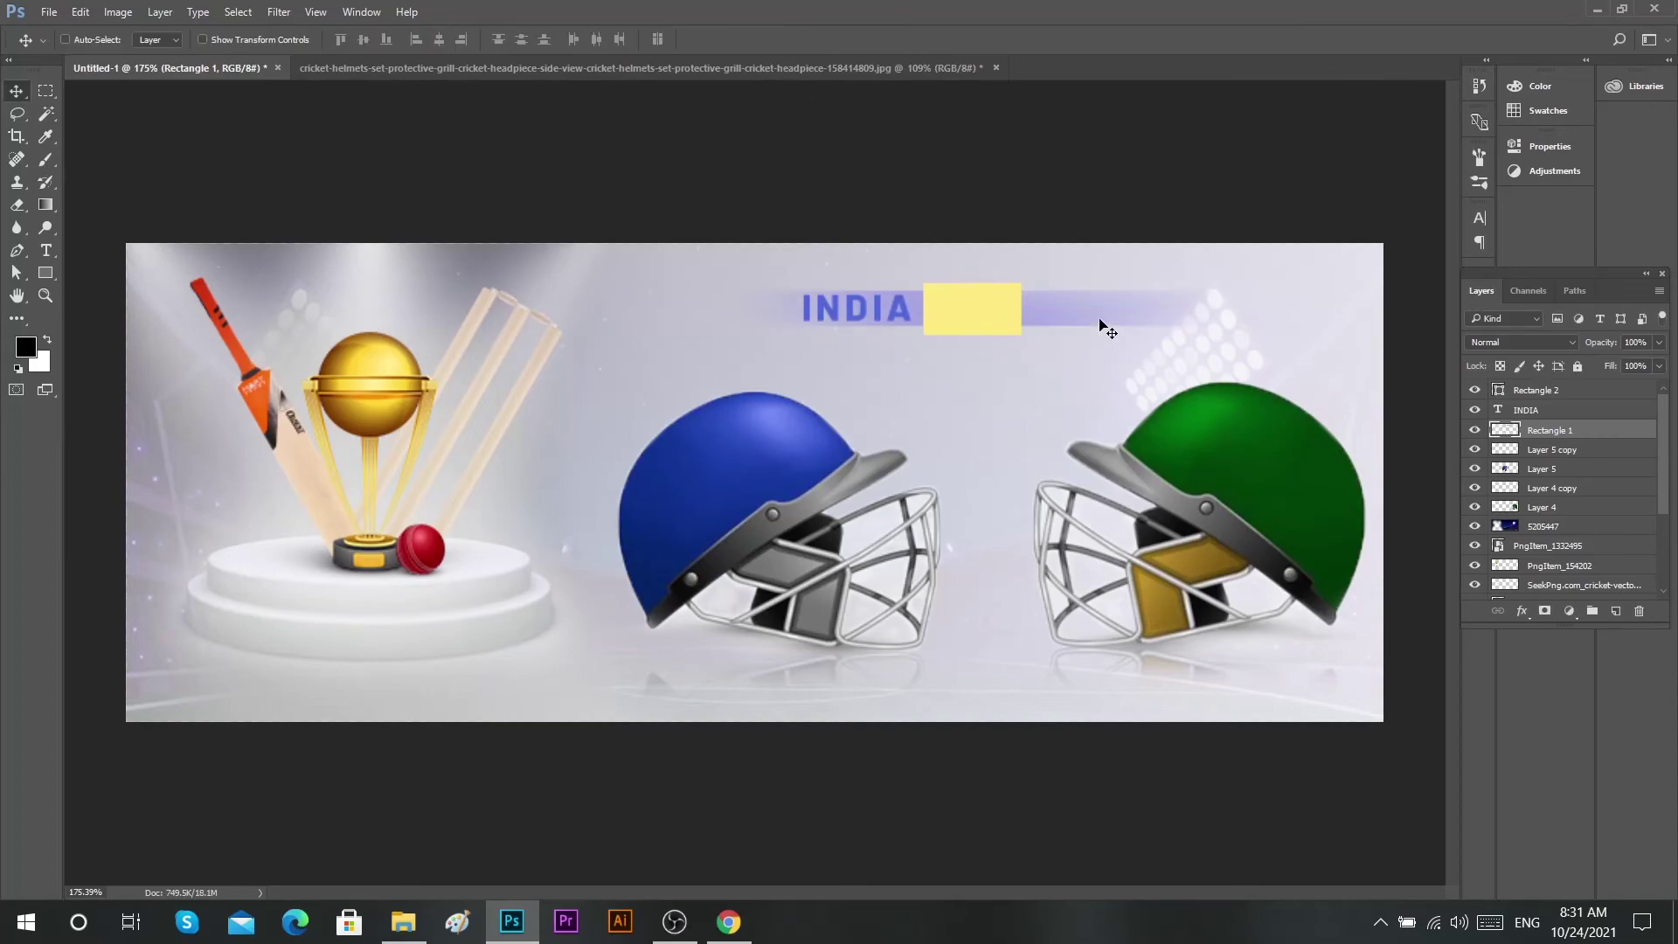
# - Duplicate INDIA to the right of the yellow box, retype it as PAKISTAN, and rebalance INDIA
pyautogui.keyDown('ctrl'); pyautogui.click(857, 307); pyautogui.keyUp('ctrl')
pyautogui.moveTo(868, 311); pyautogui.dragTo(1105, 318)
pyautogui.press('t')
pyautogui.doubleClick(1102, 310)
pyautogui.write('PAKISTAN')
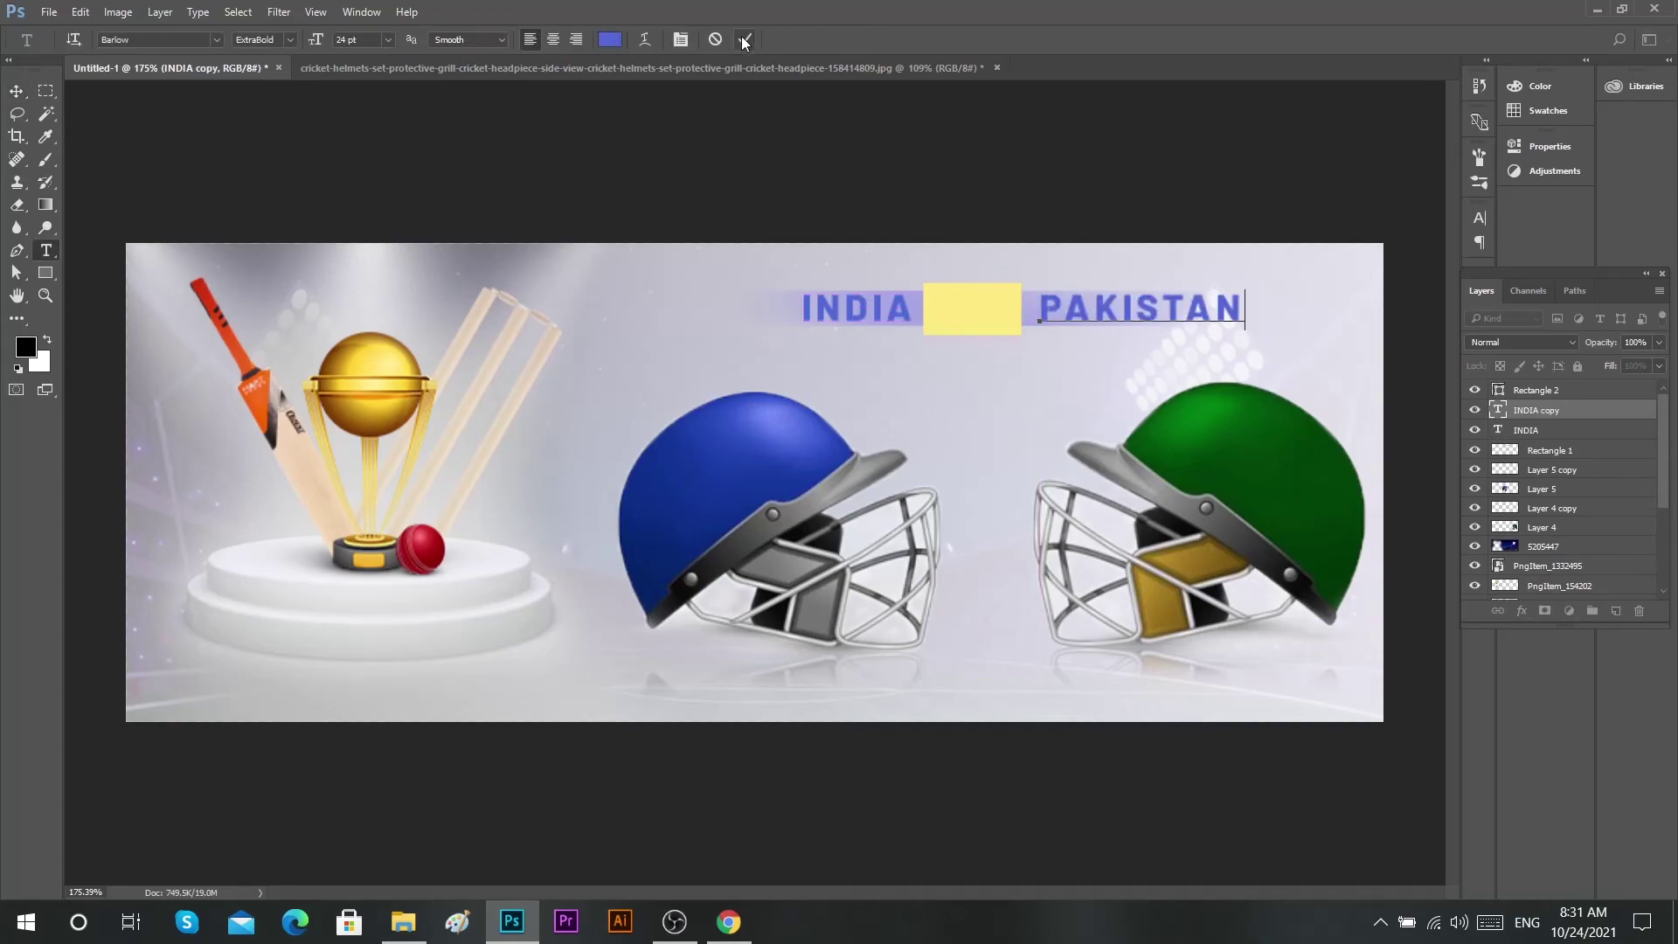
pyautogui.click(744, 39)
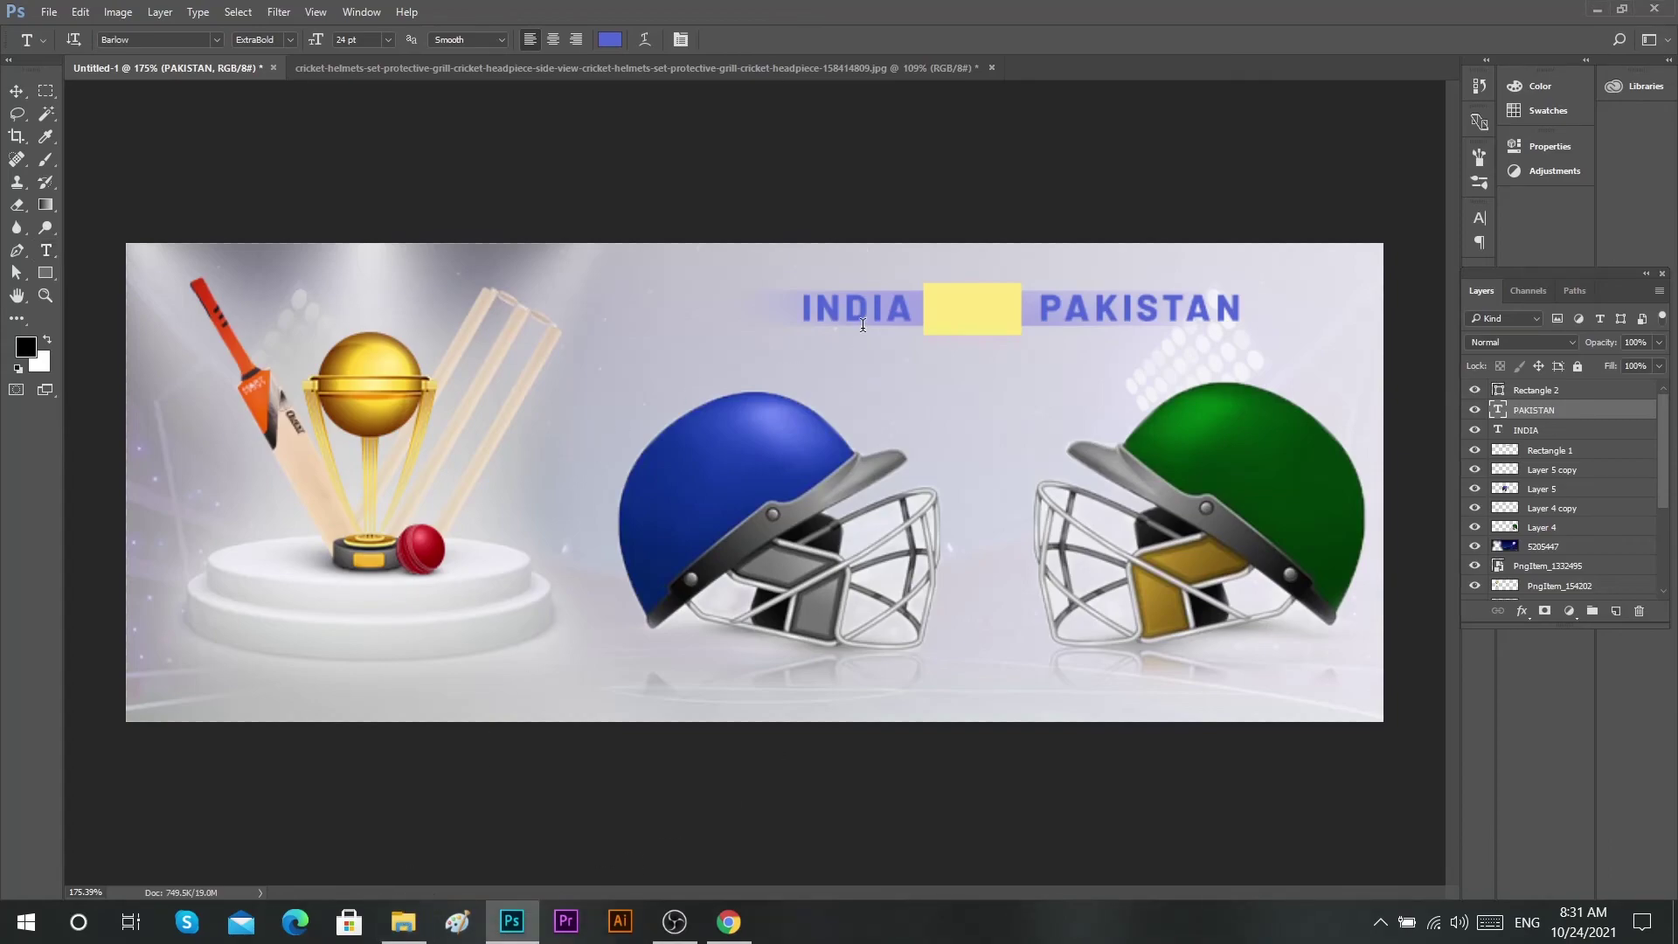
pyautogui.press('v')
pyautogui.moveTo(864, 312); pyautogui.dragTo(853, 312)
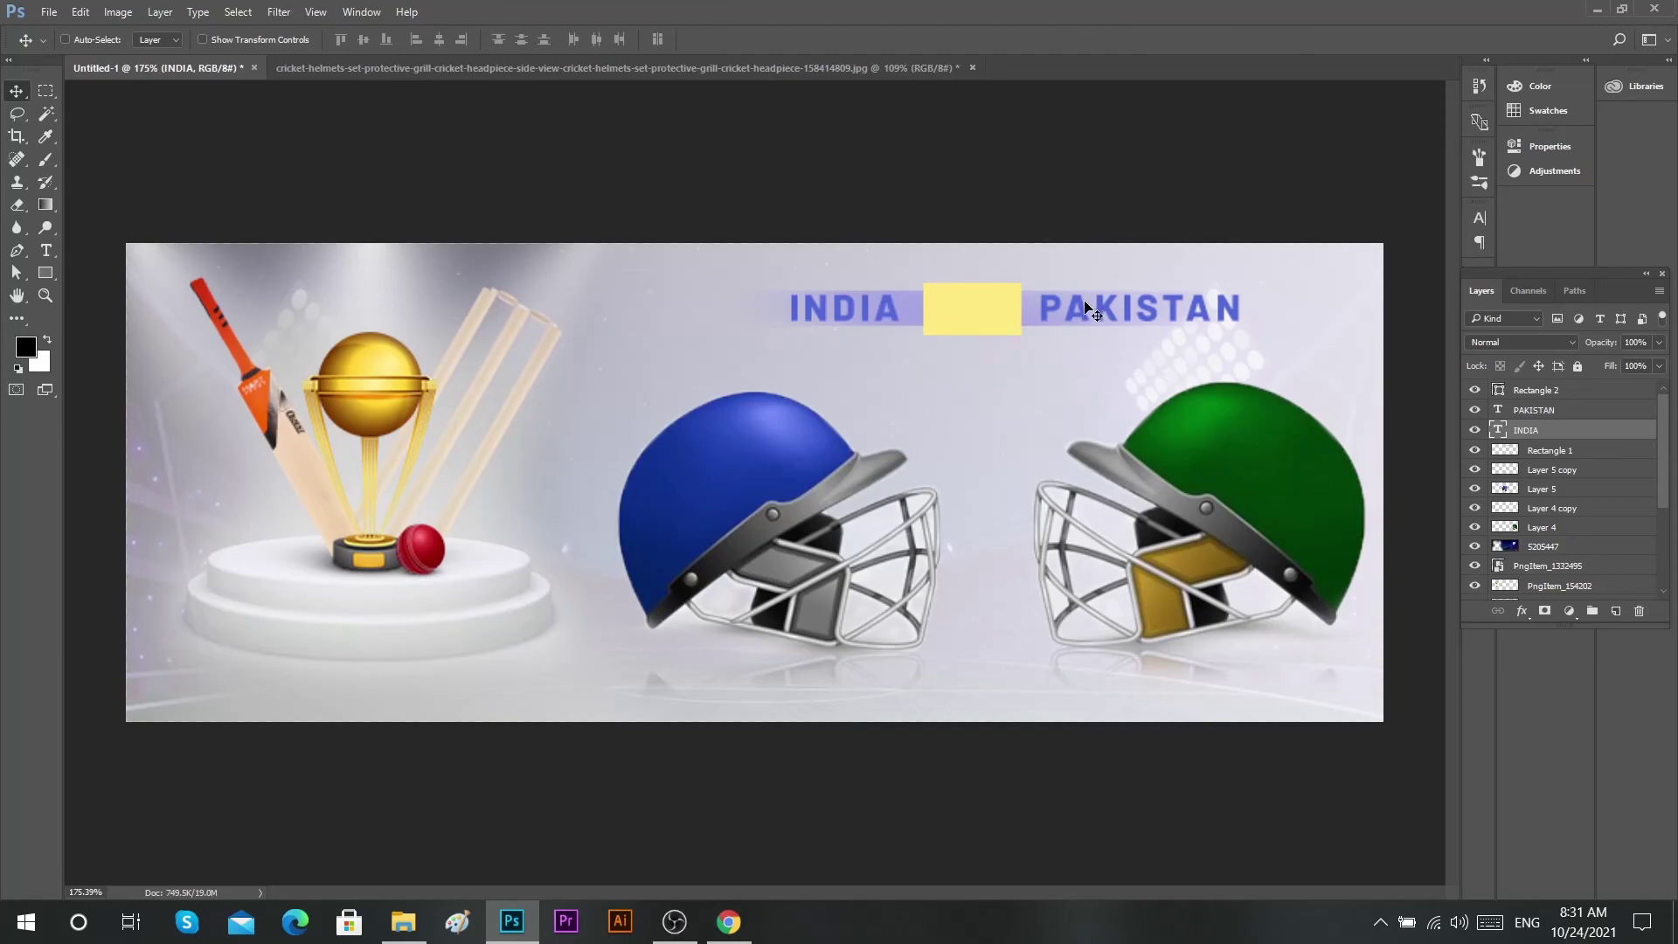
pyautogui.keyDown('ctrl'); pyautogui.click(1003, 318); pyautogui.keyUp('ctrl')
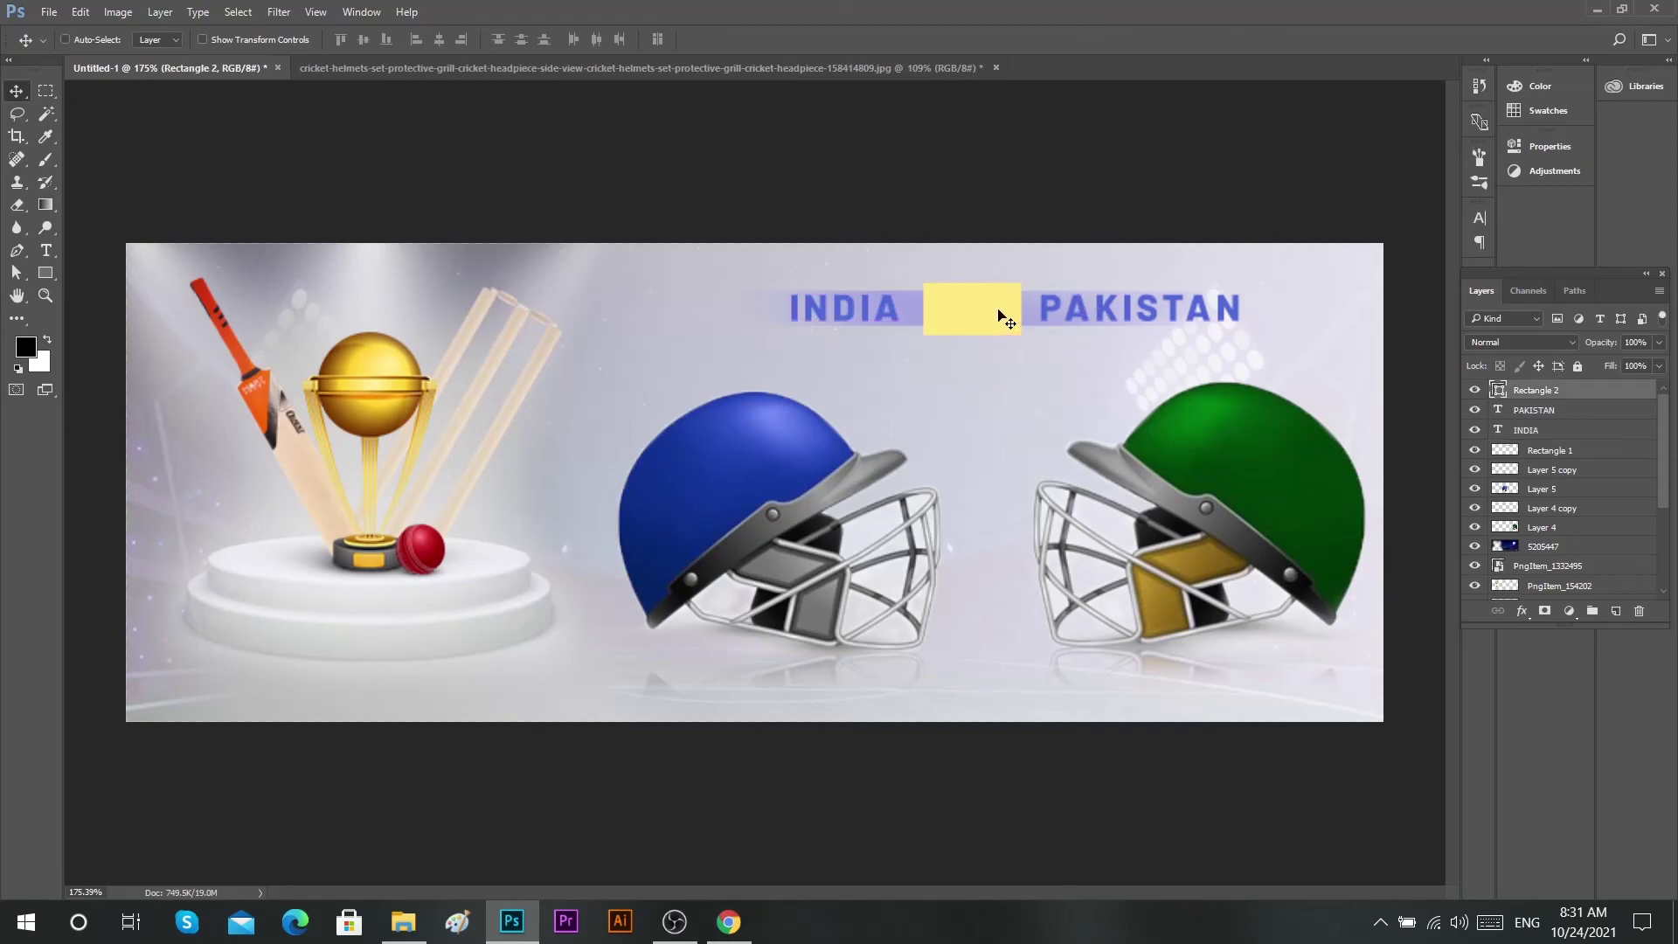
# - Add 'VS' text coloured gold sampled from the green helmet's faceplate
pyautogui.press('t')
pyautogui.click(972, 397)
pyautogui.write('V')
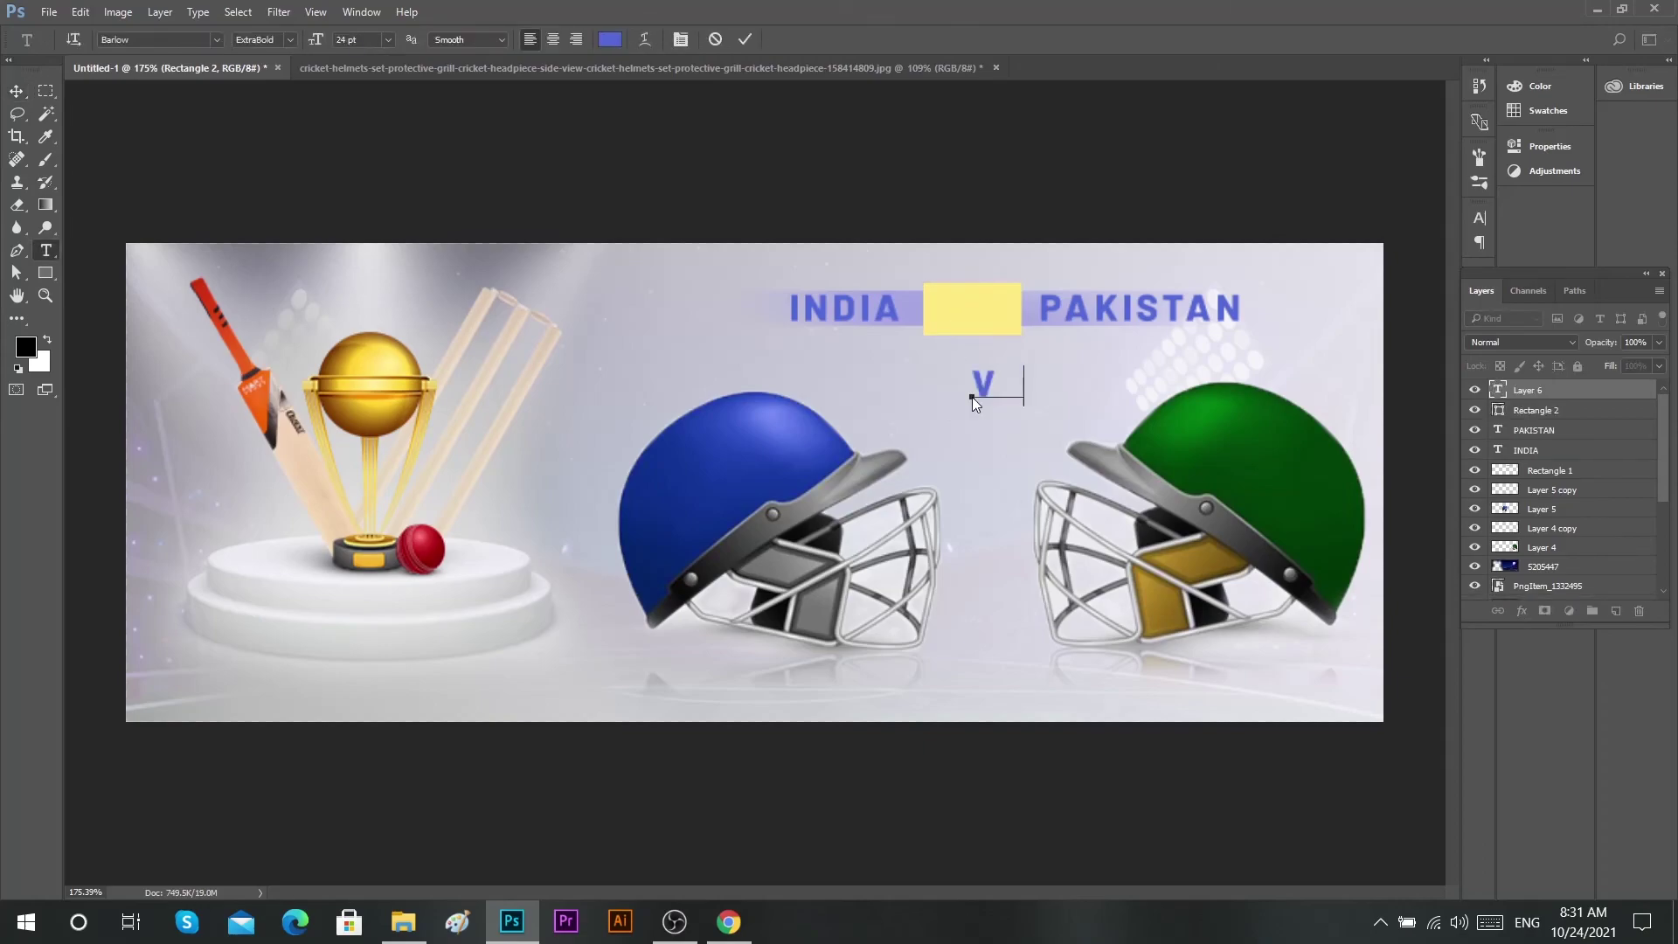
pyautogui.write('S')
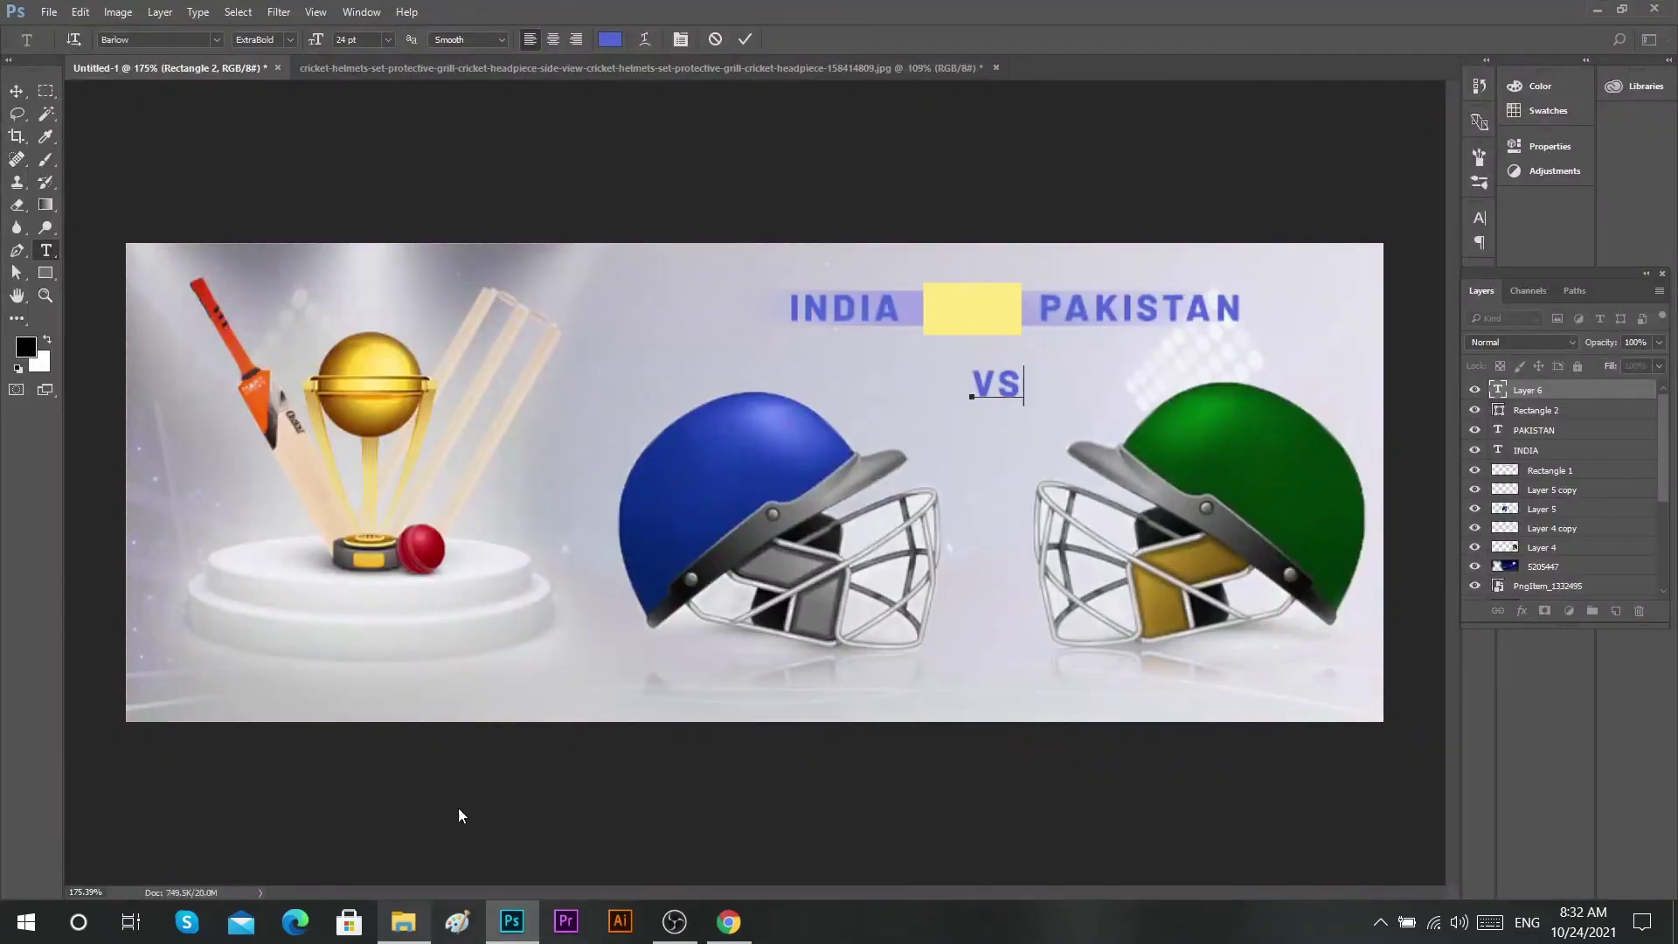
pyautogui.doubleClick(999, 400)
pyautogui.click(610, 39)
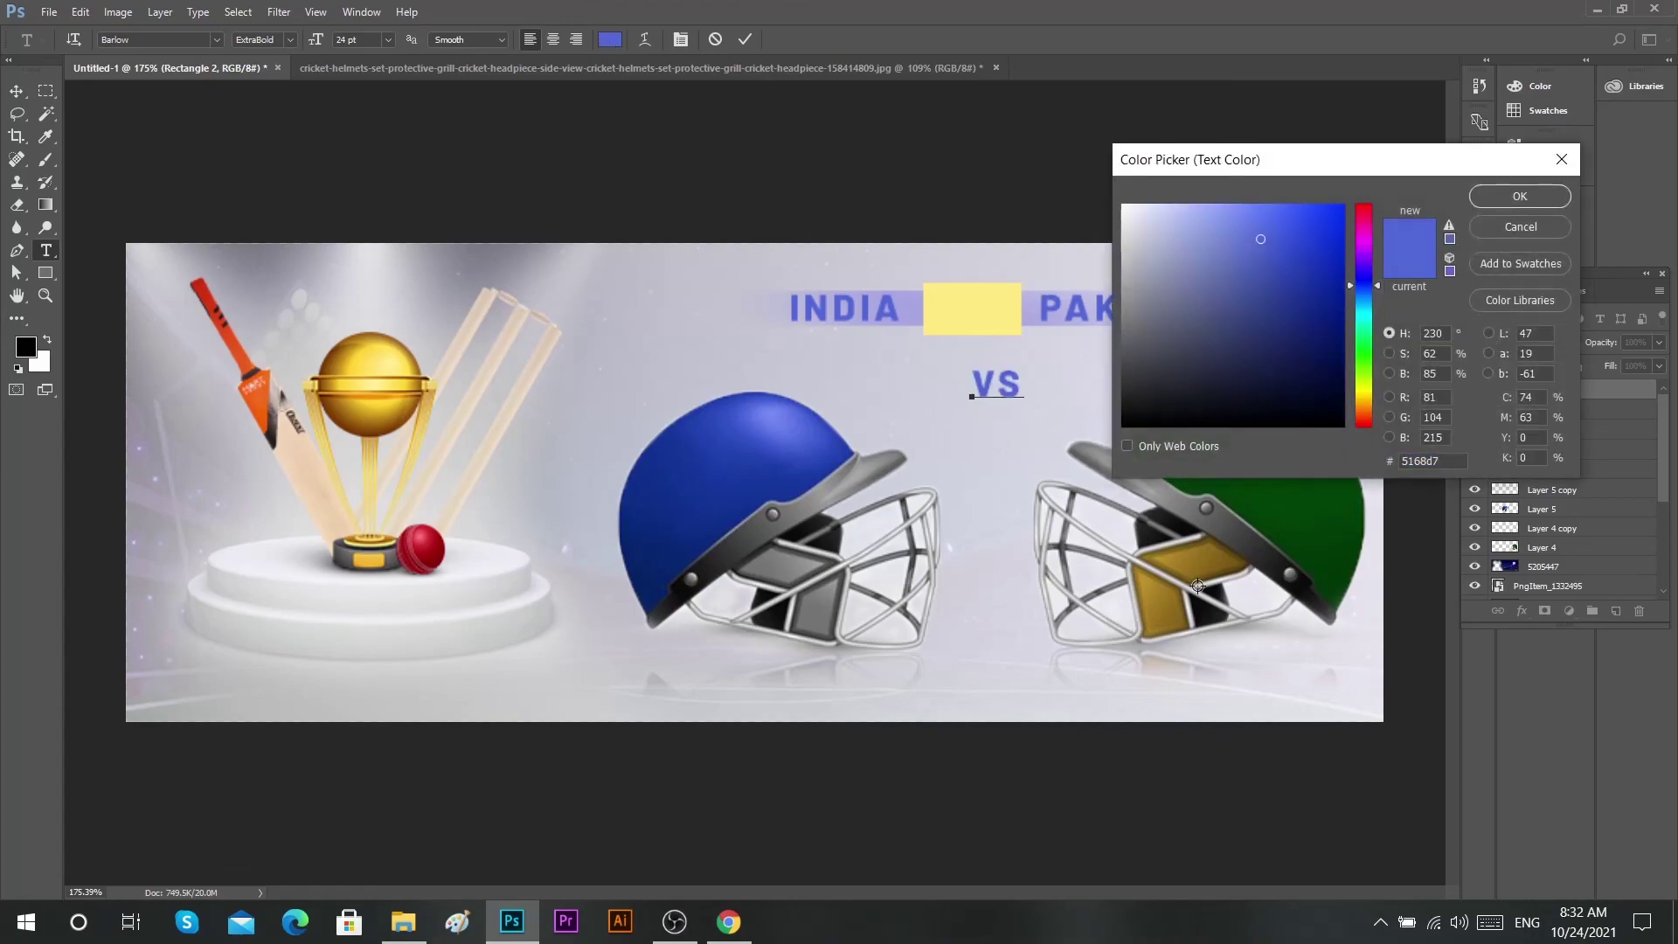
pyautogui.click(1196, 584)
pyautogui.click(1514, 196)
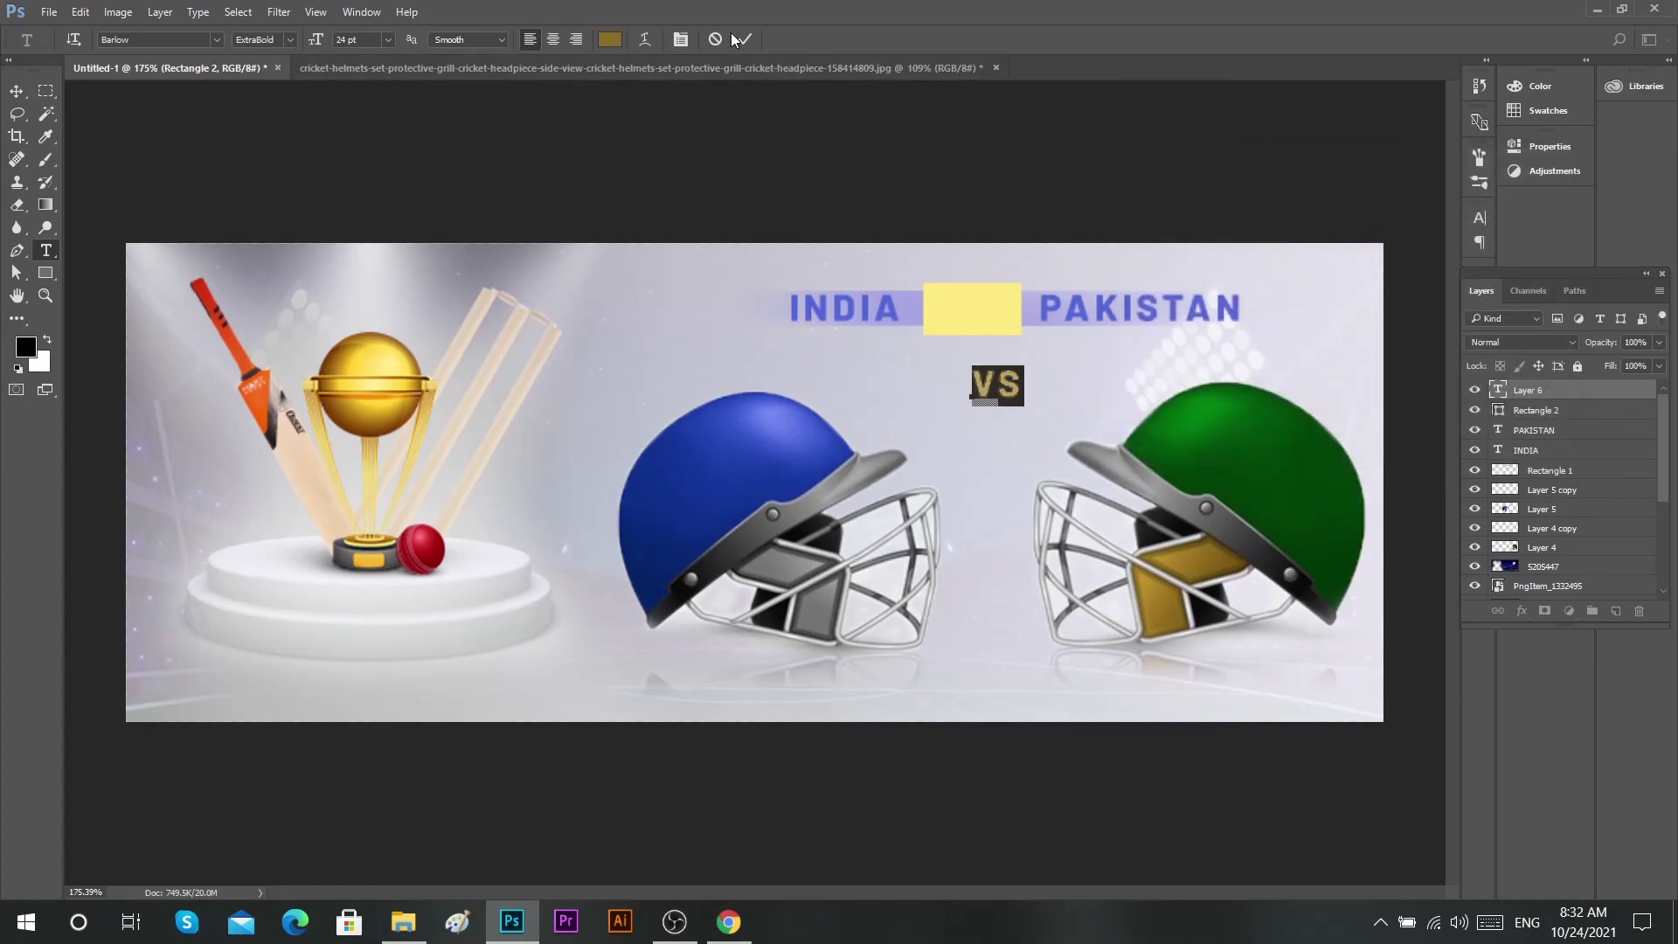
pyautogui.click(744, 40)
# - Move VS into the yellow box and centre it horizontally there
pyautogui.press('v')
pyautogui.moveTo(997, 385); pyautogui.dragTo(974, 301)
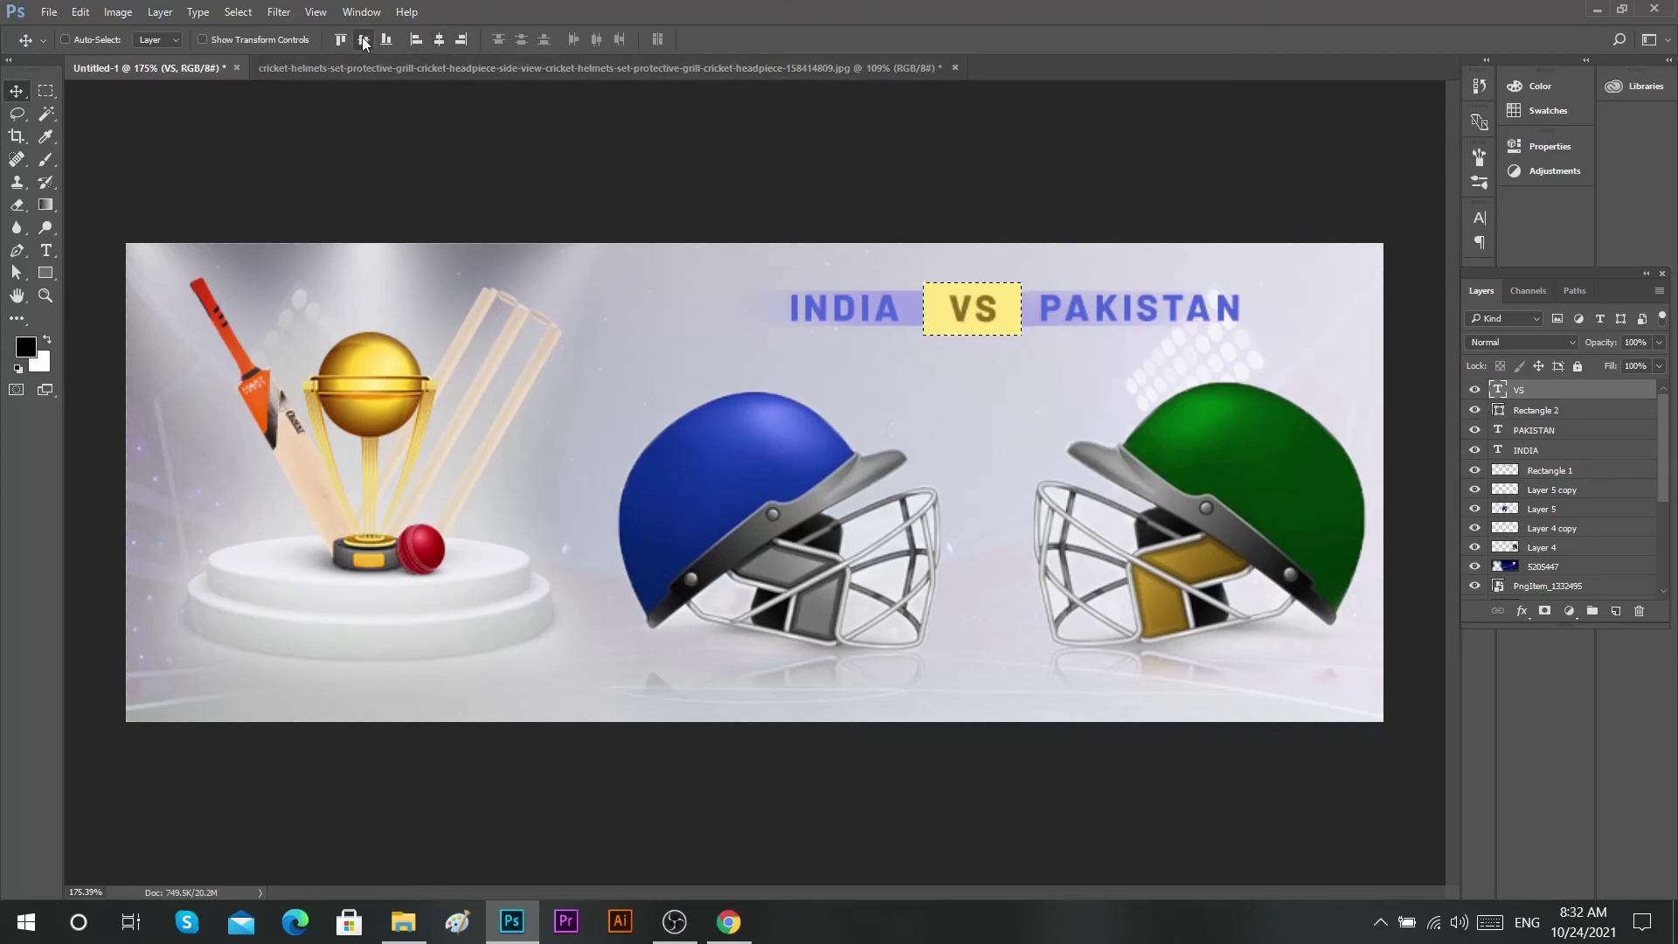
pyautogui.hotkey('ctrl', 't')
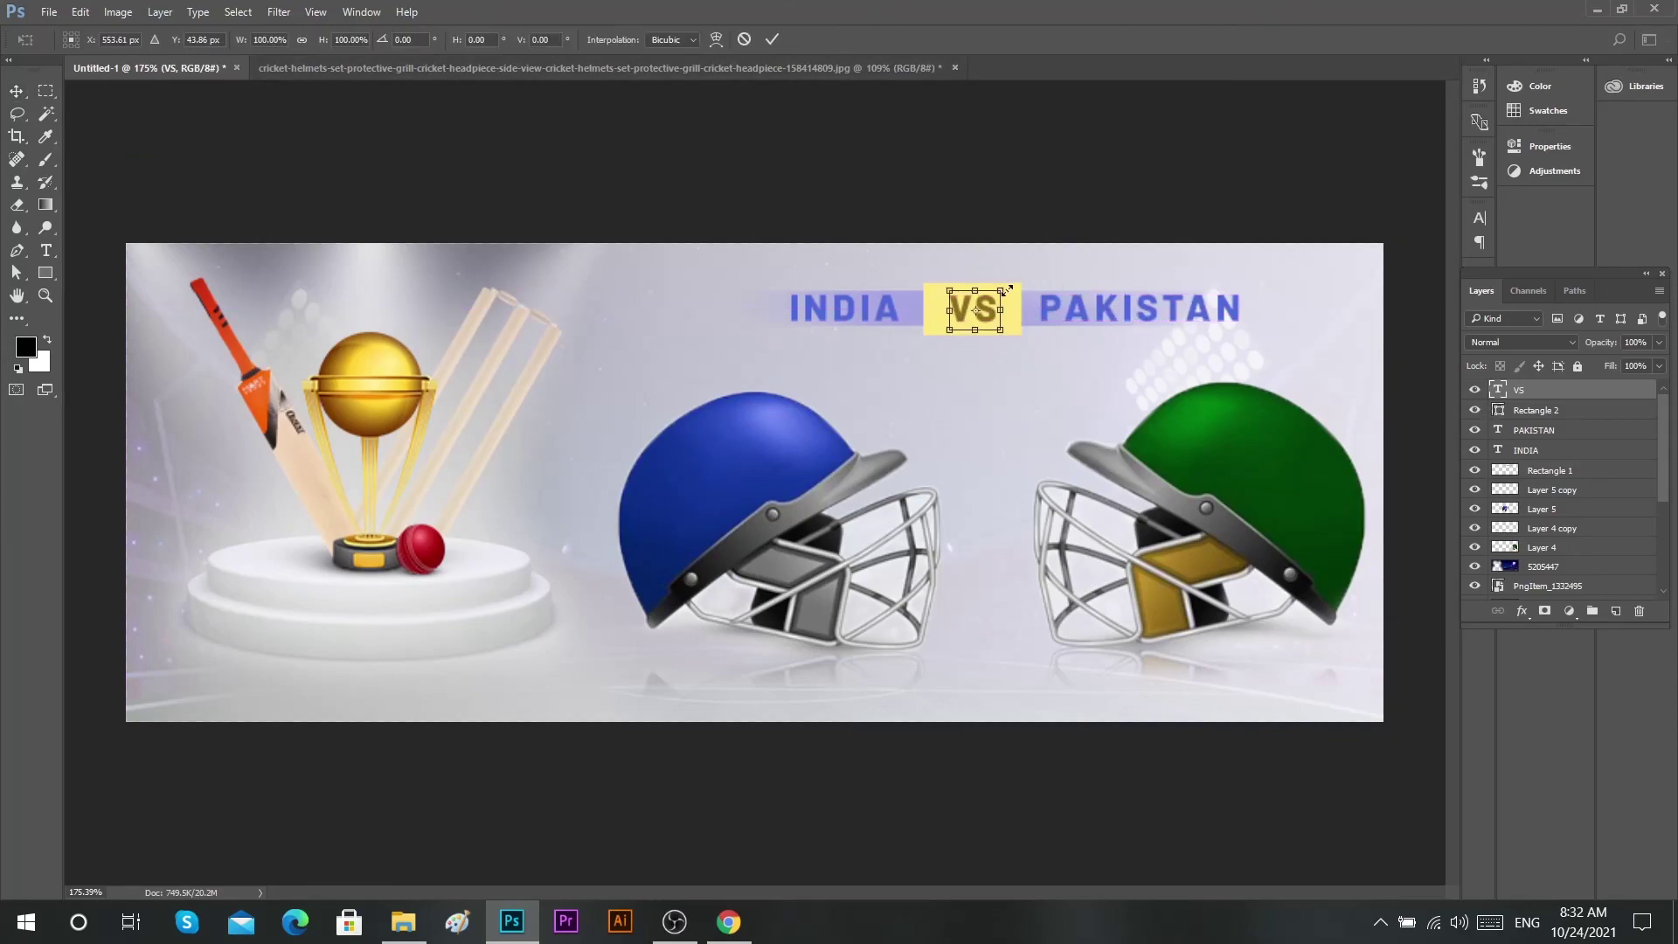
pyautogui.click(772, 39)
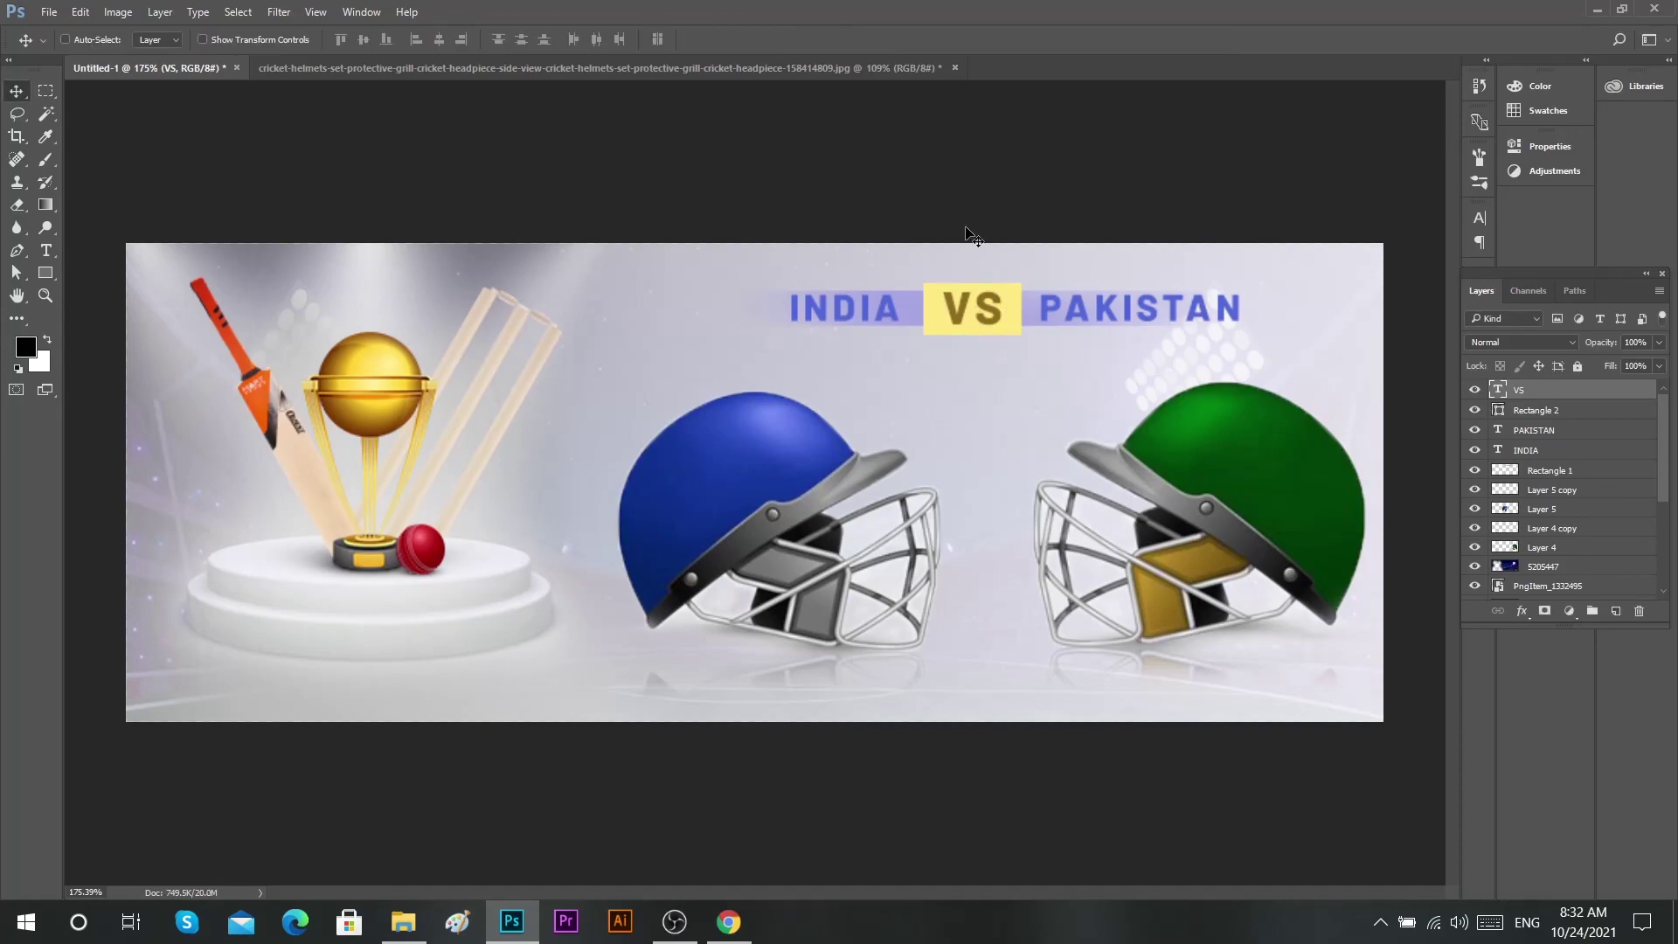
pyautogui.click(366, 39)
pyautogui.hotkey('ctrl', 'd')
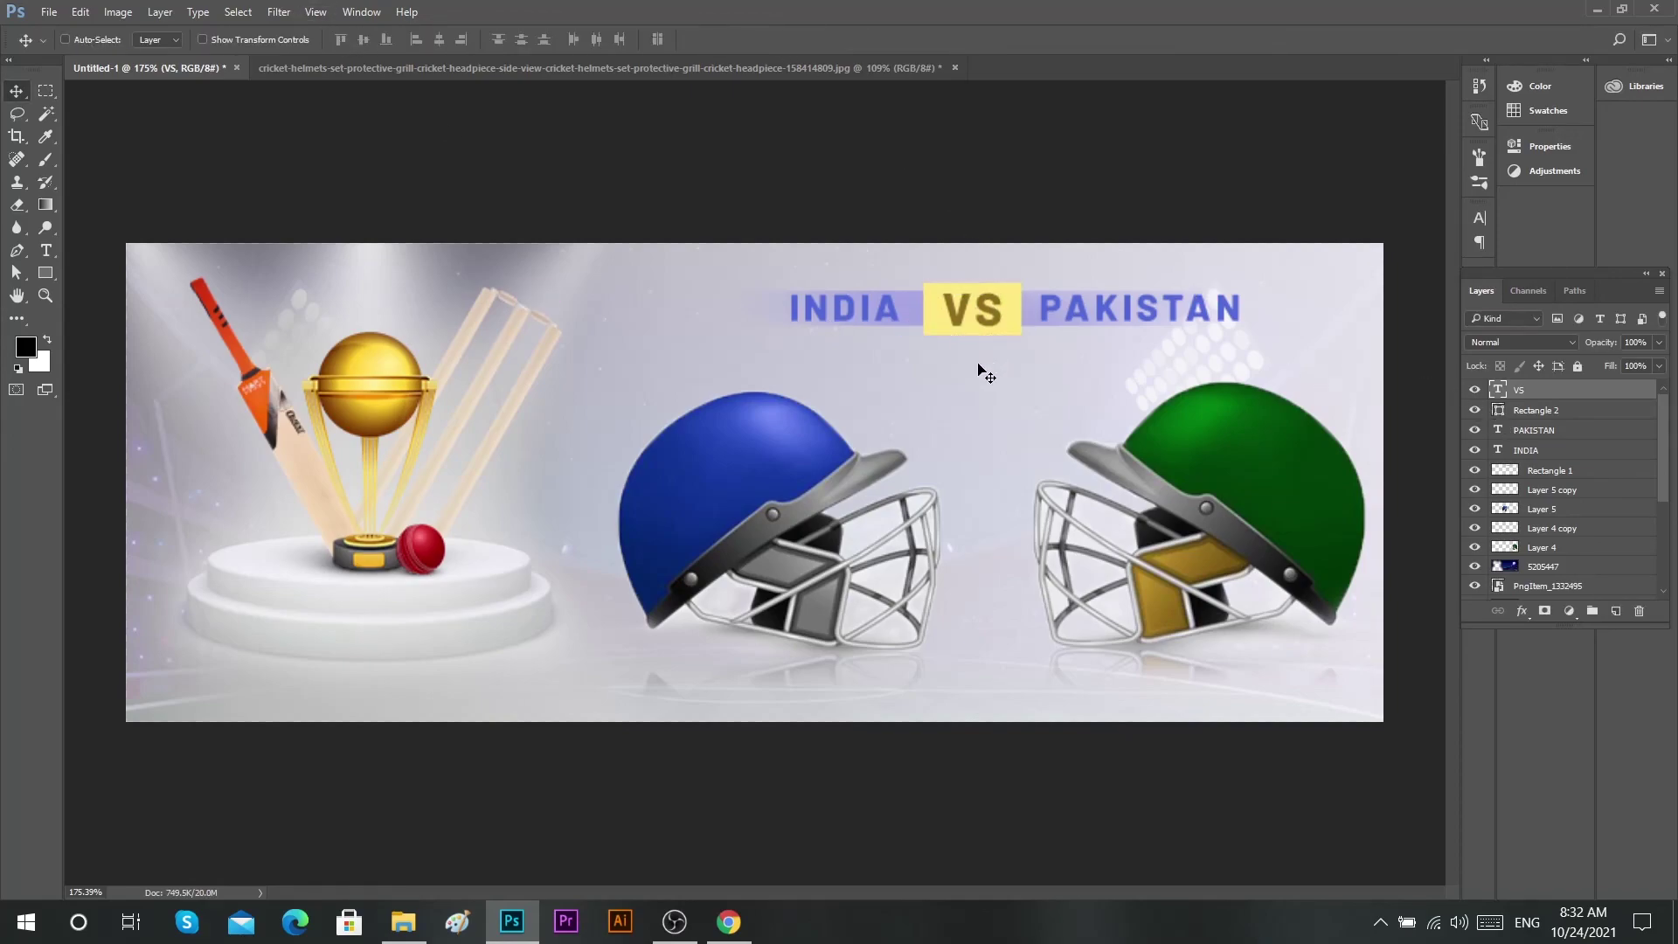